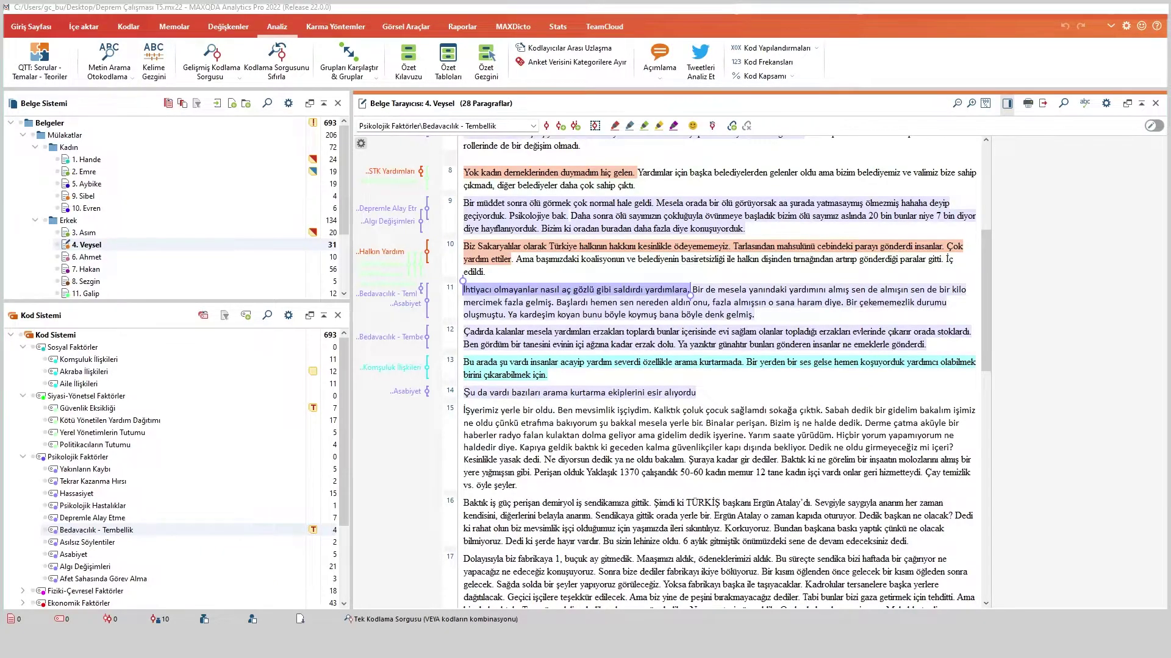
- Open a new Profile Comparison Chart (Profil Karşılaştırma Tablosu), making its window taller and slightly narrower
click(406, 27)
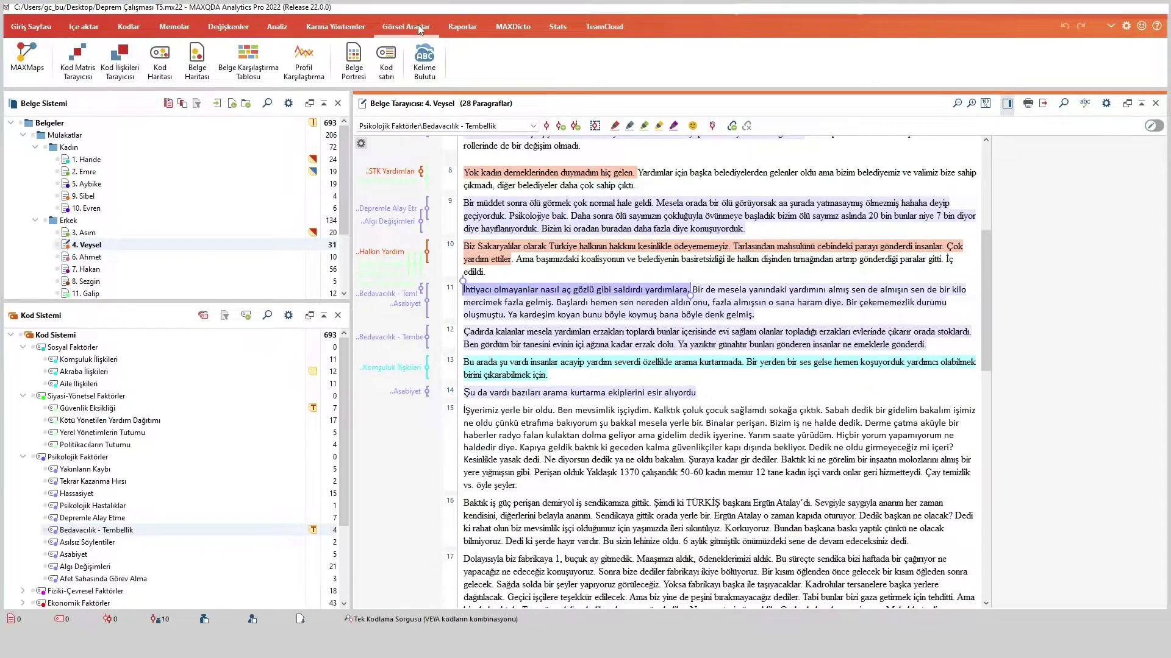
click(320, 68)
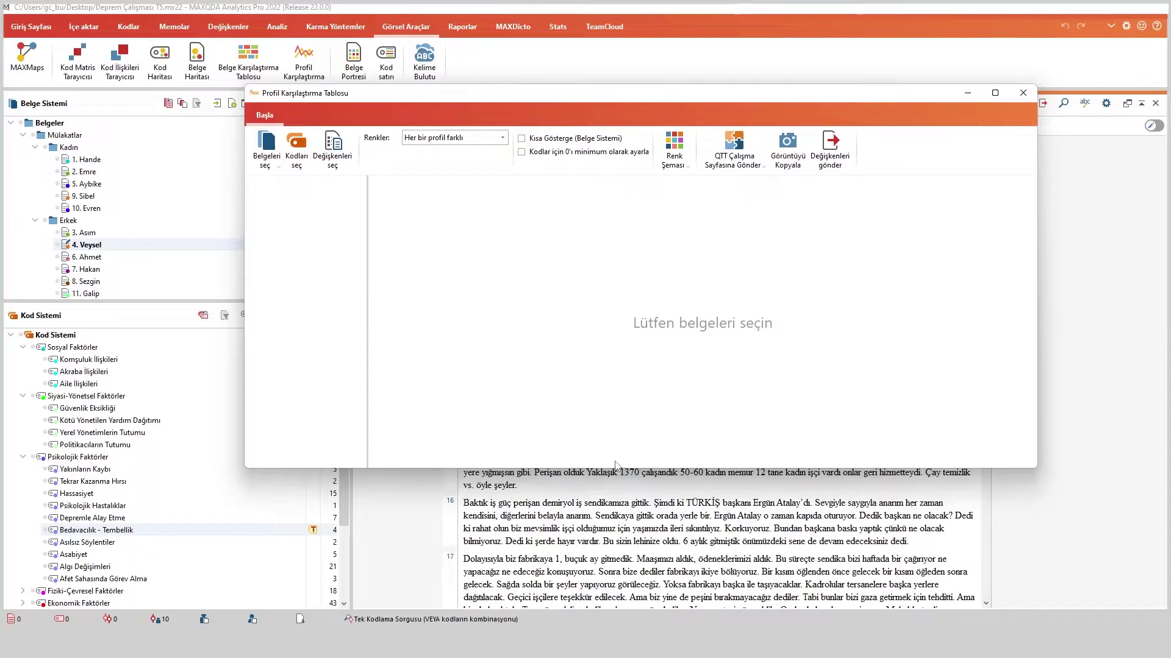
drag(608, 468, 611, 542)
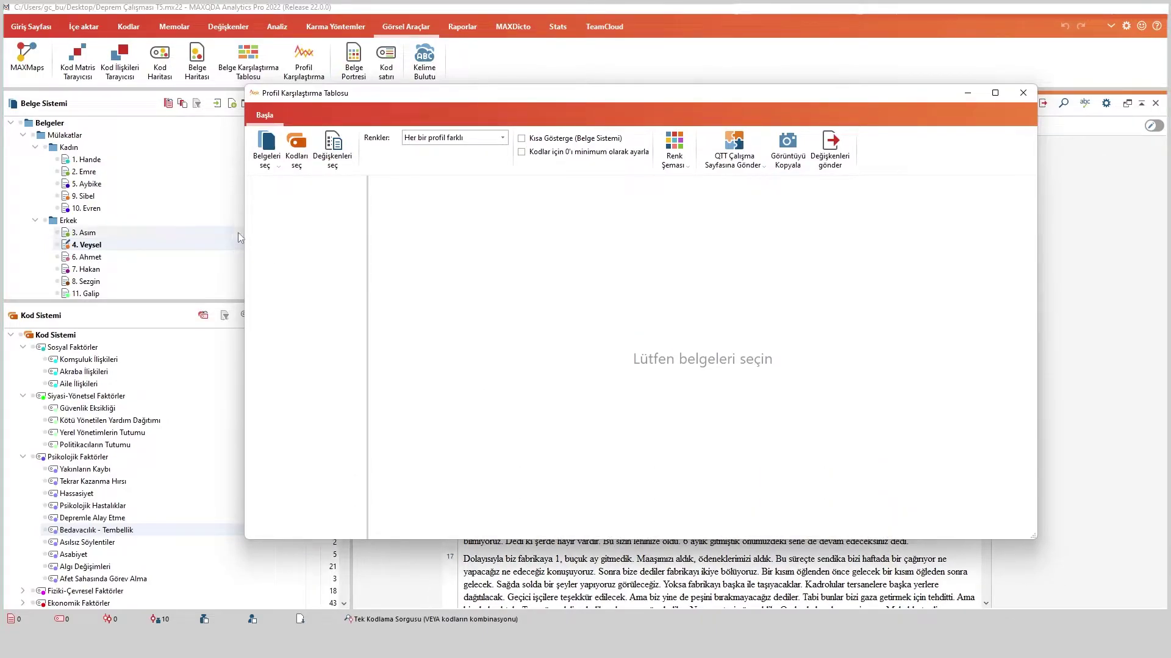
drag(243, 267, 289, 268)
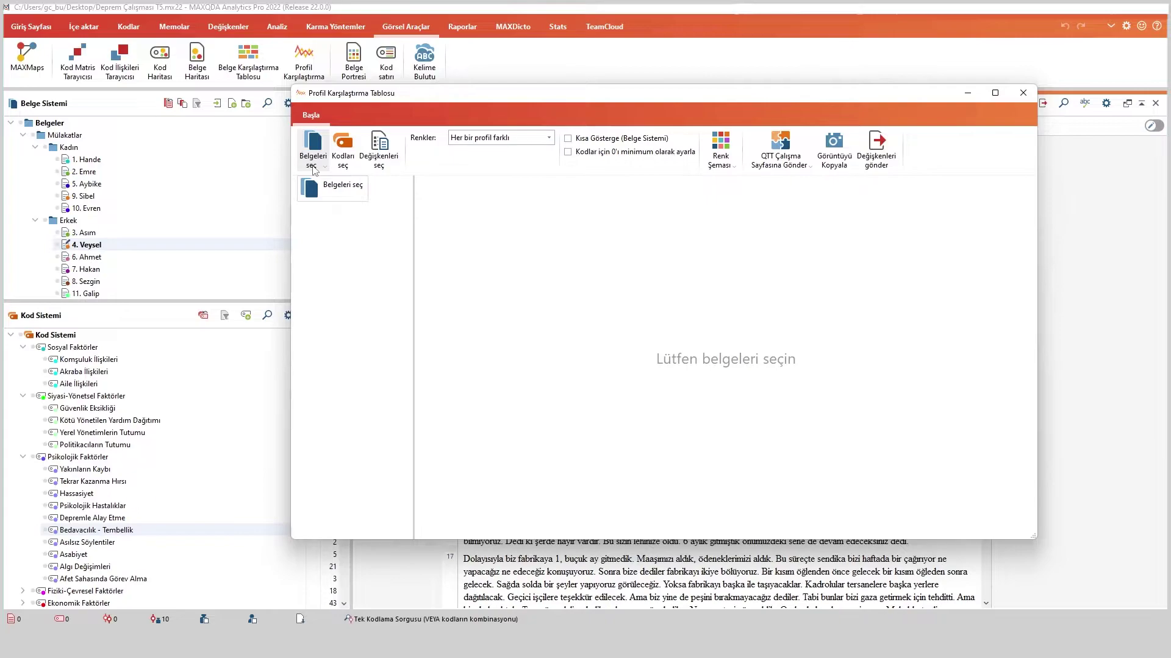
- Add single documents to the profile chart: interviews 1 and 9 from the Kadın group and 4 and 7 from the Erkek group
click(315, 170)
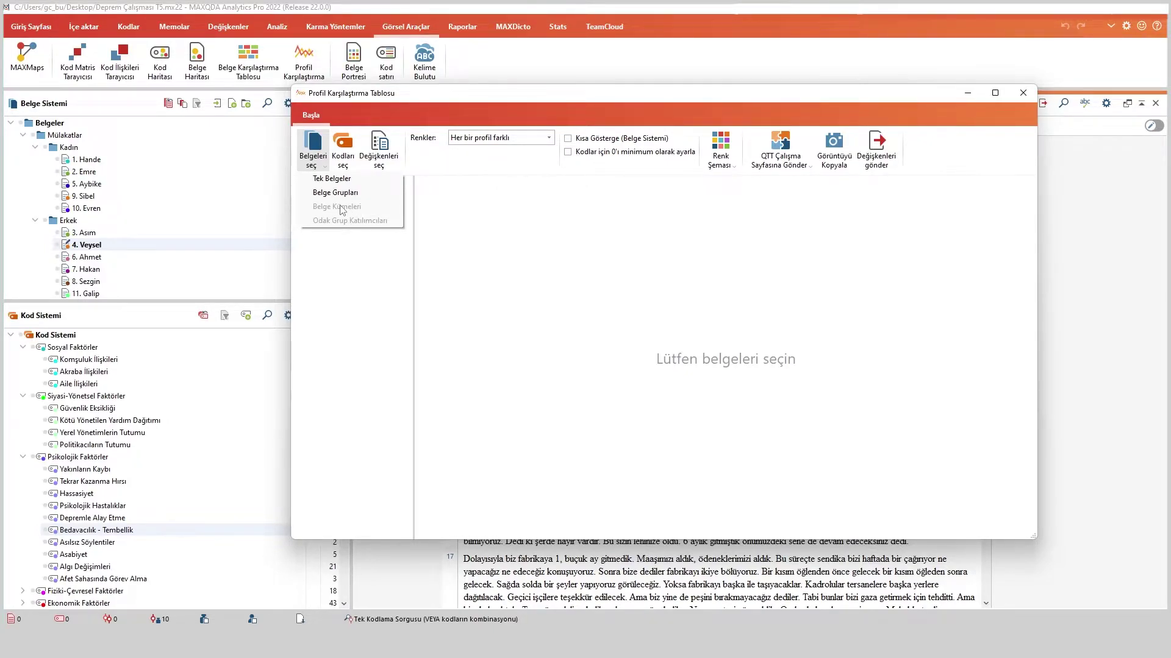
click(337, 182)
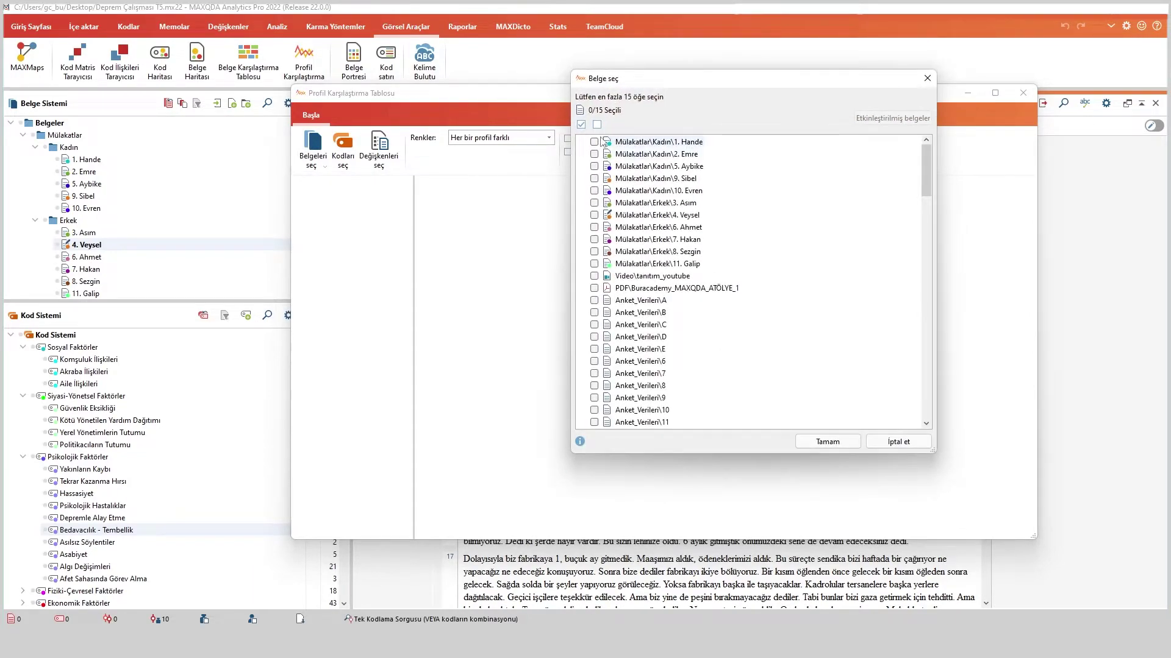
drag(594, 119, 481, 143)
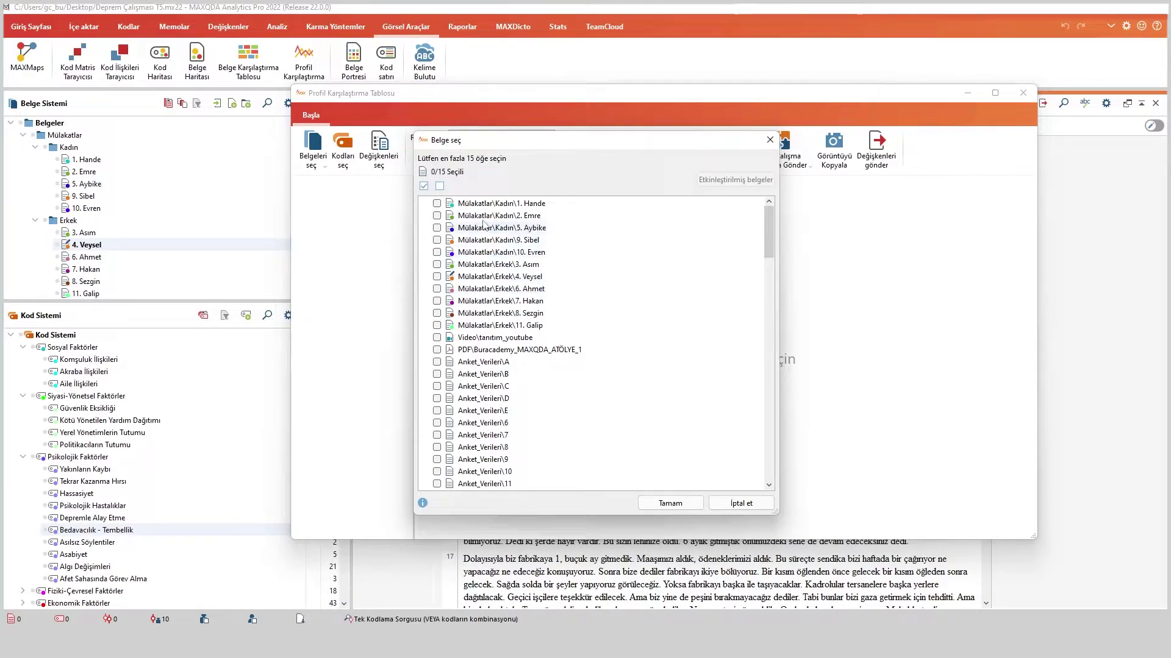
click(437, 203)
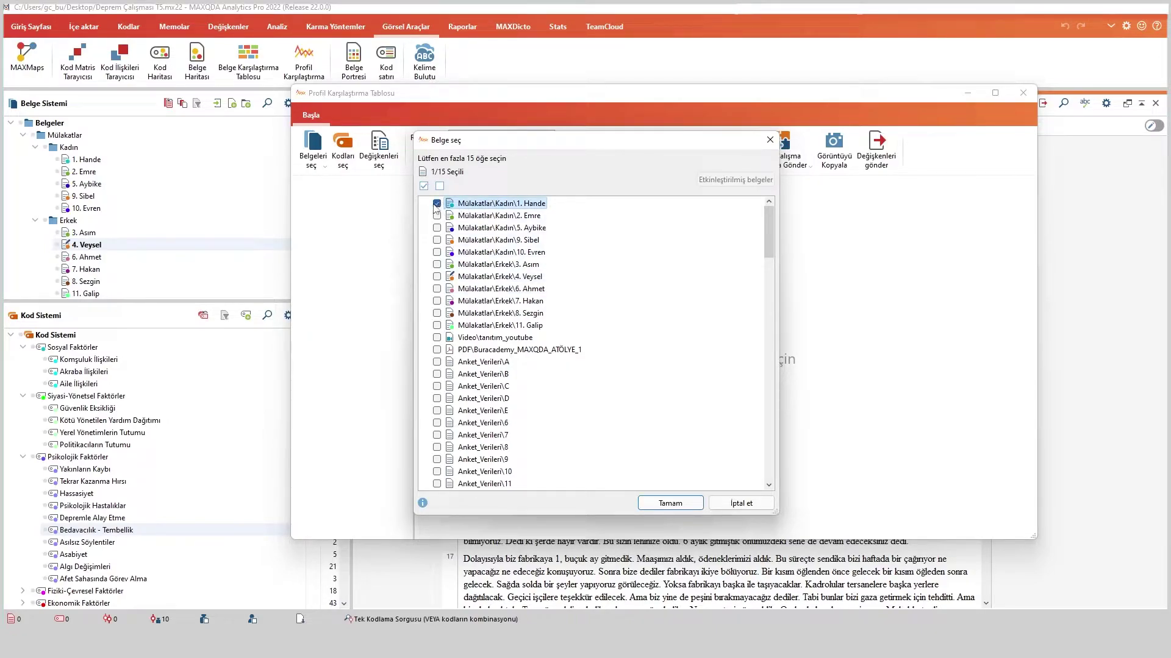
click(437, 240)
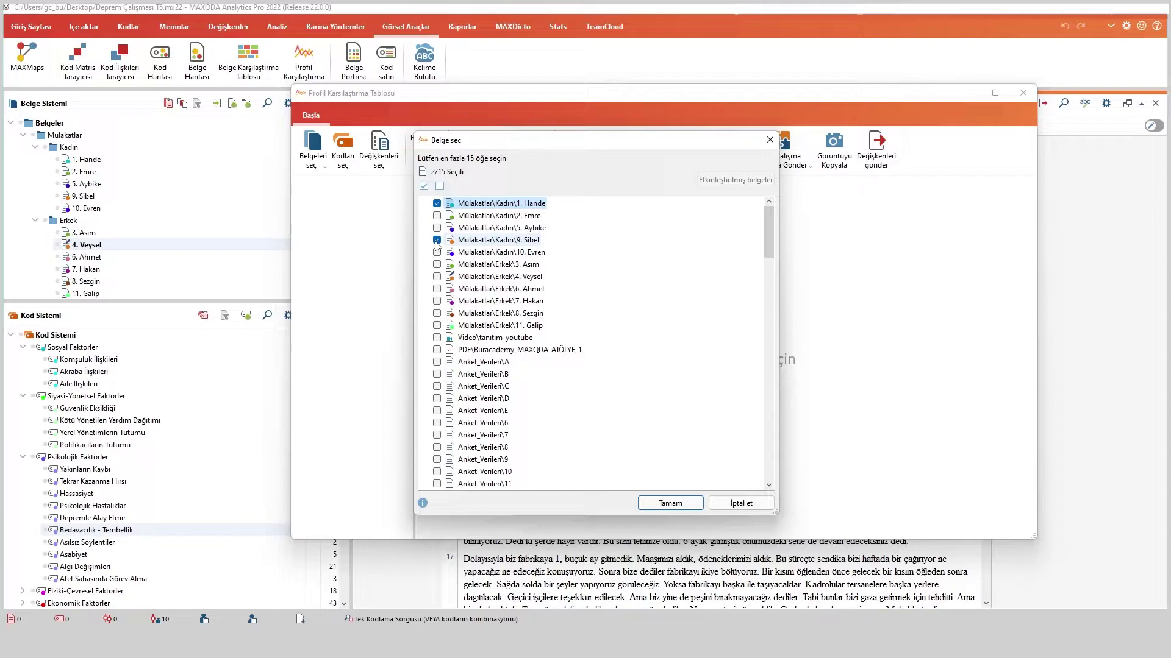
click(437, 276)
click(436, 301)
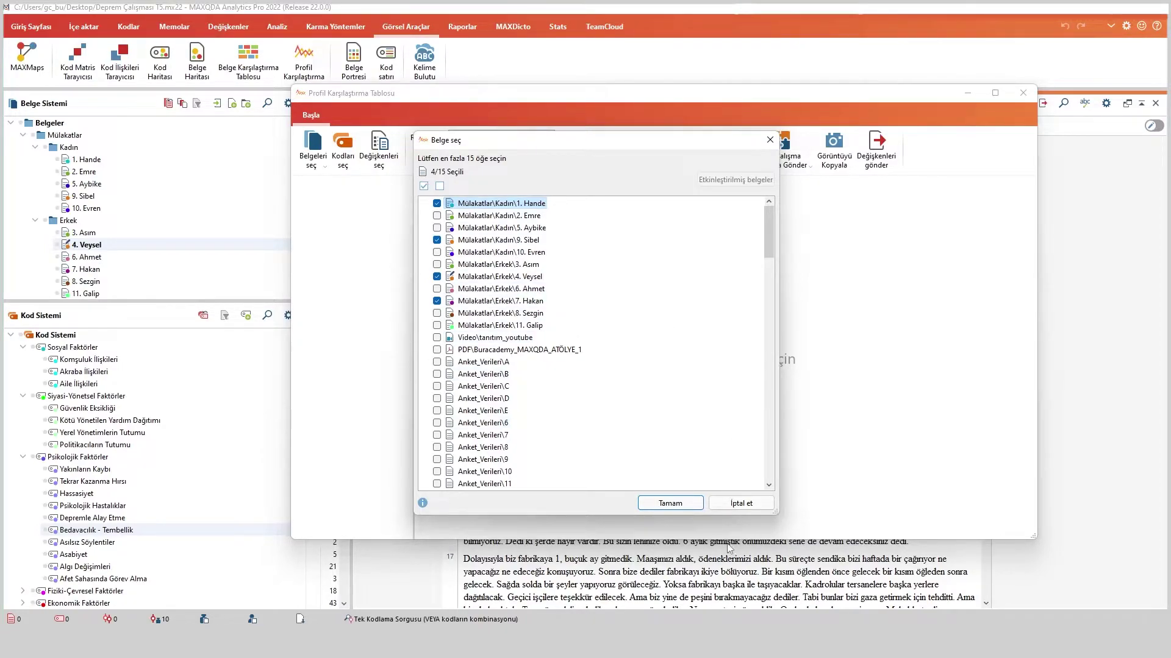
click(685, 507)
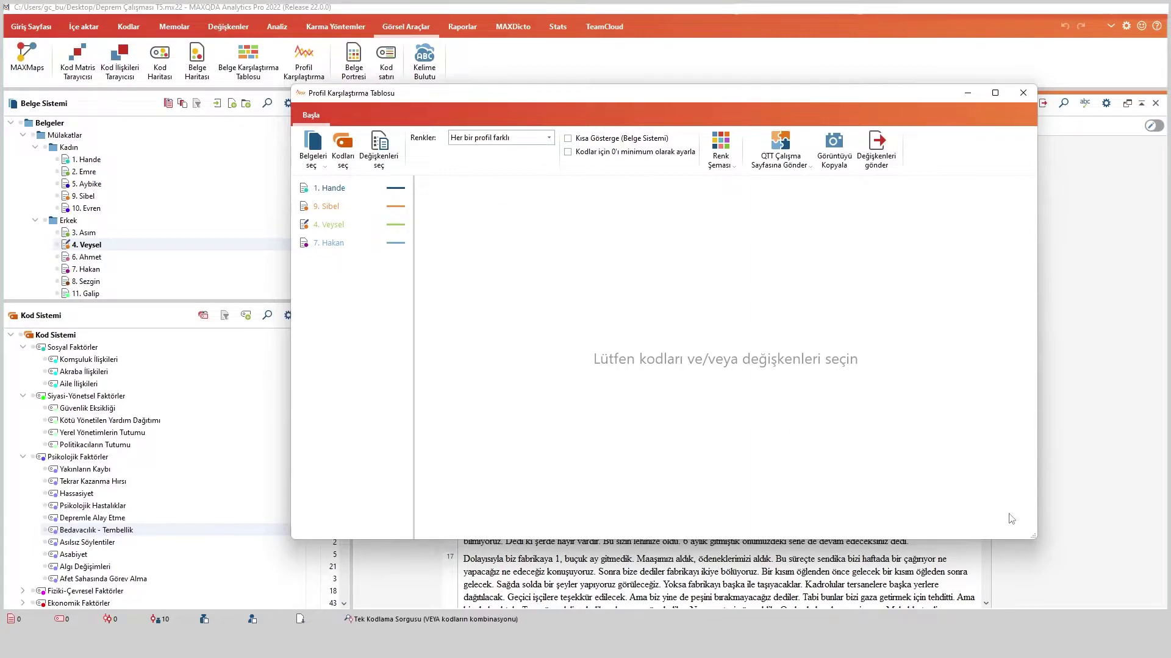
- Enlarge the chart window slightly and add the codes Kötü Yönetilen Yardım Dağıtımı and Hassasiyet to the profile chart
drag(1033, 535, 1065, 552)
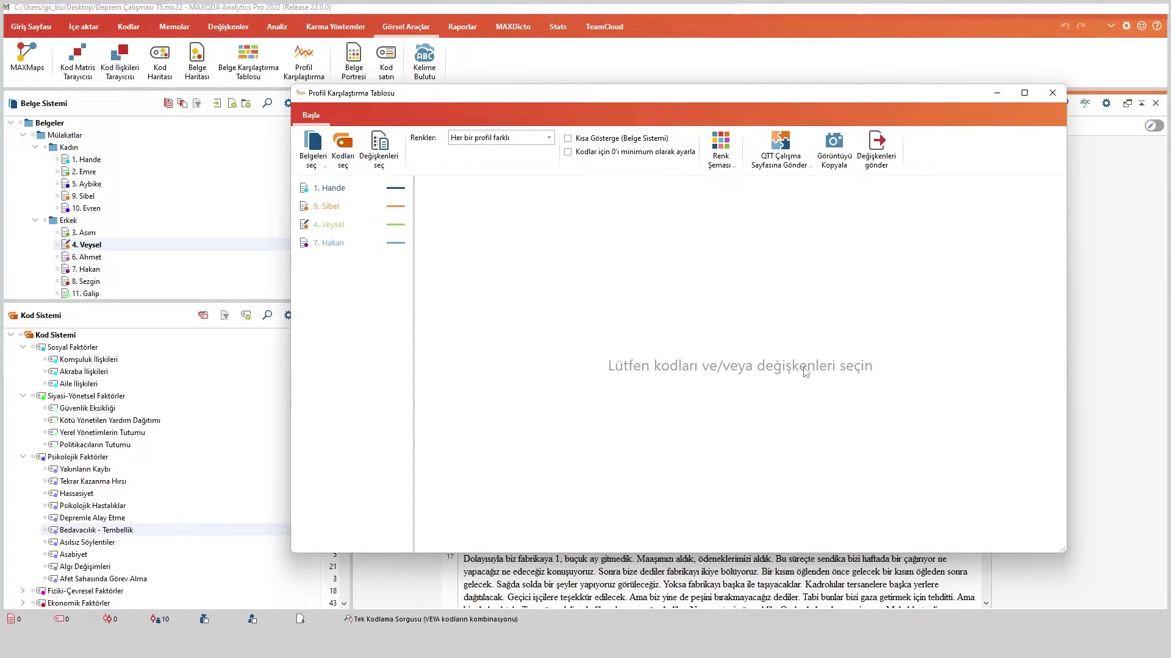
click(341, 151)
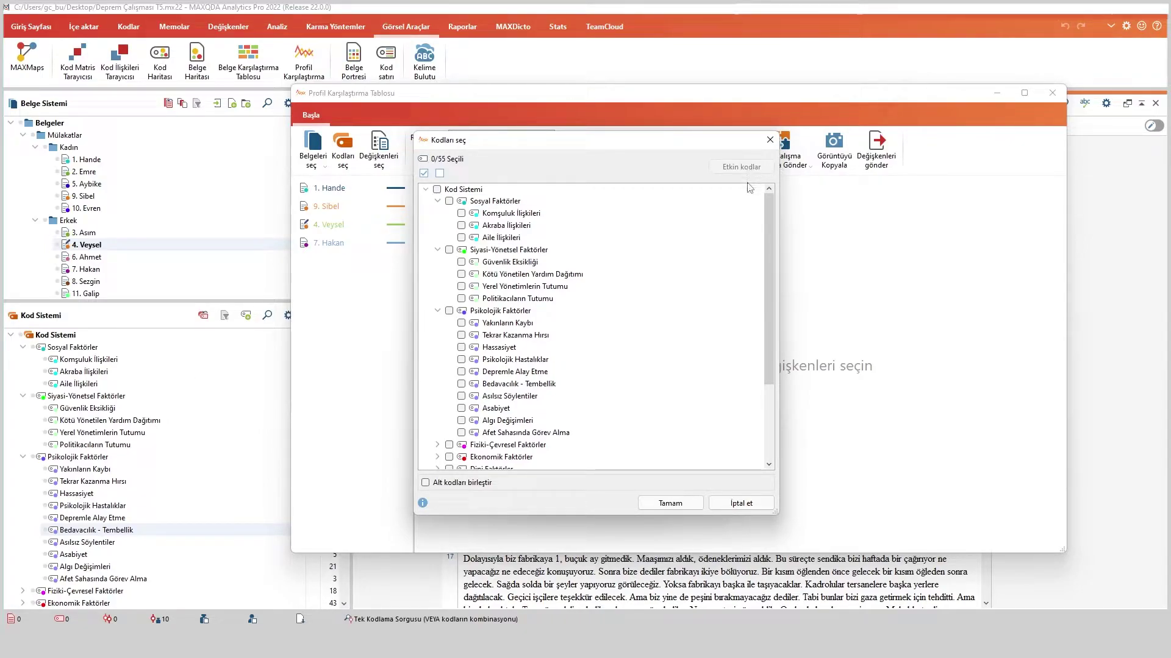
click(462, 275)
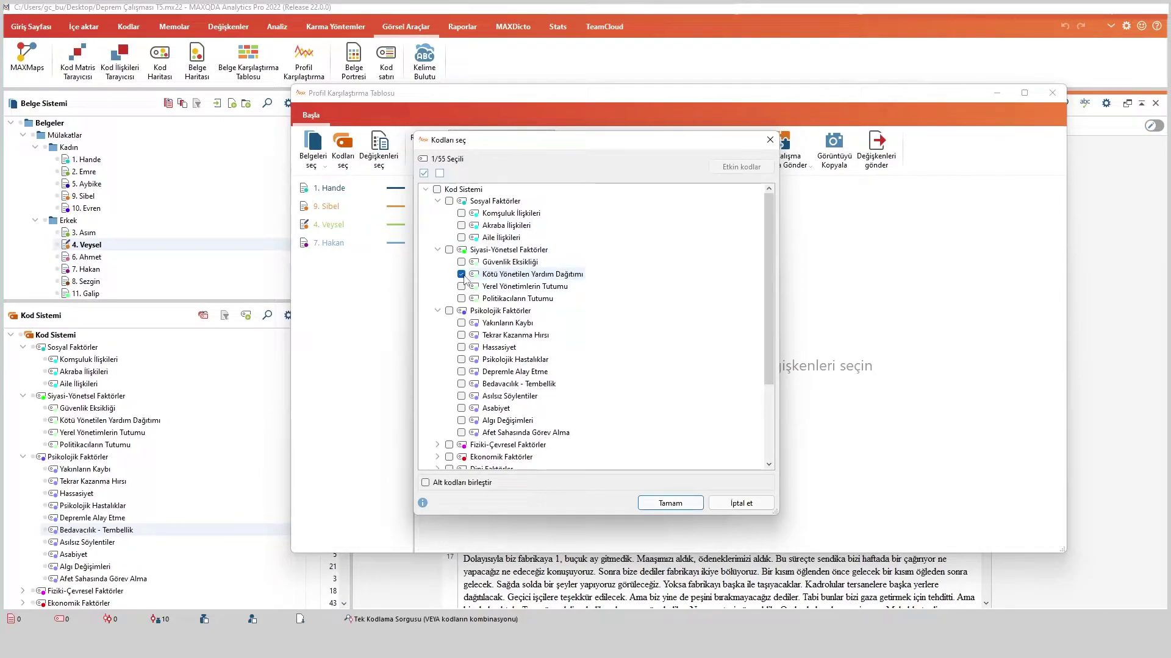
click(461, 349)
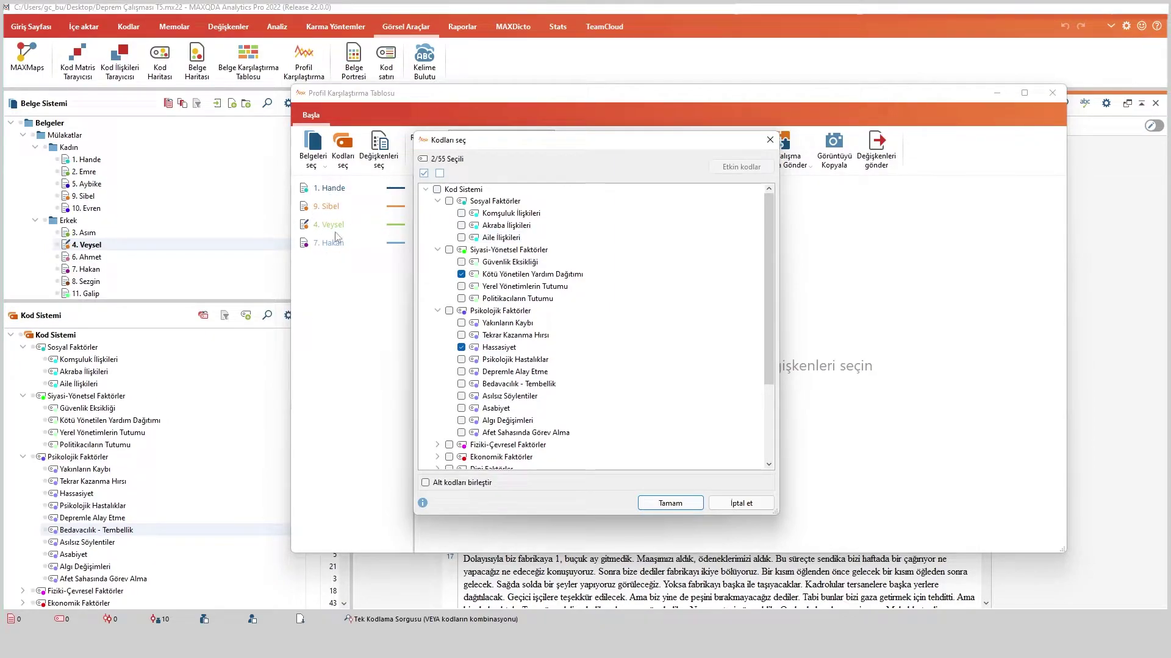
click(678, 505)
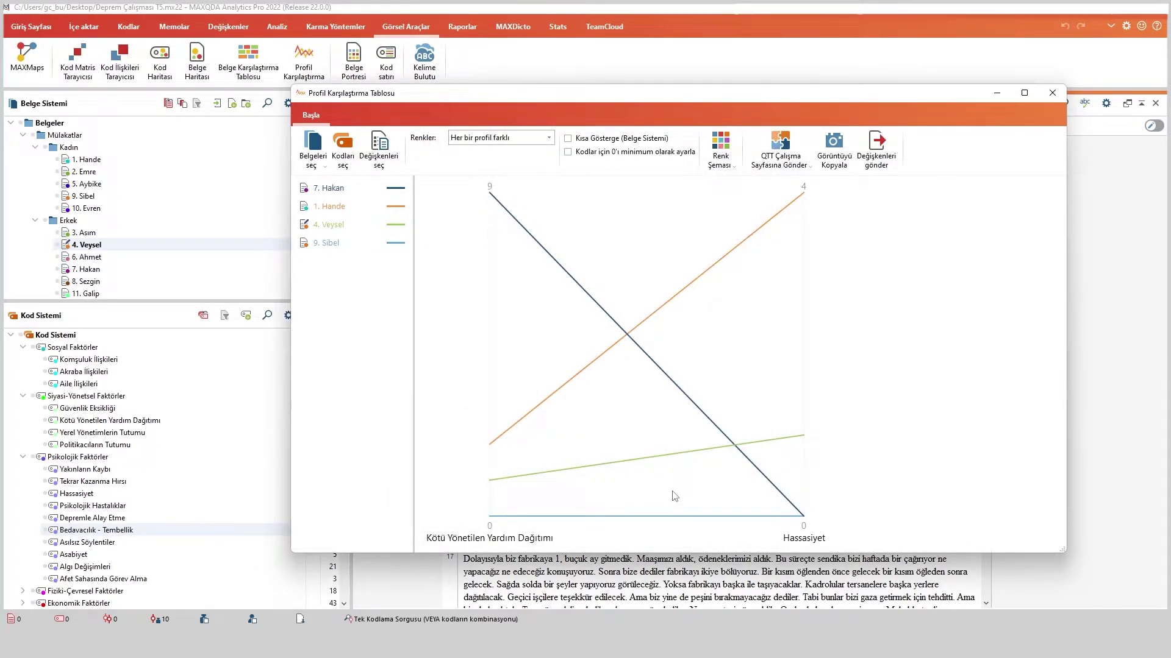
- Add the variables Yaş, Çocuk Sayısı and Cinsiyet to the profile chart
click(395, 160)
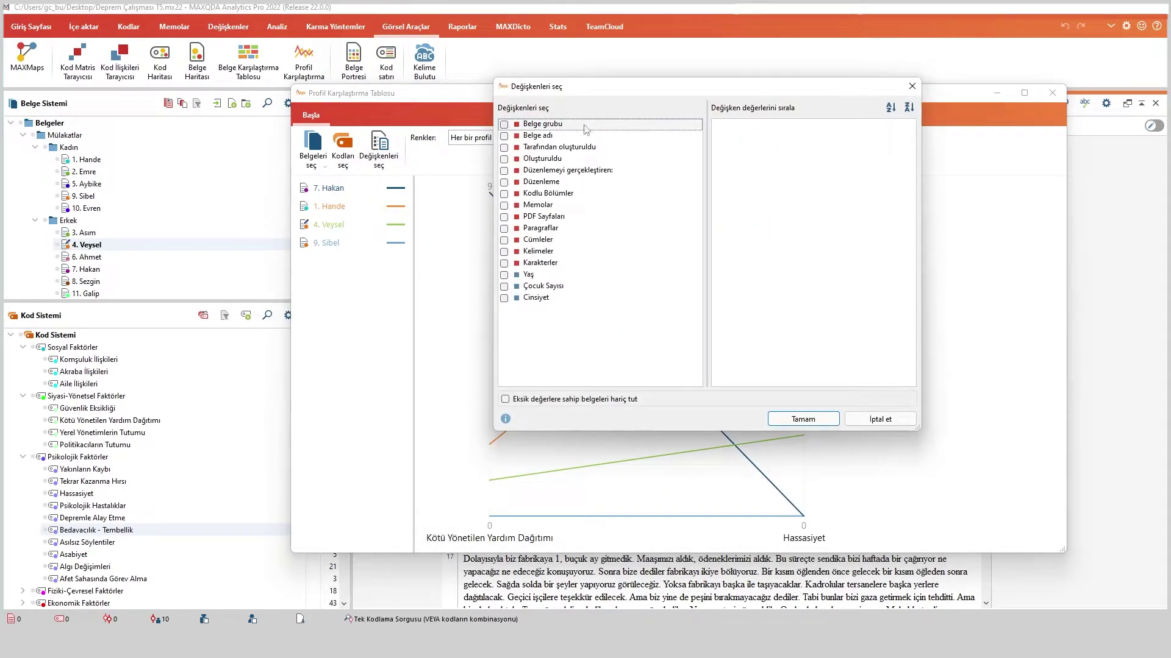
drag(642, 94, 581, 128)
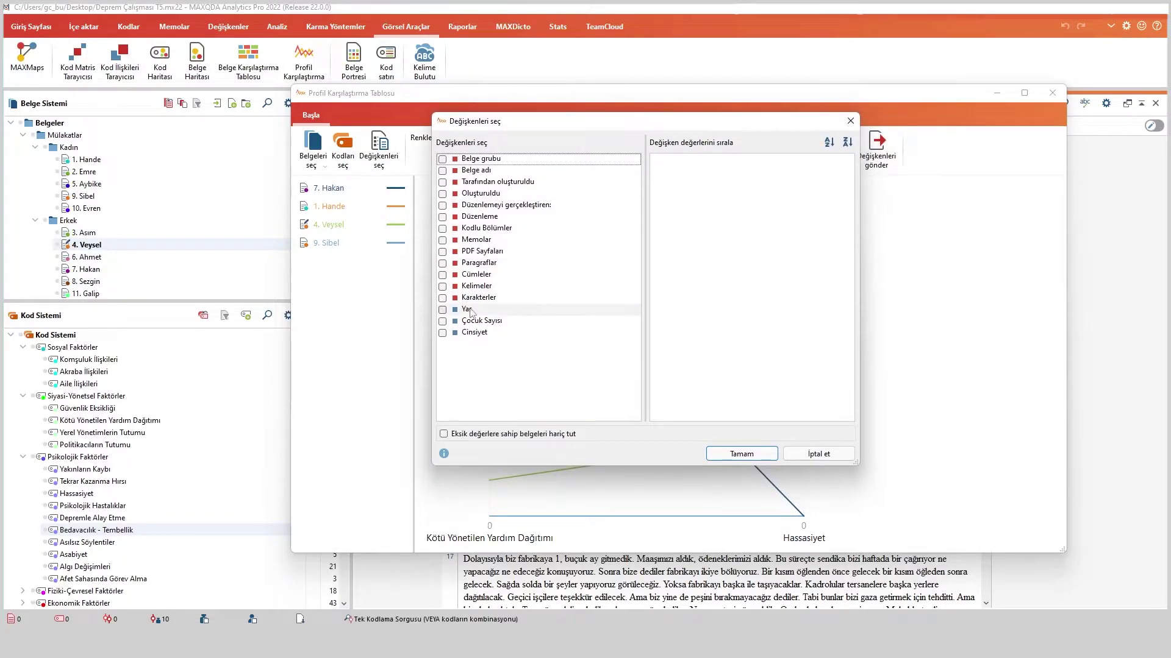
click(443, 309)
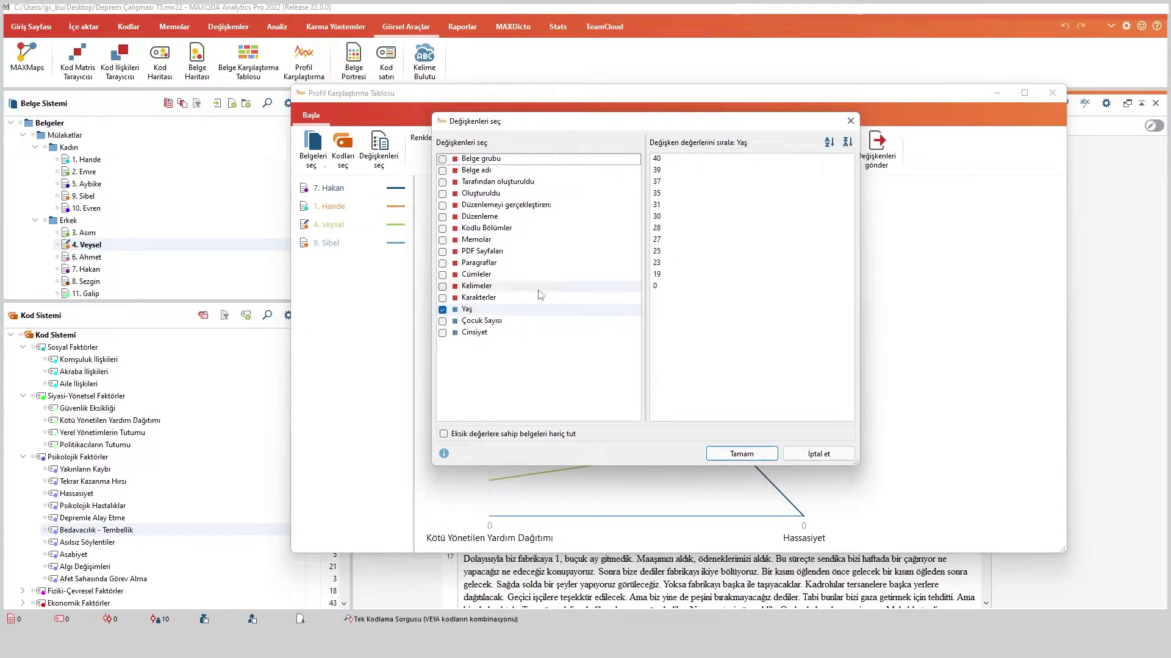
click(443, 321)
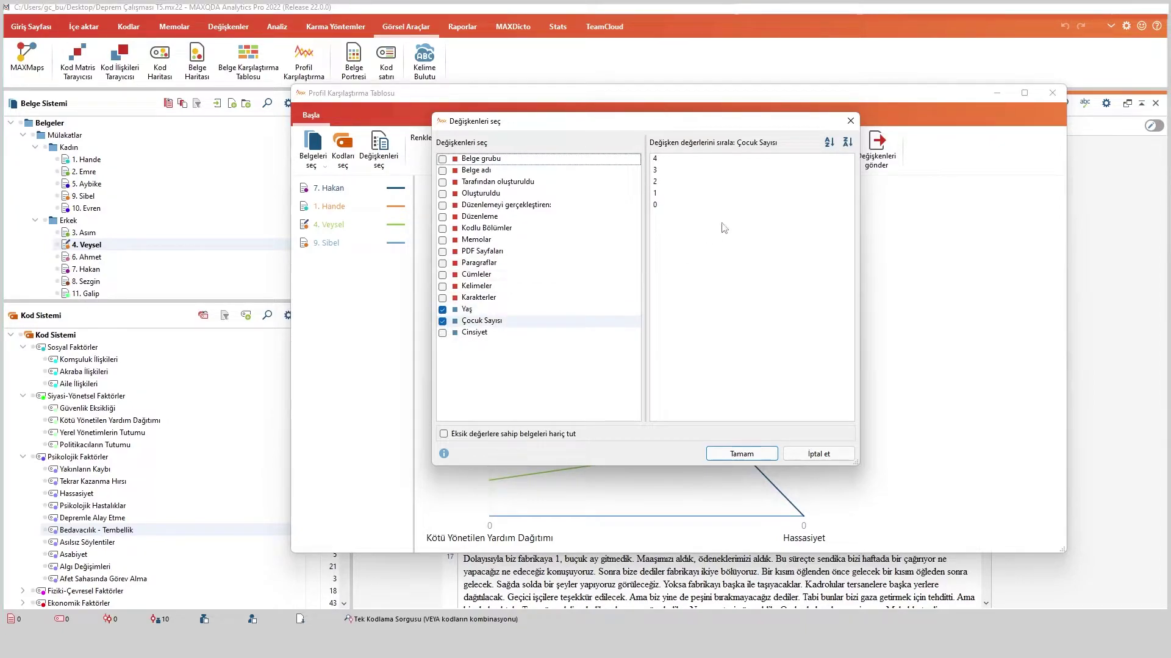
click(442, 334)
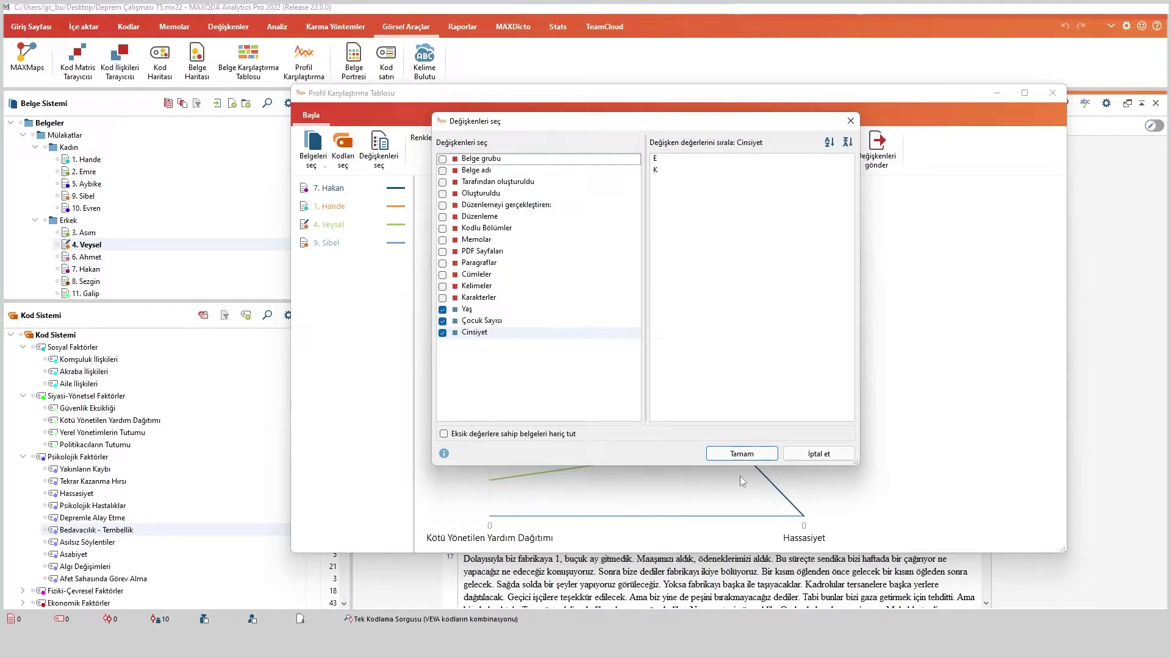
click(741, 455)
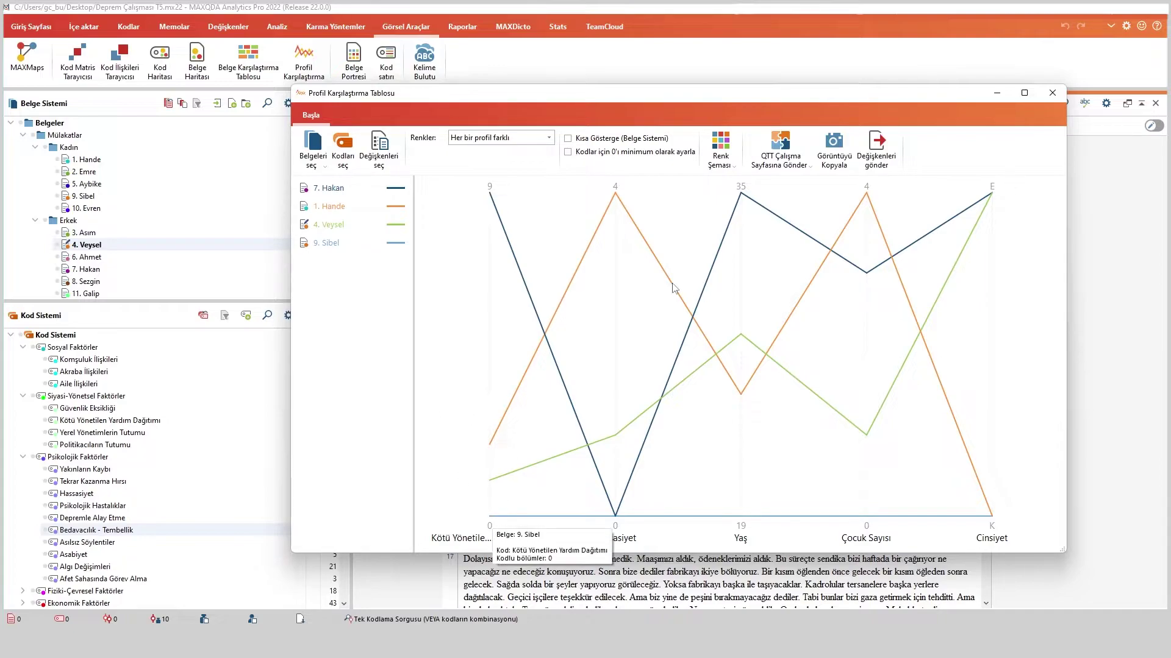
- Maximize the chart and examine the interviews' values on the Kötü Yönetilen Yardım Dağıtımı and Hassasiyet axes
click(1024, 94)
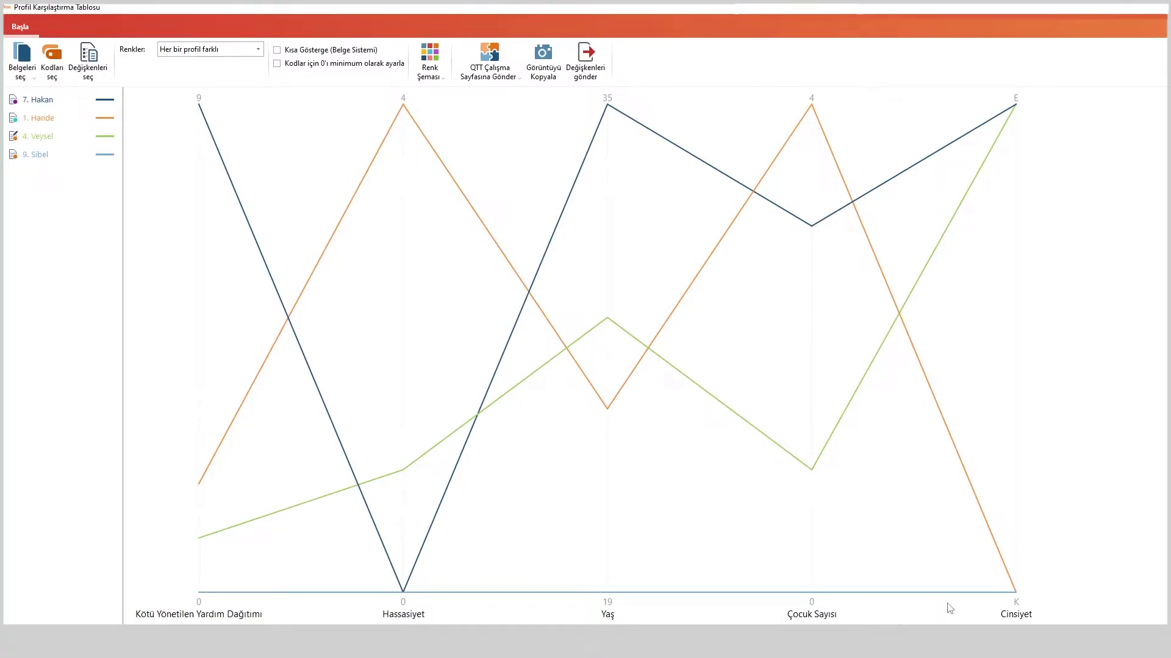
mouse_move(1021, 604)
mouse_move(202, 594)
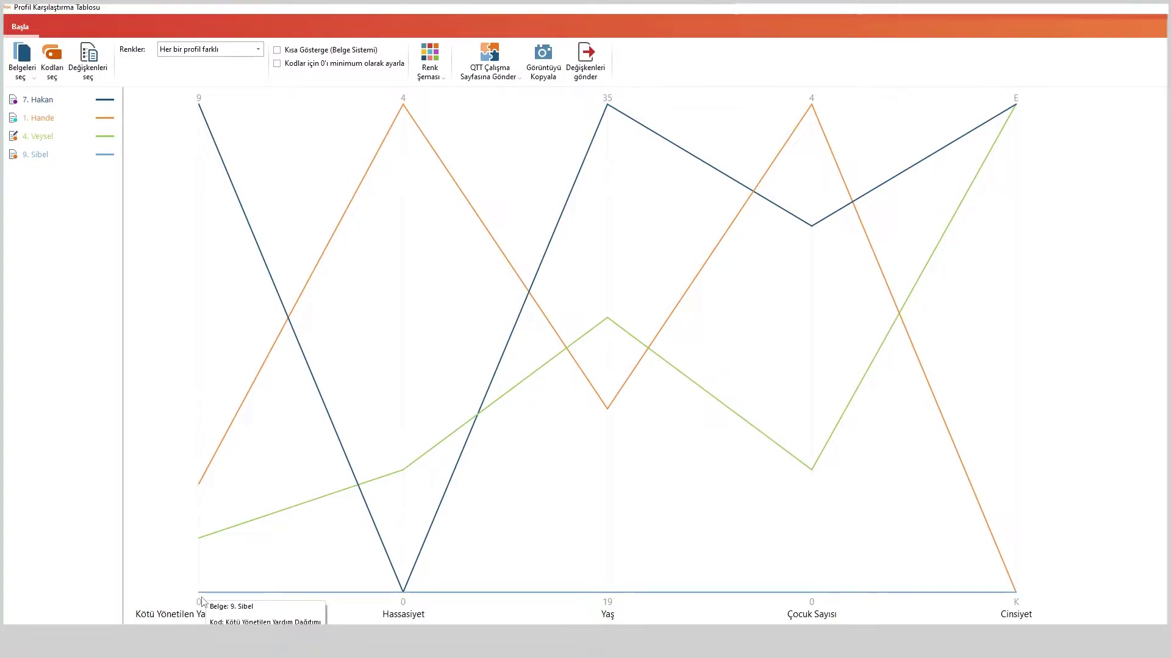
mouse_move(201, 540)
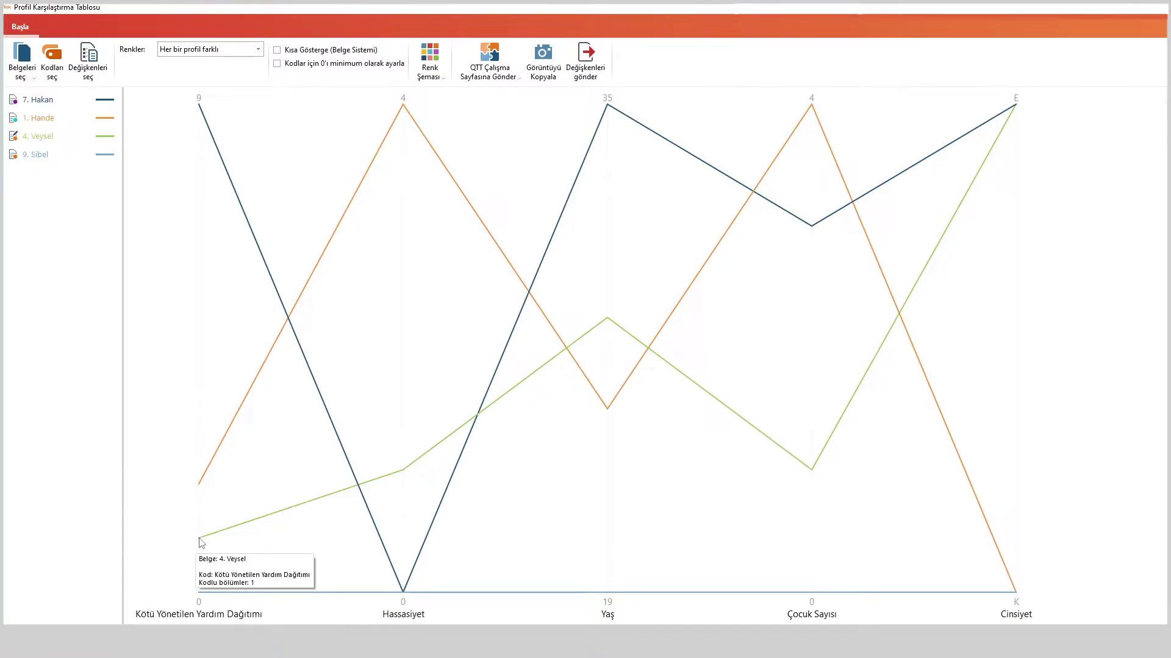
mouse_move(196, 487)
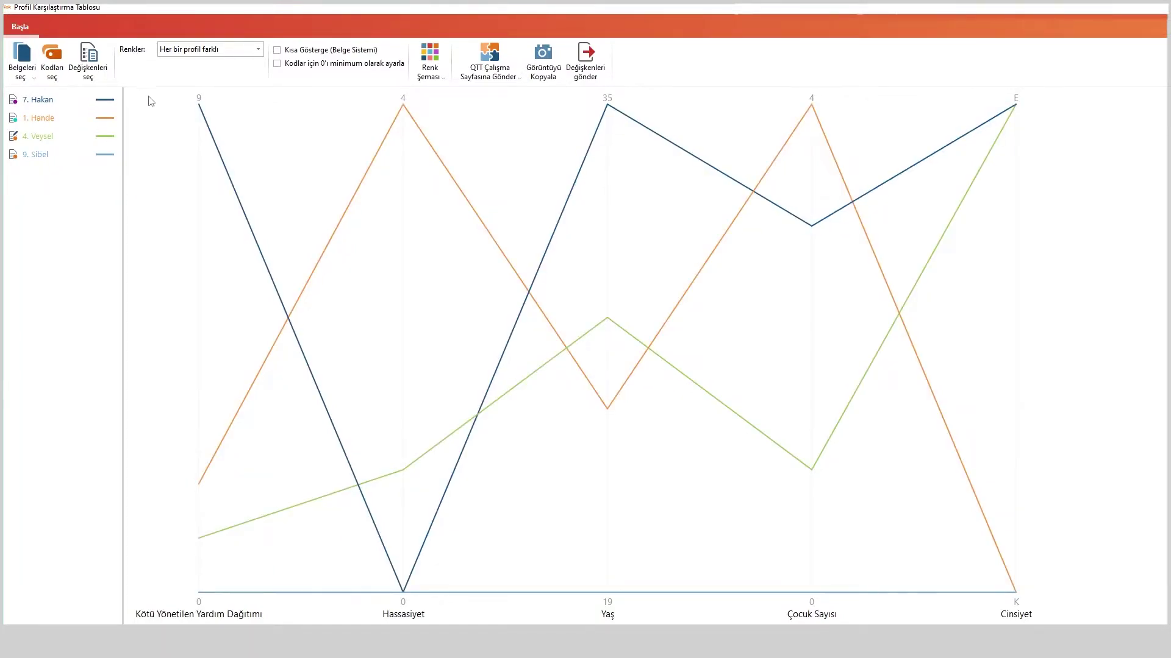
mouse_move(204, 112)
mouse_move(403, 592)
- Examine each interview's values on the Yaş, Çocuk Sayısı and Cinsiyet axes of the profile chart
mouse_move(605, 600)
mouse_move(610, 418)
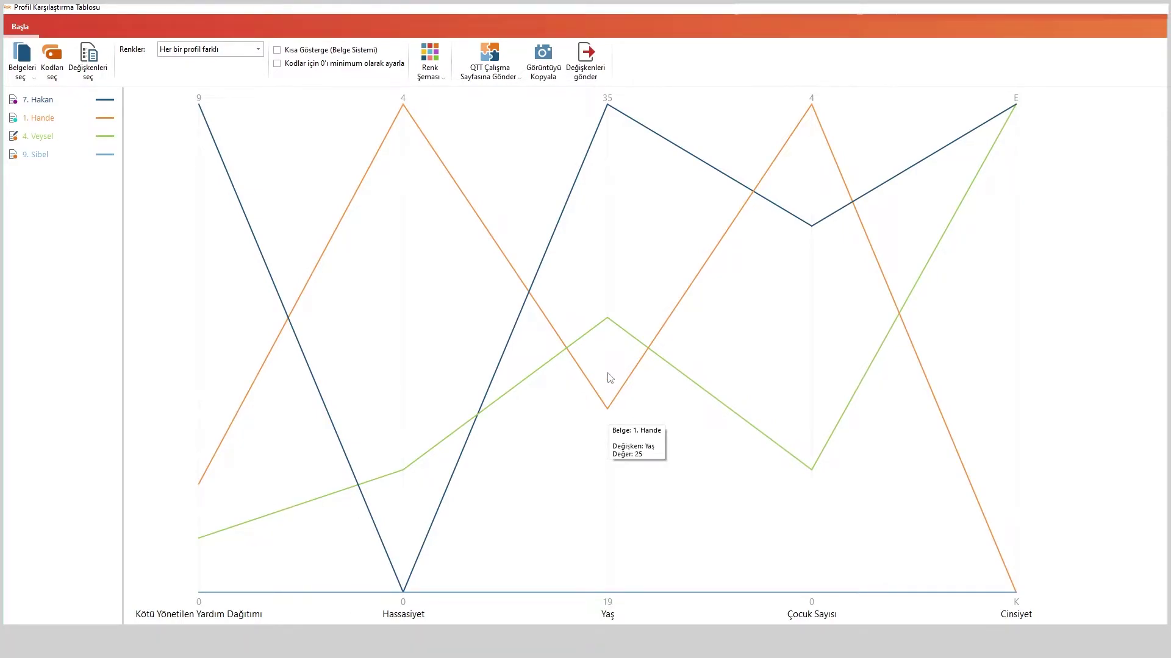
mouse_move(609, 326)
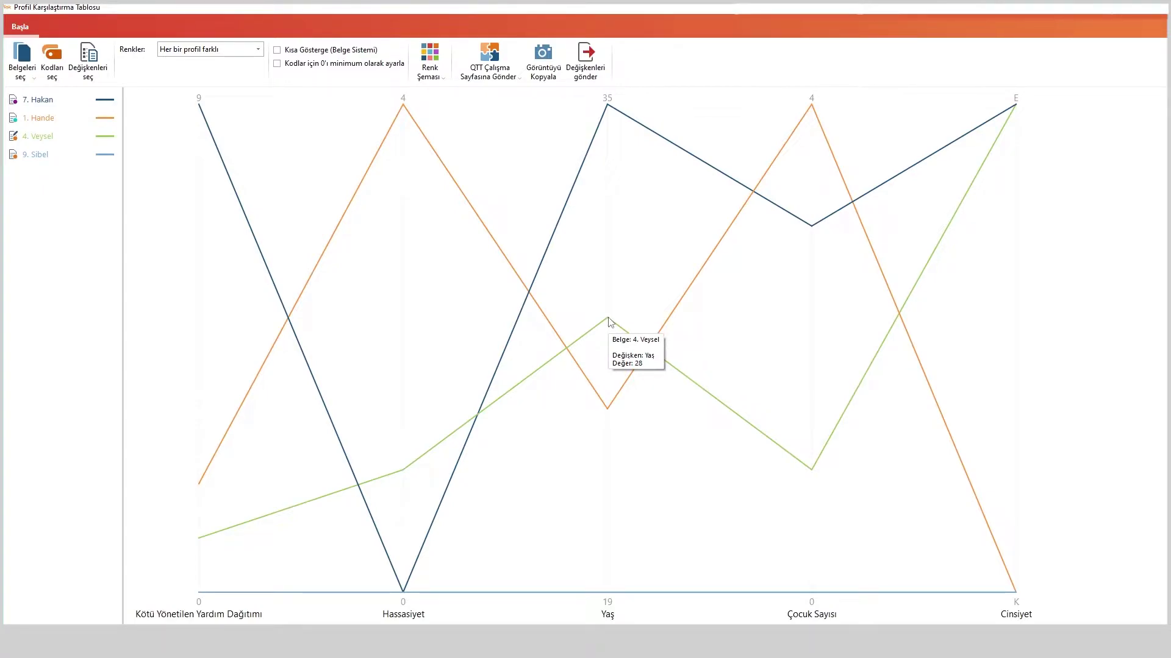
mouse_move(606, 110)
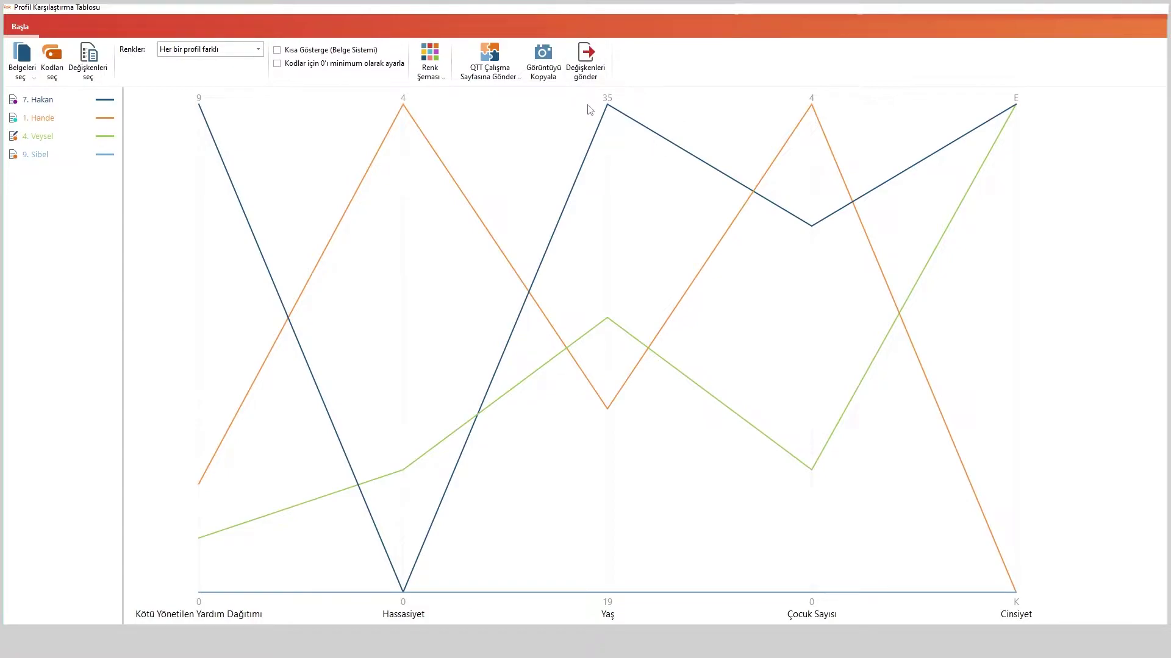
mouse_move(815, 597)
mouse_move(813, 472)
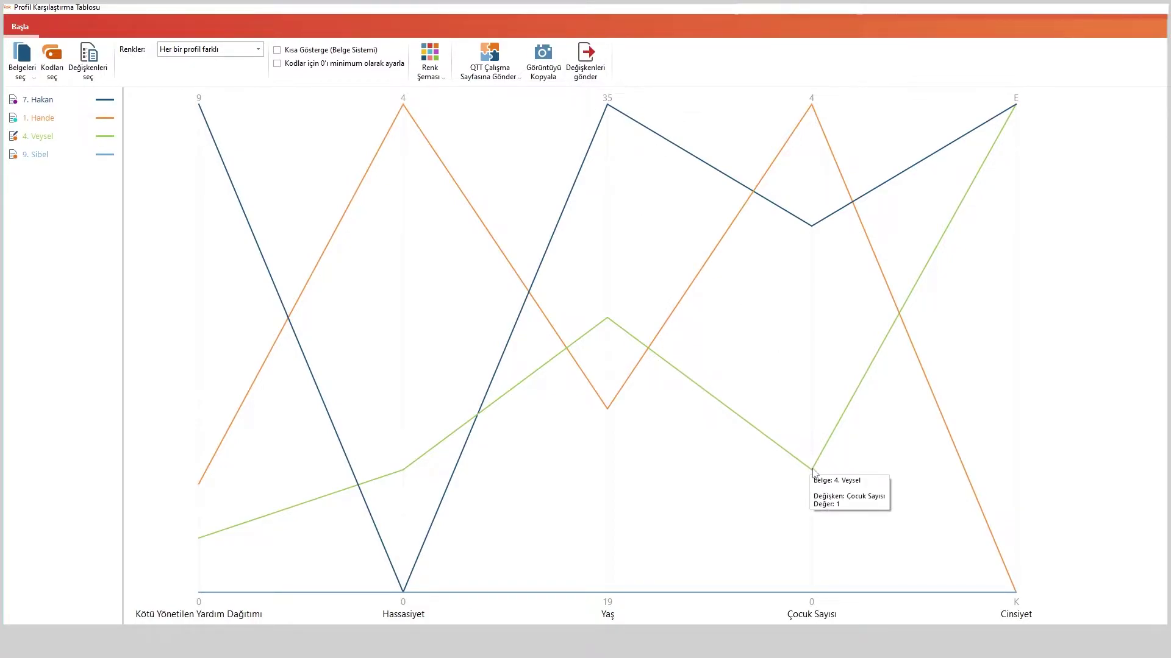
mouse_move(814, 229)
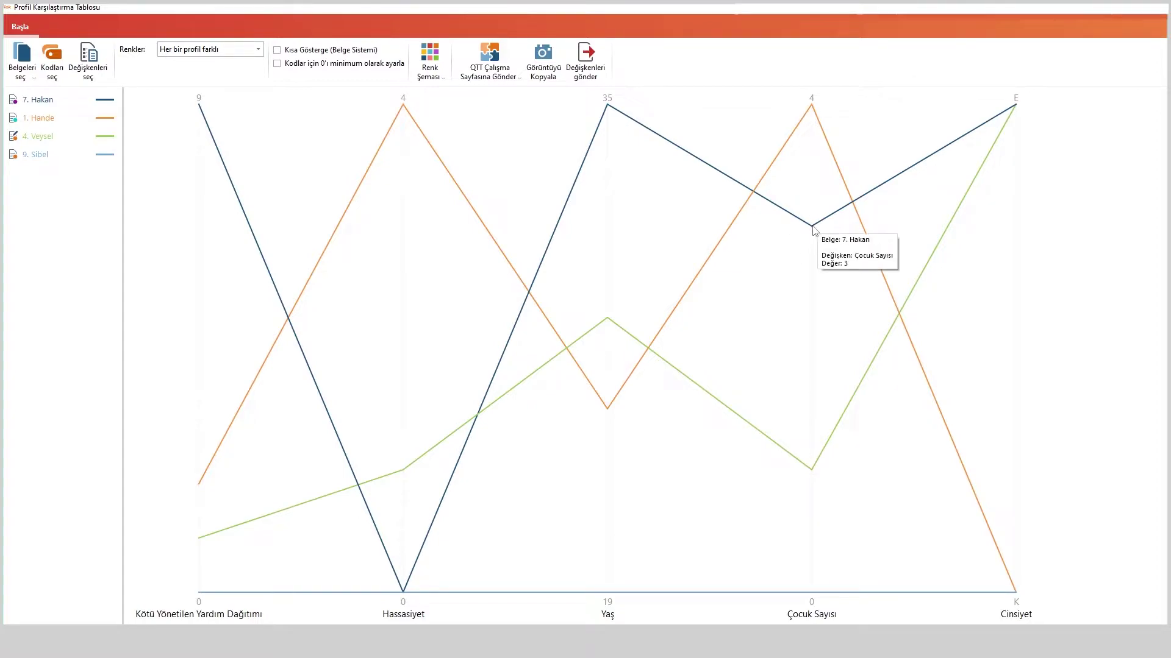
mouse_move(814, 114)
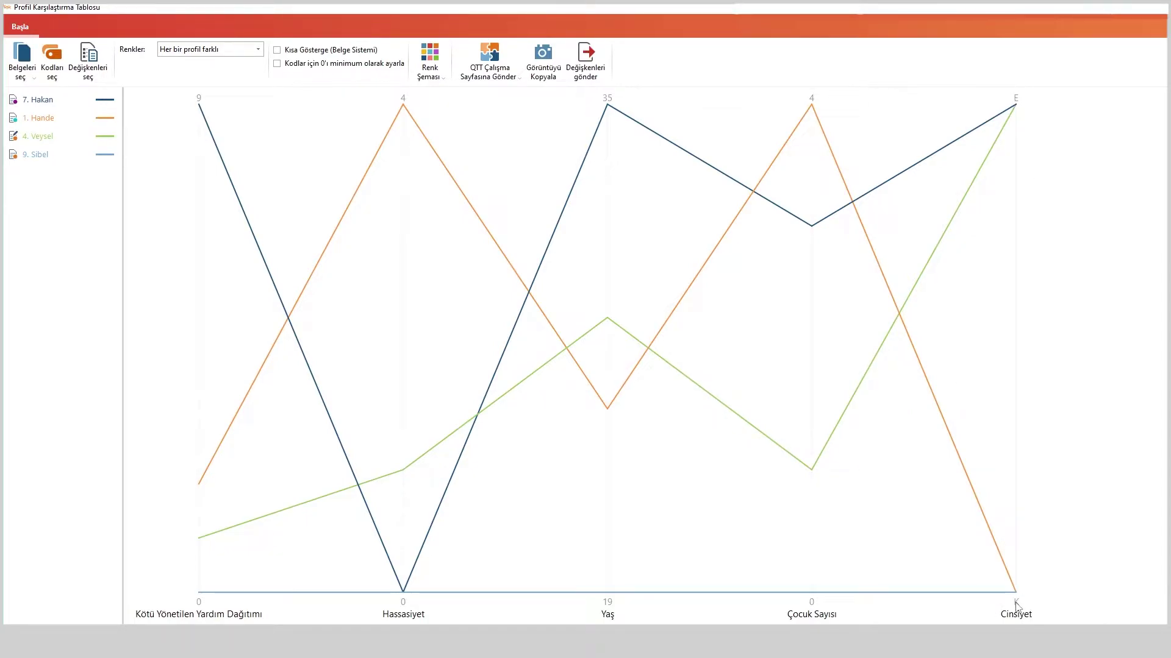
mouse_move(1017, 596)
mouse_move(1016, 109)
- Try the second and third colour schemes on the profile lines and keep the fourth scheme, which starts with dark brown, red and tan
click(427, 72)
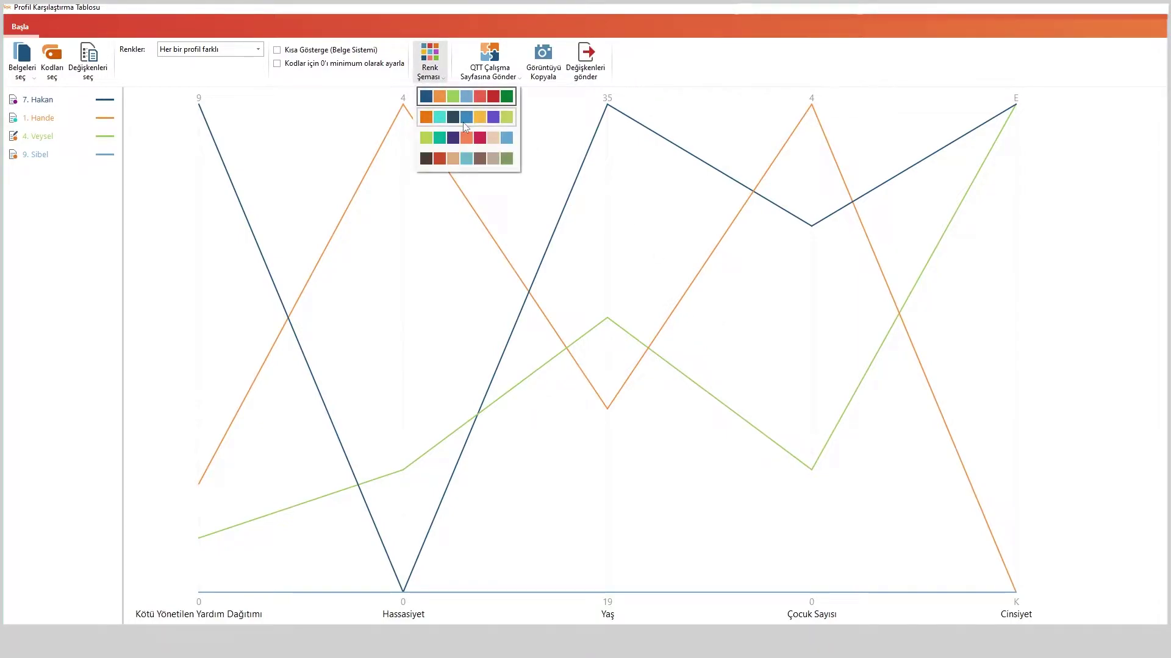
click(465, 117)
click(429, 61)
click(449, 139)
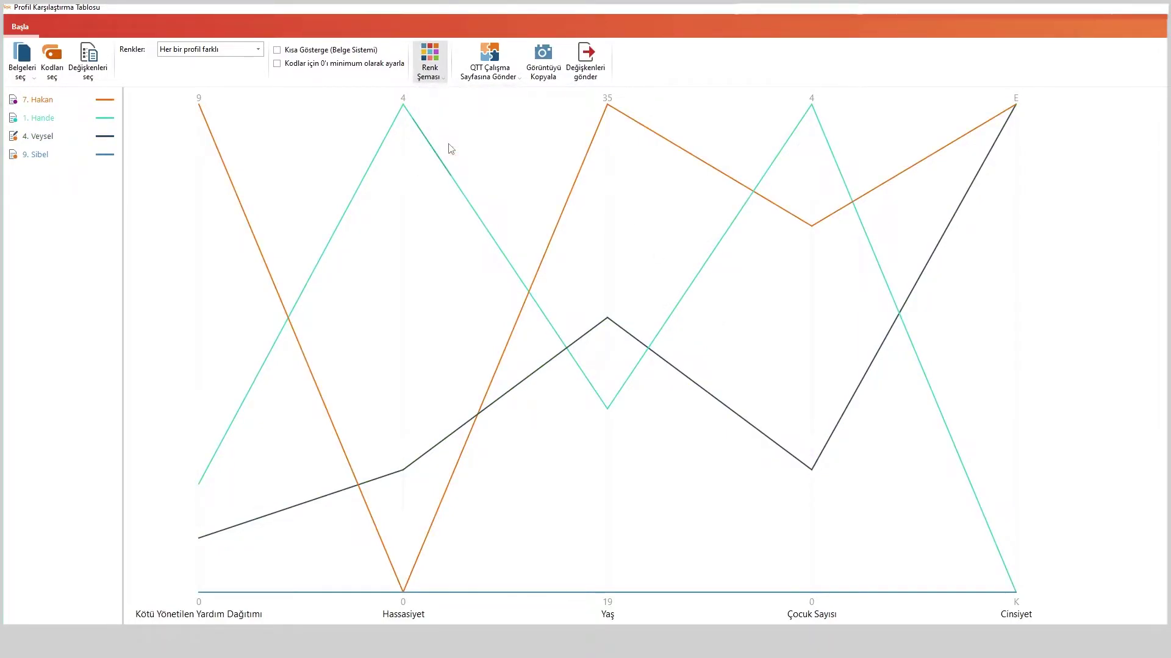
click(430, 61)
click(452, 159)
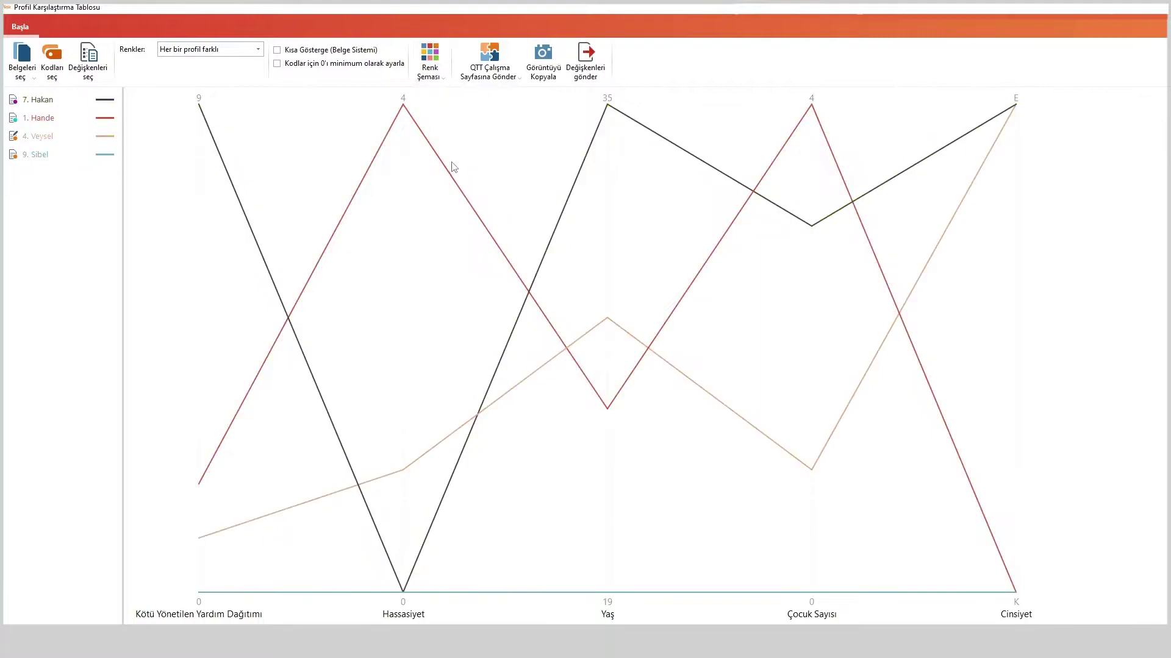
- Apply the colour scheme starting with navy, orange and green to the profile chart and colour the profiles by Belge Sistemi
click(430, 67)
click(444, 105)
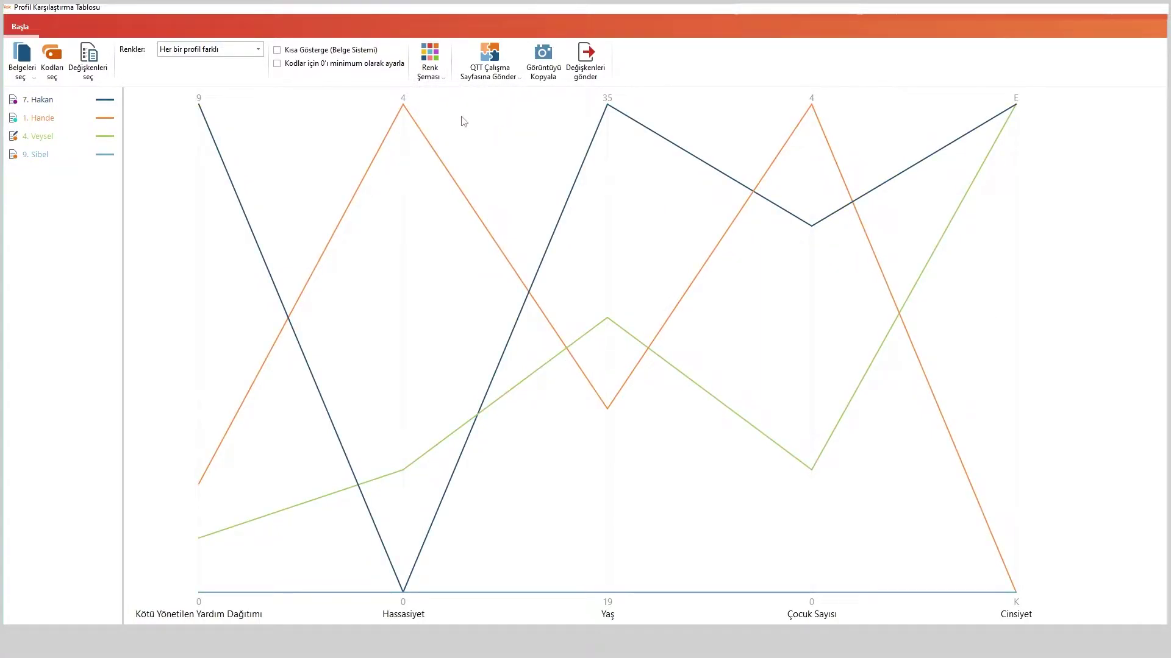
click(225, 55)
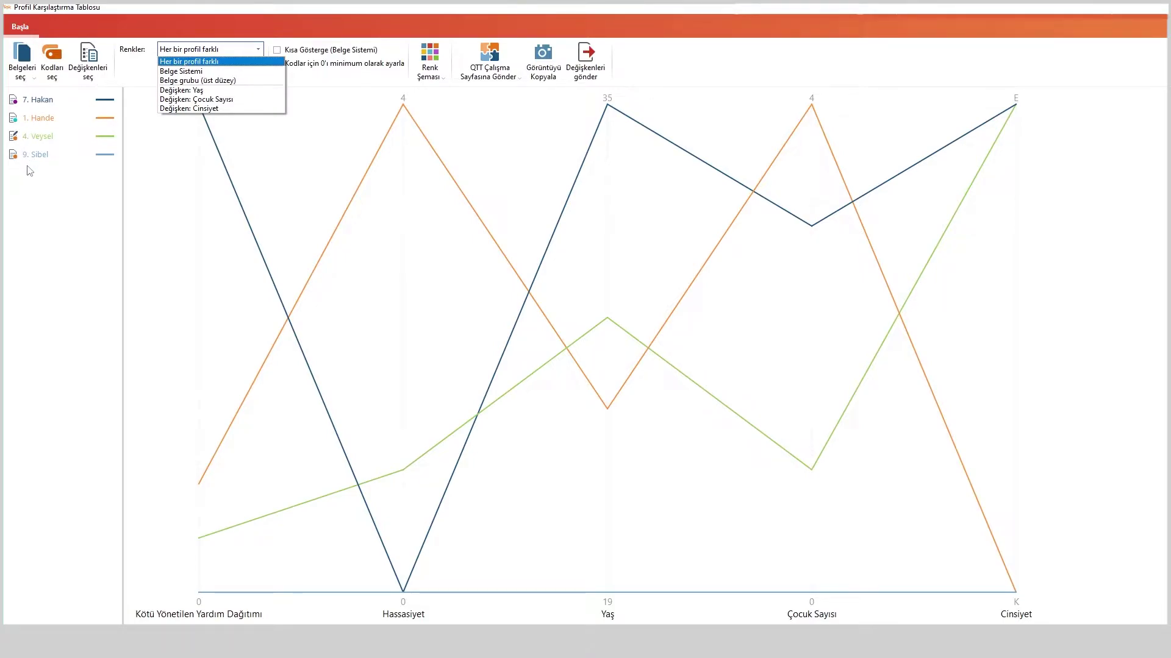
click(176, 72)
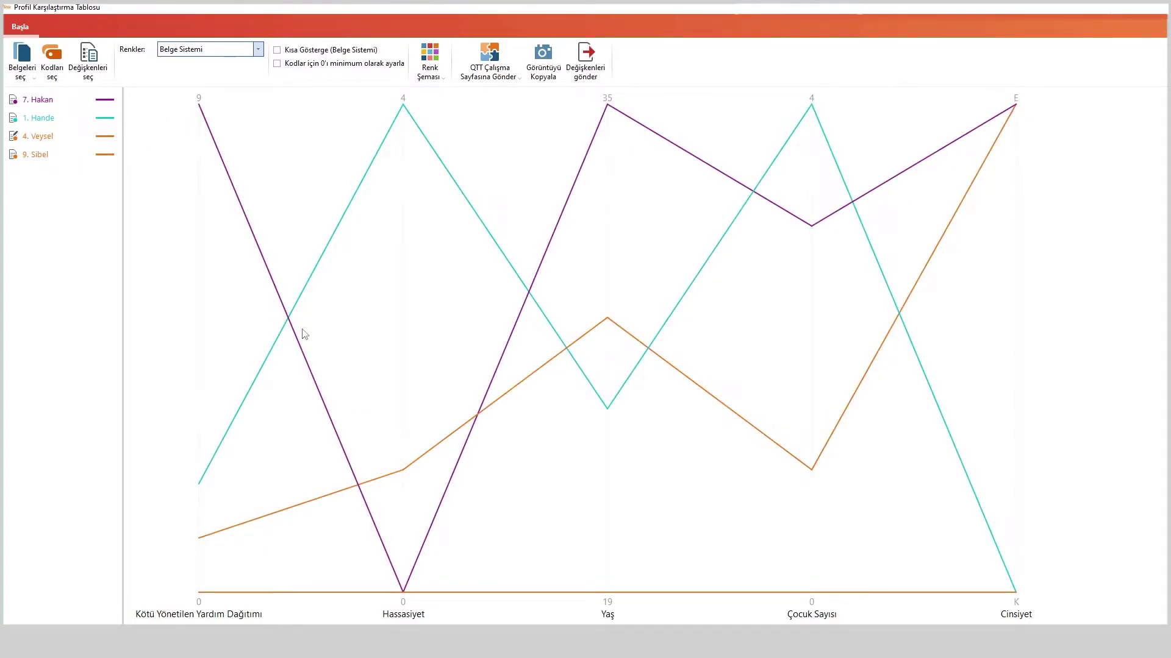
- Colour the profiles by Belge grubu (üst düzey) and check the chart against the Kadın and Erkek groups in the document system
click(258, 50)
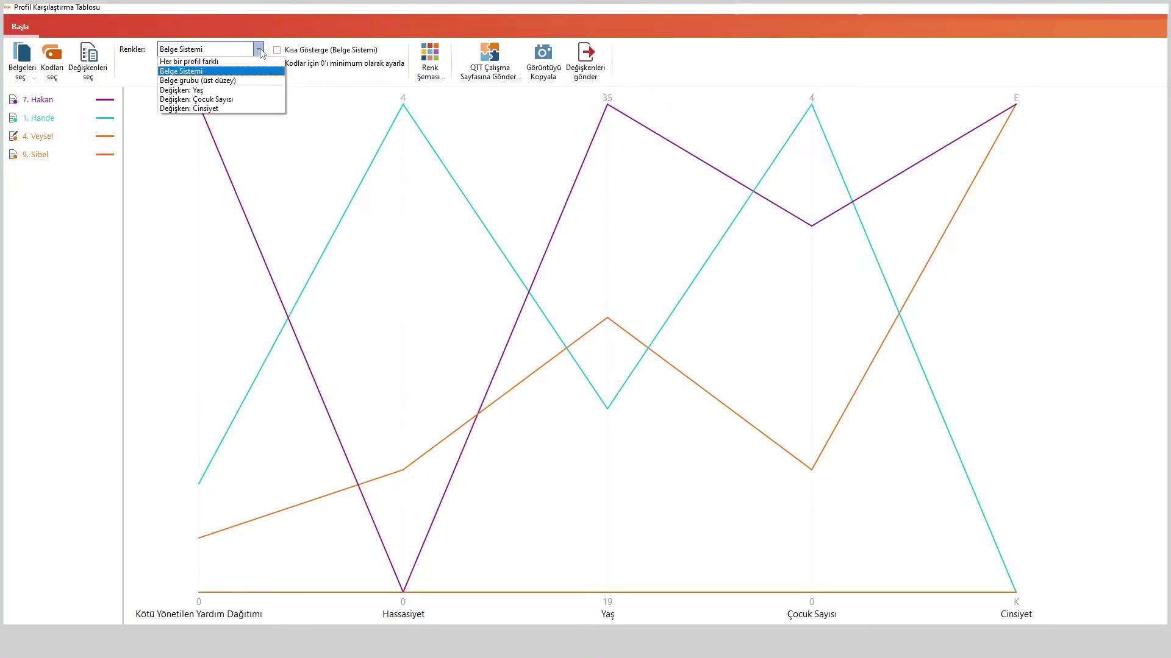
click(249, 81)
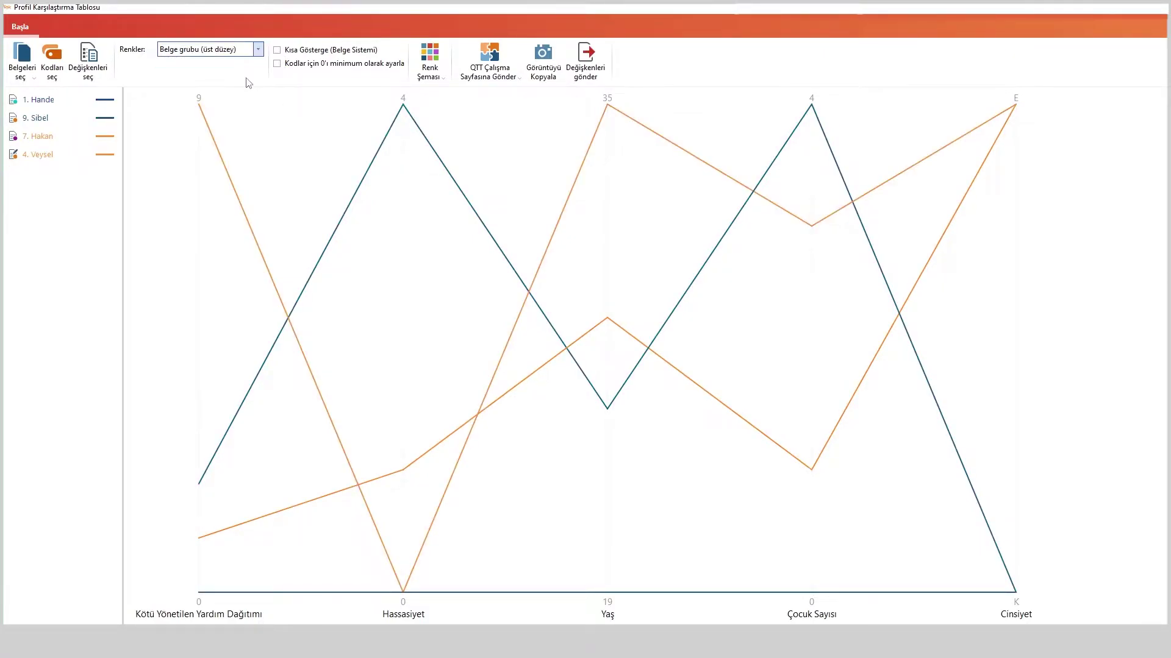
drag(215, 8, 407, 105)
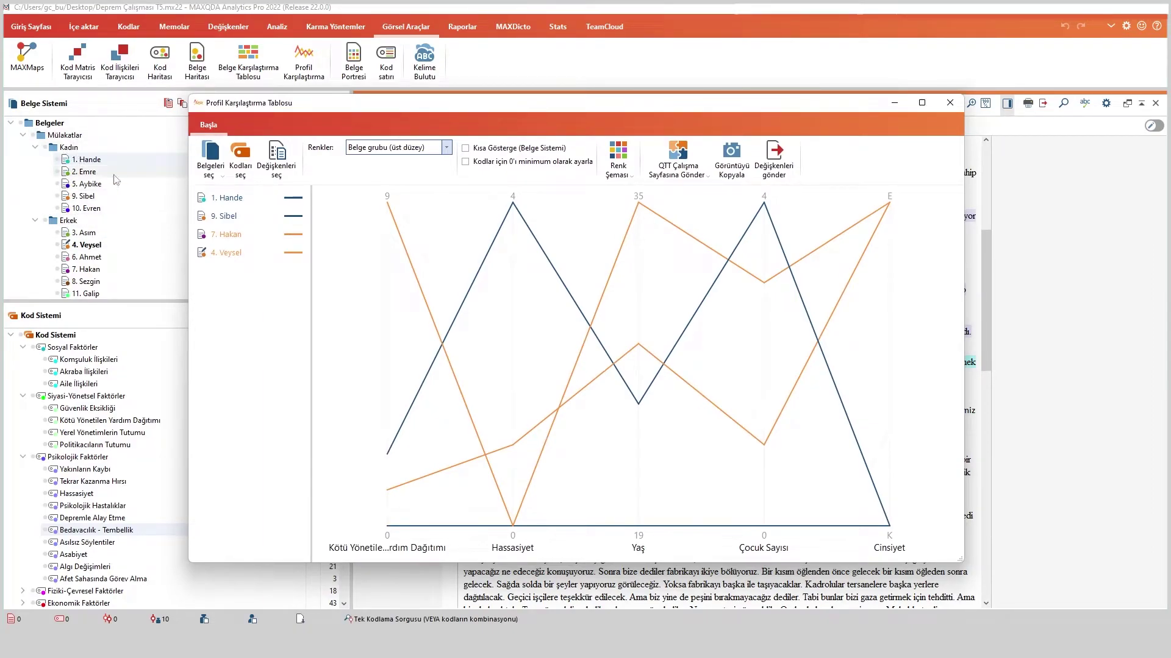
double_click(312, 105)
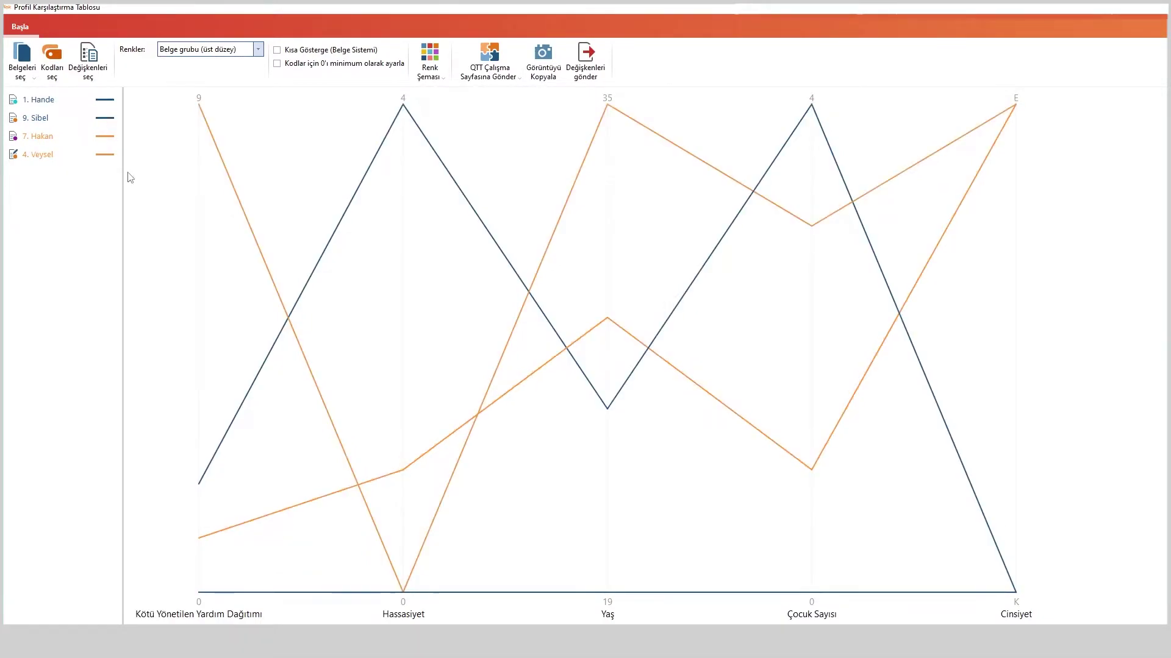
- Colour the profiles by the Cinsiyet variable, examine the Çocuk Sayısı axis and switch the colouring to the Çocuk Sayısı variable
click(258, 52)
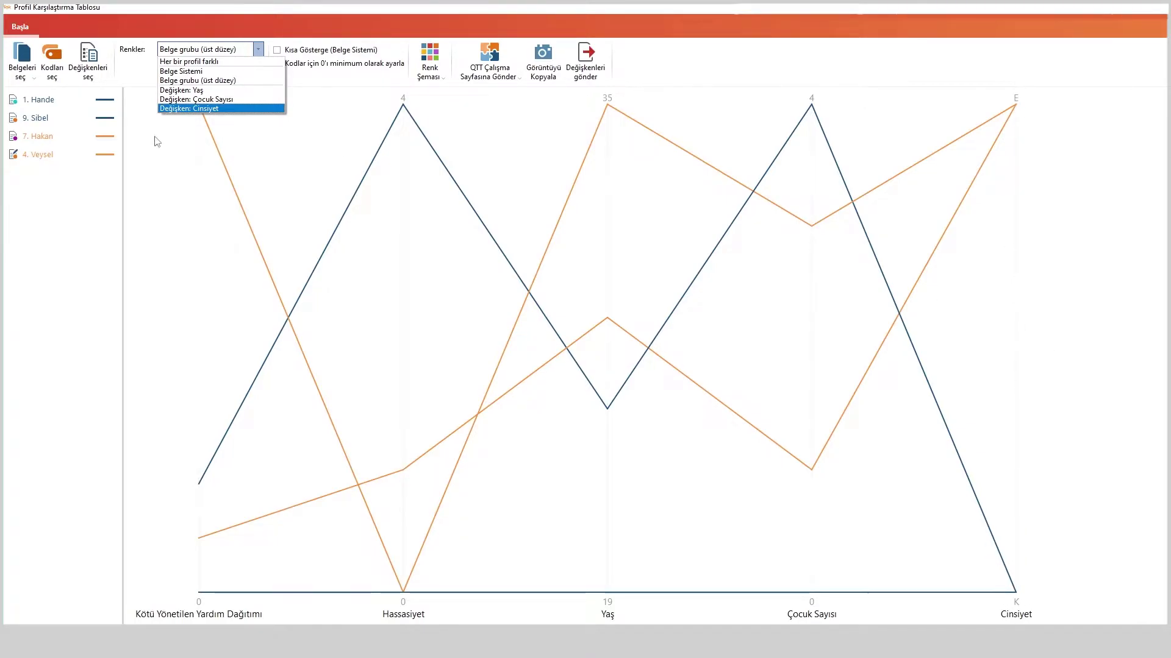
click(191, 109)
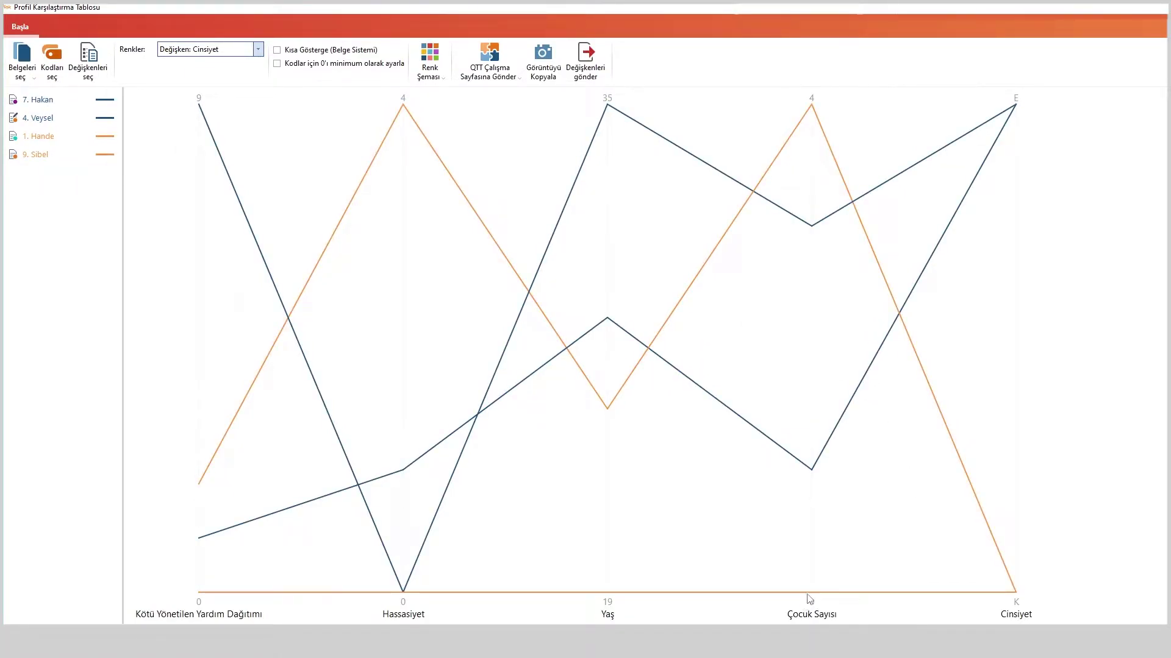
mouse_move(813, 598)
mouse_move(808, 232)
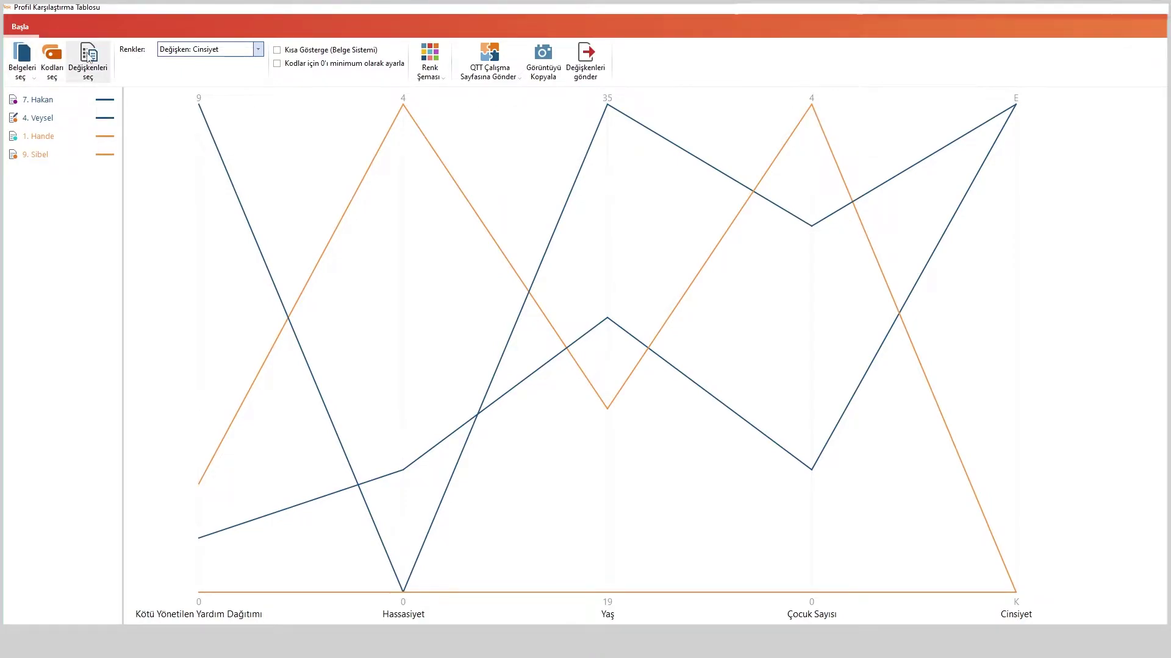
click(241, 49)
click(230, 100)
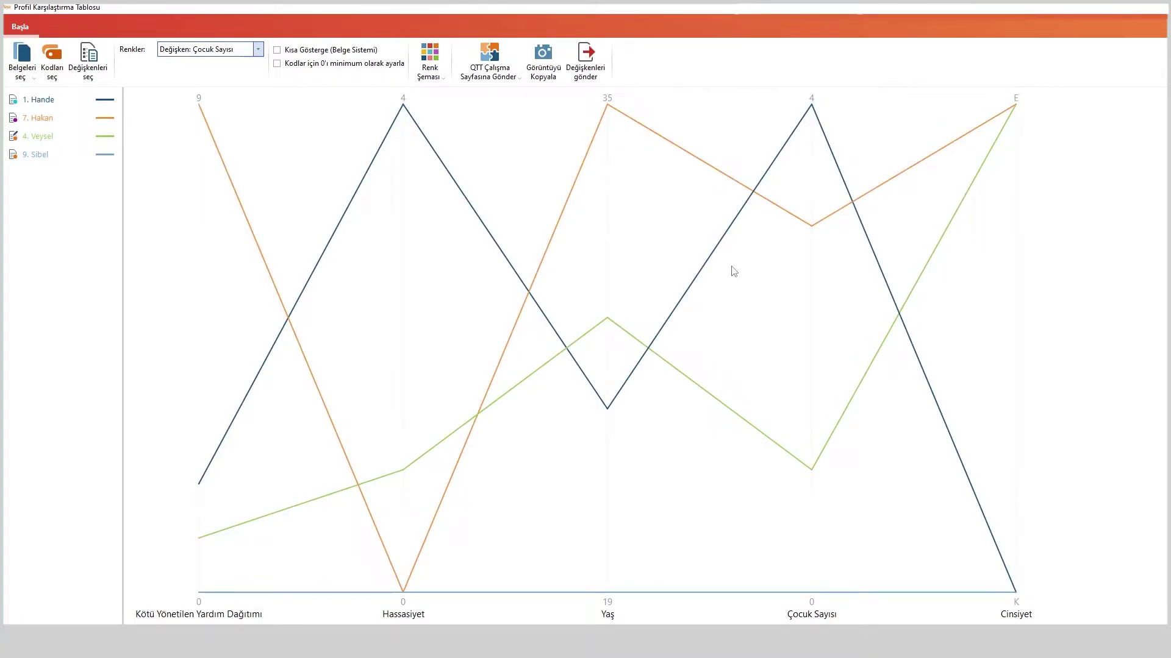
- Change the compared profiles from single interviews to the document groups Kadın and Erkek
click(519, 77)
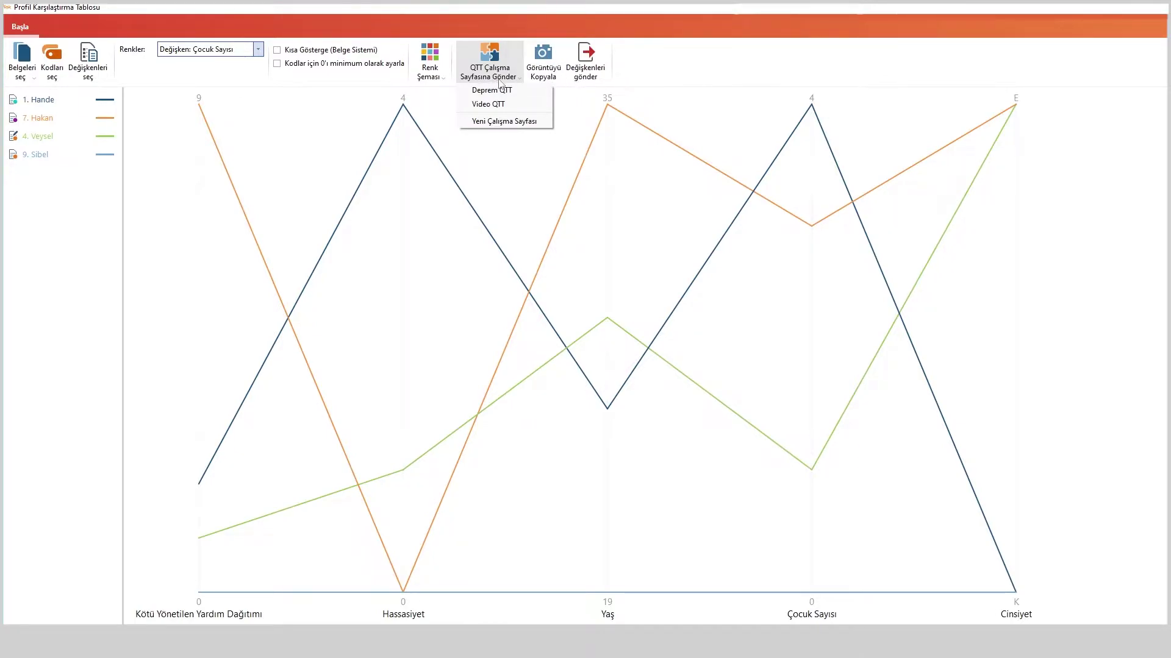
click(18, 69)
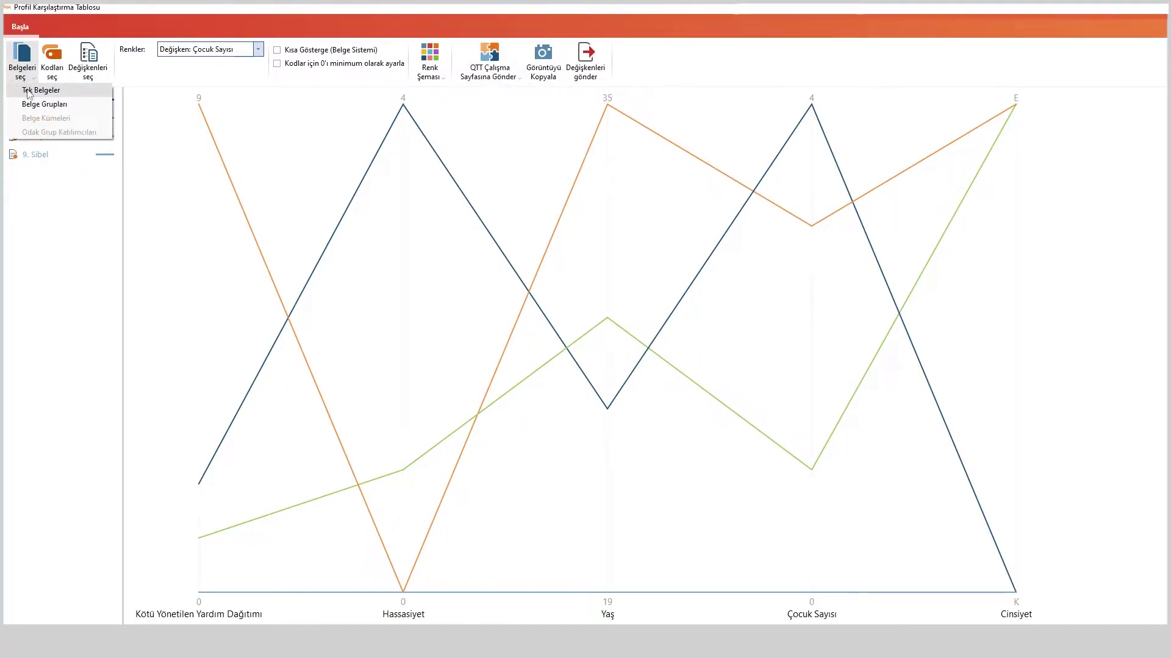
click(35, 107)
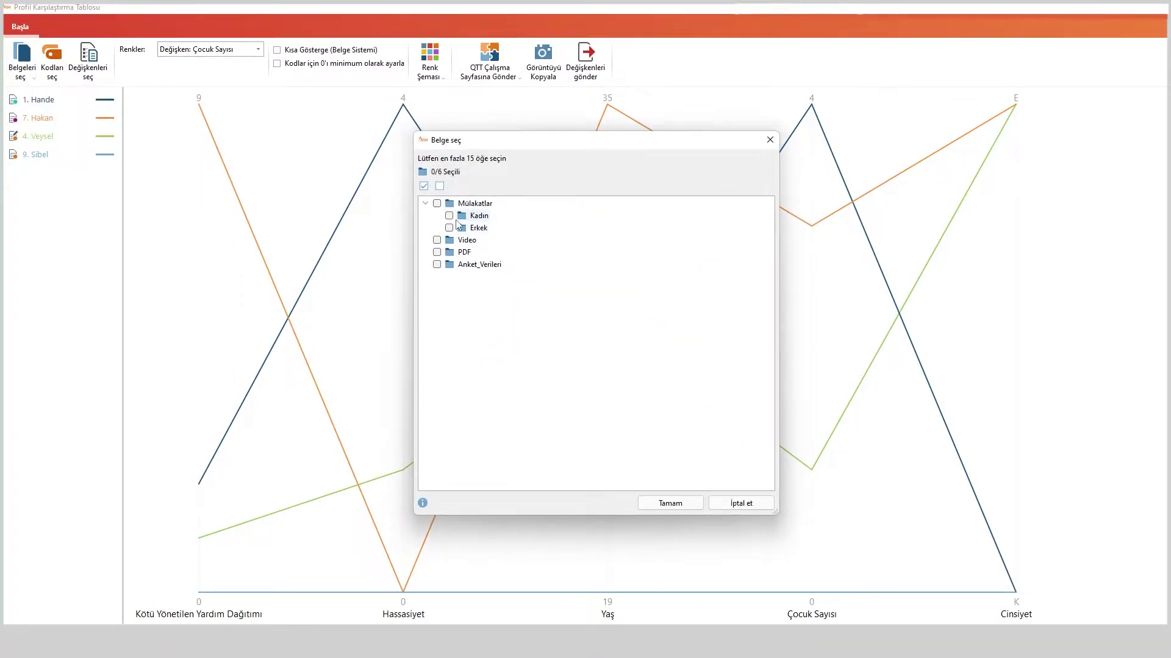
click(449, 216)
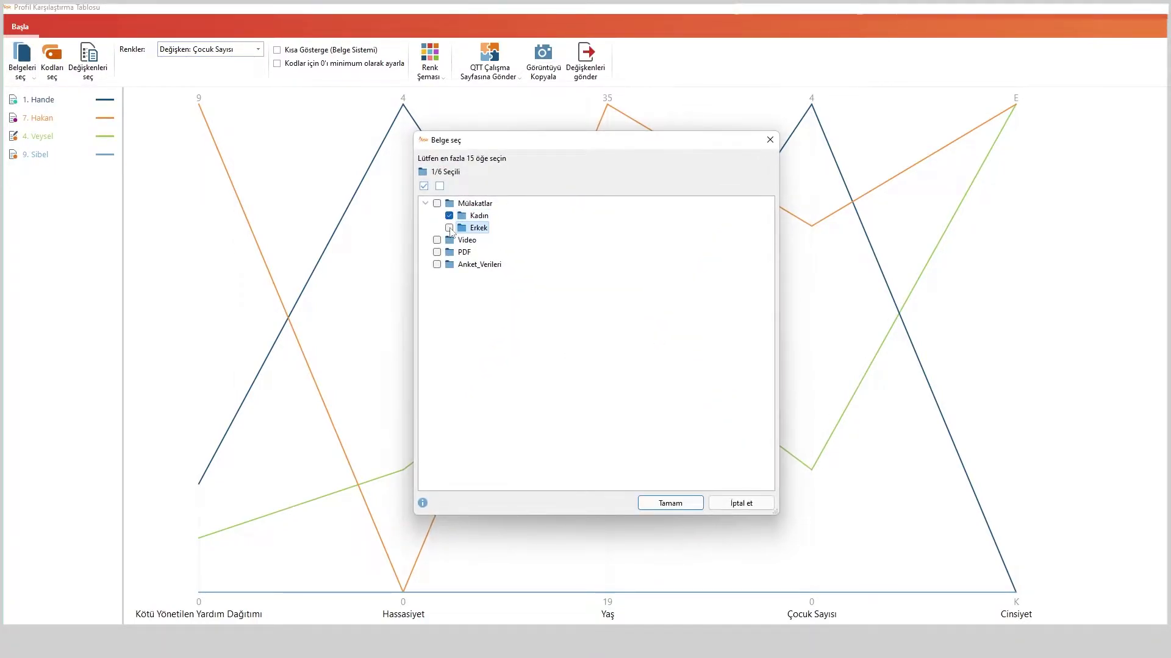
click(450, 228)
click(668, 506)
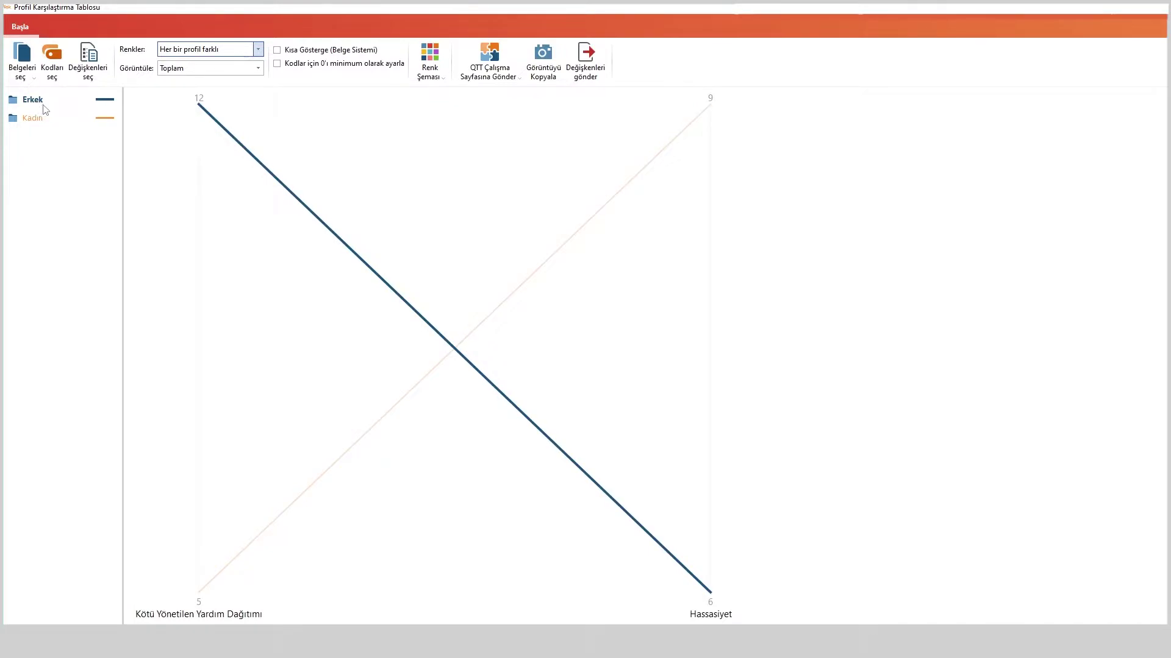
- Examine the two groups' values on both code axes and add the variables Yaş and Çocuk Sayısı to the chart
mouse_move(201, 105)
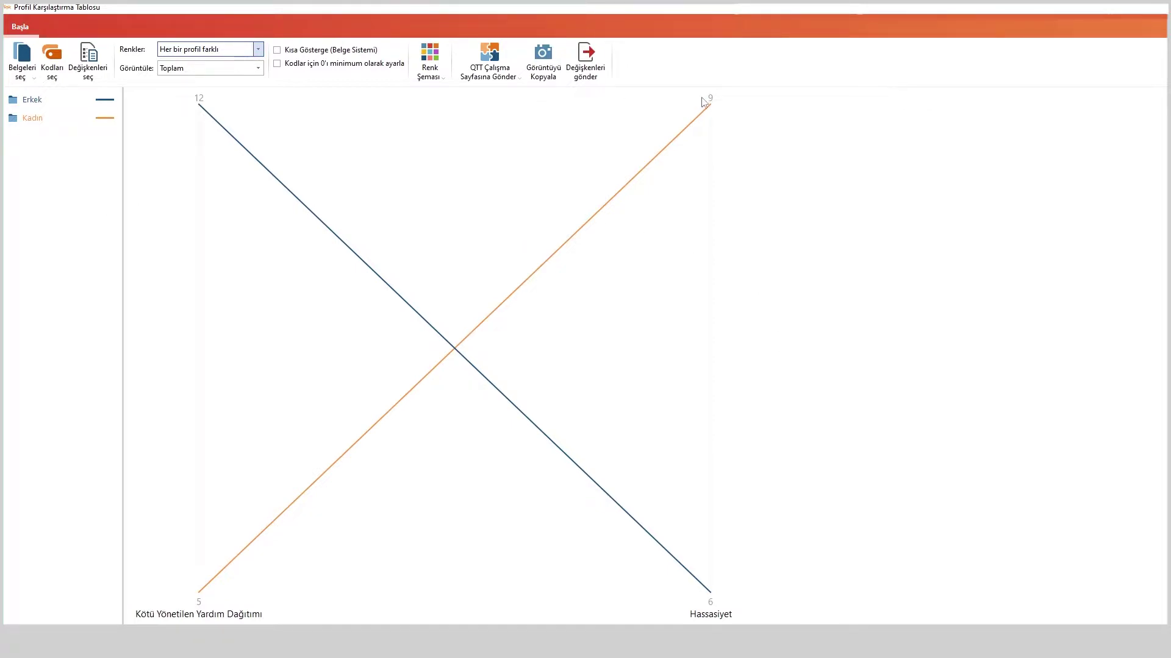
mouse_move(715, 104)
click(91, 61)
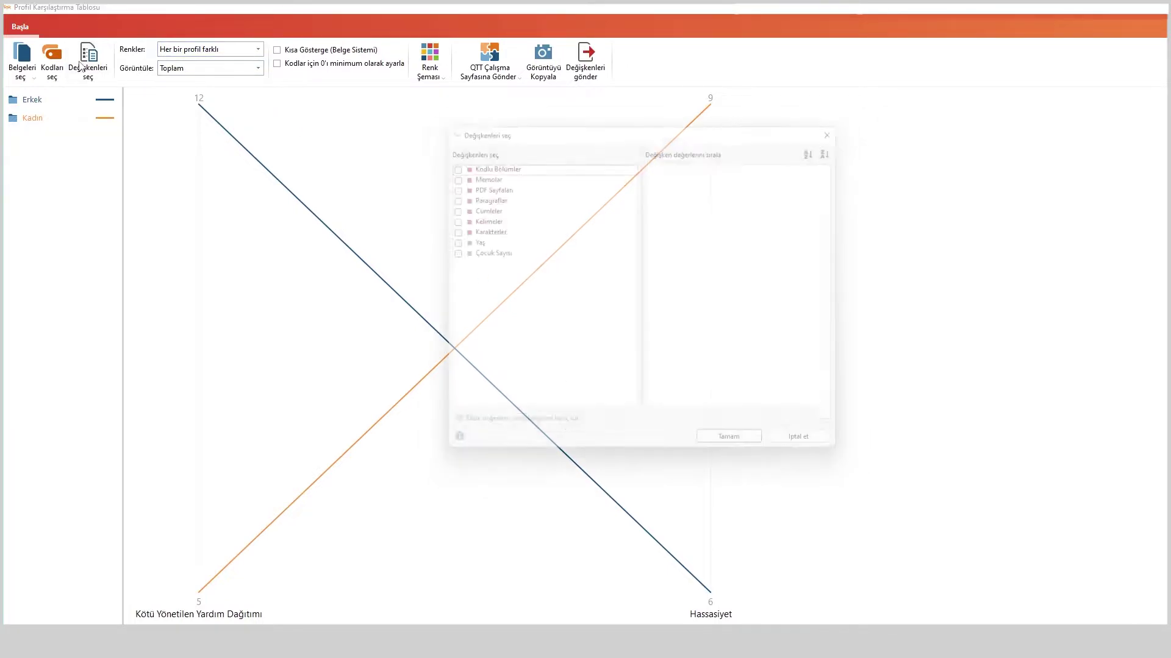
click(442, 239)
click(443, 251)
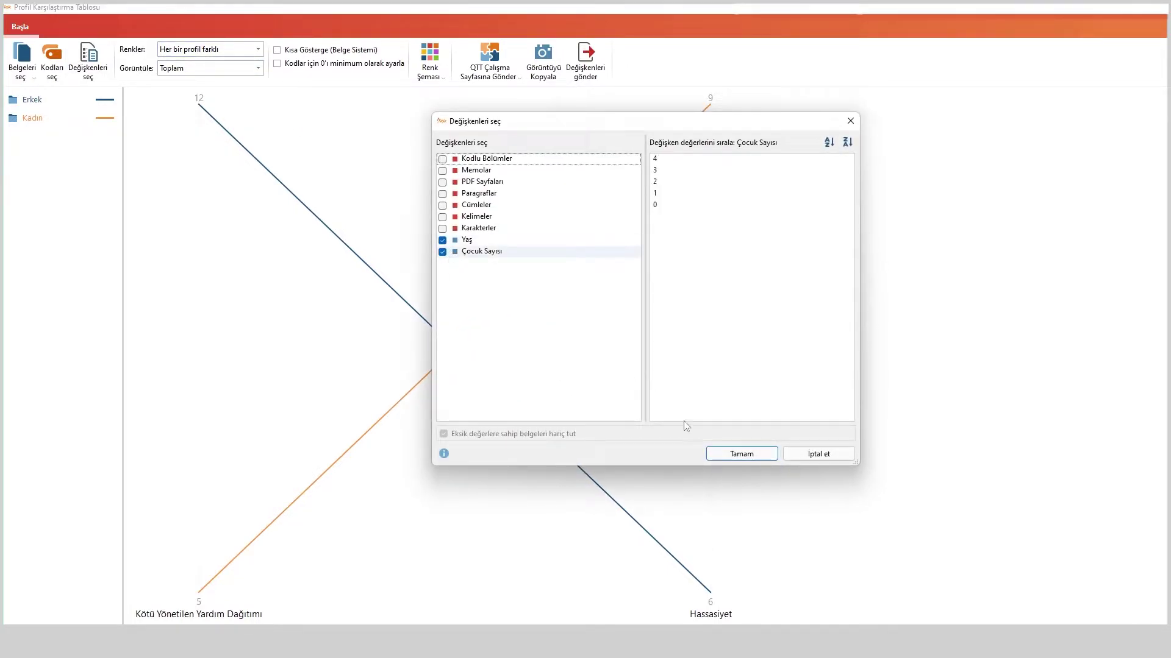
click(727, 458)
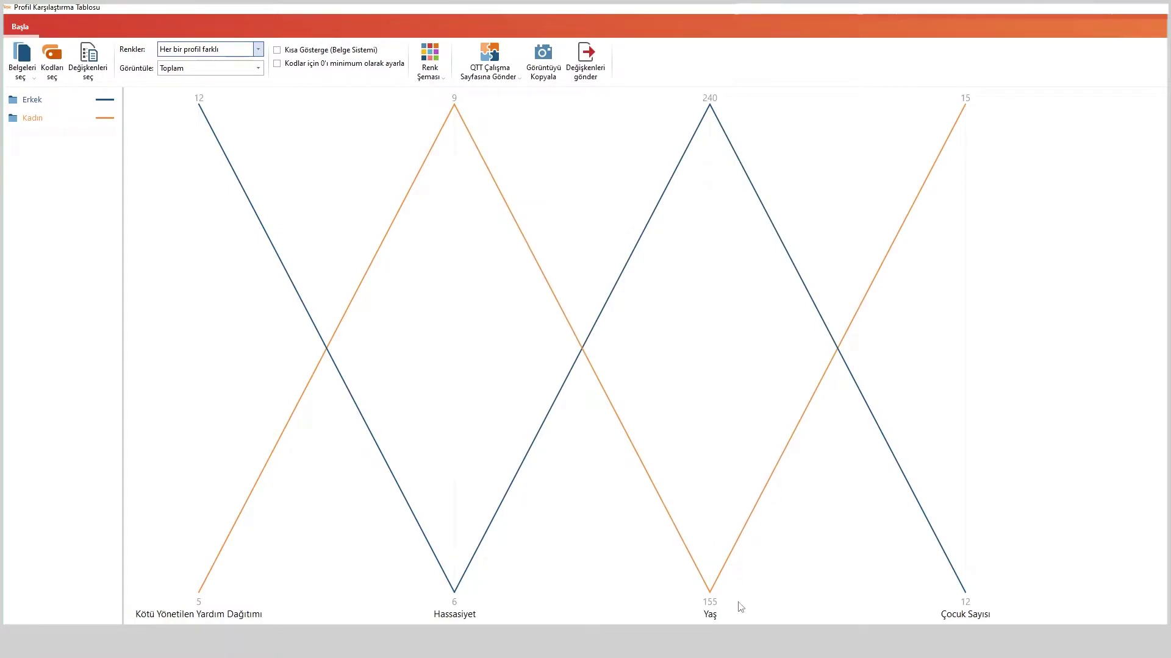
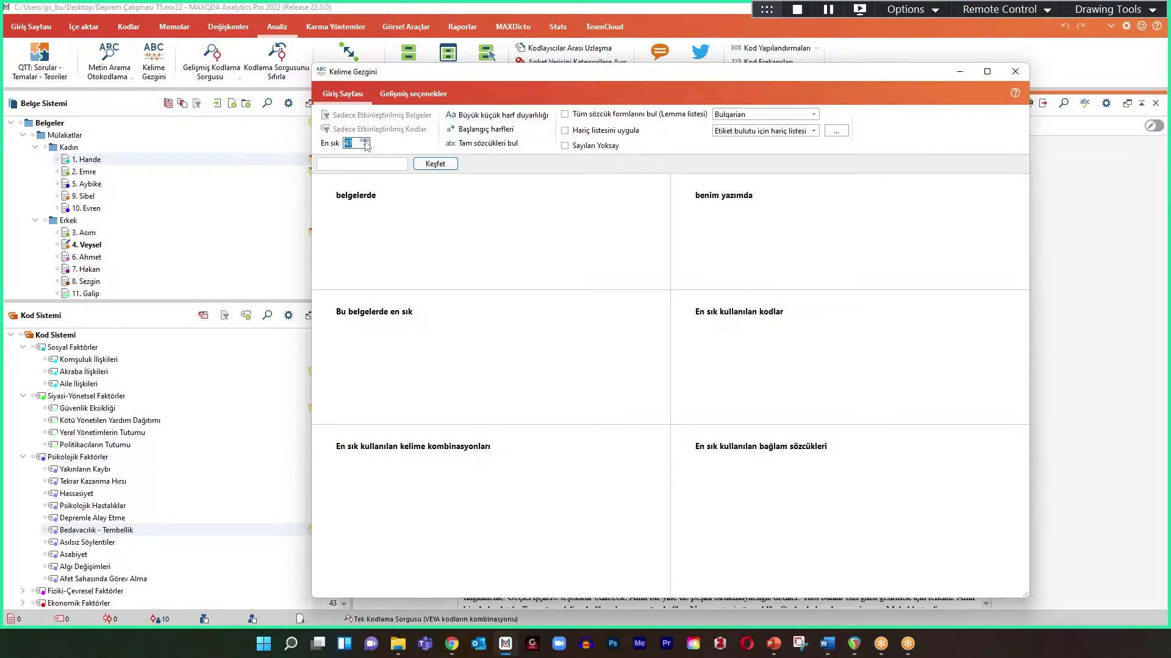
- Explore the word "deprem" in the Kelime Gezgini word explorer
click(379, 193)
click(363, 164)
click(435, 164)
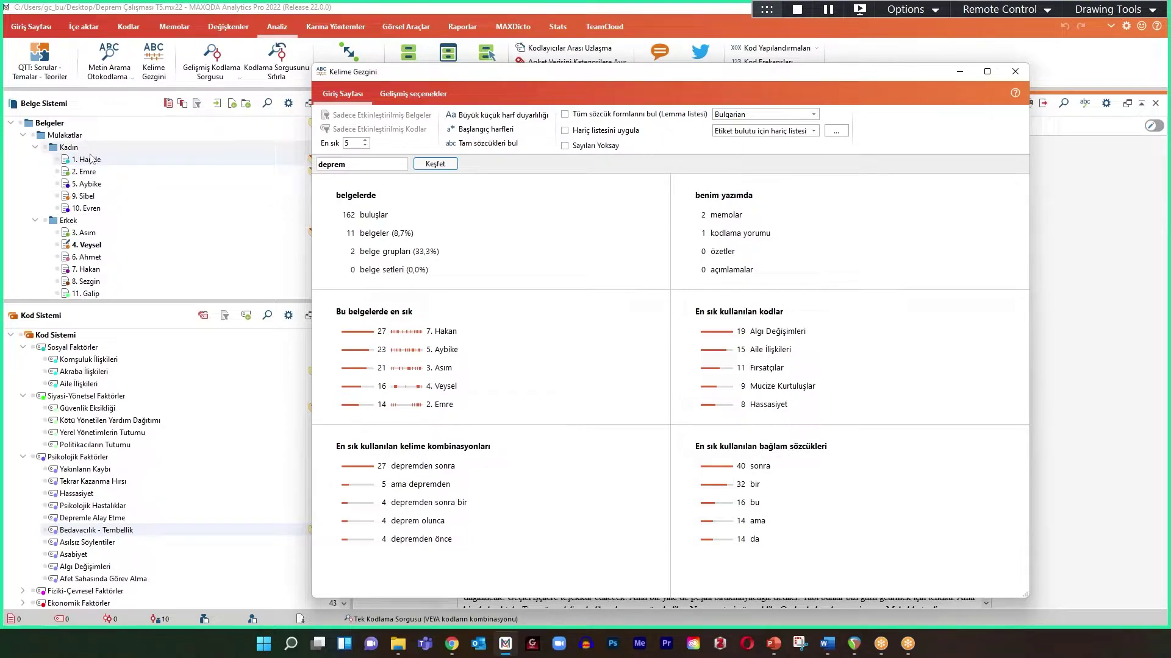
- Open the list of hits for "deprem", enlarge it to review the matching passages across the interviews, and close it
click(373, 222)
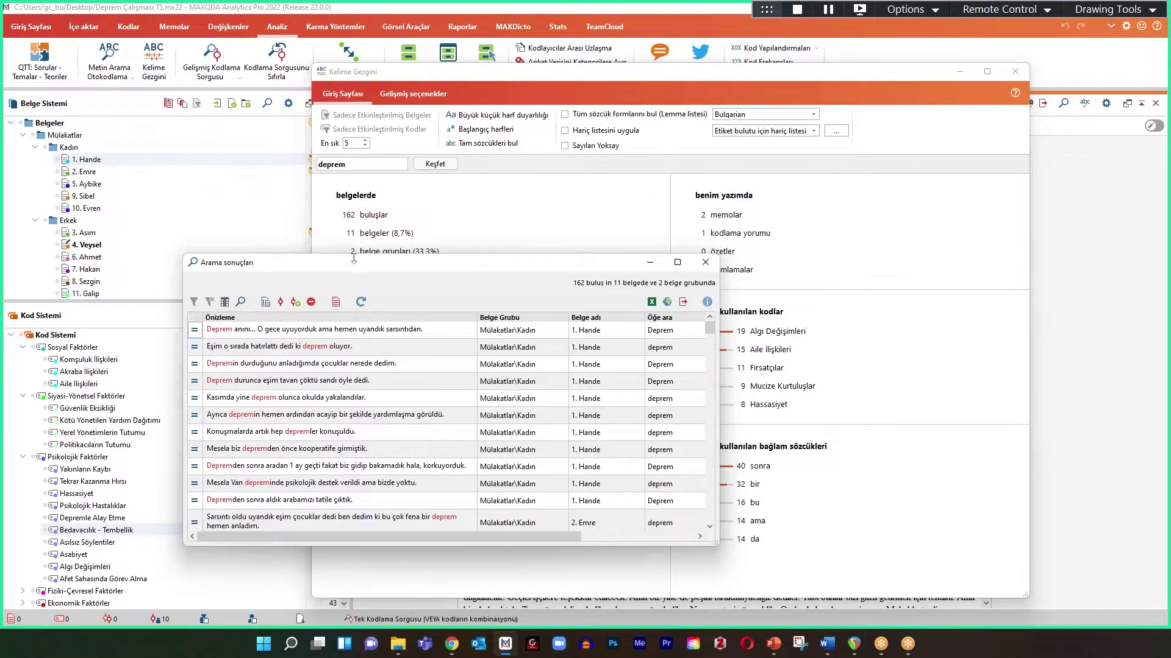
drag(389, 262, 453, 239)
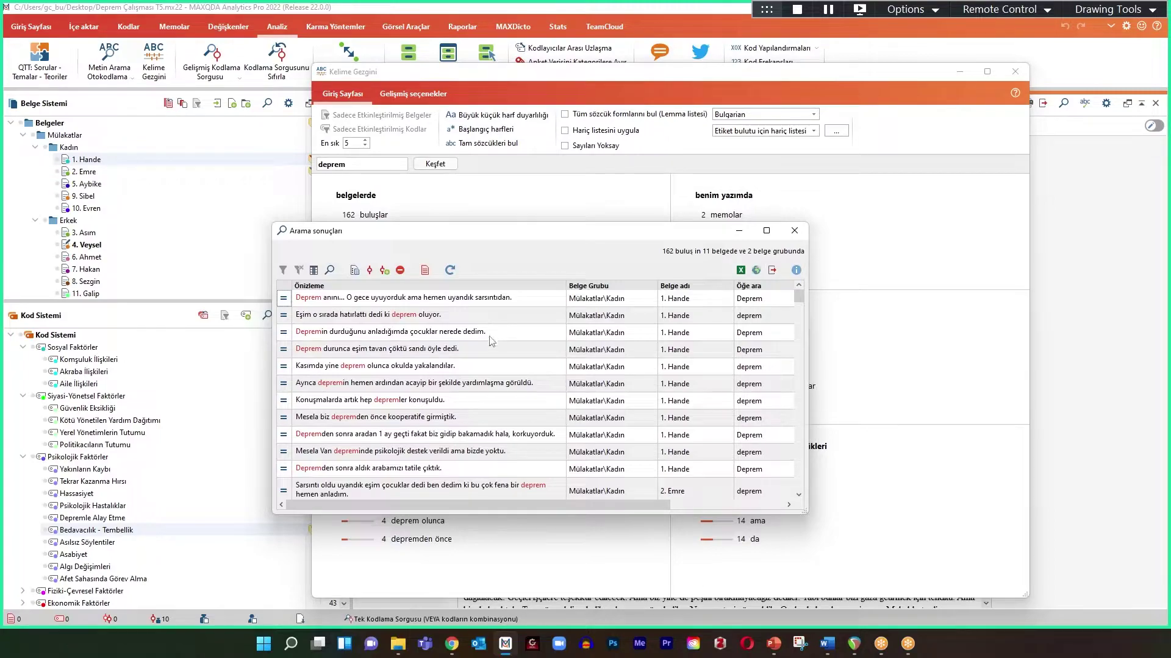
drag(806, 513, 974, 590)
drag(584, 243, 451, 137)
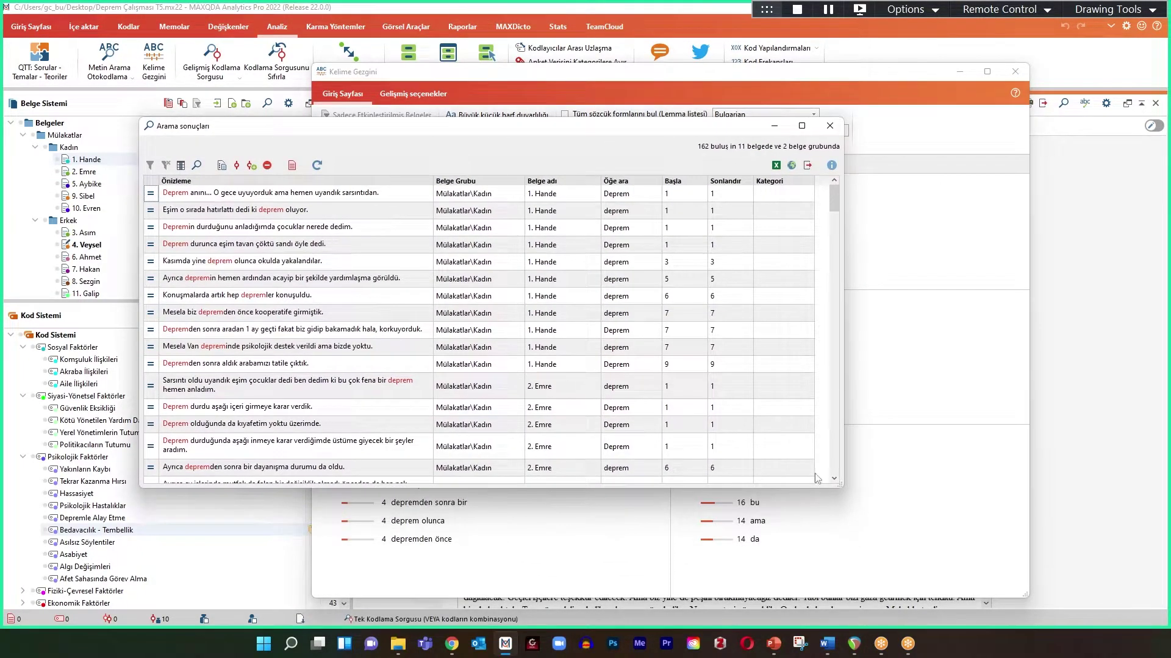
drag(842, 486, 1005, 585)
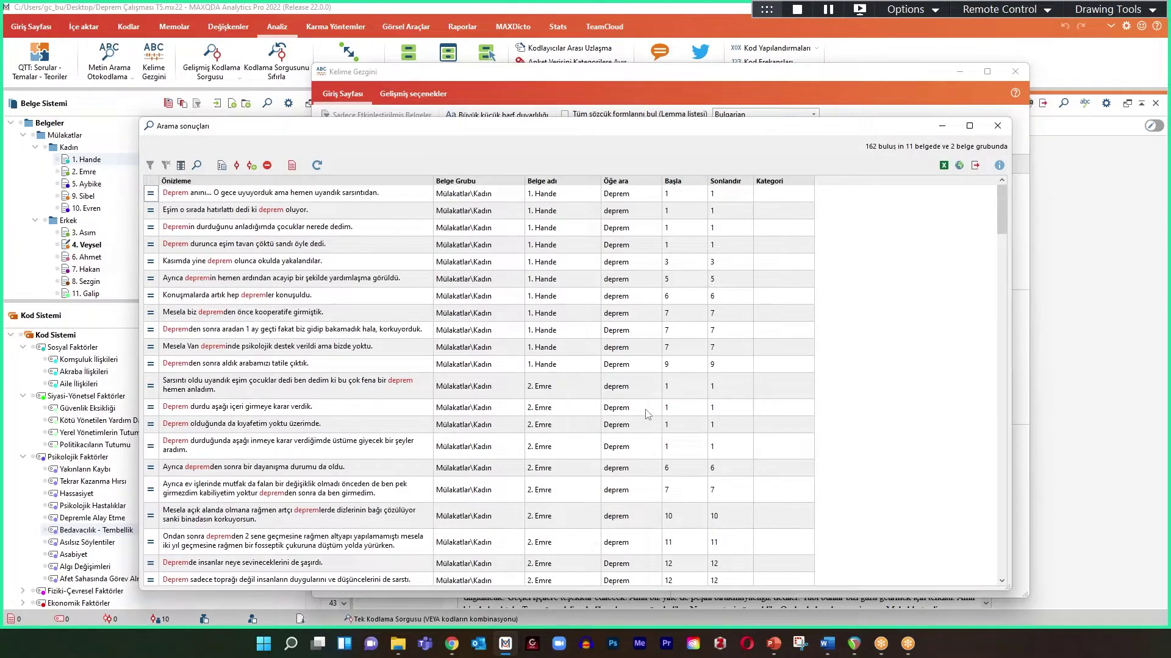
scroll(644, 421, down, 15)
scroll(644, 421, down, 10)
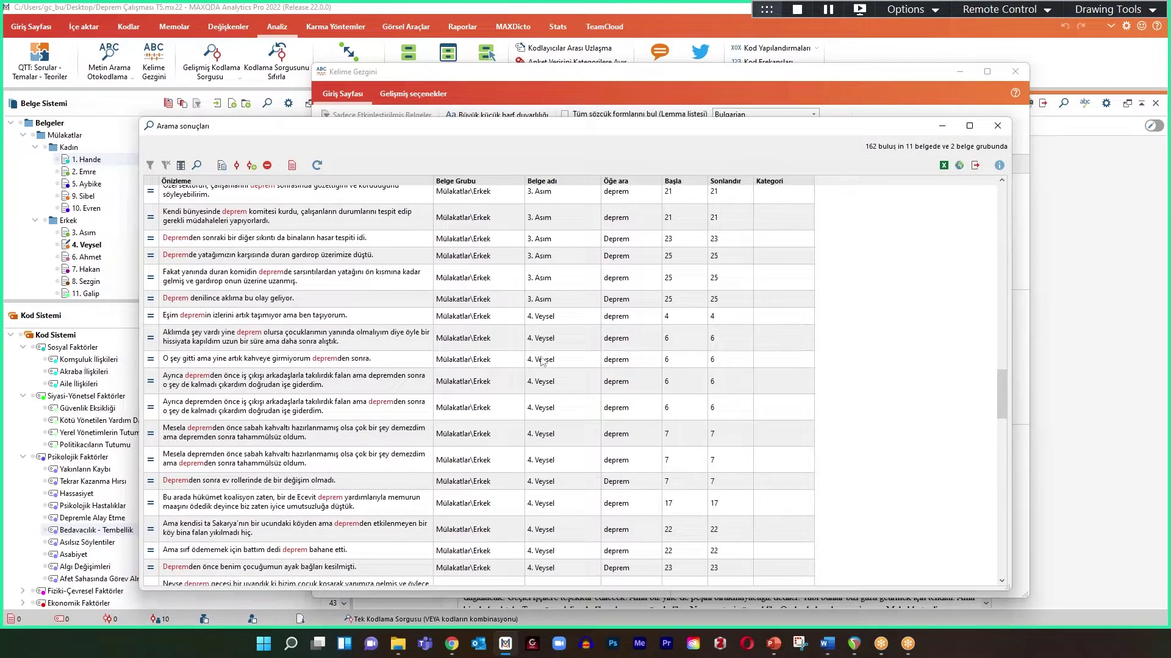
scroll(474, 277, up, 20)
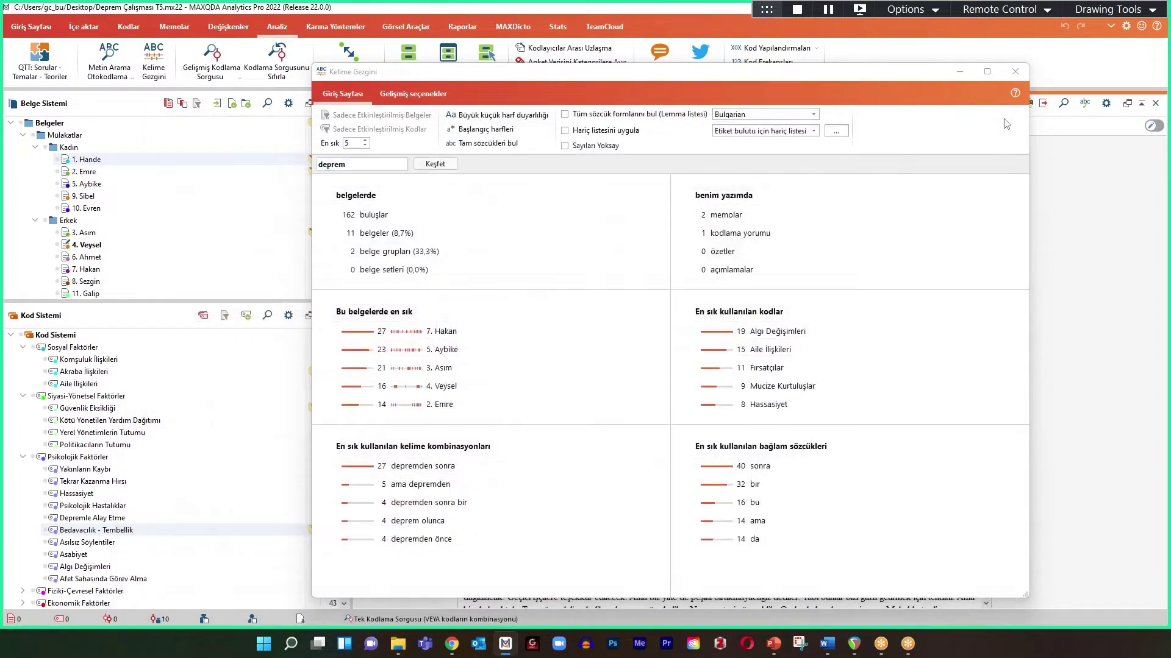
click(997, 125)
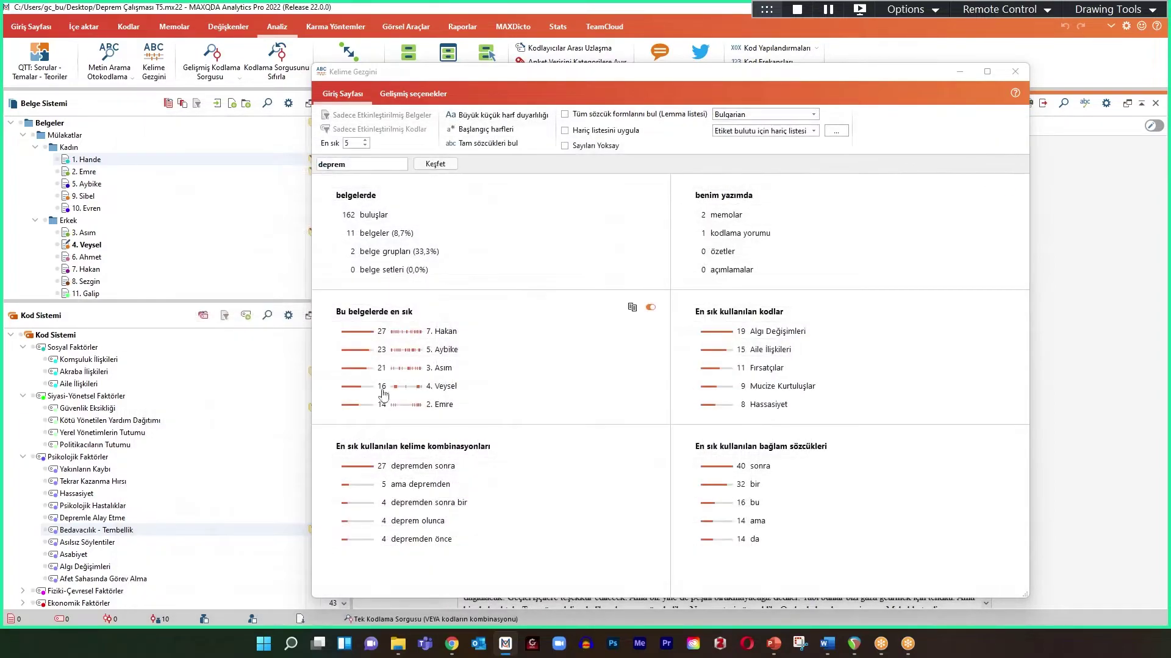
- Activate the documents containing "deprem" from the word explorer results and filter the document system to show only activated documents
click(378, 234)
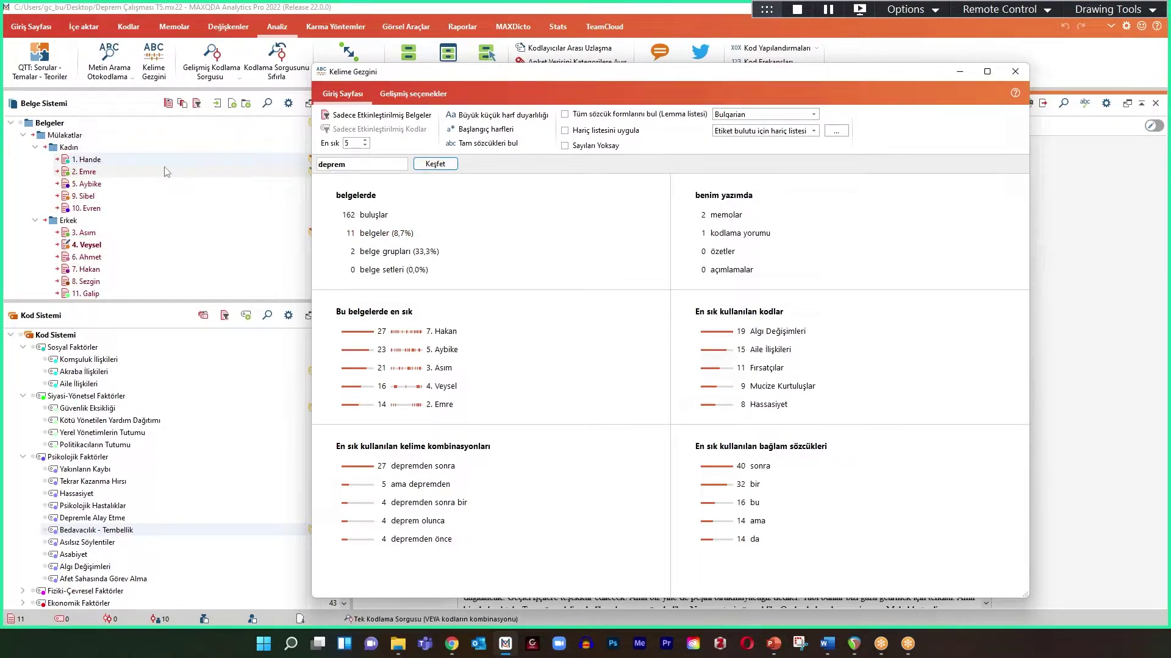
click(375, 234)
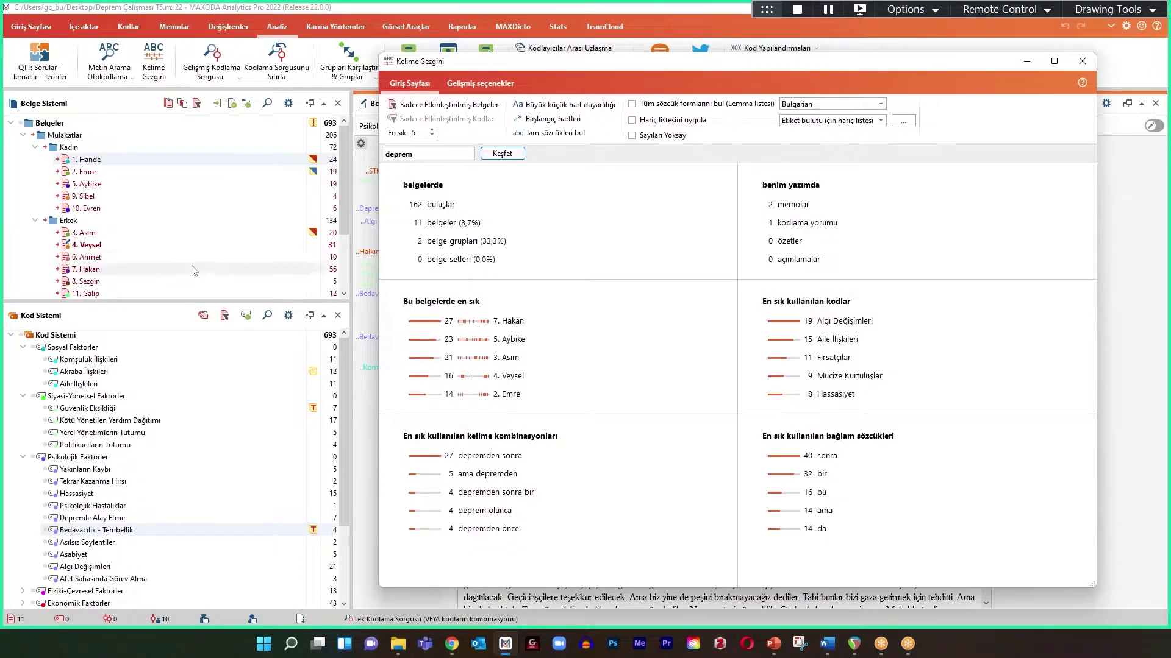
click(196, 107)
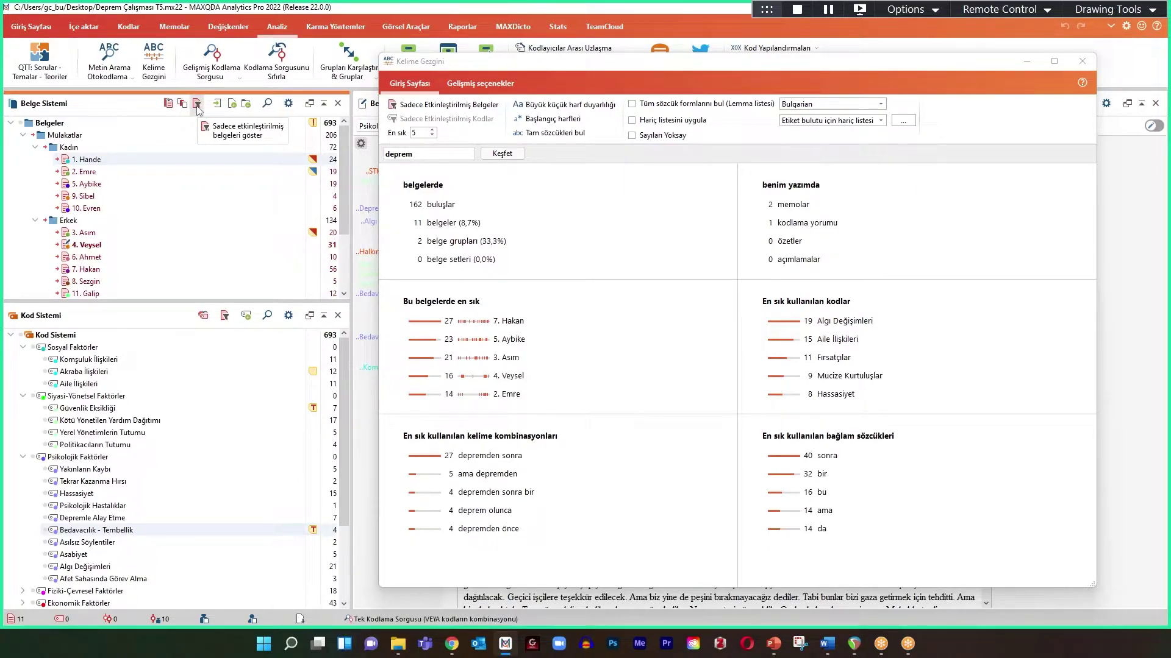
click(197, 107)
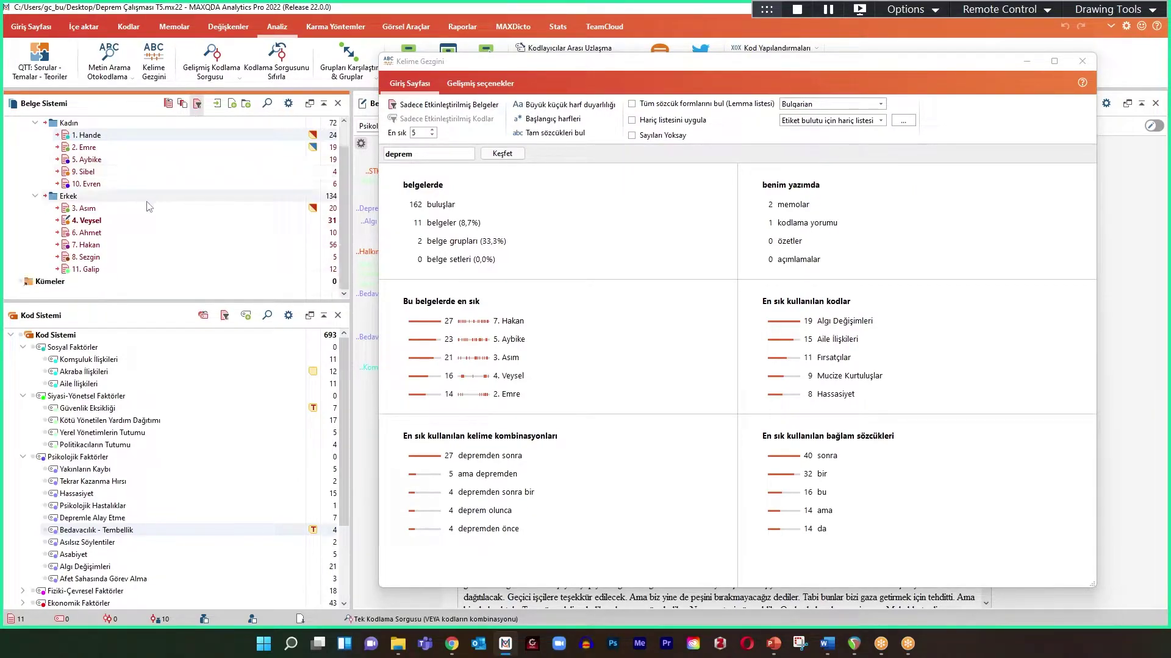
scroll(149, 245, down, 1)
scroll(147, 245, up, 1)
scroll(146, 245, down, 1)
scroll(143, 246, up, 1)
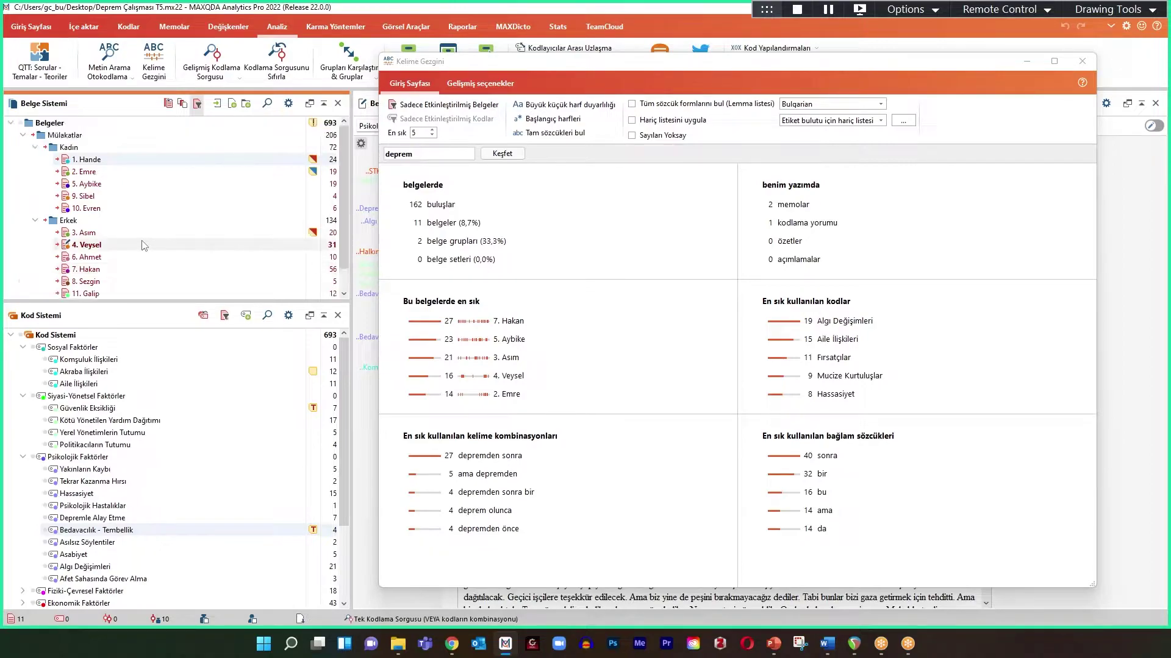
scroll(140, 246, down, 1)
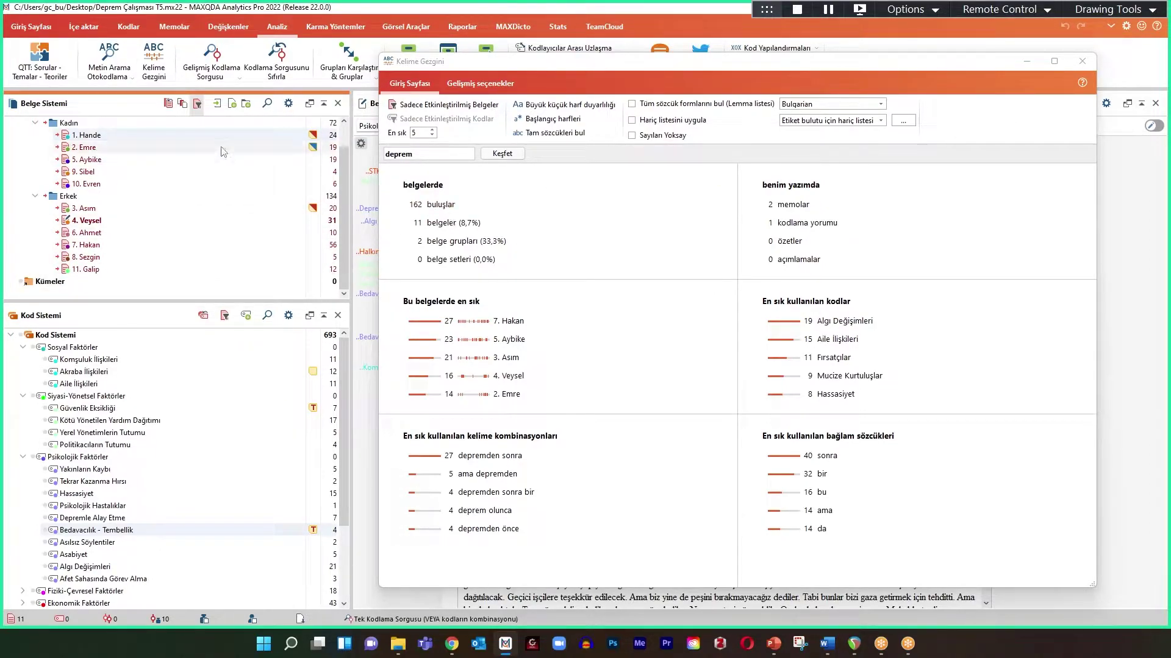
- Show all documents again in the document system, and review the memos containing "deprem" from the word explorer results
click(197, 108)
scroll(175, 223, up, 3)
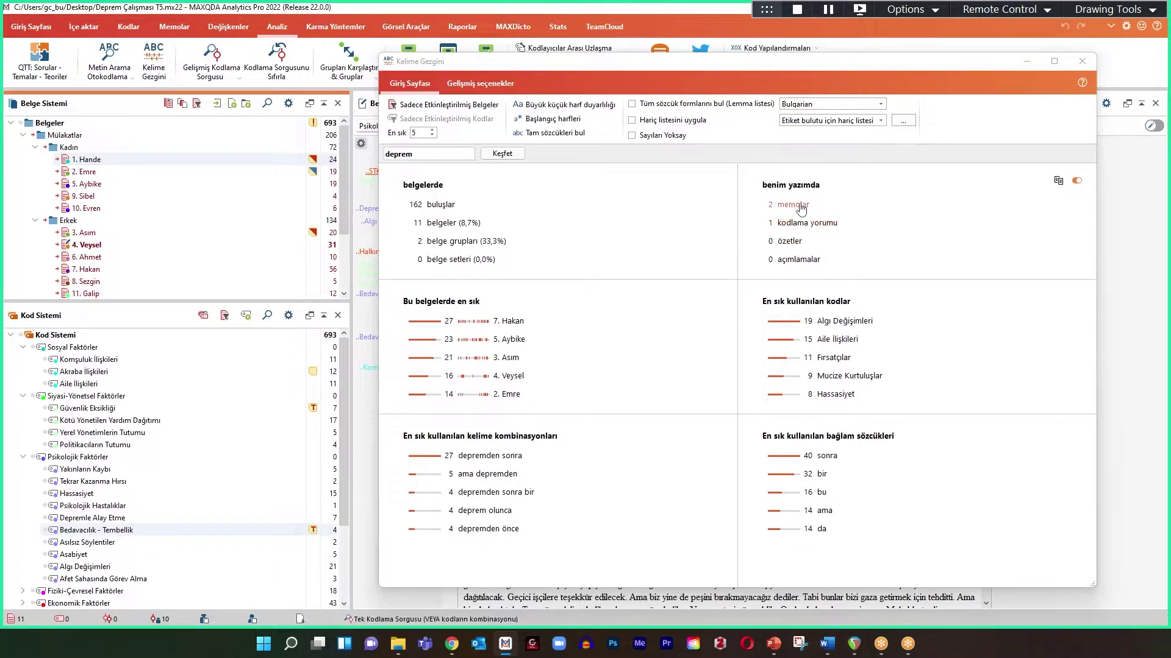
drag(774, 67, 654, 66)
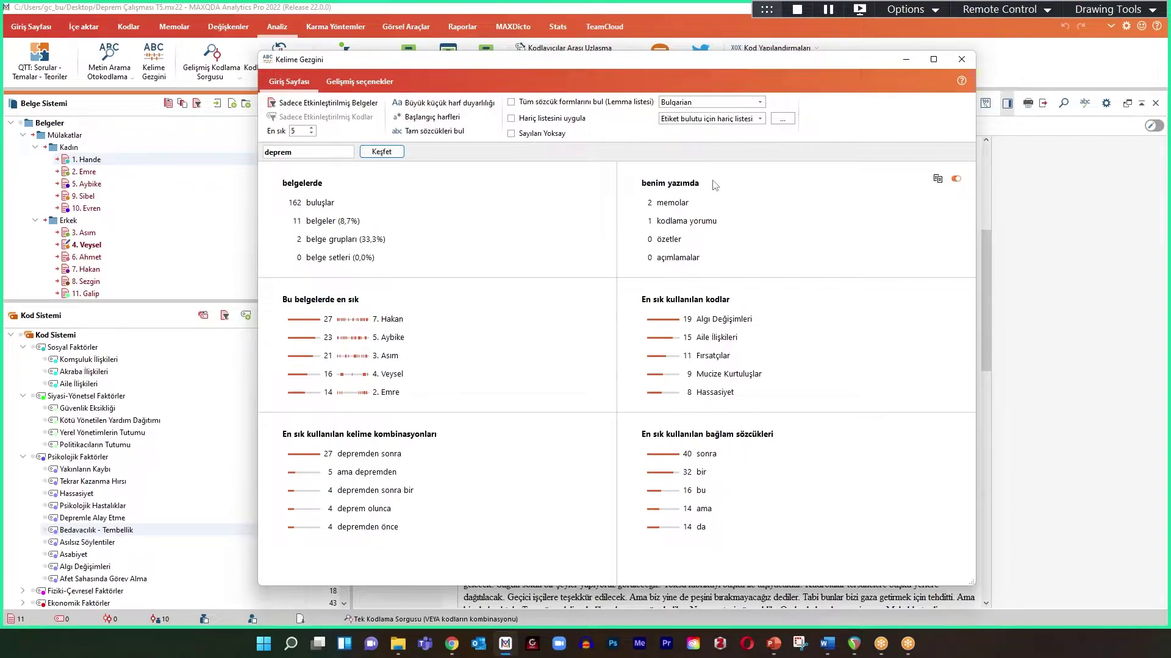
click(674, 208)
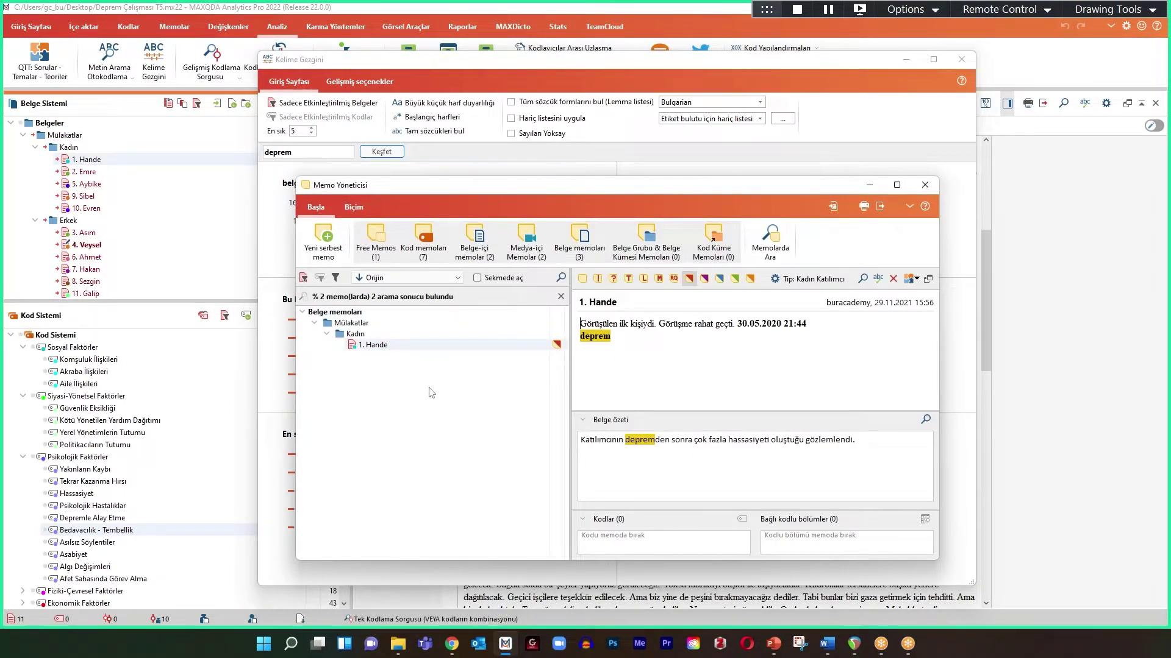
click(925, 185)
- Review the coded segment whose comment contains "deprem", close it, and turn the benim yazımda results off and back on
click(686, 220)
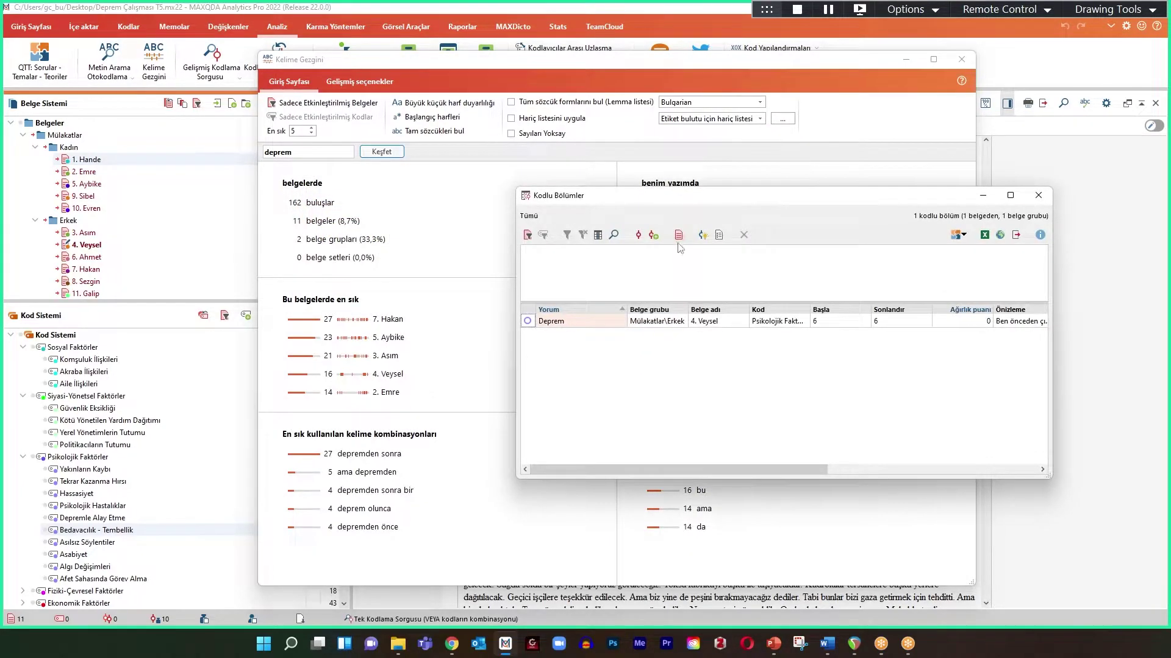
click(657, 323)
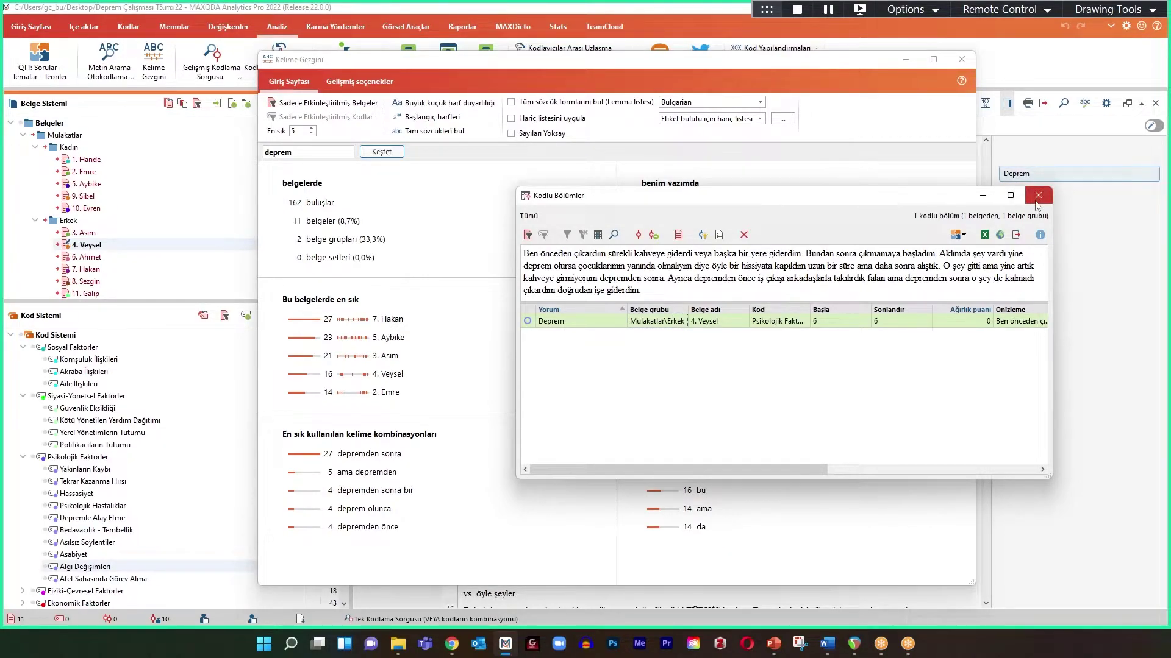
click(1038, 195)
click(957, 179)
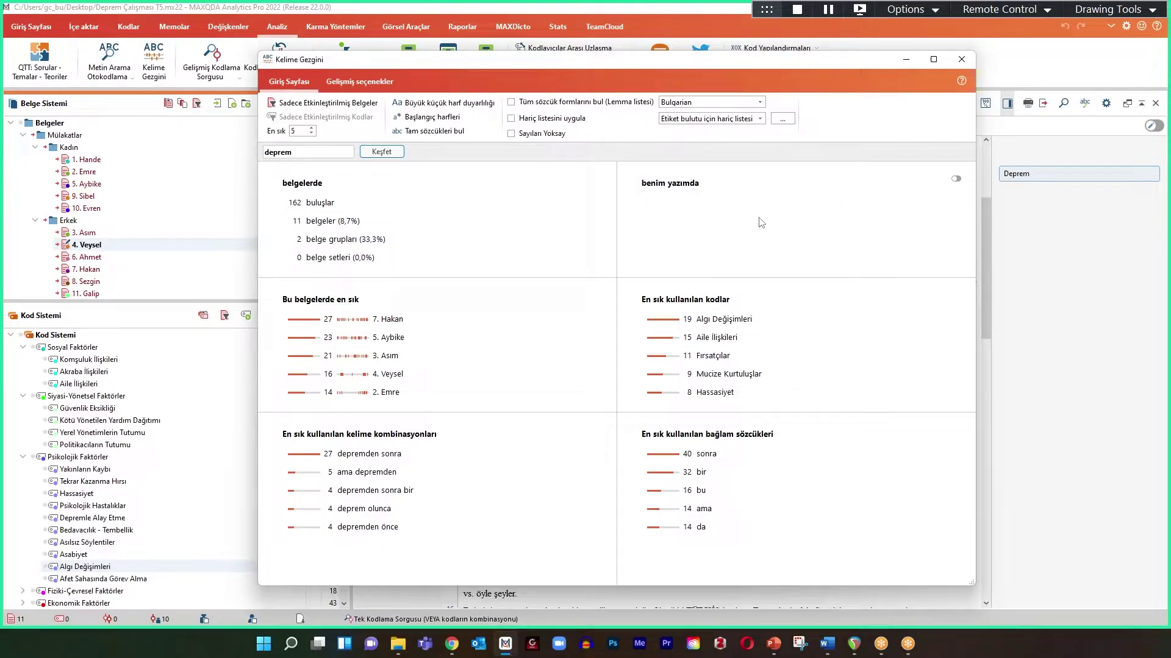
click(956, 180)
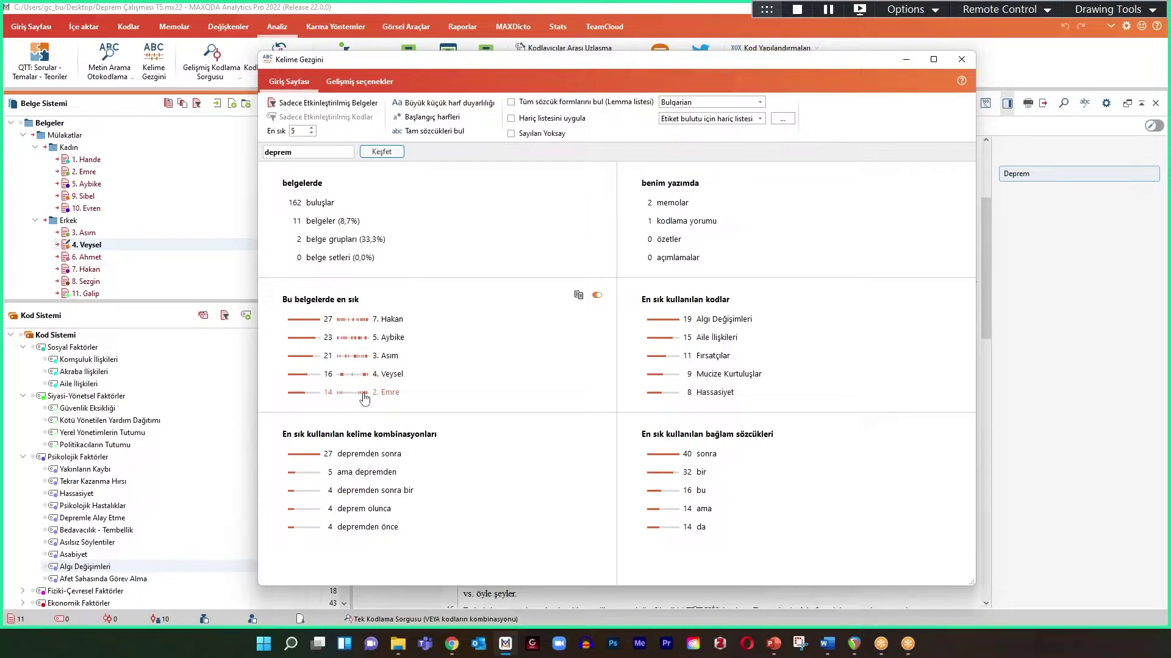
- Review the "deprem" hits in interview 7 and those coded with Algı Değişimleri, closing each list of hits
mouse_move(378, 400)
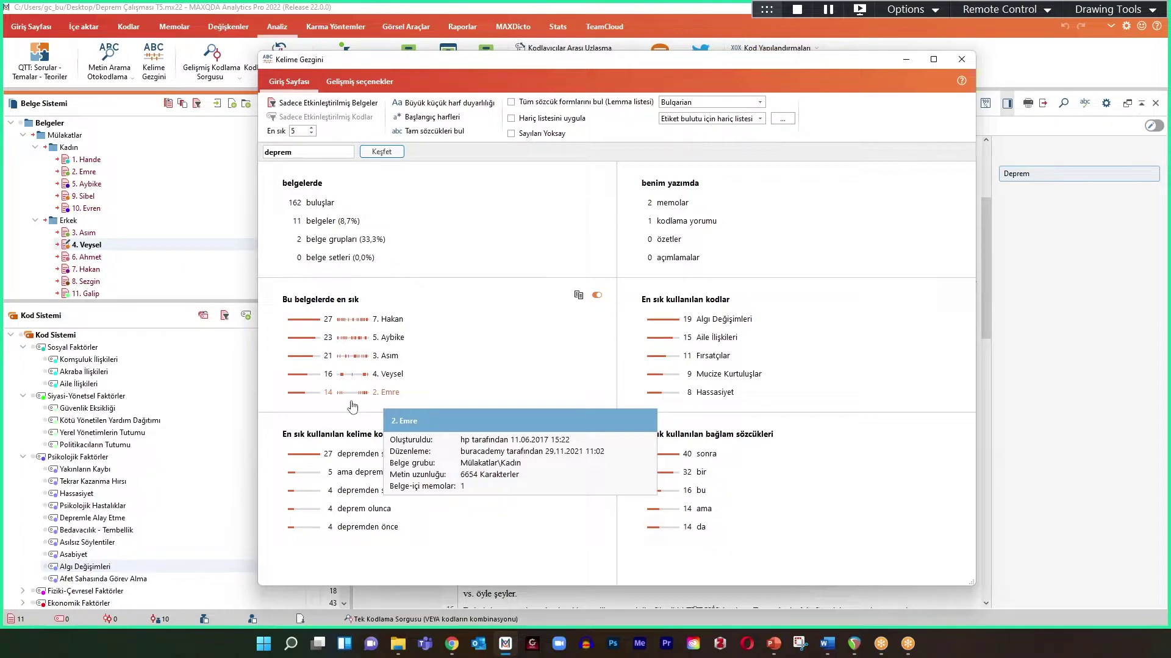
mouse_move(375, 324)
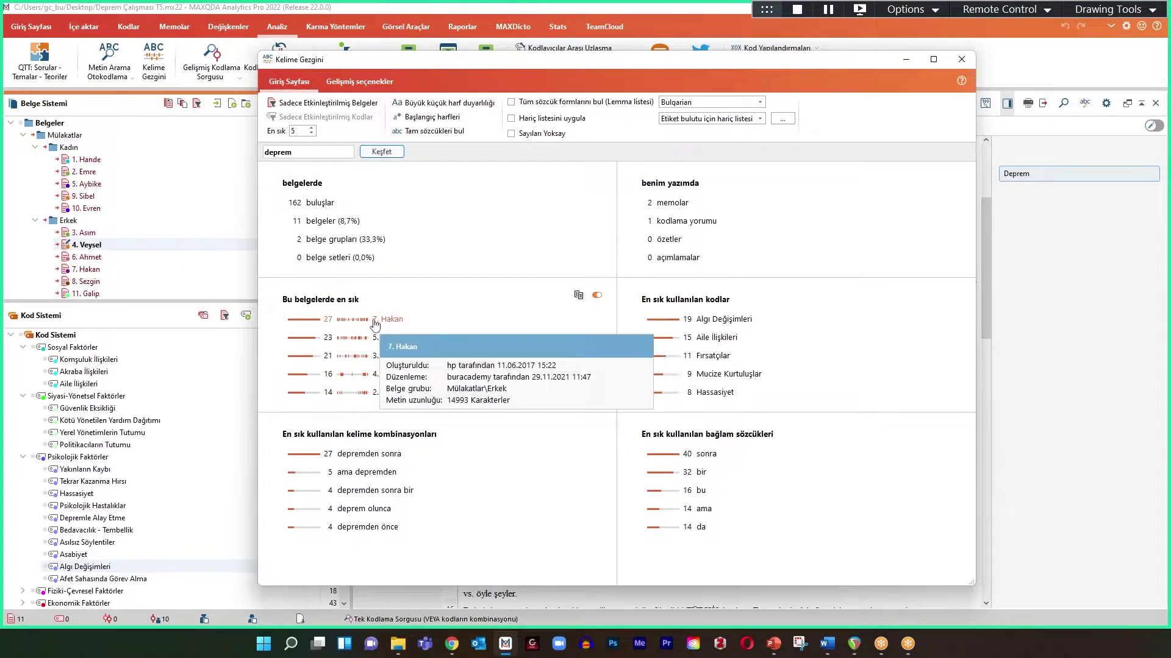
click(342, 320)
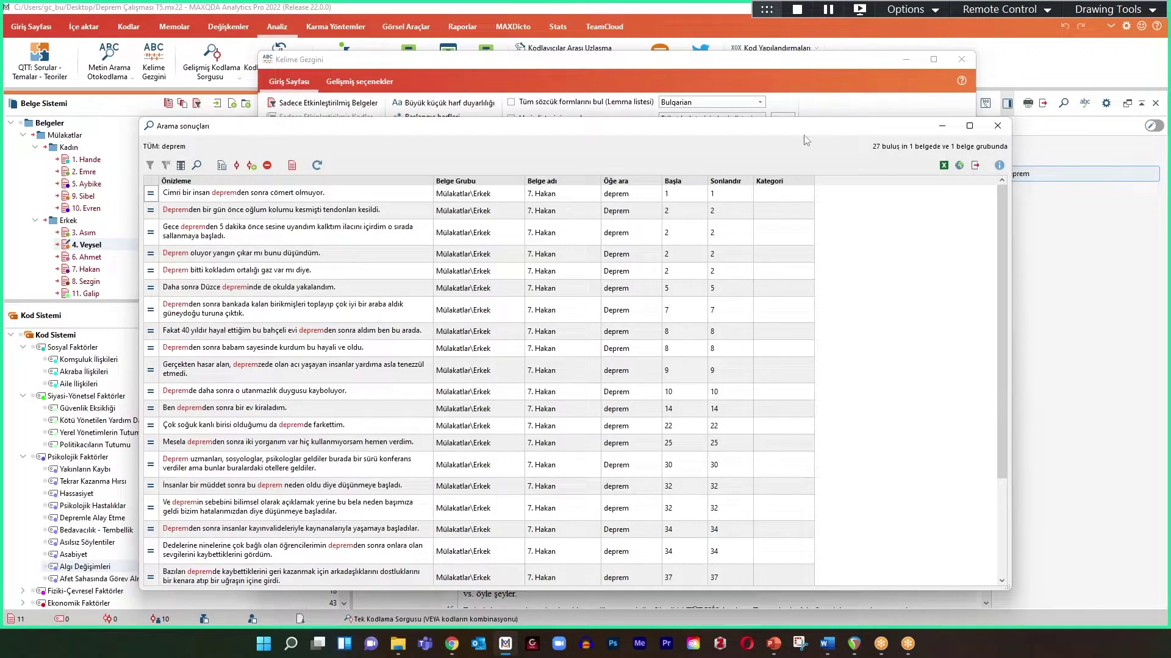
mouse_move(778, 133)
mouse_down()
mouse_move(820, 270)
mouse_move(853, 520)
mouse_move(829, 306)
mouse_move(761, 144)
mouse_up()
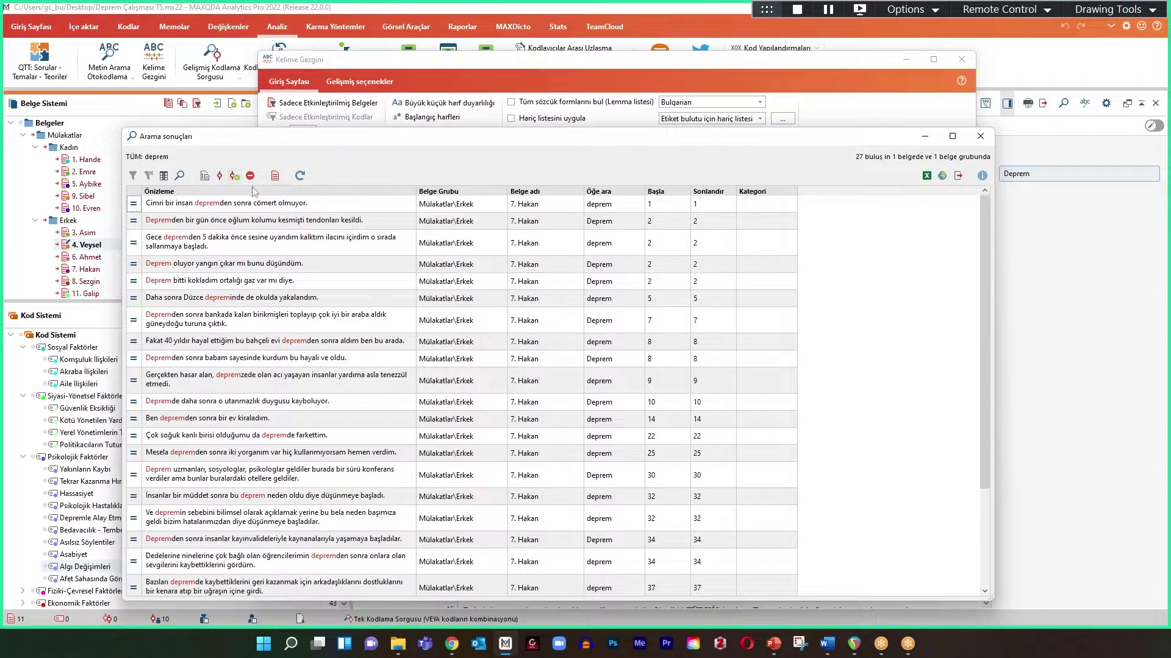
click(981, 135)
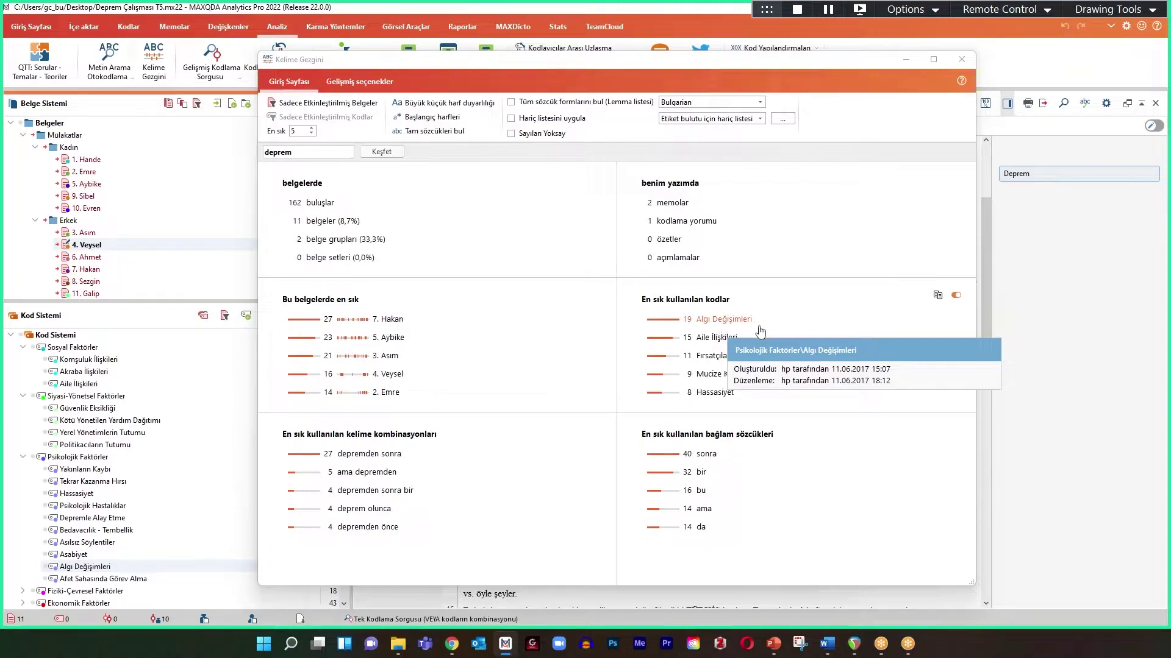
click(726, 320)
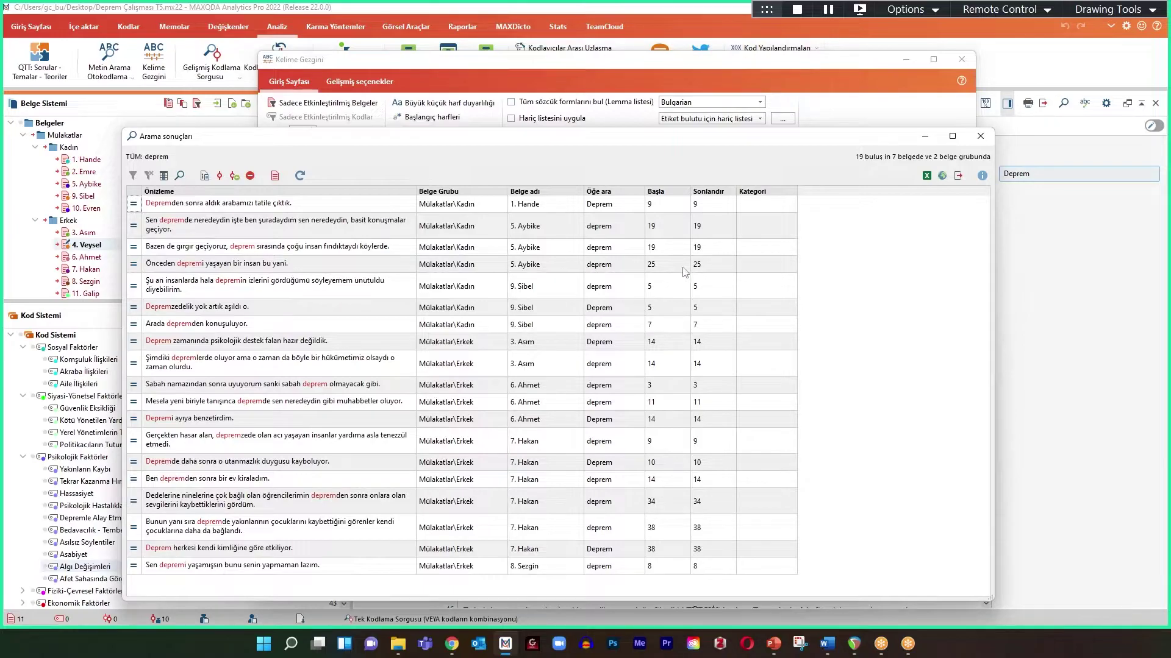
click(979, 135)
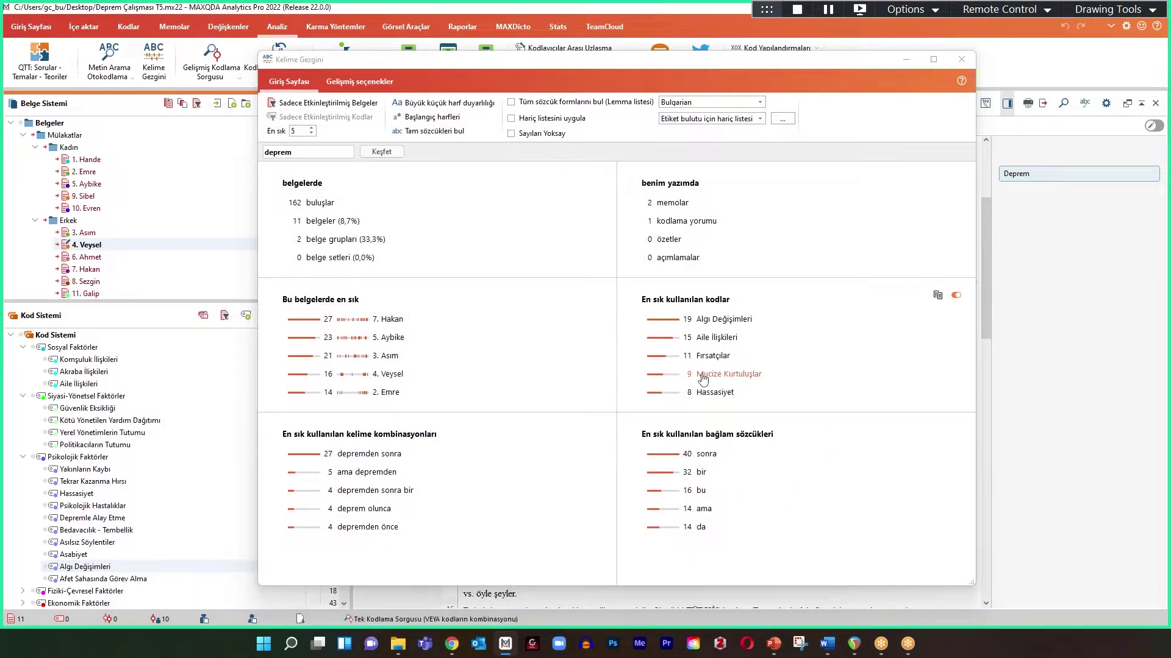
- Set the word explorer to show the 8 most frequent entries per category and look over the extended lists
click(311, 129)
click(312, 128)
click(311, 128)
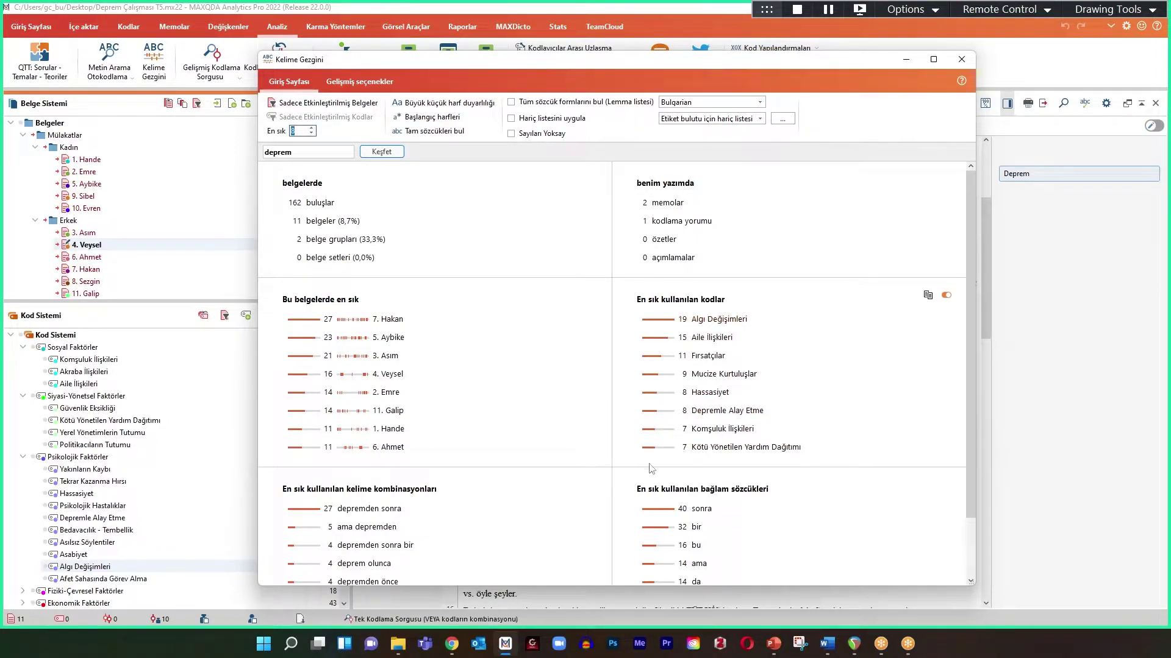
scroll(486, 429, down, 1)
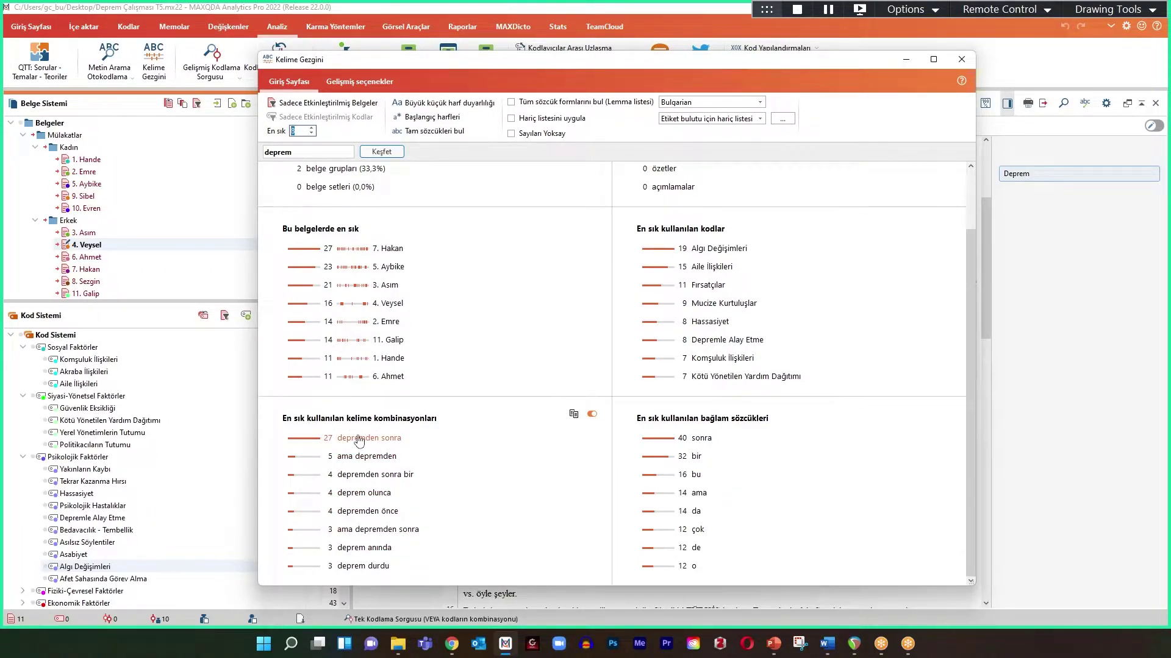
- Set the number of context words before and after "deprem" to 10
click(362, 88)
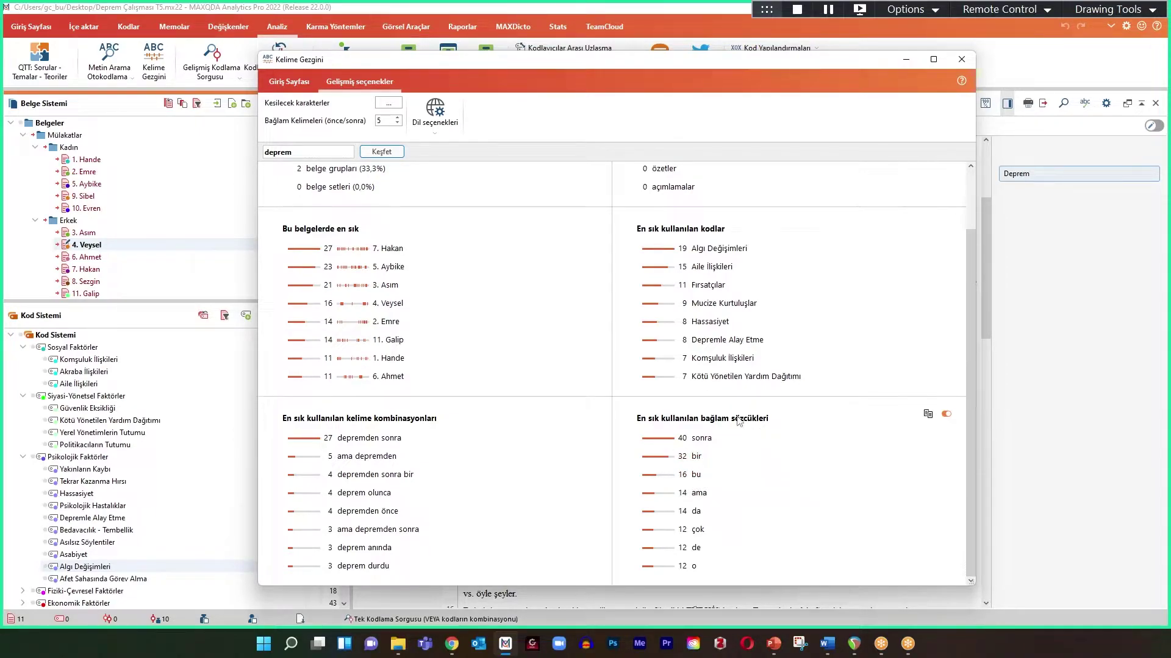
click(287, 81)
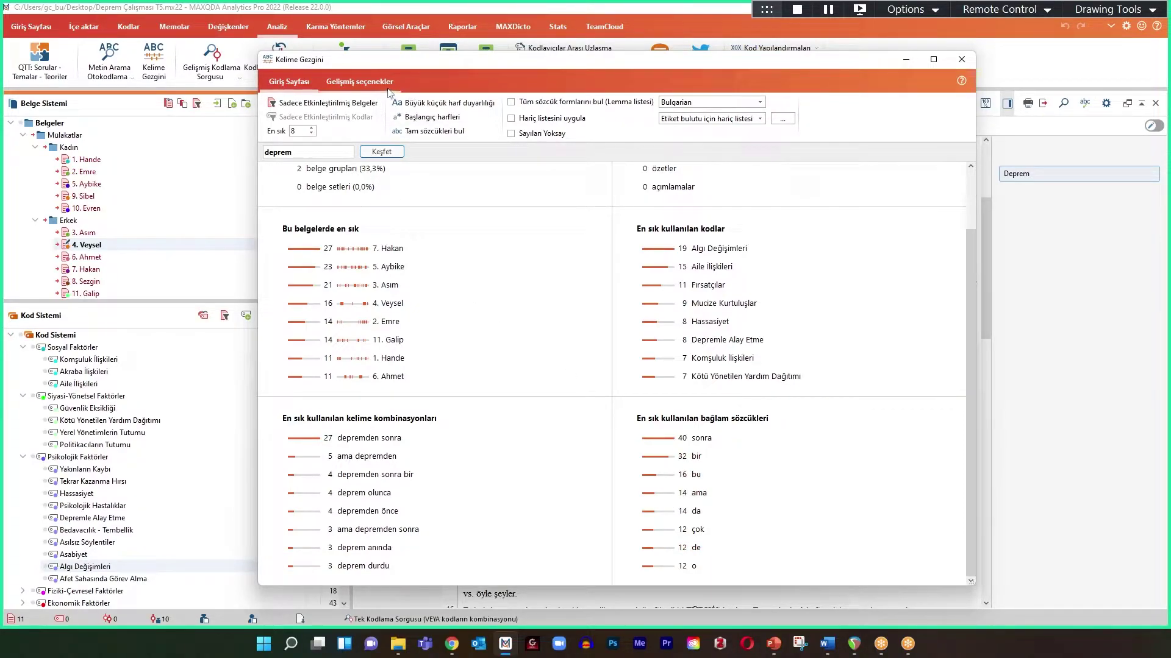
click(359, 81)
click(398, 118)
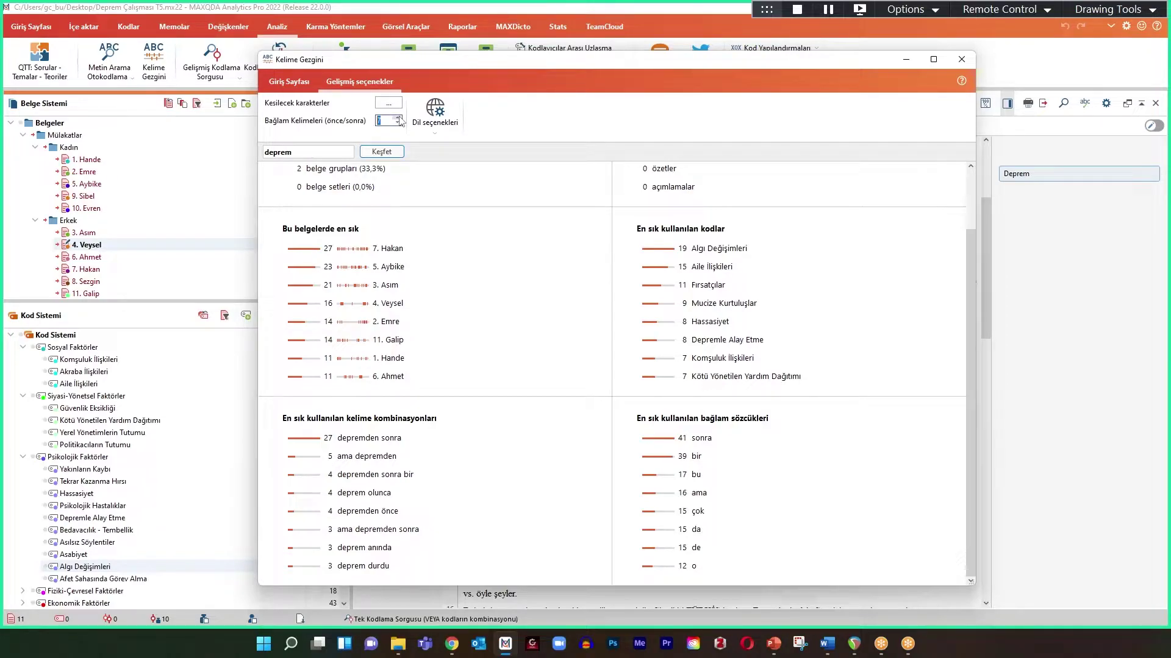
click(398, 118)
click(398, 118)
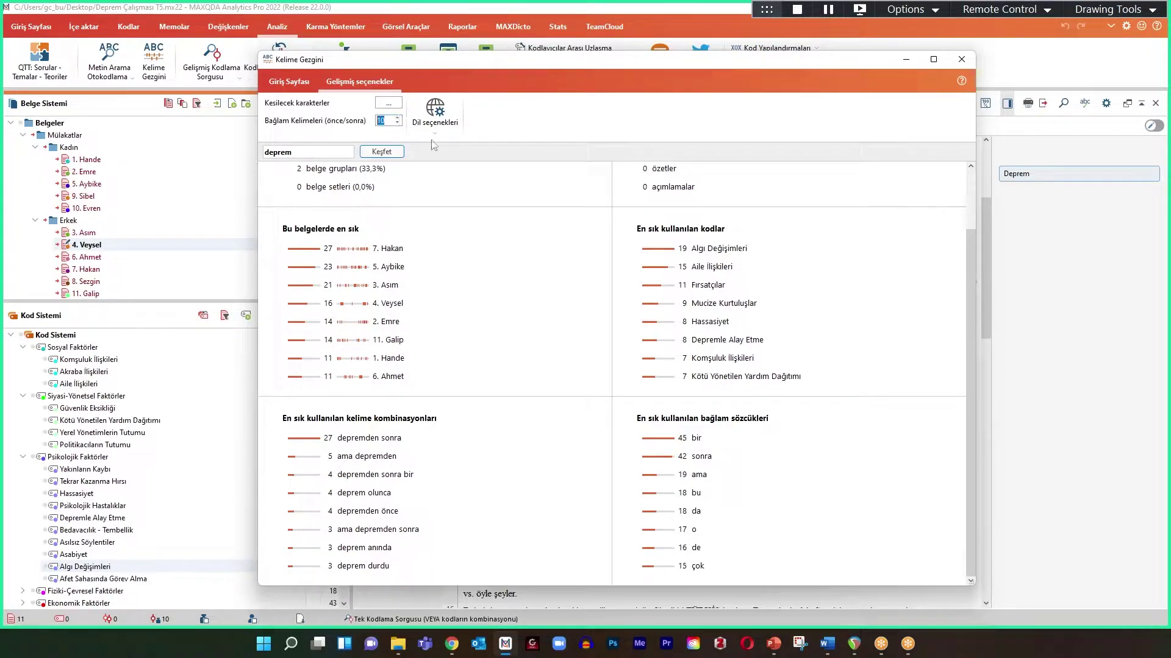
- Open the hits for the context word "bir", view passages from interviews 1 and 2, and close the list
click(694, 439)
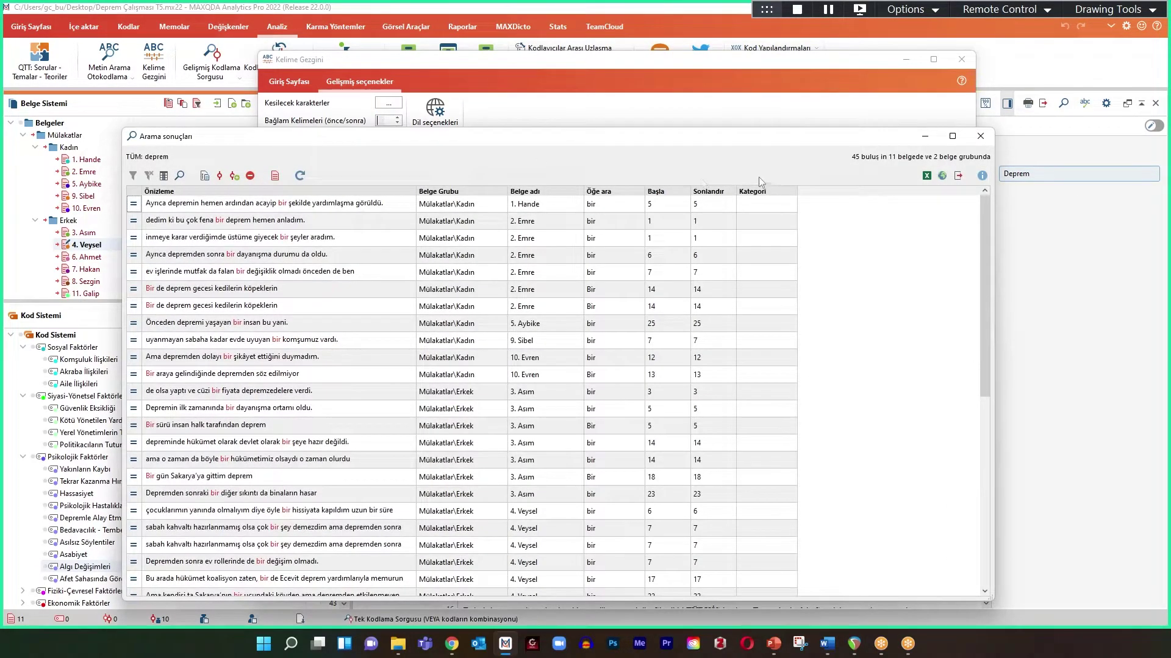
click(346, 206)
click(320, 259)
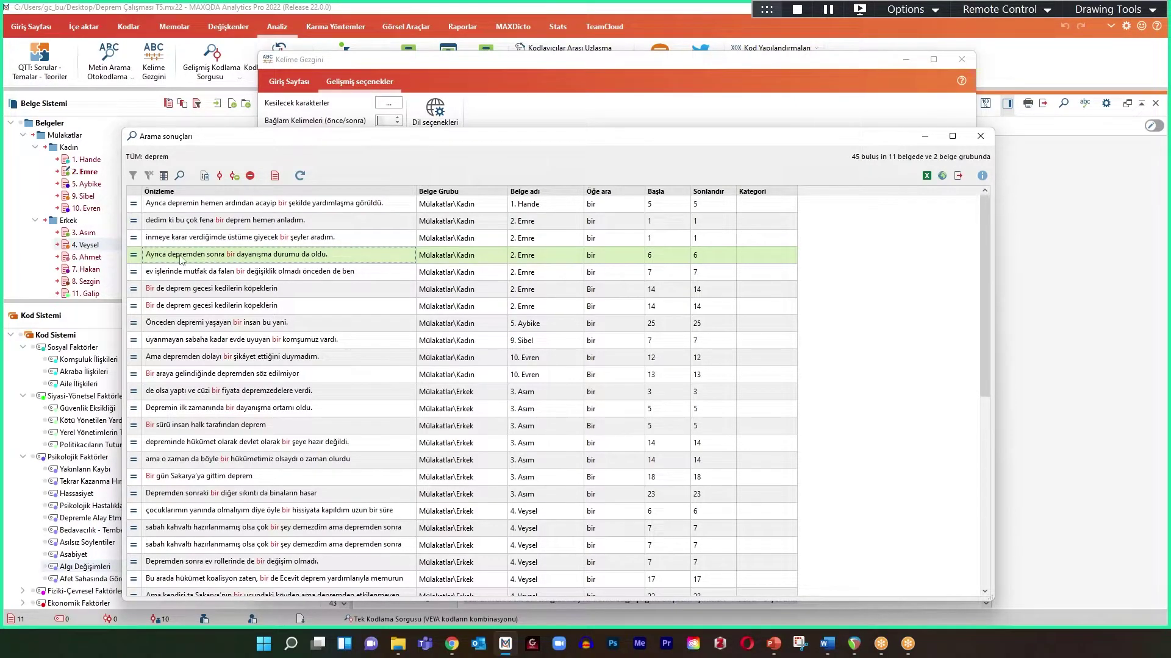
click(980, 136)
scroll(799, 416, up, 2)
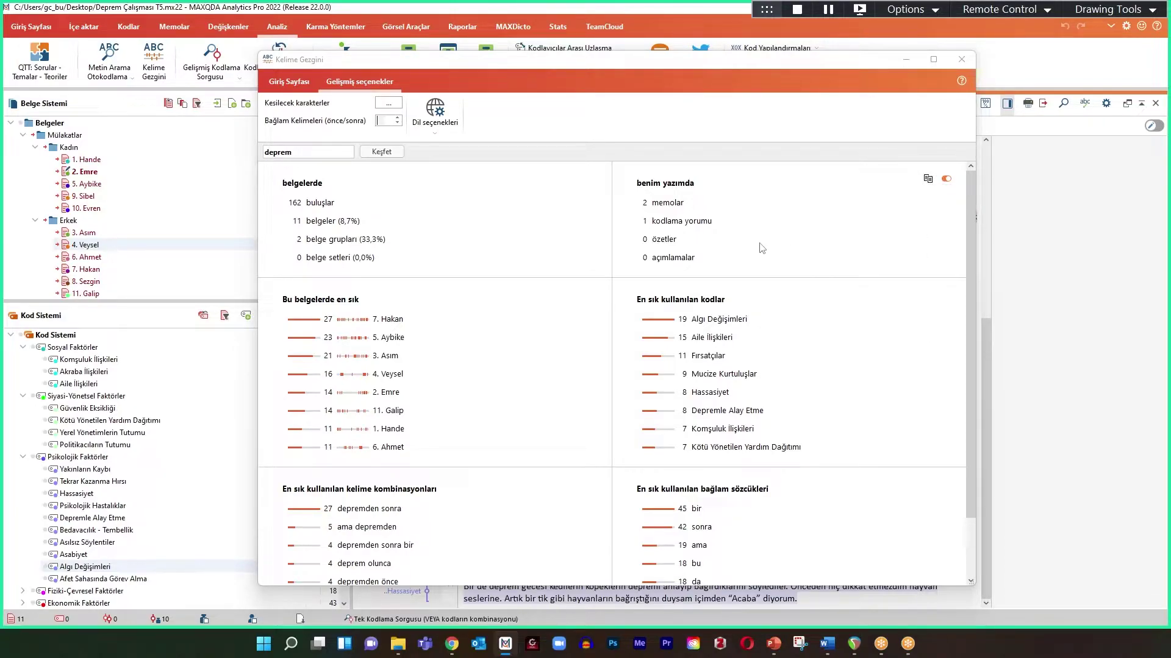
- Return to the word explorer's main options and close the word explorer
click(569, 154)
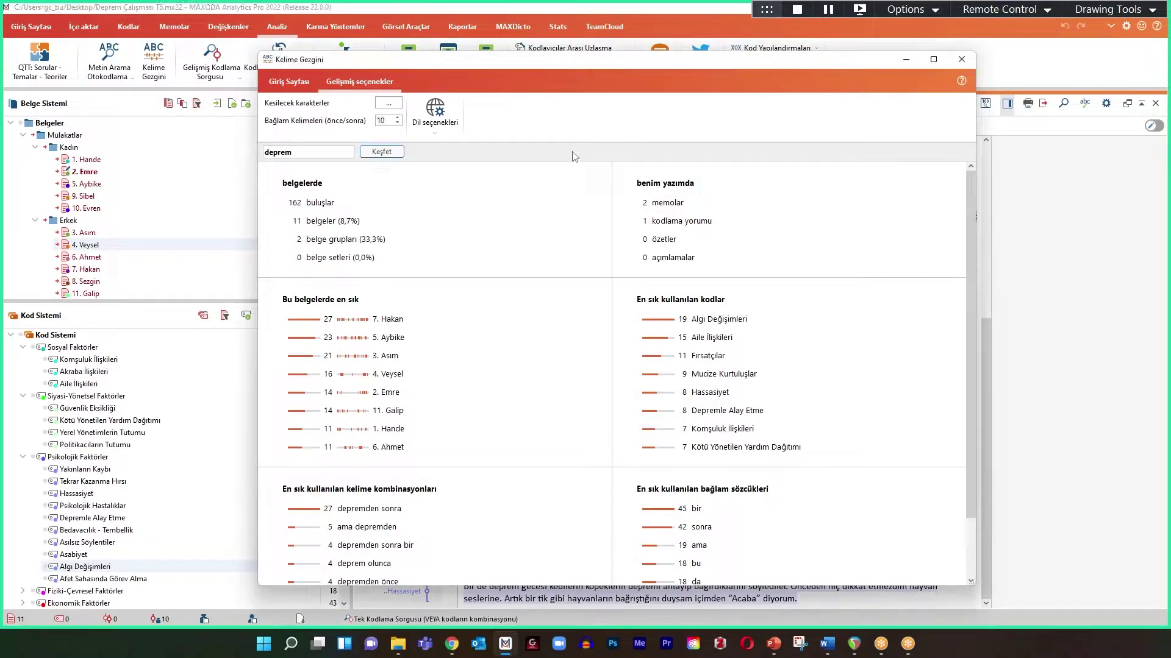
click(287, 82)
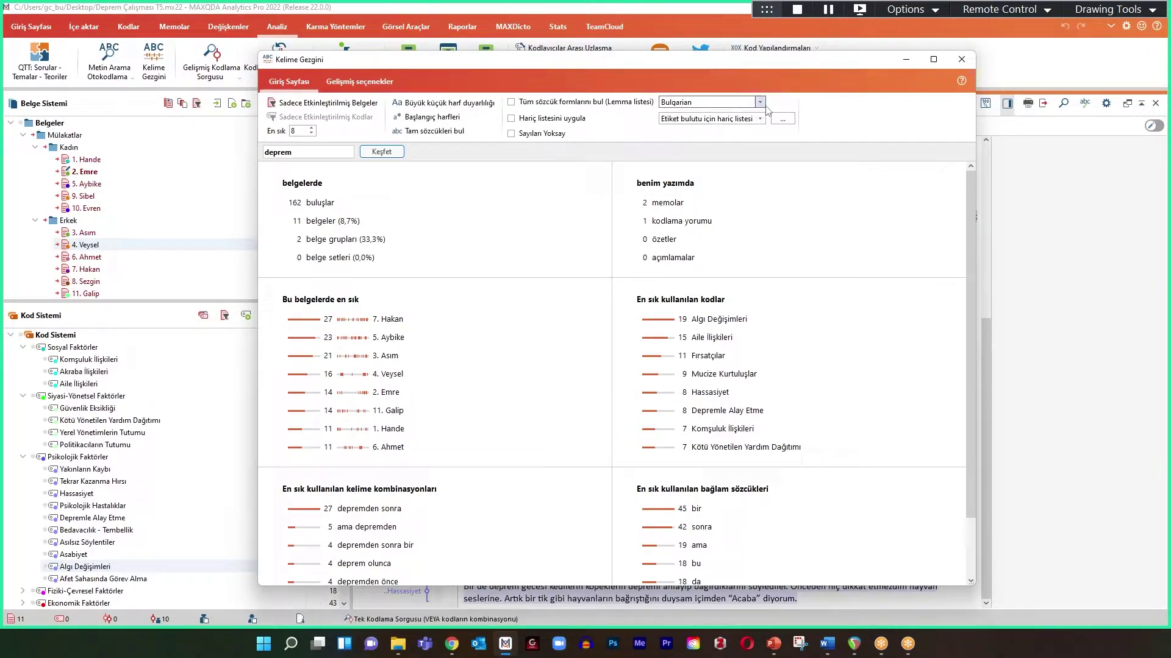
click(957, 66)
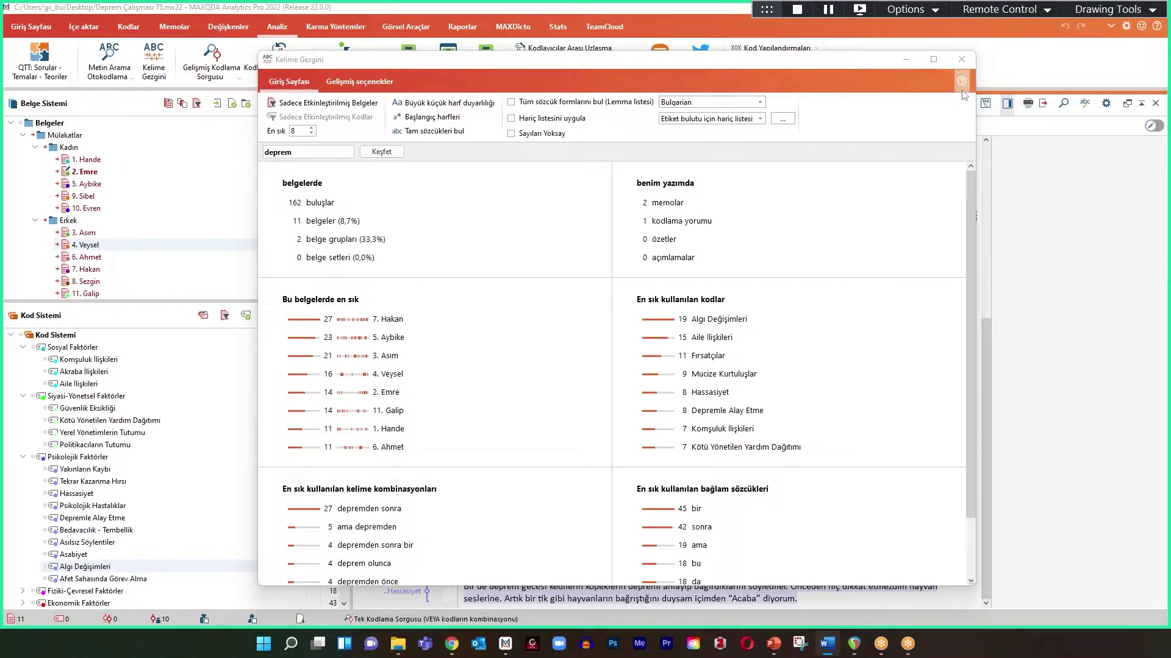
click(960, 59)
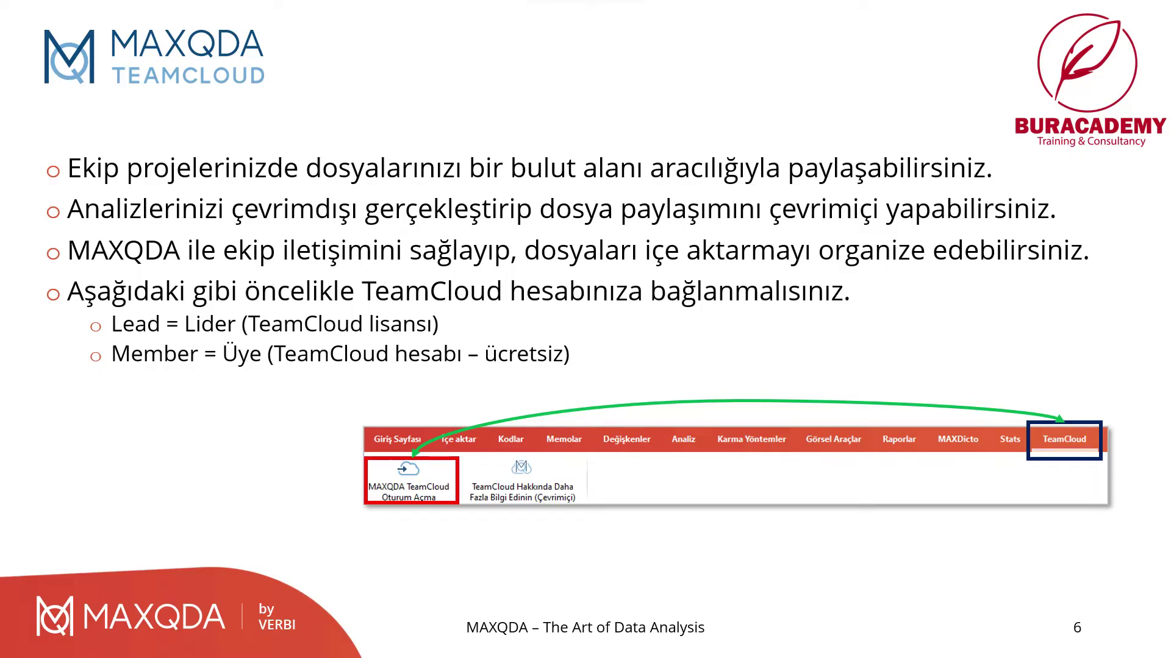
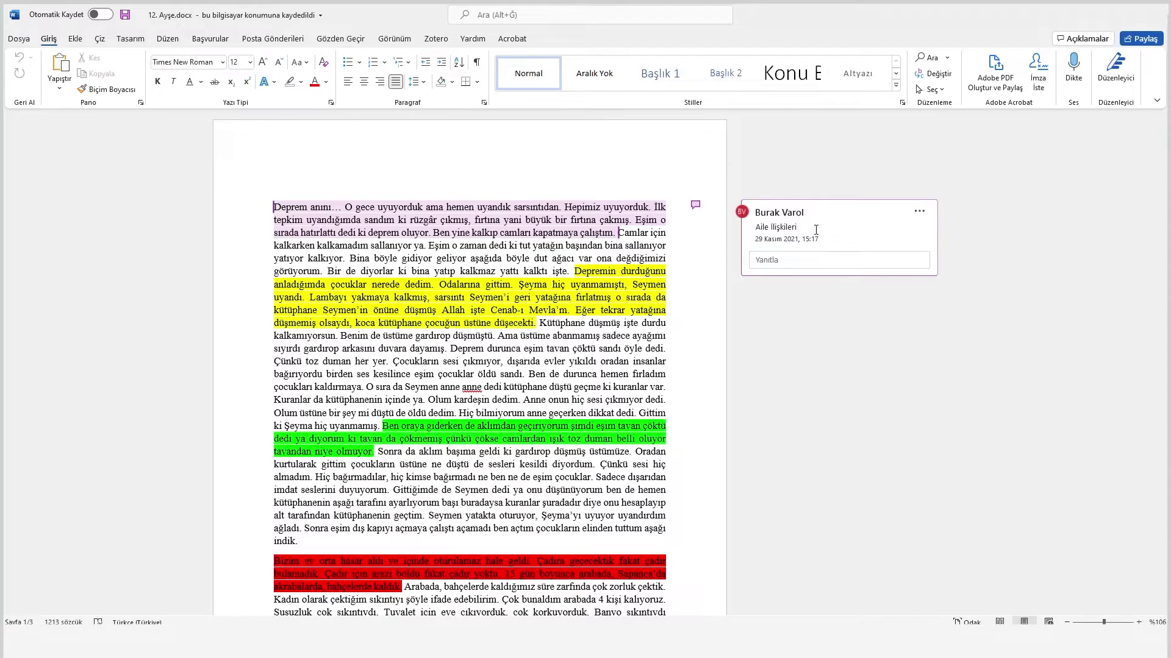
- Look over the colour highlights and the Aile İlişkileri comment in the Word transcript of interview 12, and leave the document
click(612, 282)
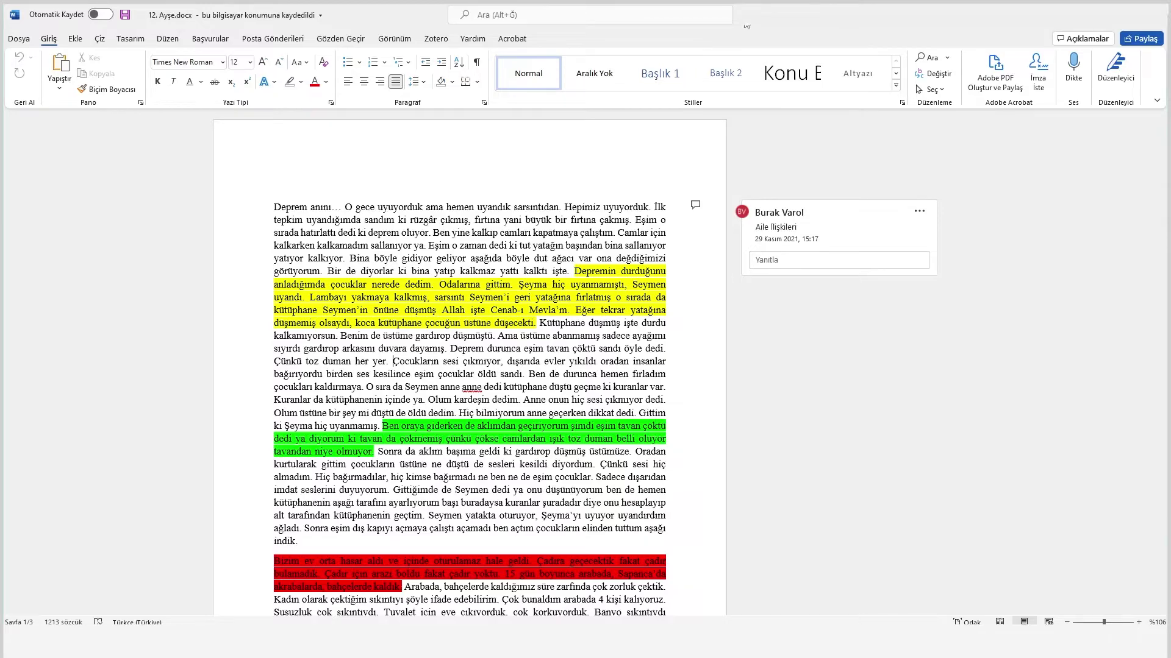
drag(746, 26, 716, 128)
click(956, 116)
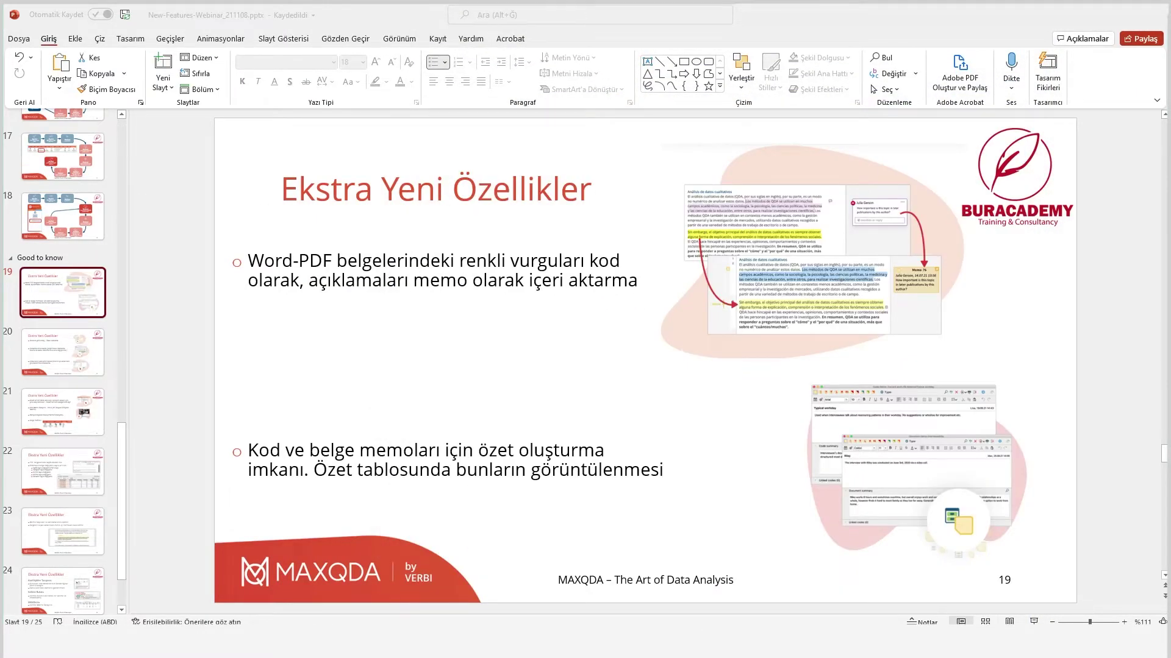
- Switch to MAXQDA, import the highlighted Word transcript of interview 12 from the desktop, and move it directly under Belgeler
key(alt+Tab)
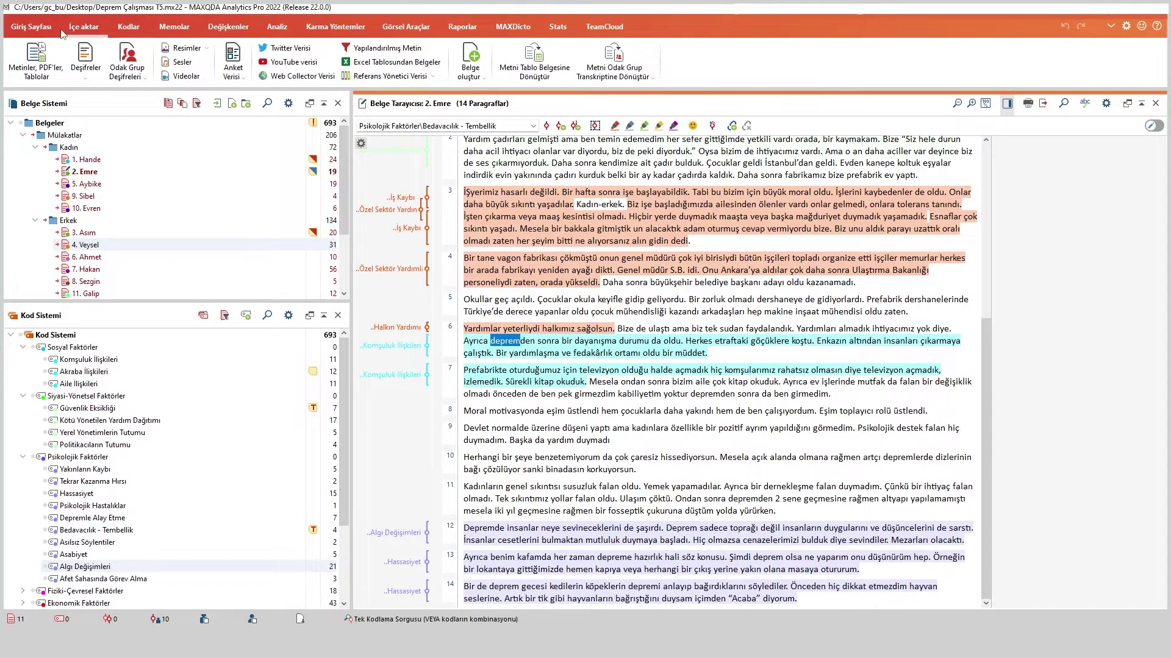
click(38, 78)
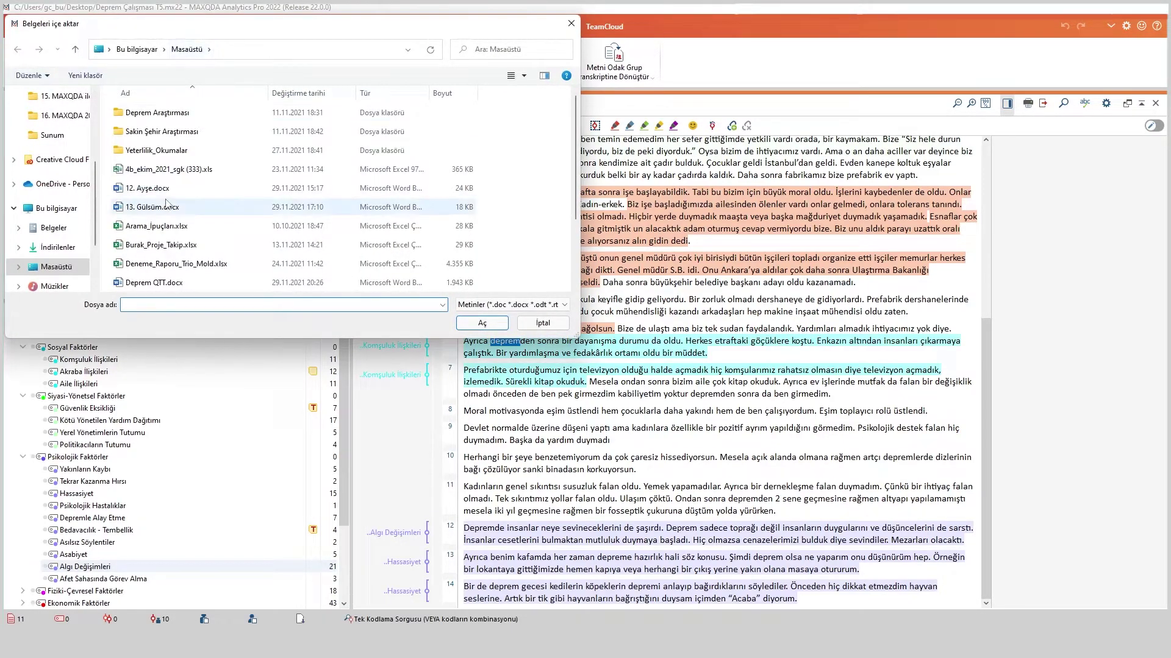
click(153, 189)
click(491, 326)
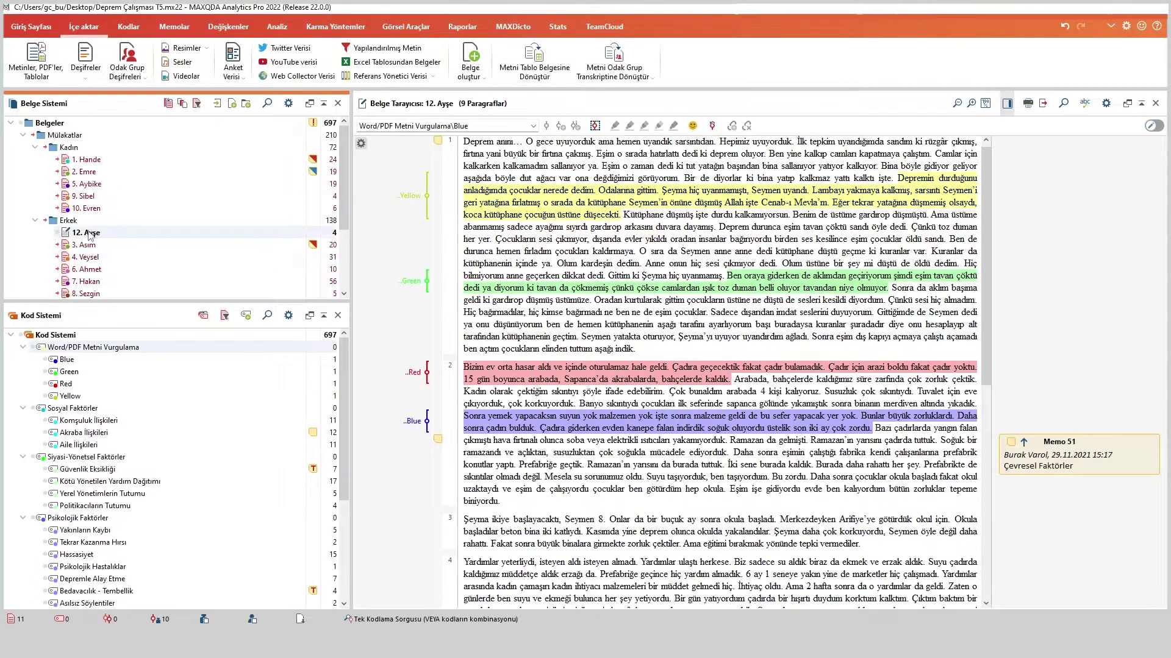
drag(89, 235, 74, 139)
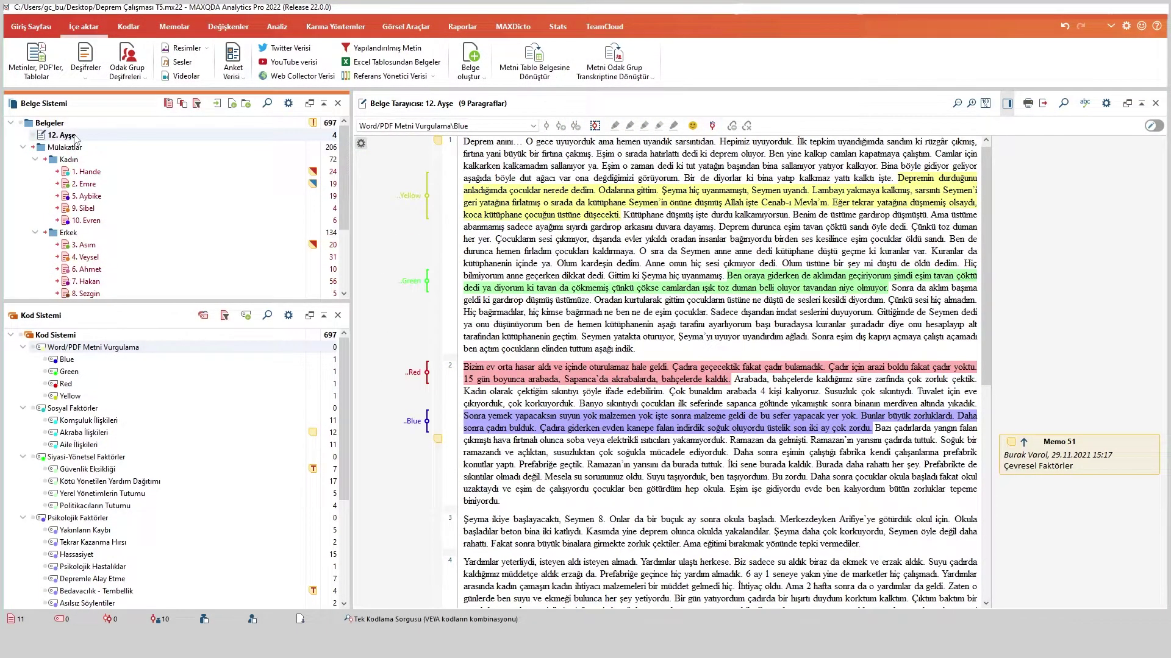
click(74, 139)
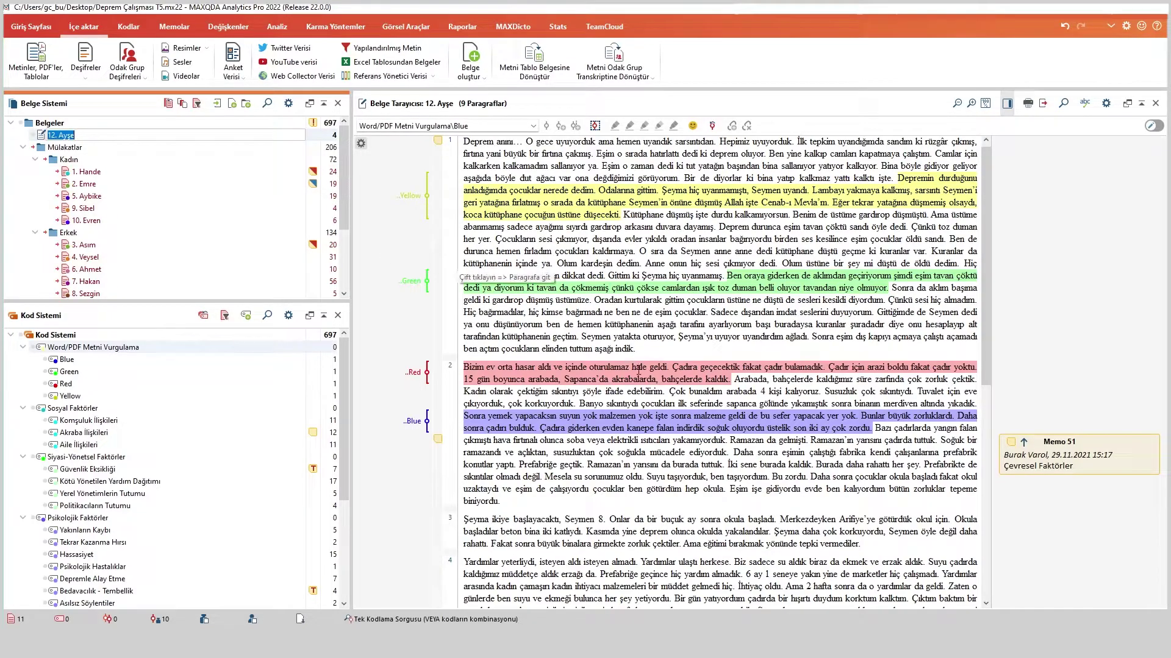
- Review the imported Çevresel Faktörler and Aile İlişkileri memos and the yellow and green coded passages in the transcript of interview 12
click(1103, 452)
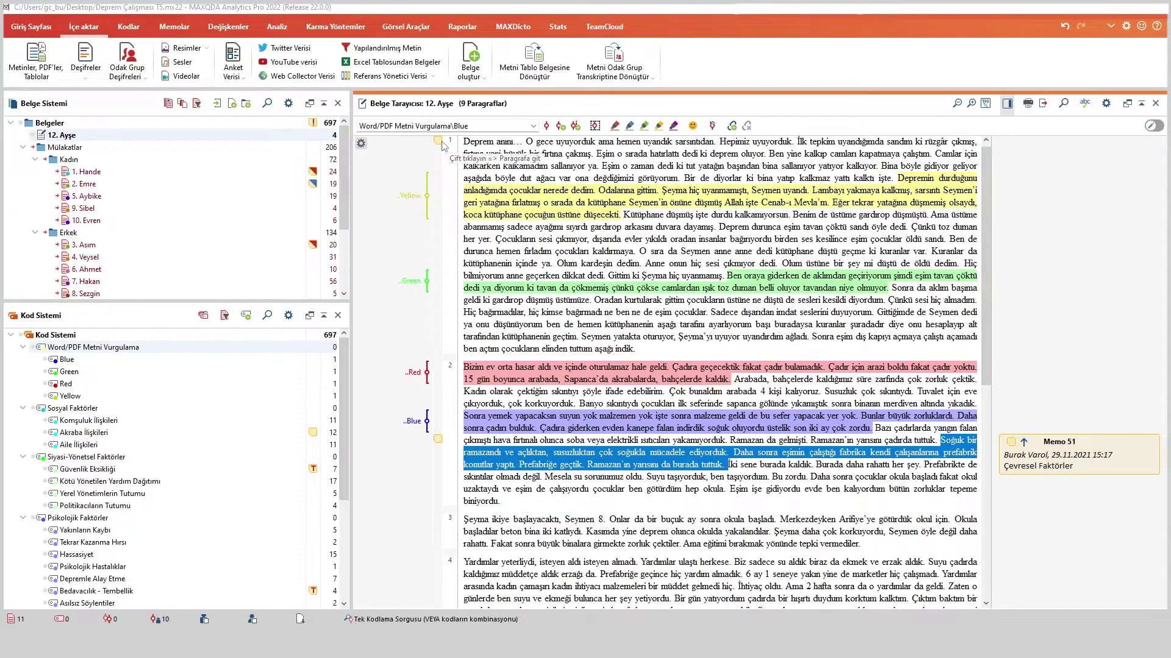
click(790, 148)
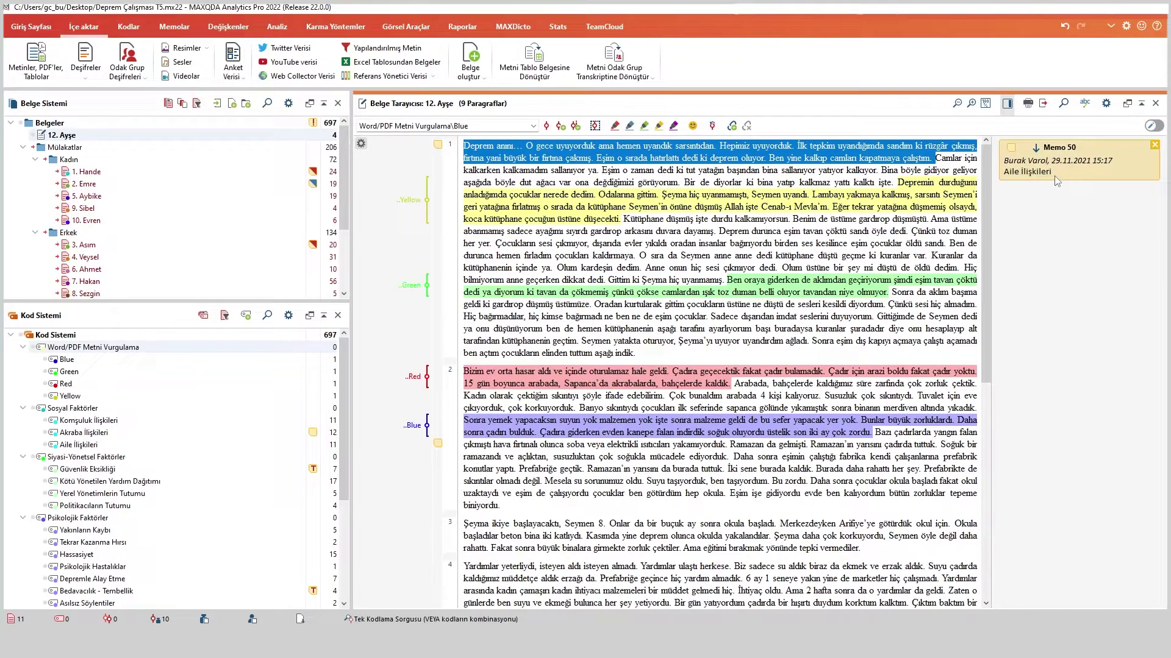
right_click(788, 141)
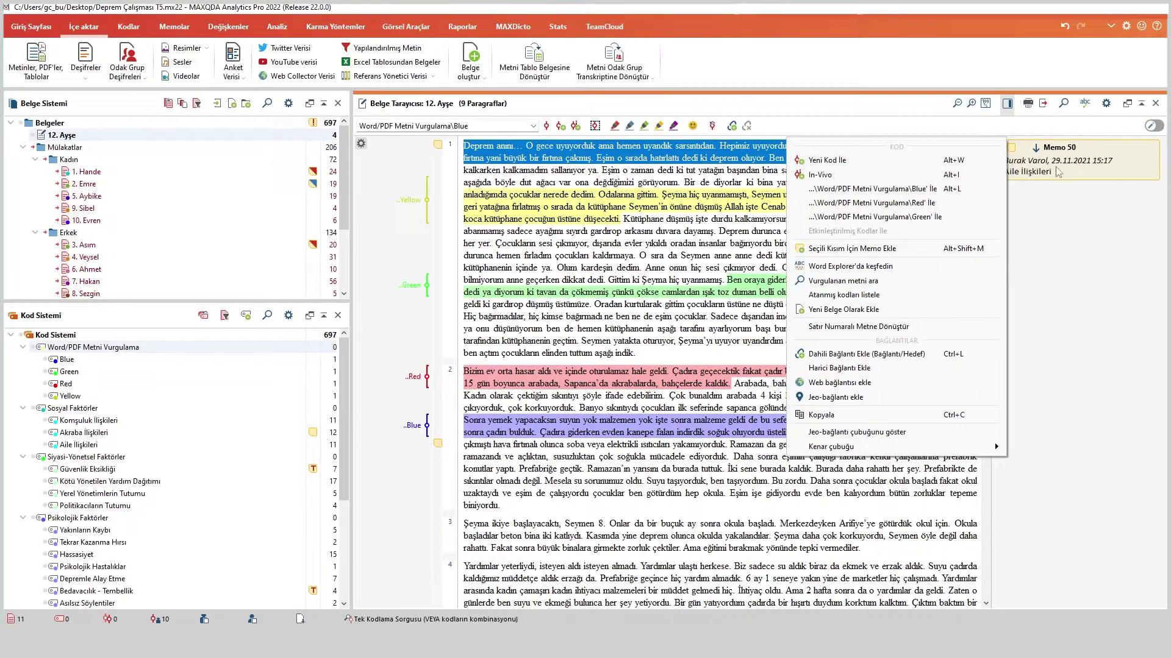
click(646, 194)
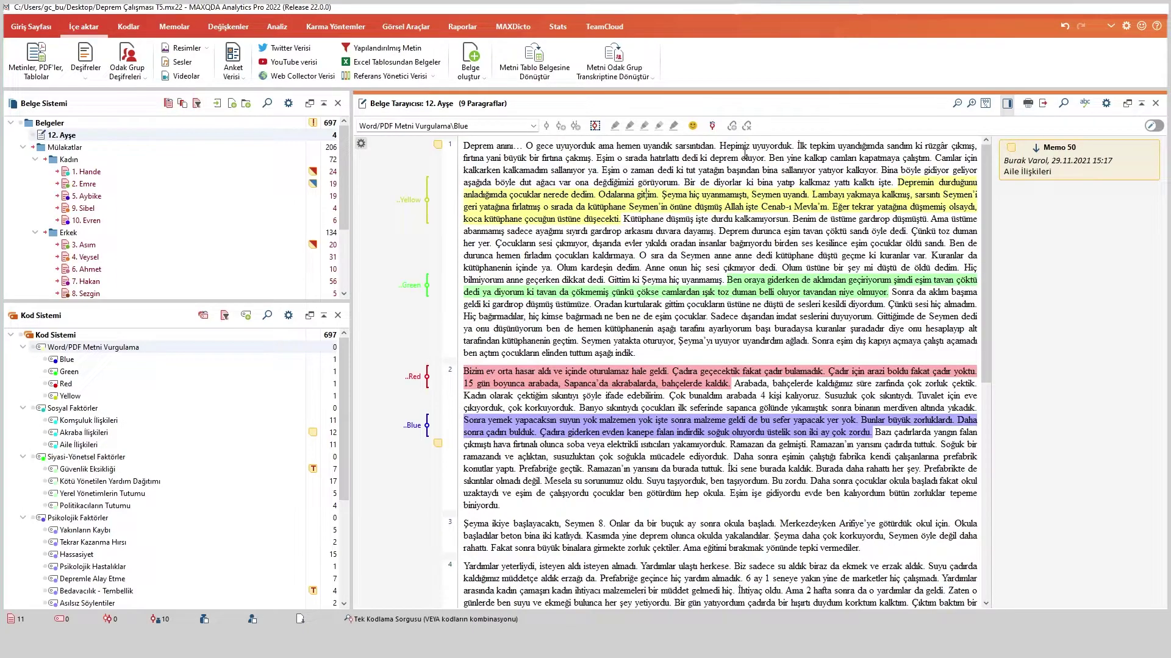
drag(478, 195, 559, 219)
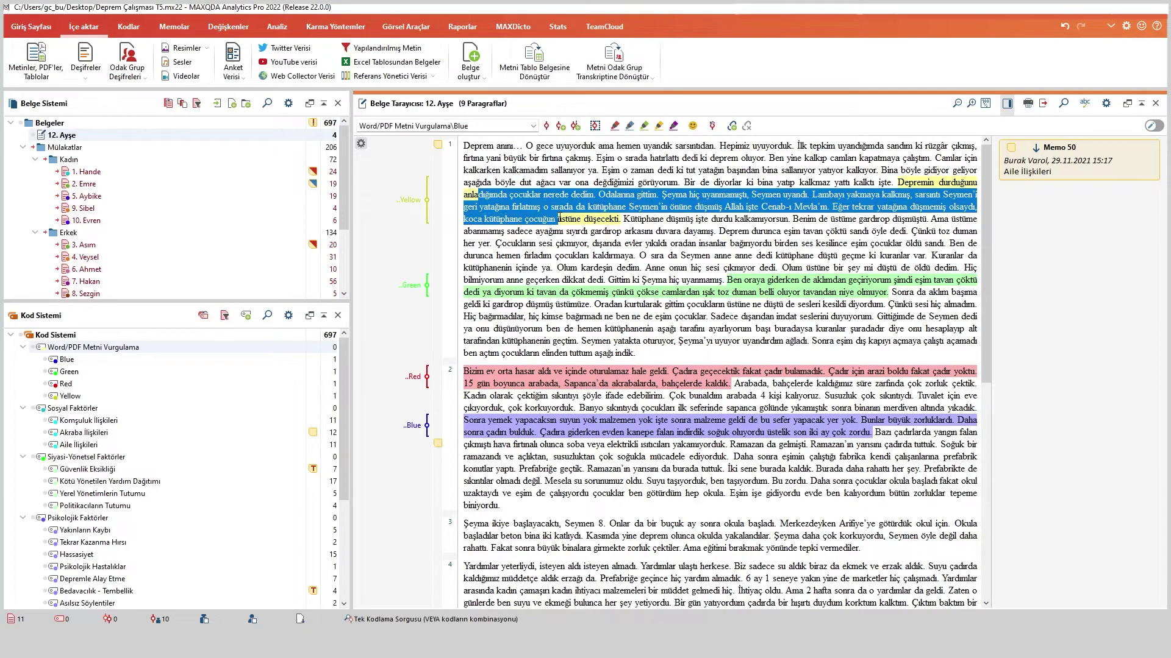
drag(727, 280, 814, 292)
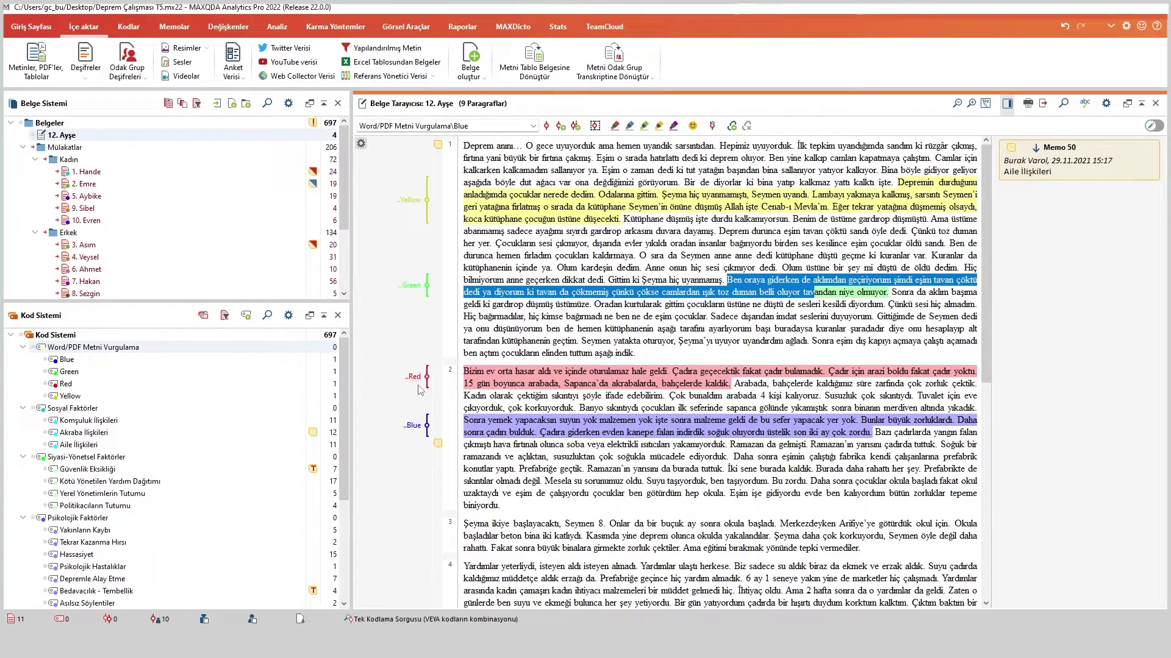
- Go through the Blue and Green codes under Word/PDF Metni Vurgulama and clear the text selection in the transcript
click(67, 359)
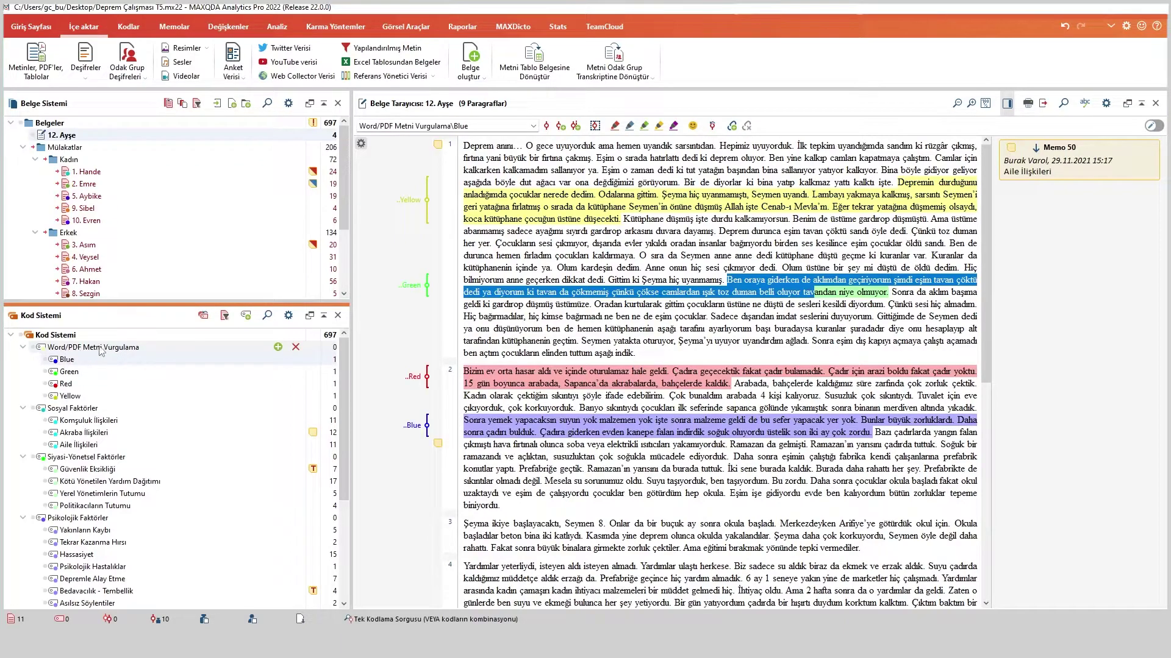
click(54, 360)
click(54, 360)
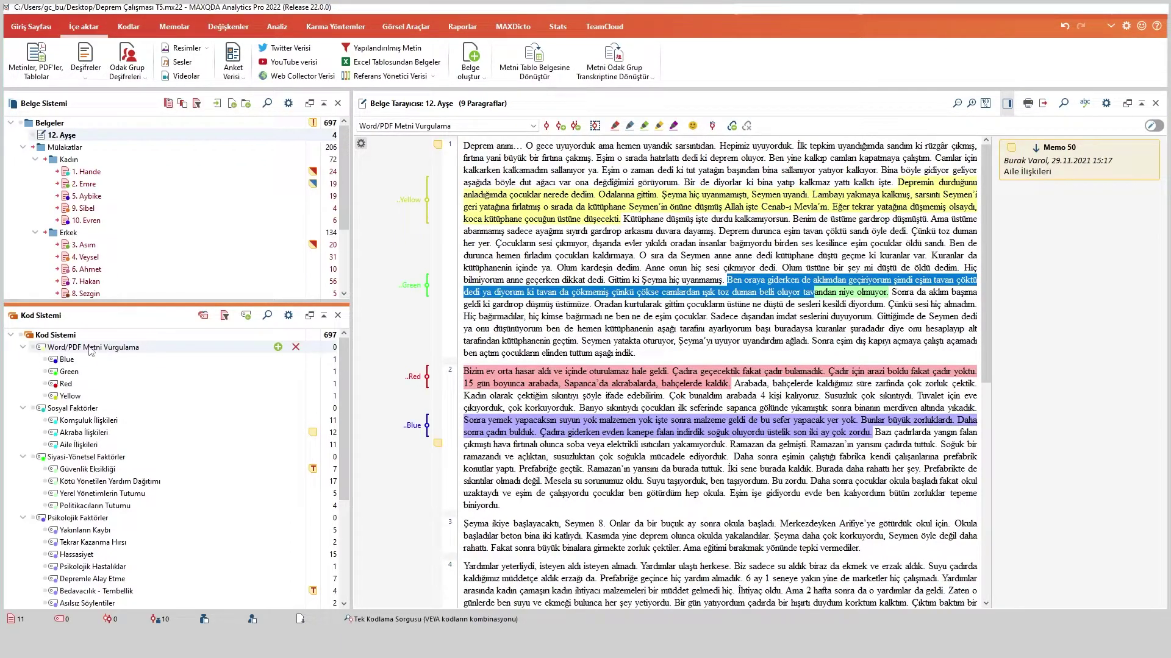
click(67, 372)
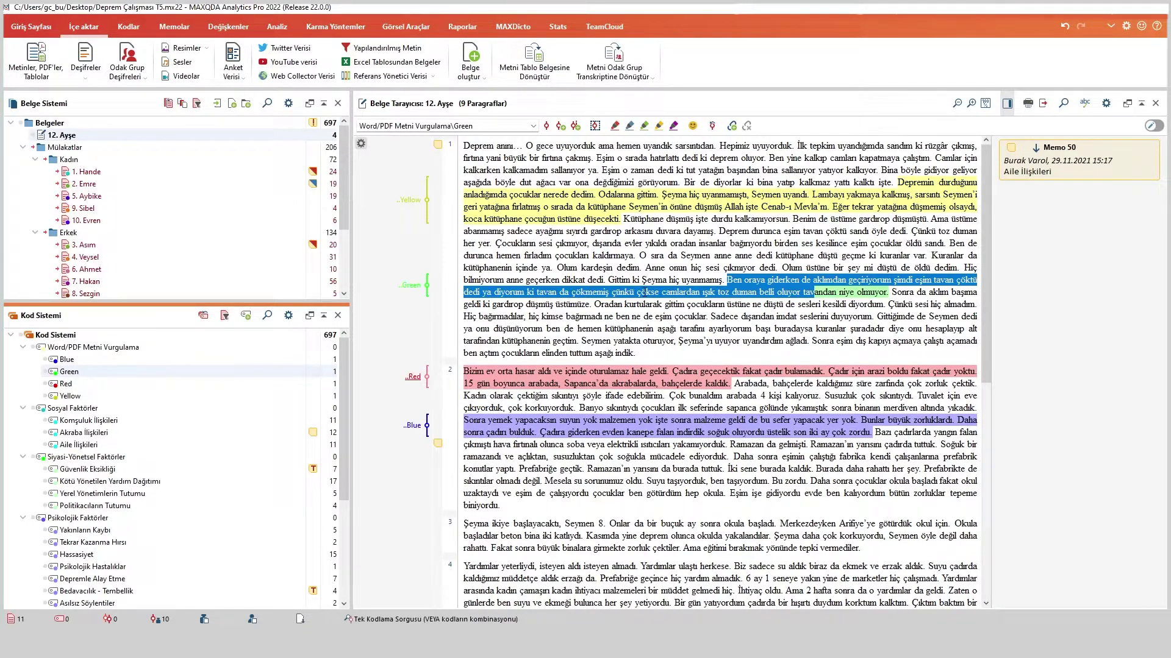
click(811, 304)
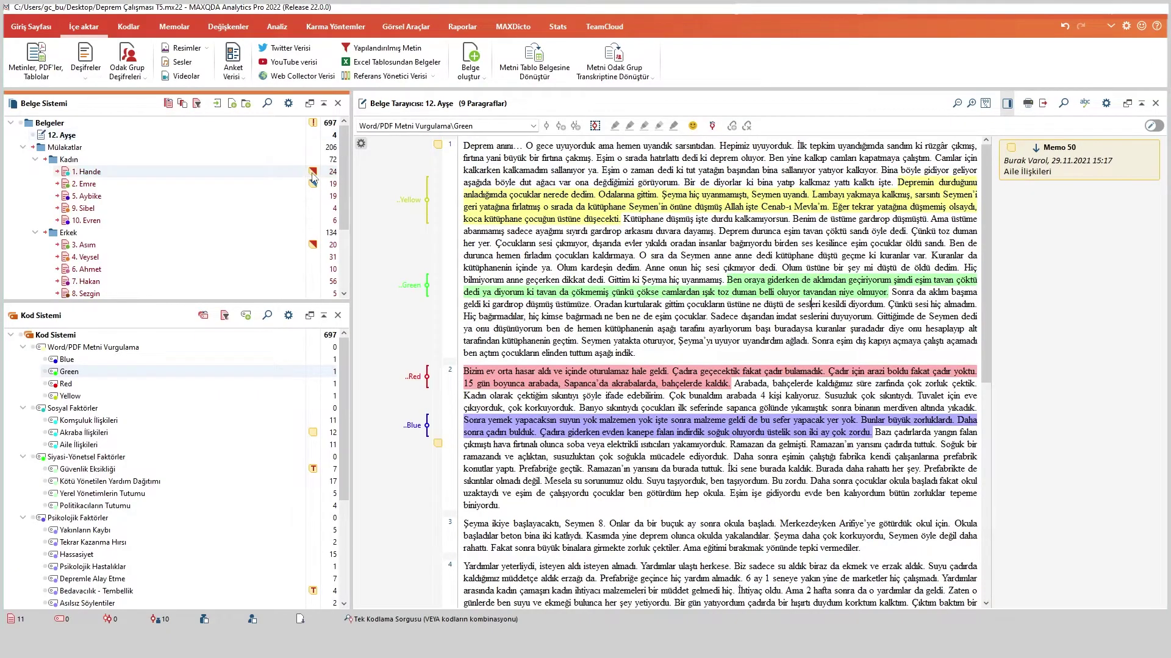
- Open the document memo of interview 1, collapse and expand its Belge özeti section, read the summary text, and close the memo
double_click(312, 174)
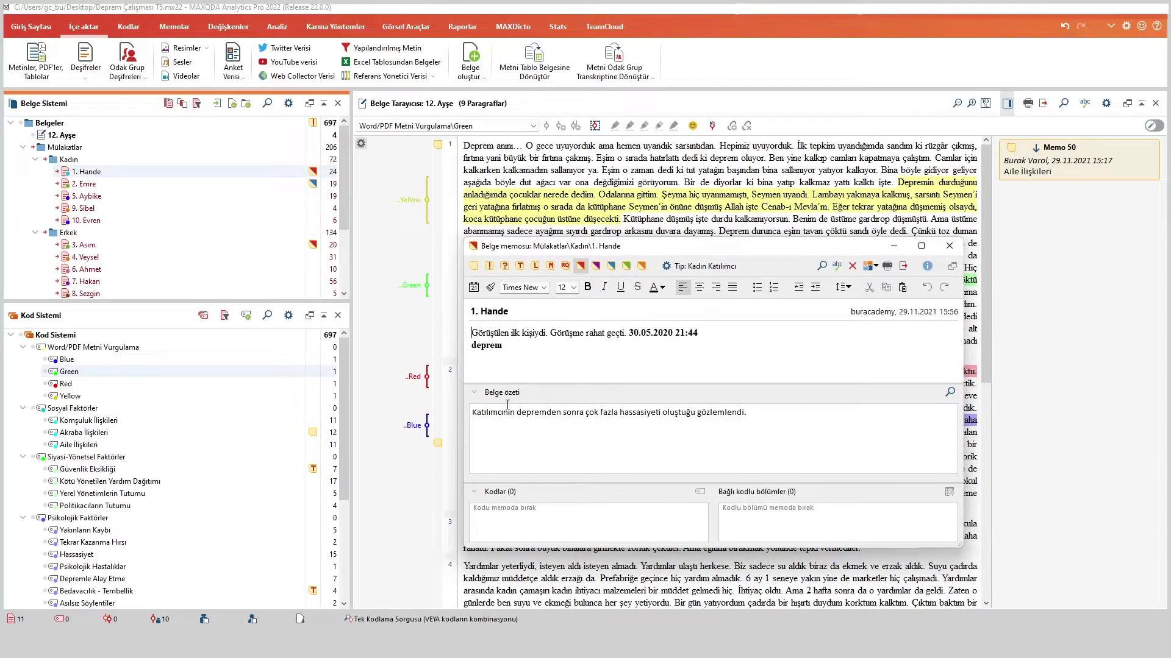
click(474, 393)
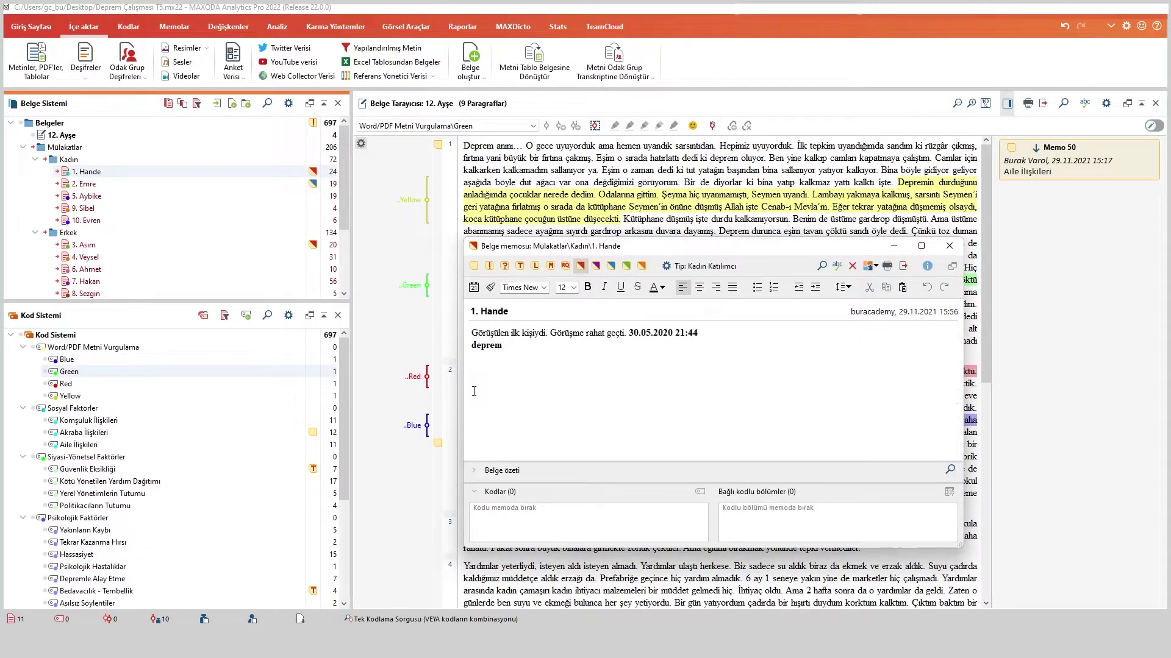
click(474, 471)
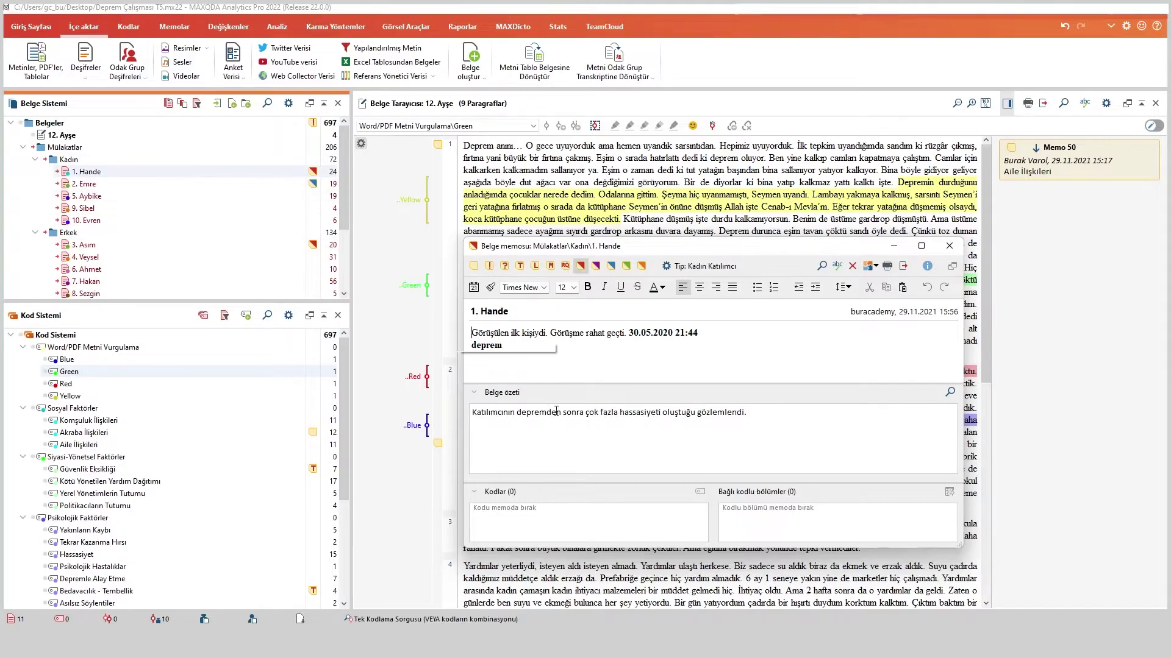
drag(521, 413, 744, 417)
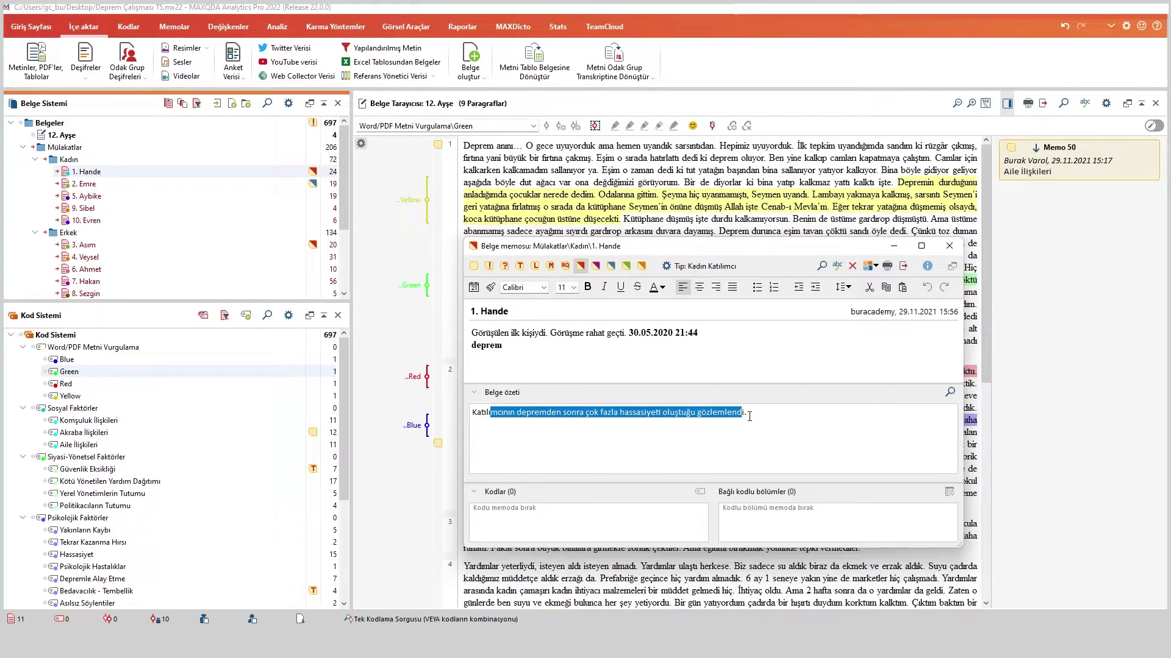
click(749, 416)
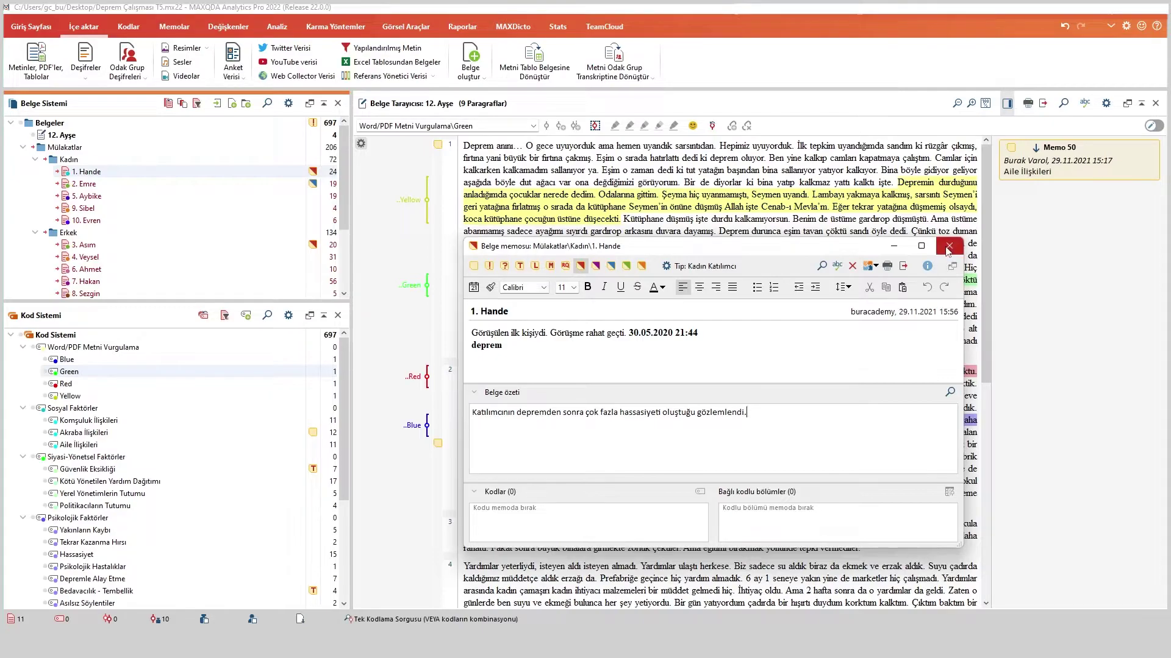
key(ctrl+a)
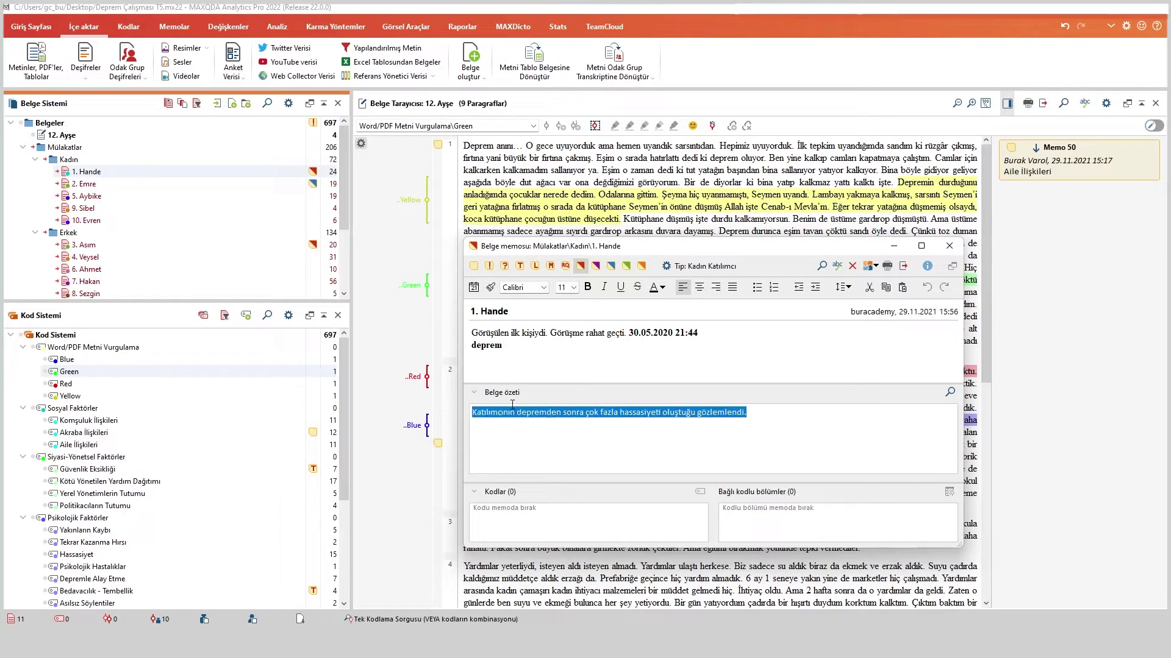
click(985, 243)
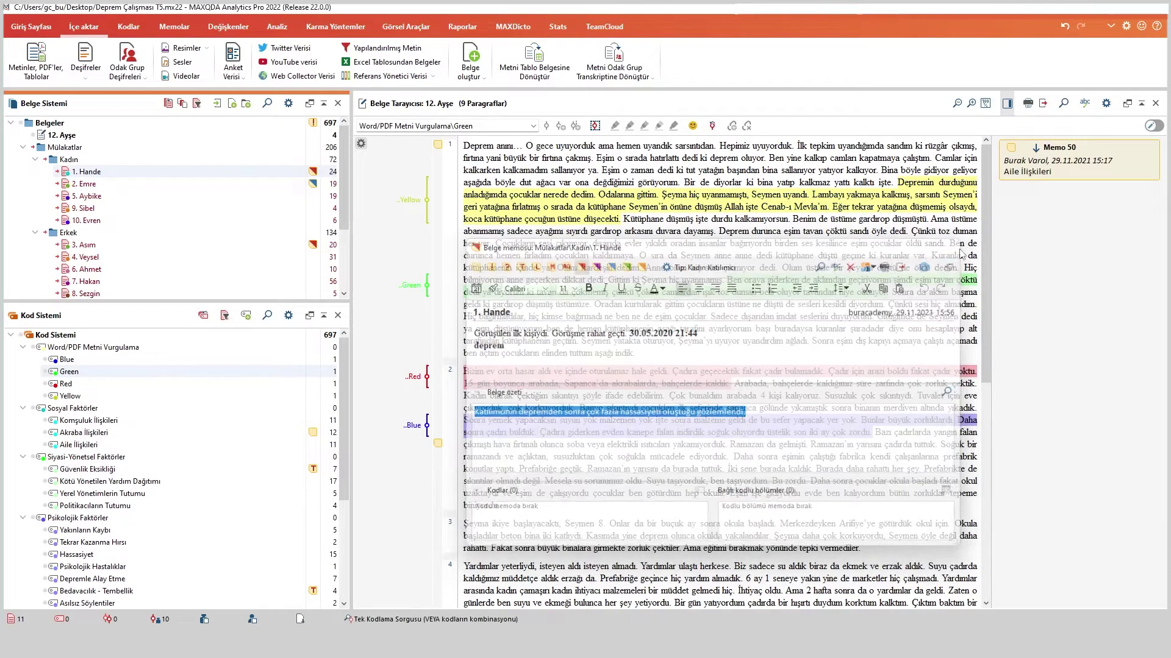
- Enter "akraba" as the code summary in the memo of the Akraba İlişkileri code and close the memo
double_click(316, 435)
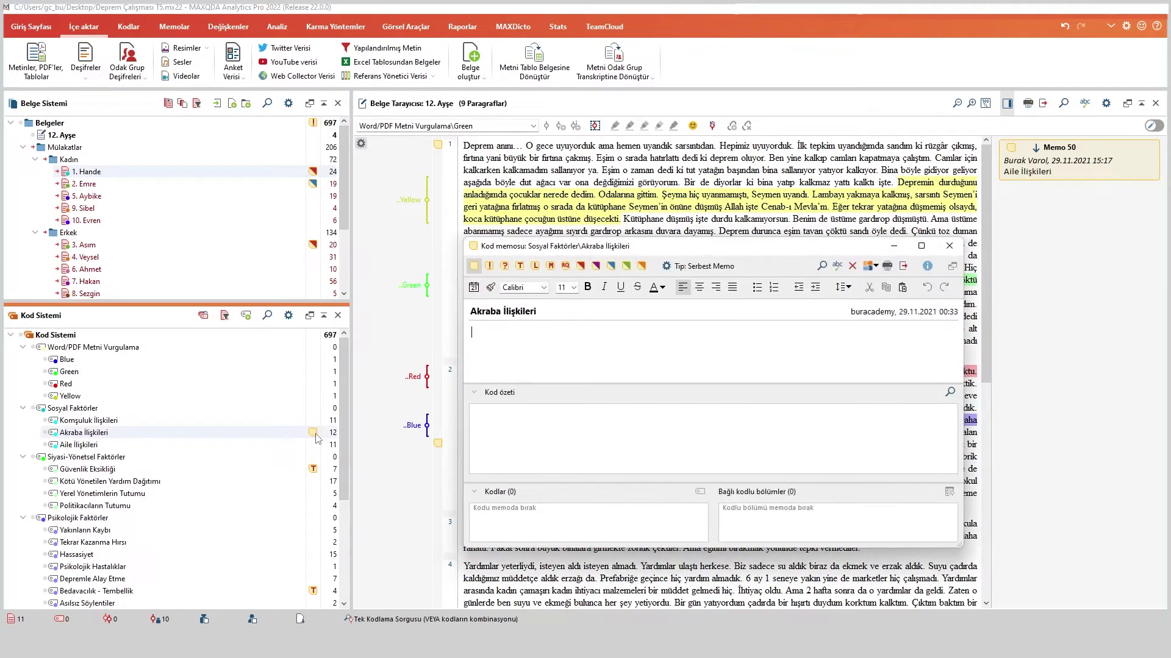
click(525, 418)
text(akraba)
click(949, 246)
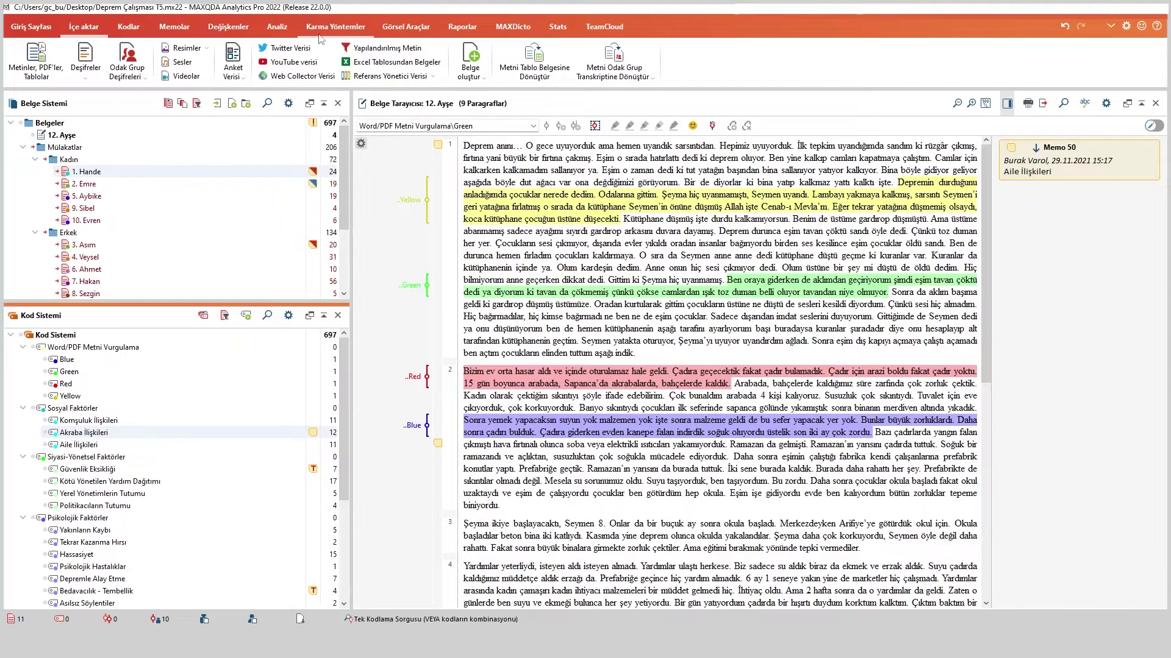
- Open the summary tables, display the Mülakat Özet Tablosu, and reposition its window
click(287, 30)
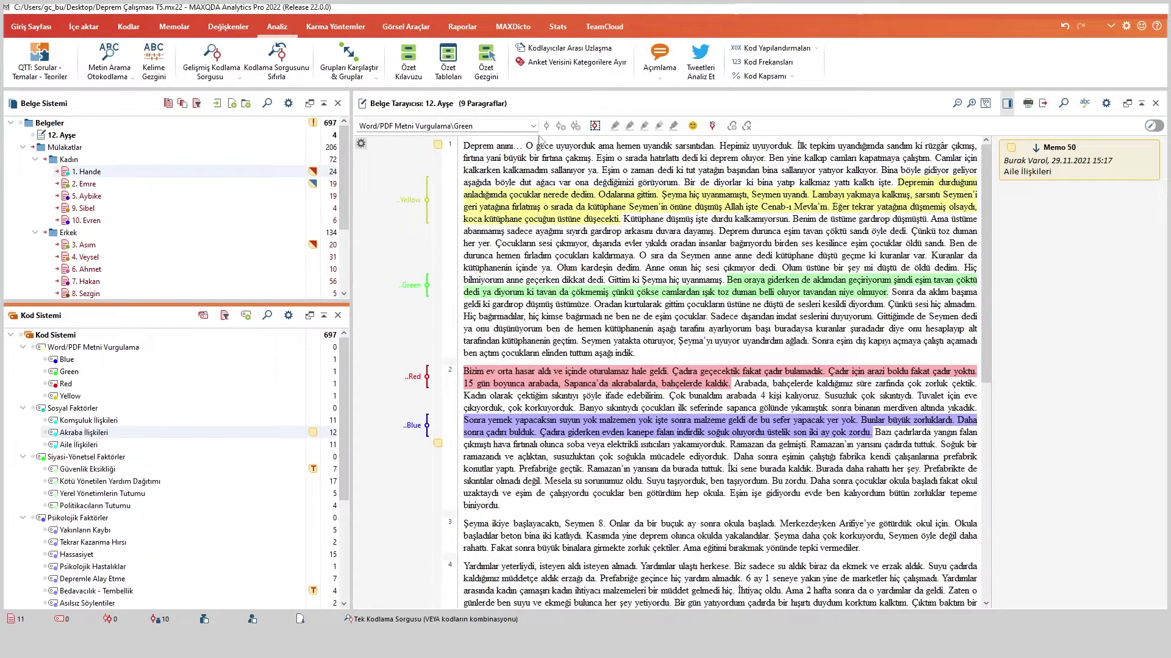
click(452, 74)
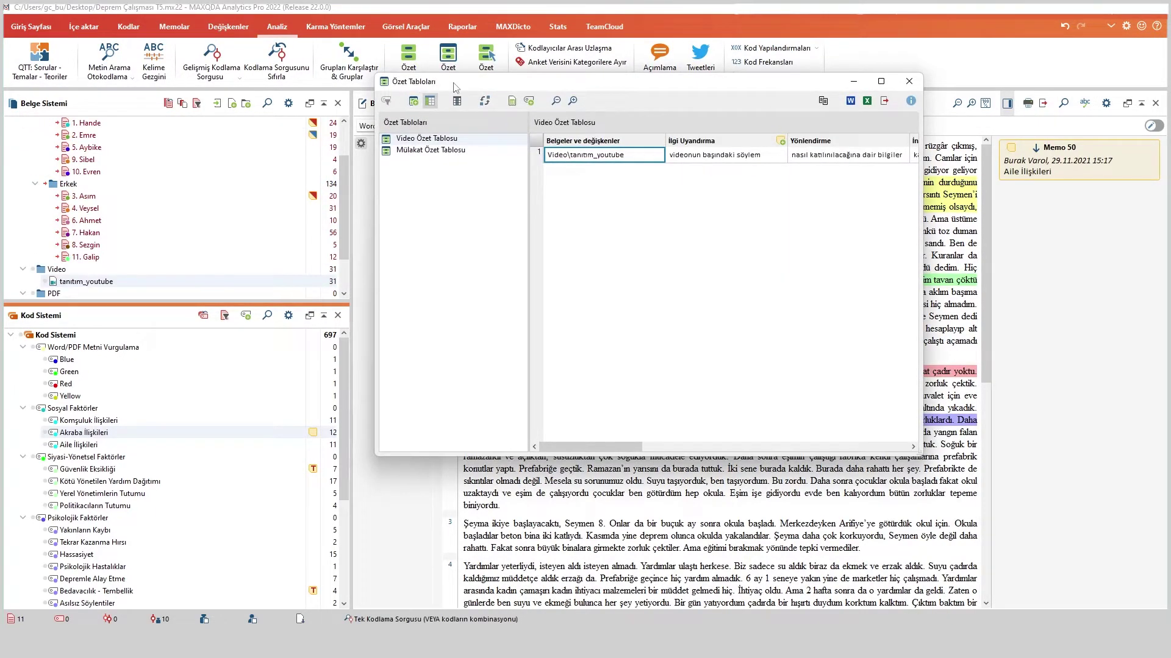
click(451, 151)
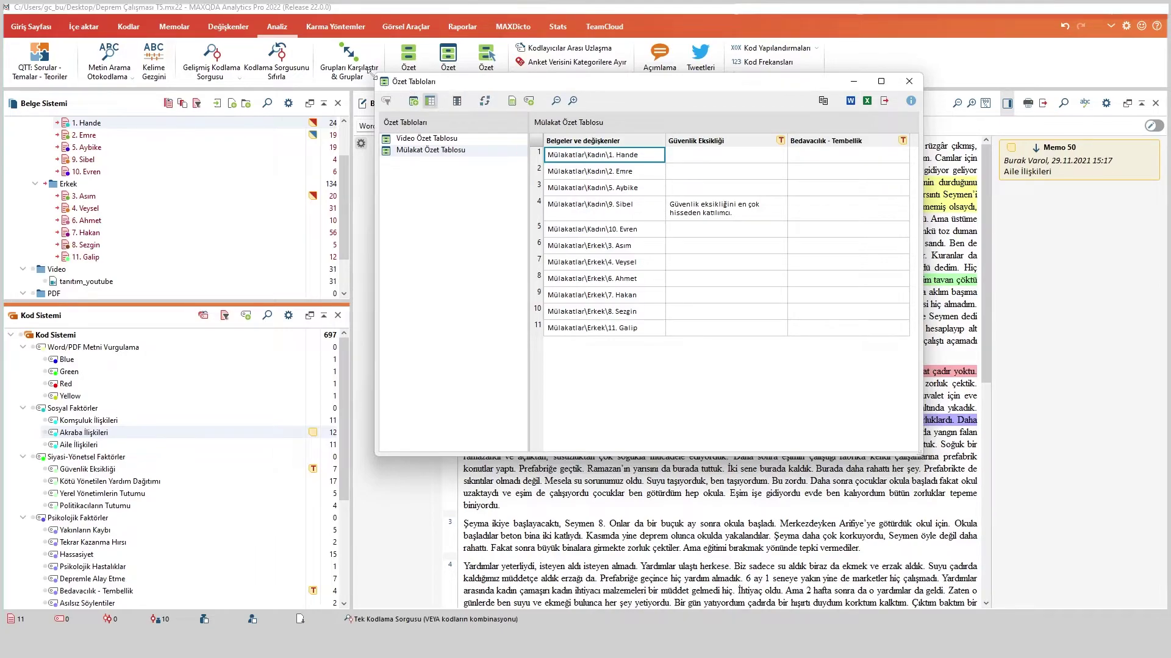
drag(375, 73, 169, 78)
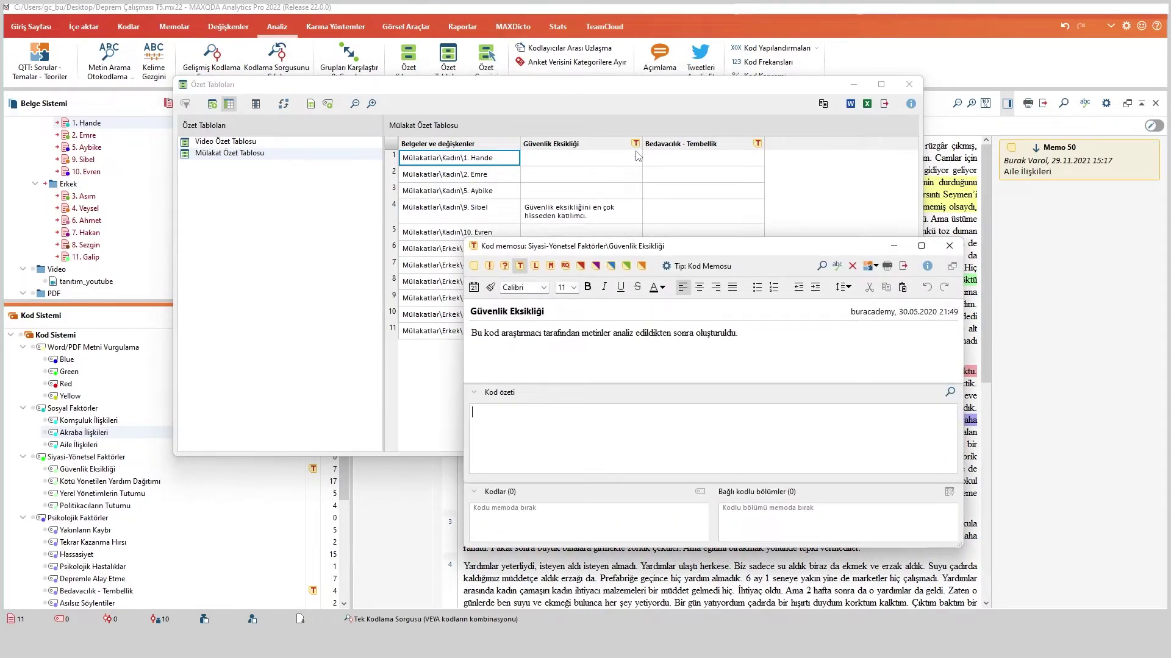
- View the code summaries in the Güvenlik Eksikliği and Bedavacılık - Tembellik memos from the interview summary table, closing each memo
click(633, 409)
click(949, 246)
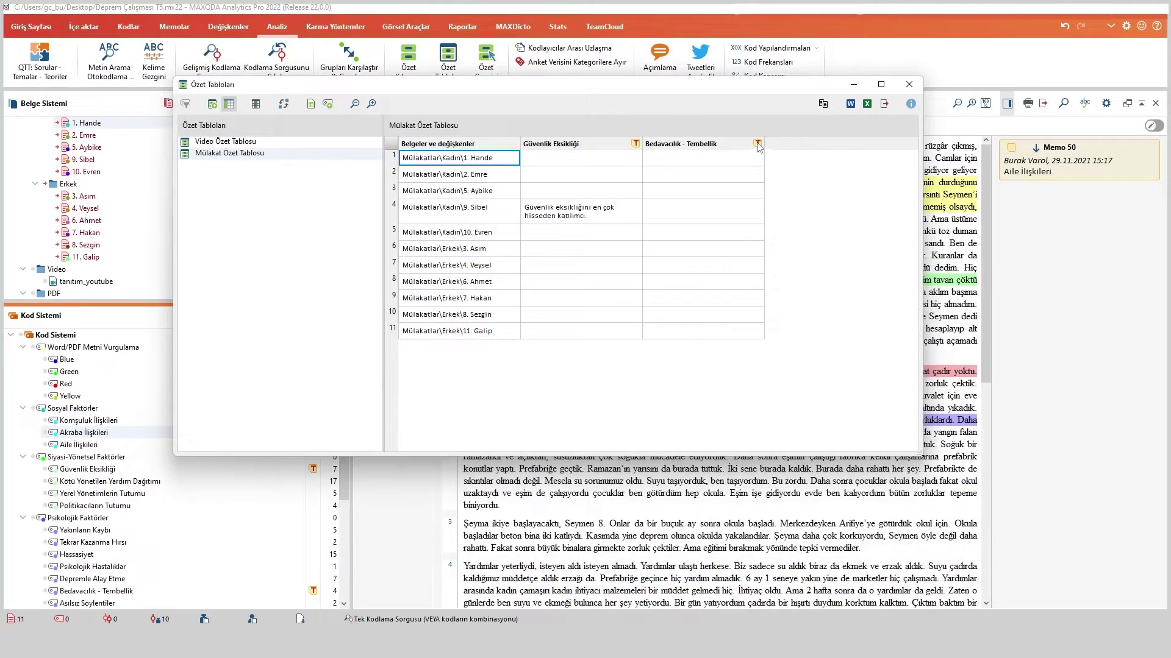
click(758, 144)
key(ctrl+shift+Left)
key(ctrl+shift+Left)
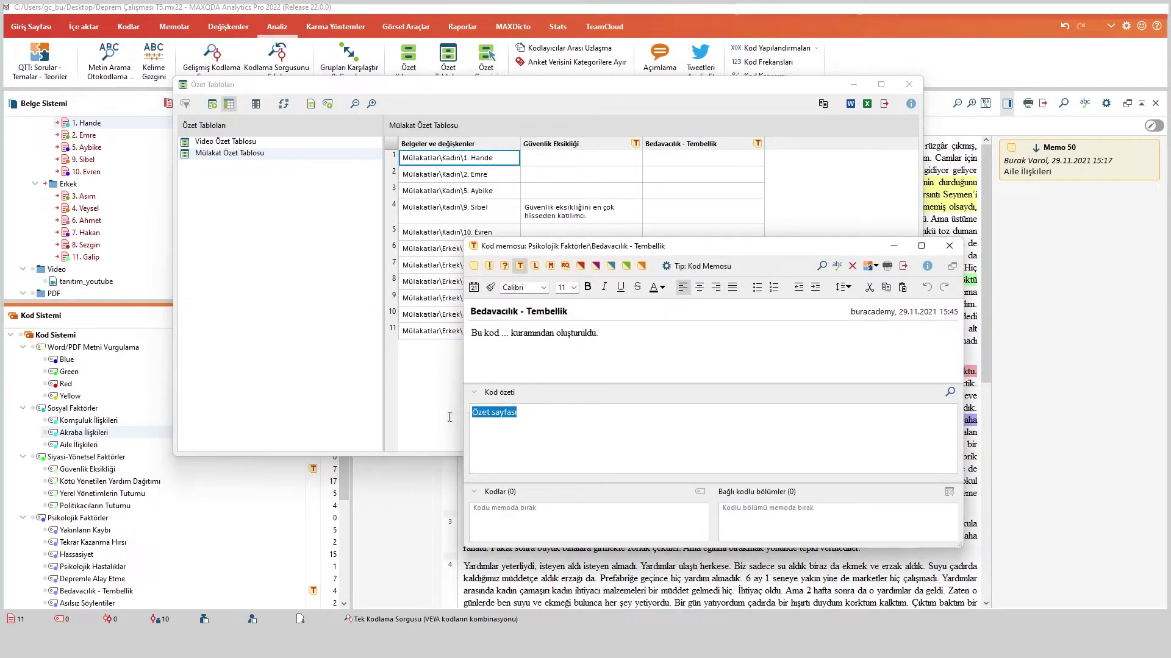
click(582, 424)
click(950, 246)
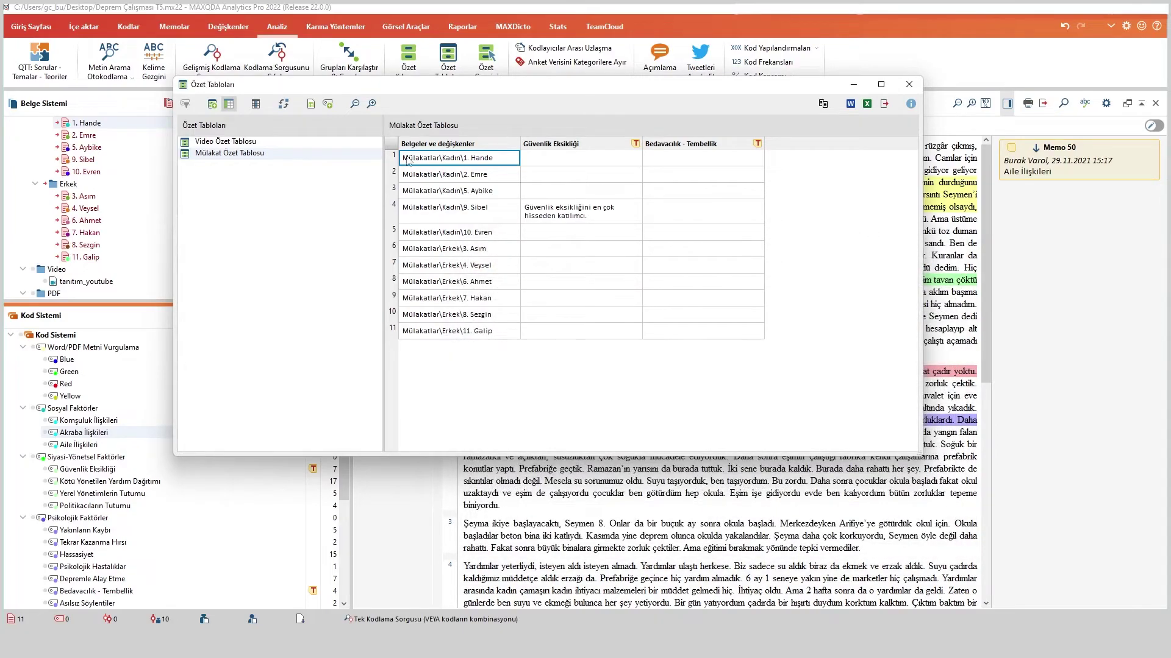
- Transpose the Mülakat Özet Tablosu, and read and close the document memo of interview 1 from its column header
click(284, 105)
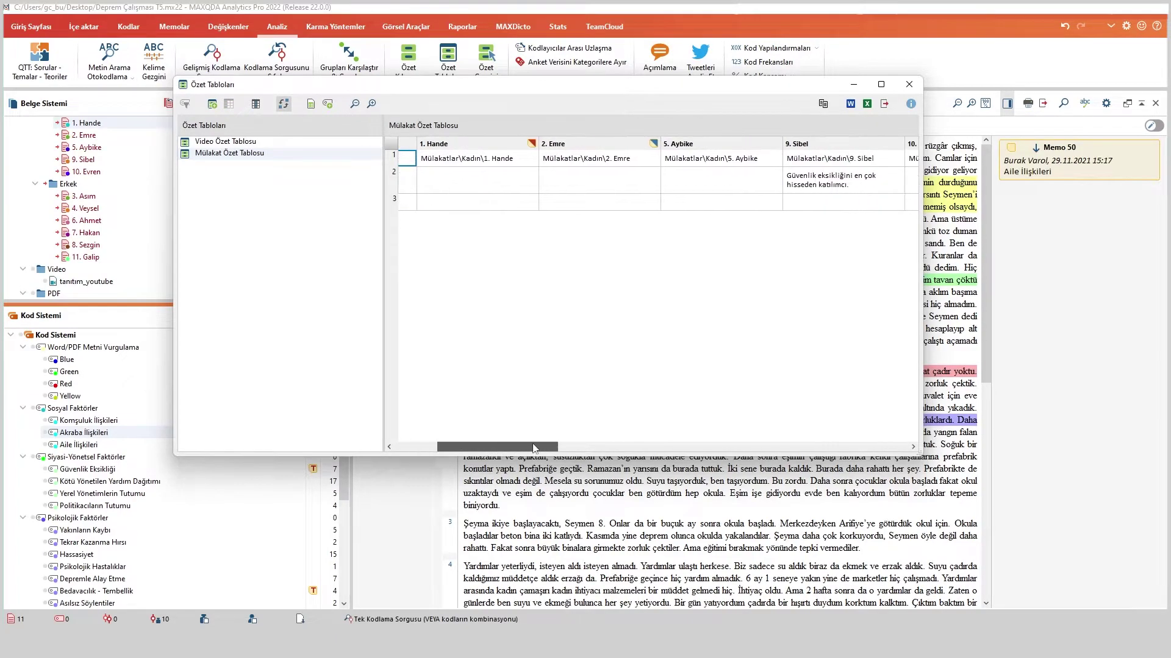
drag(534, 448, 490, 449)
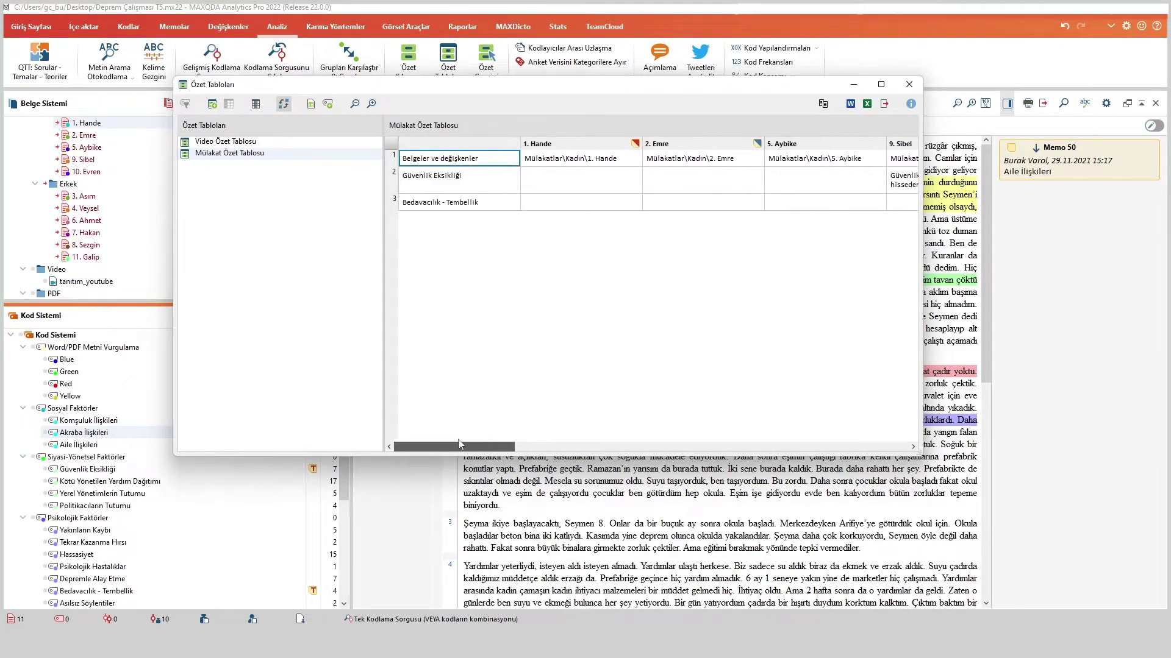
double_click(635, 144)
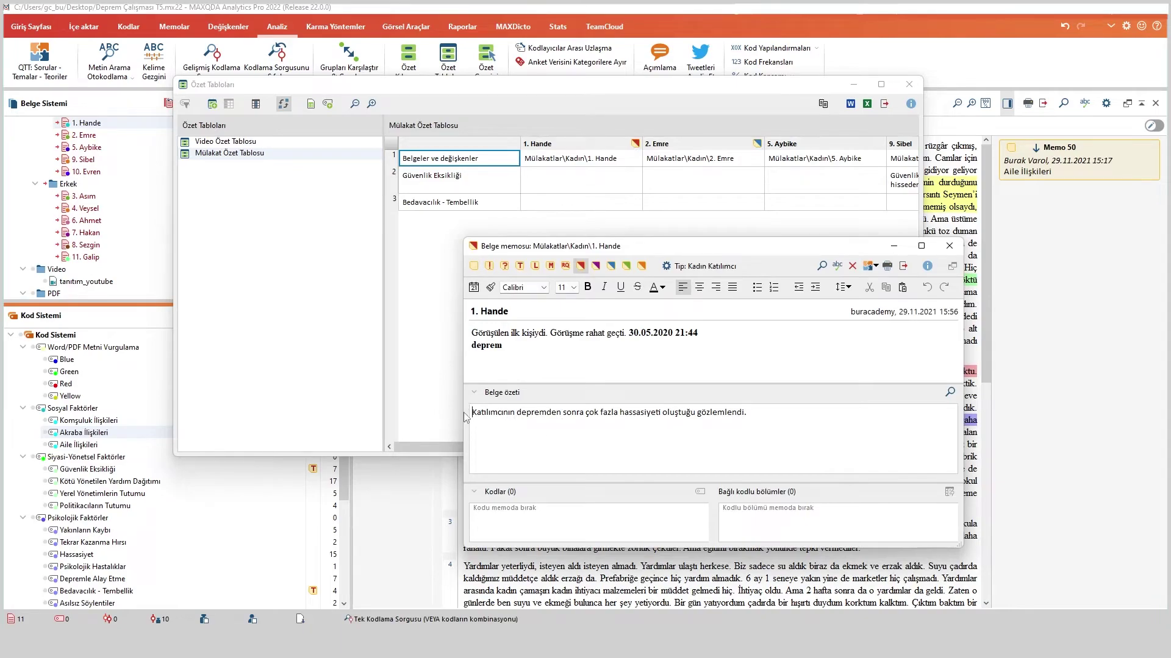
drag(495, 413, 748, 413)
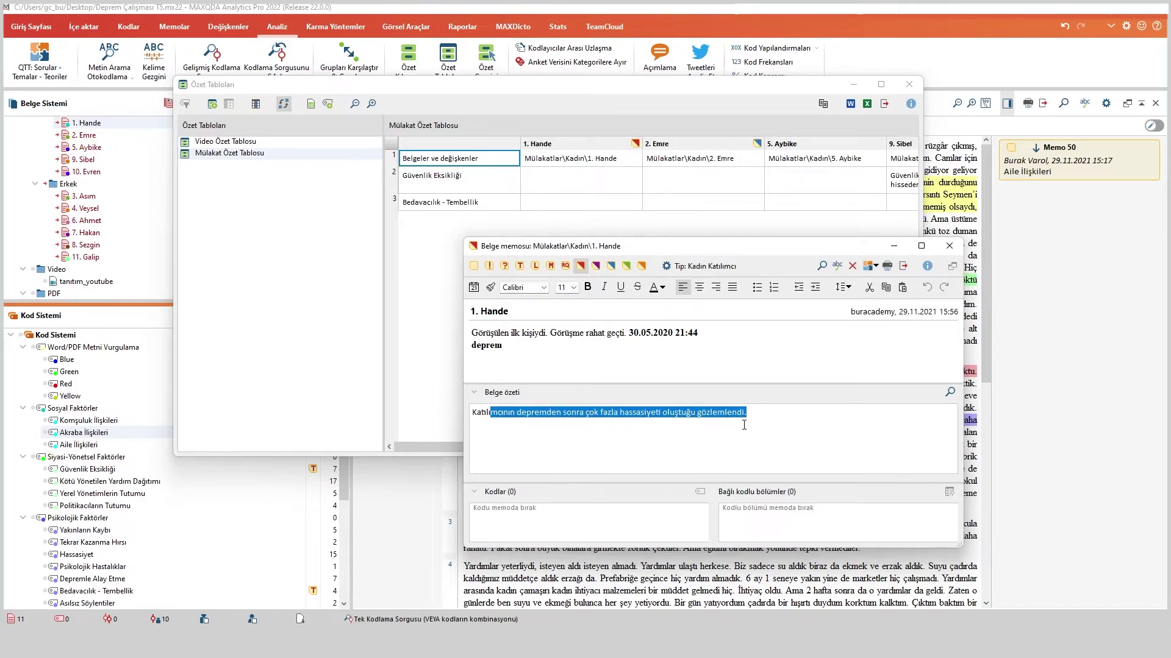
click(949, 246)
drag(512, 448, 452, 455)
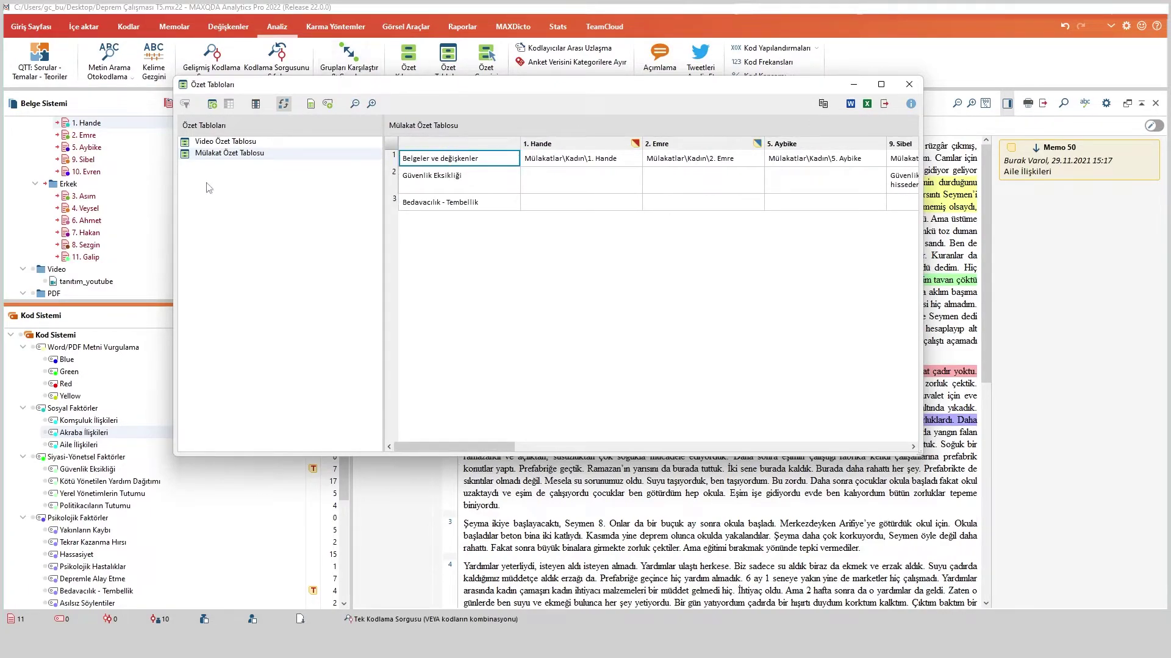
- Leave the summary tables and examine the available emoji categories in the İfadekod window, including smileys, food, activities, objects and symbols
drag(383, 360, 335, 373)
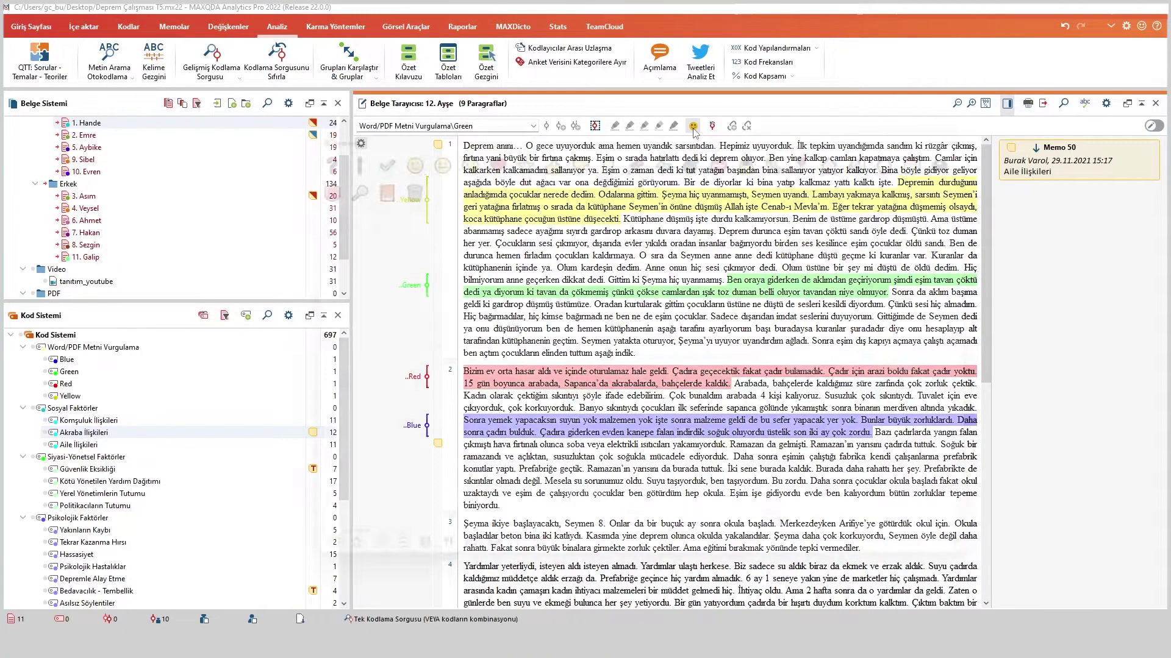
click(293, 573)
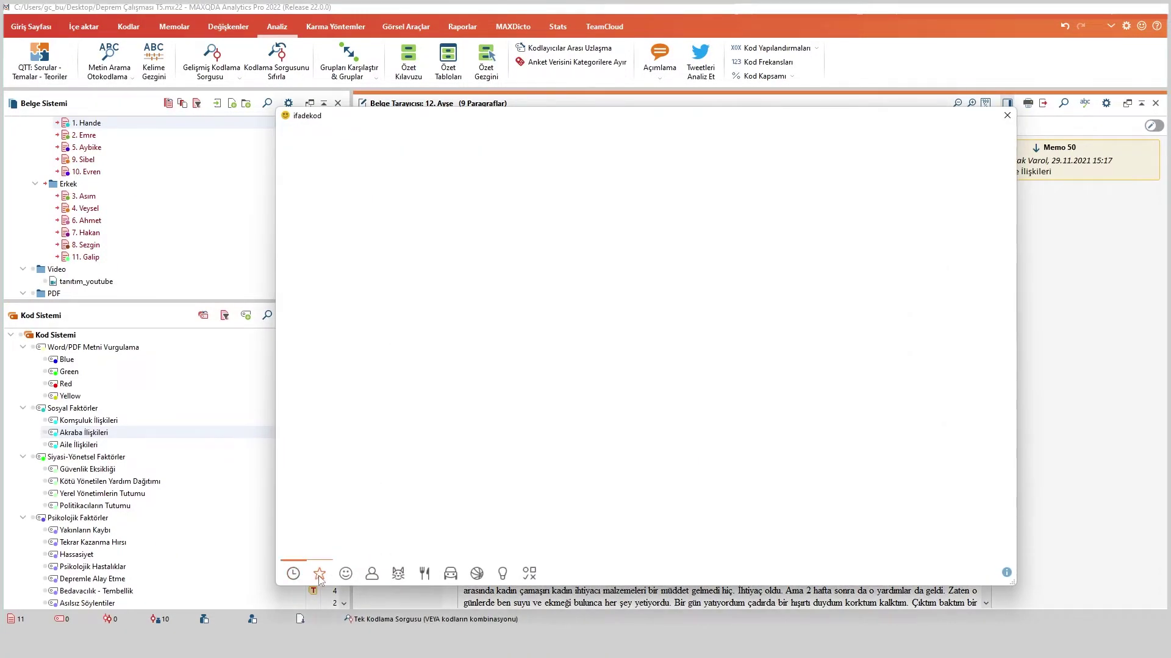
click(319, 573)
click(357, 576)
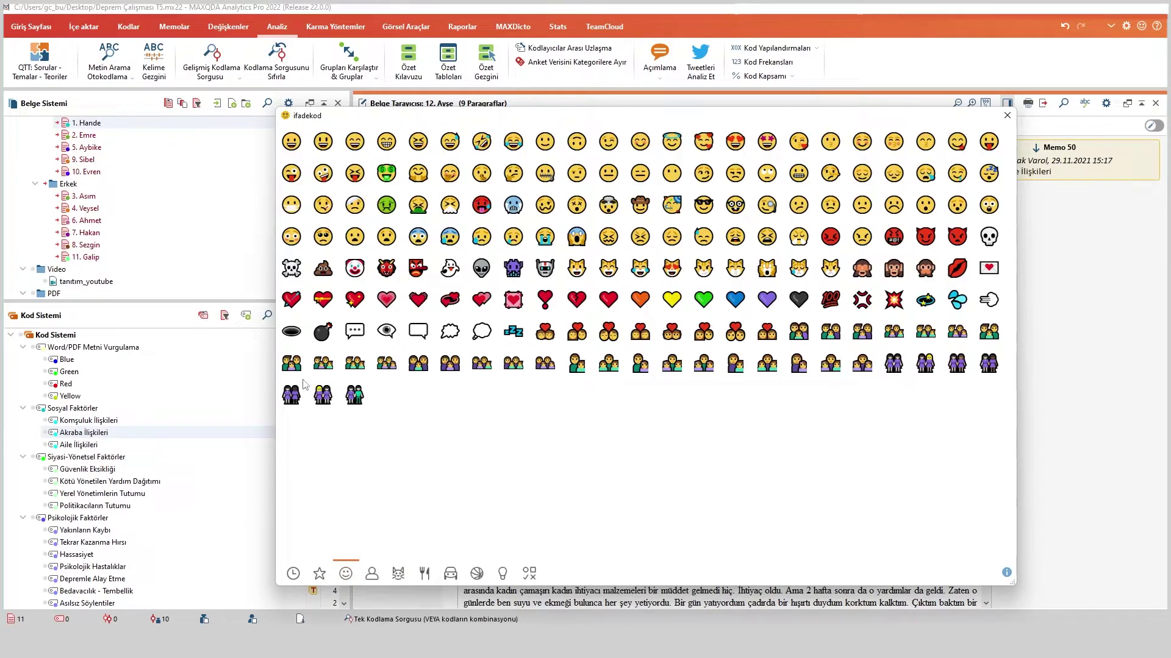
click(372, 573)
click(398, 573)
click(424, 573)
click(451, 576)
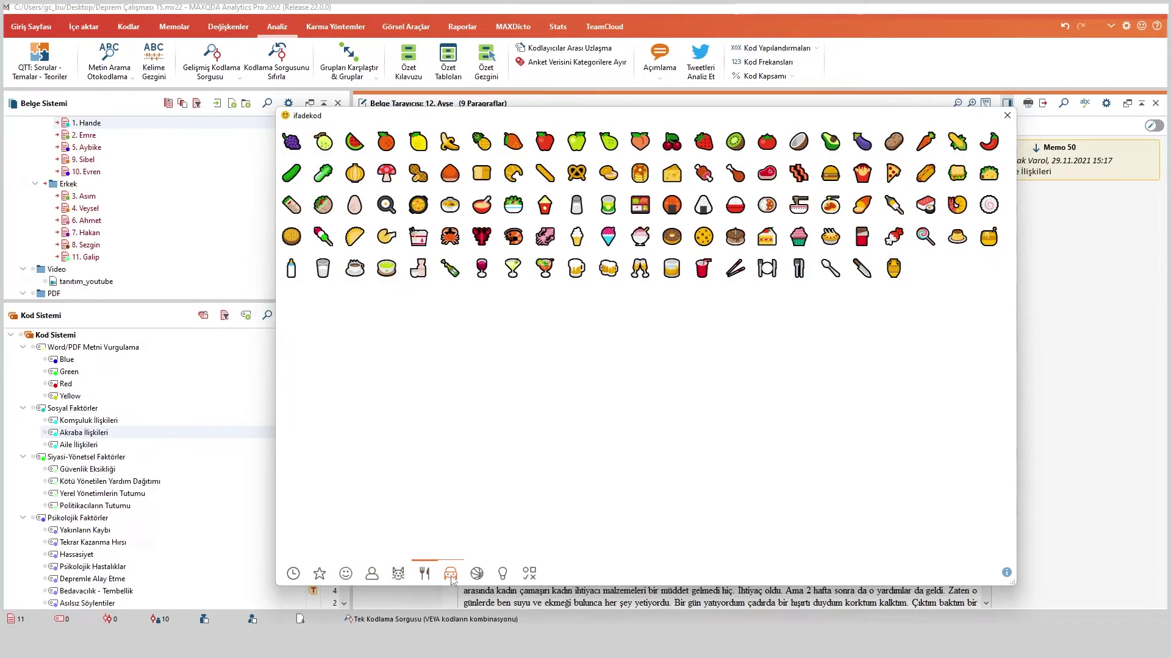
click(477, 579)
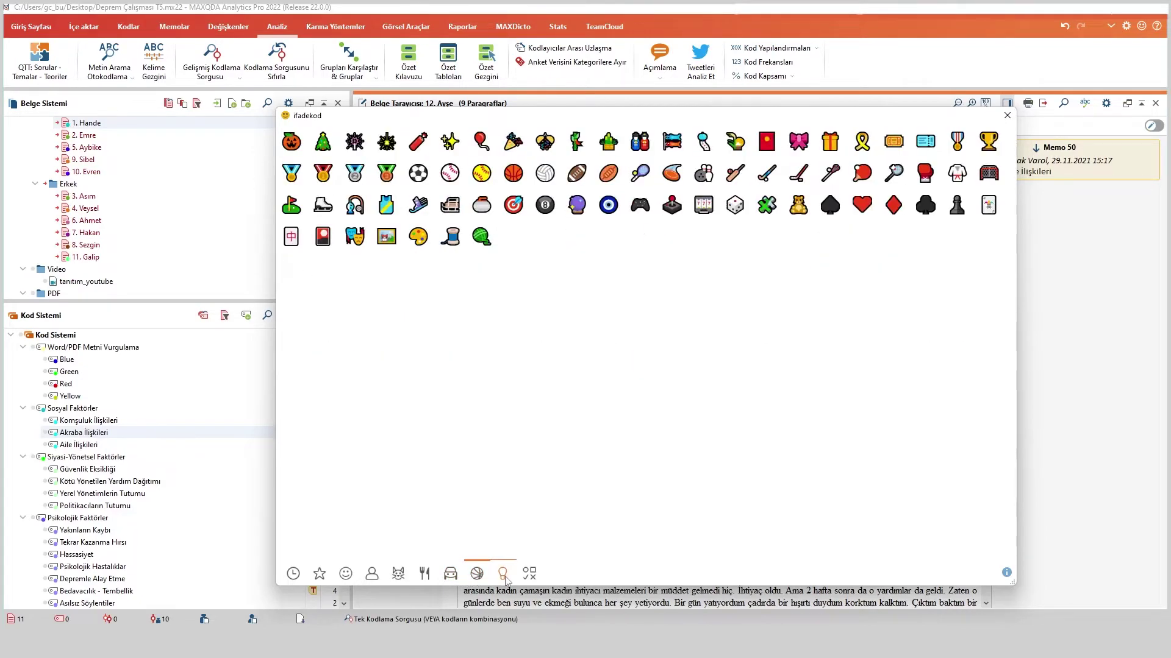
click(510, 580)
click(531, 579)
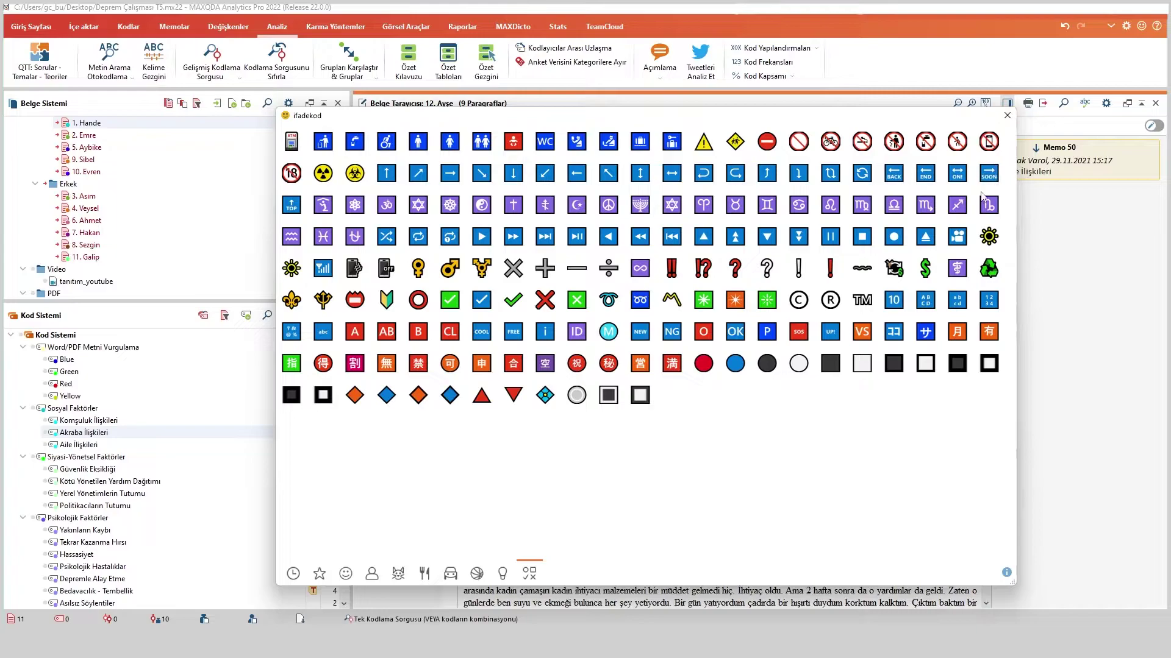
click(502, 573)
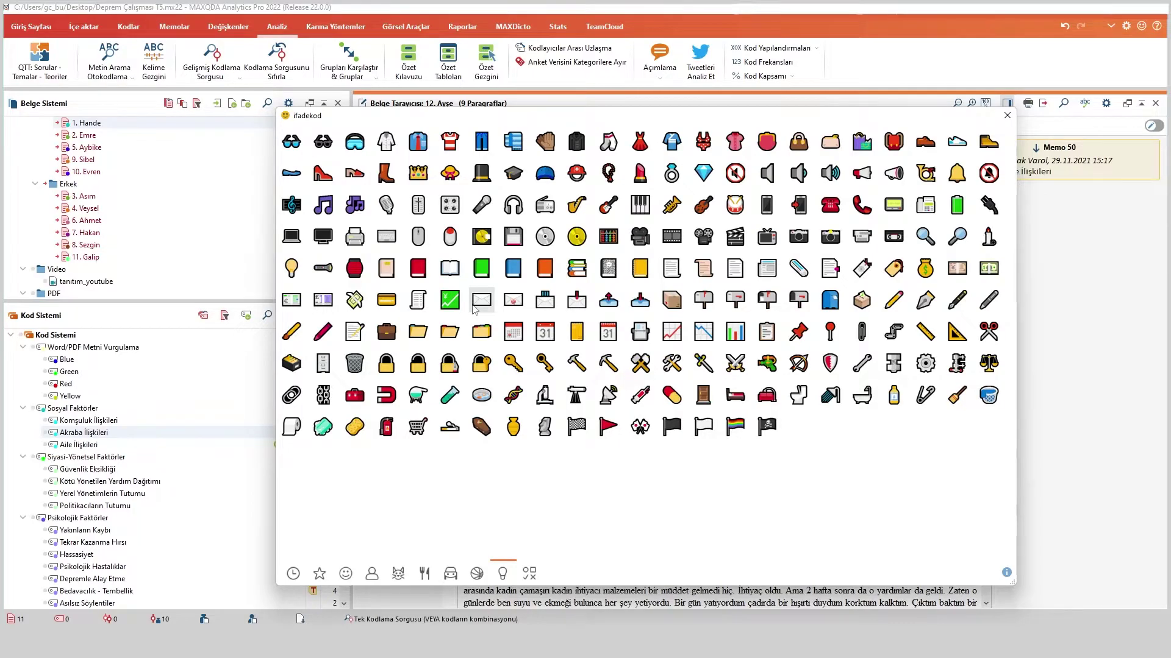
click(1007, 115)
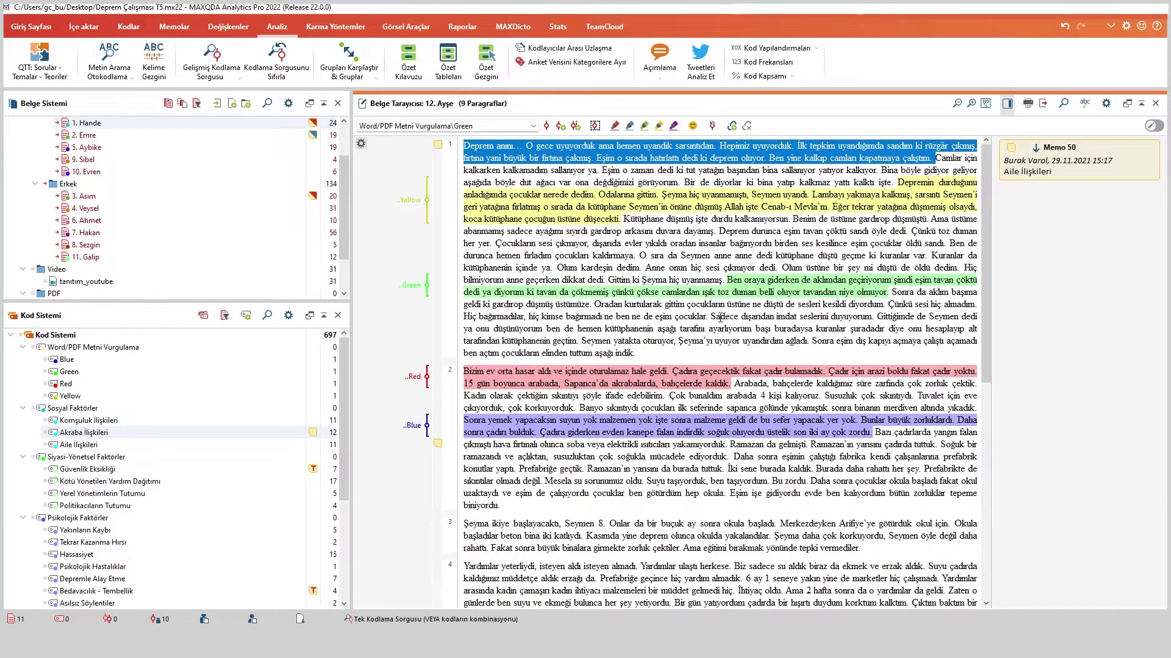
- Open the interview 1 document from the Kadın group and show the beginning of its text
scroll(183, 207, up, 2)
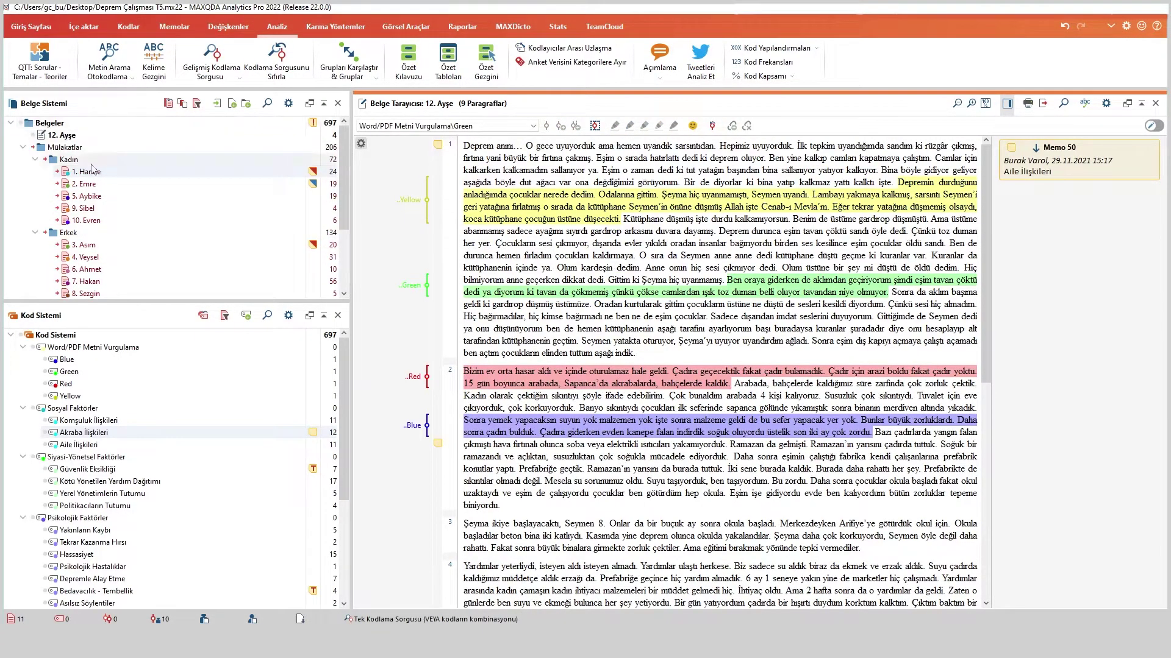
double_click(86, 171)
scroll(534, 144, up, 10)
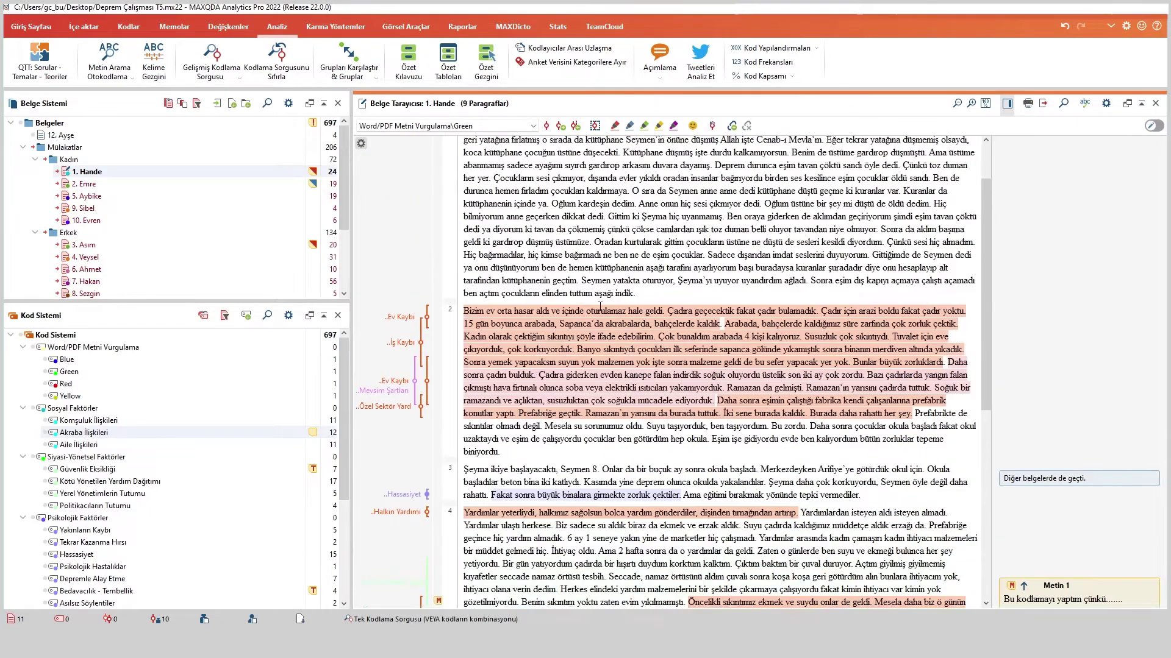
- Code the first paragraph's passage from "O gece uyuyorduk" to "sallanıyor ya" with the existing Aile İlişkileri code found through the new code dialog
drag(527, 145, 598, 171)
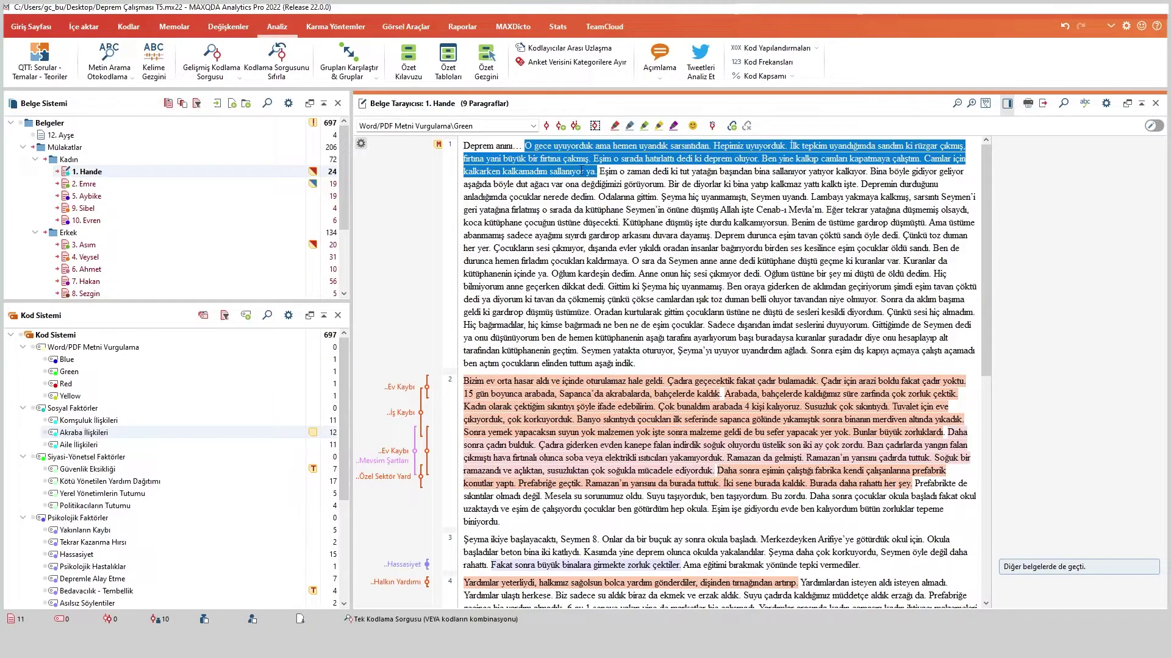
click(561, 126)
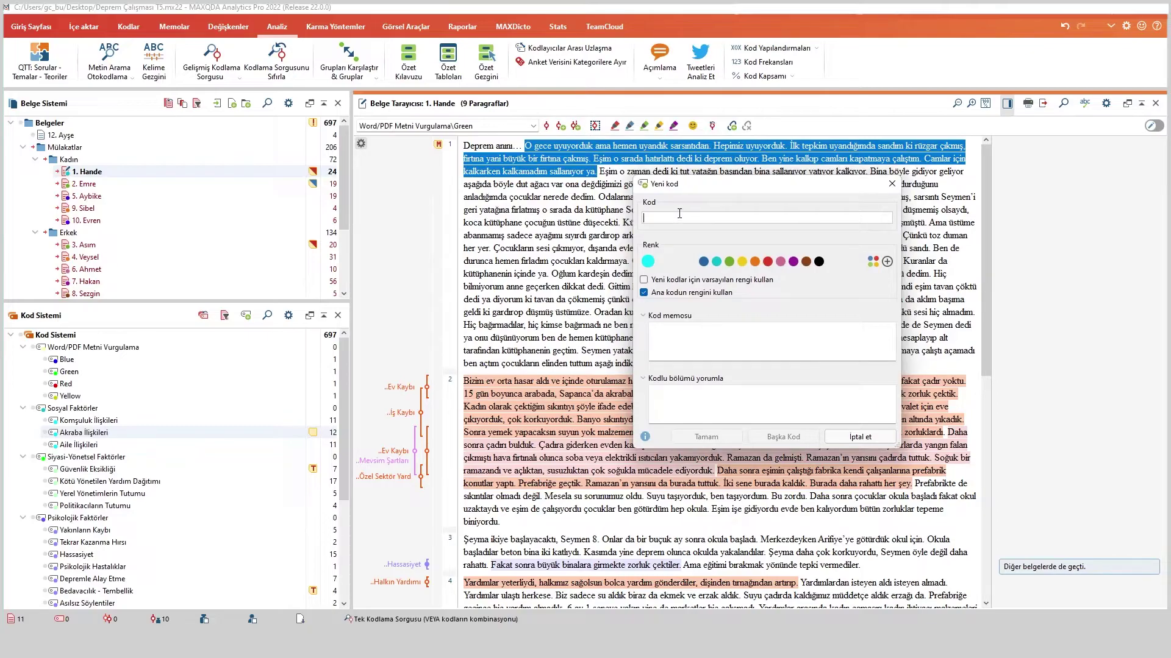
text(Ail)
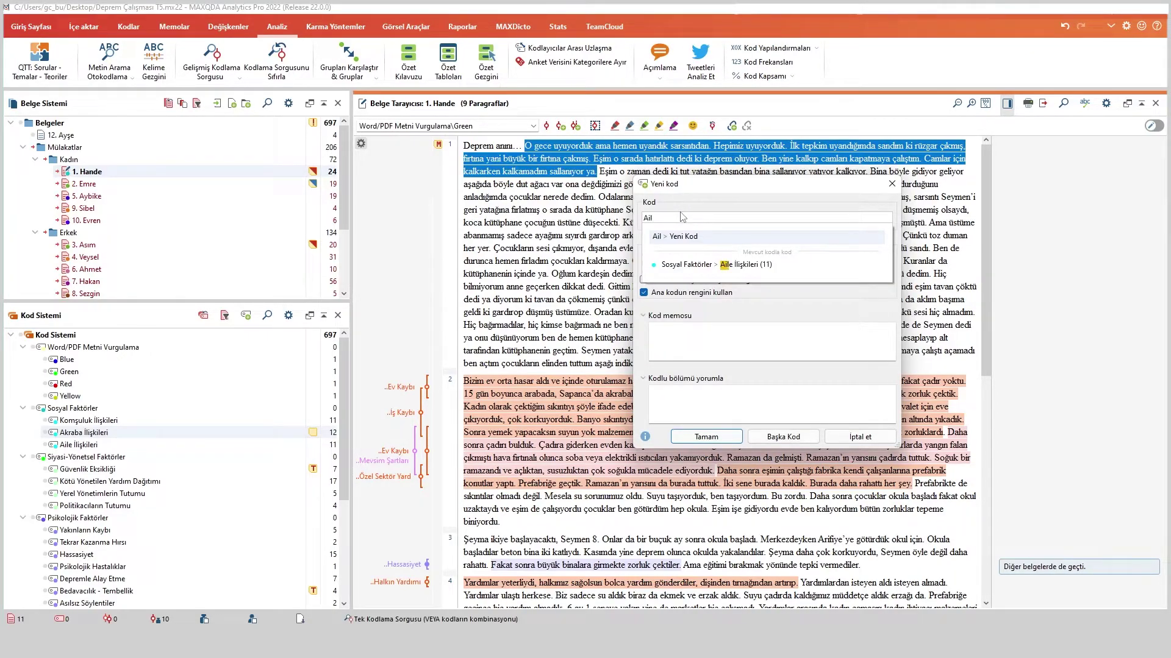
key(BackSpace)
key(BackSpace)
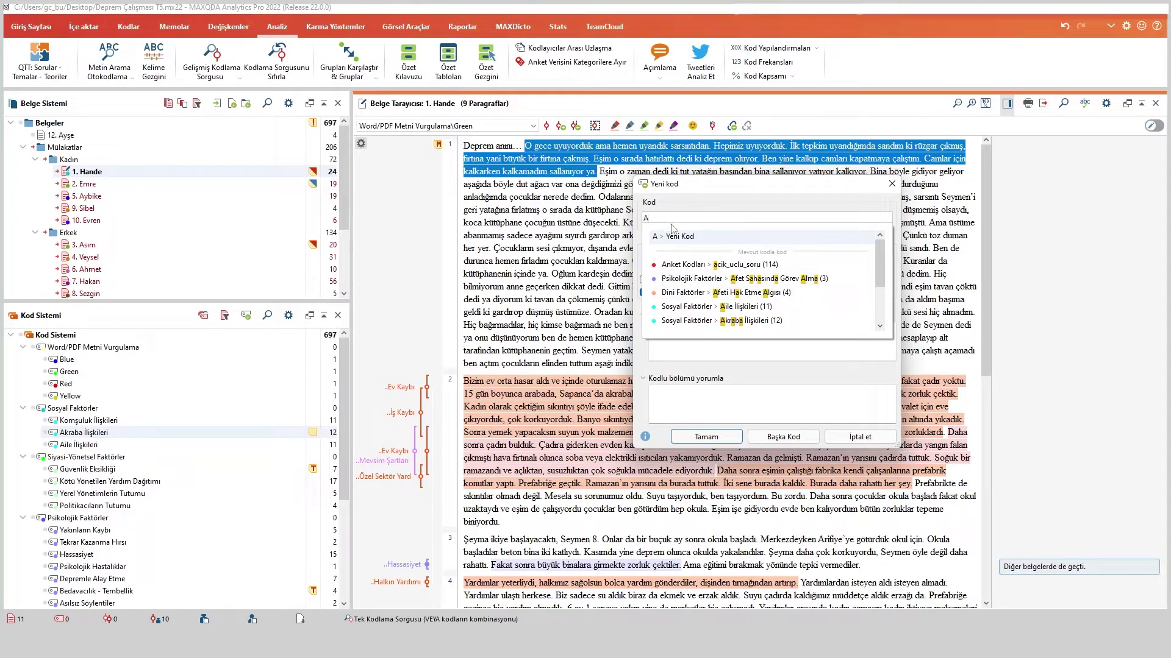
scroll(713, 281, down, 3)
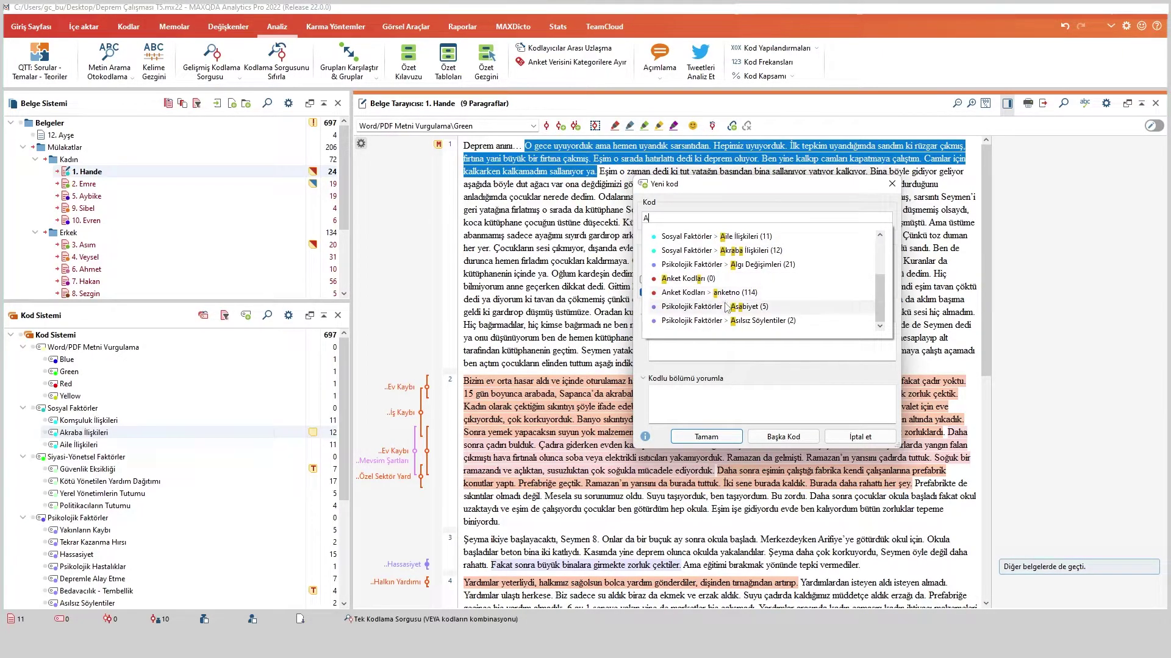
scroll(725, 286, up, 3)
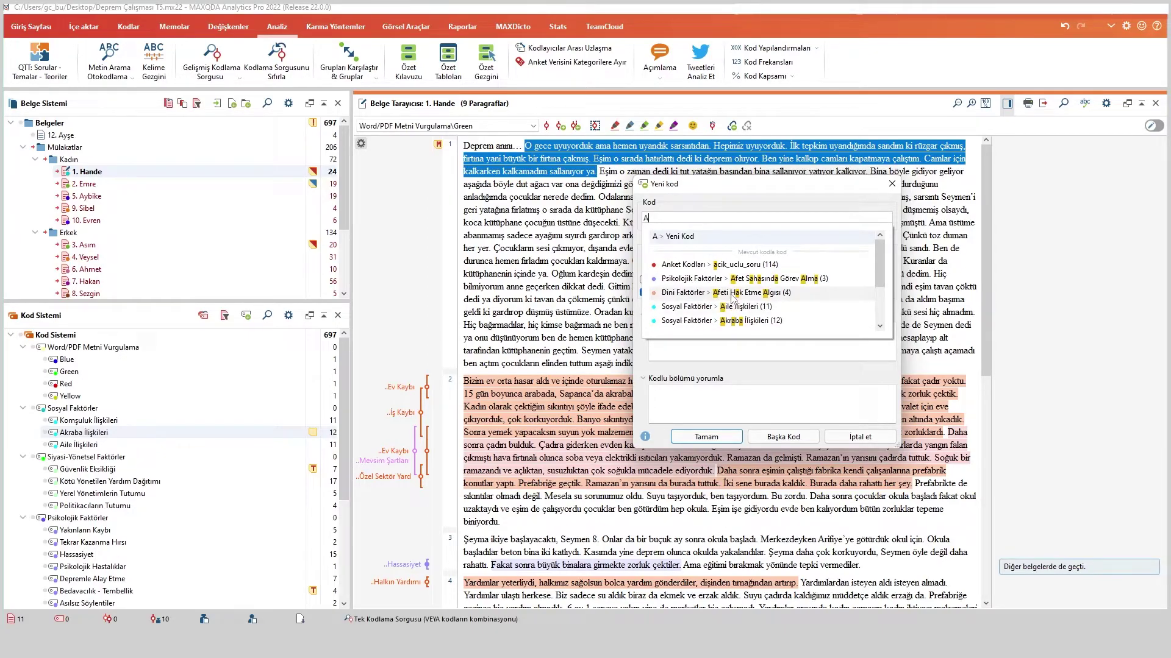
text(i)
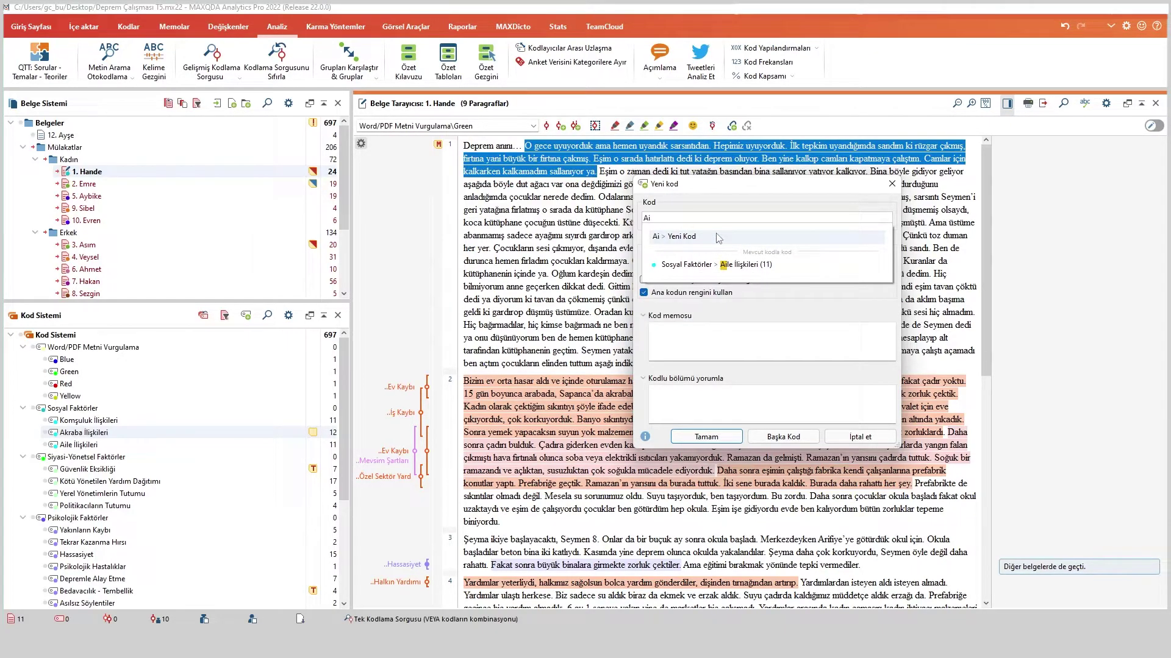
text(le)
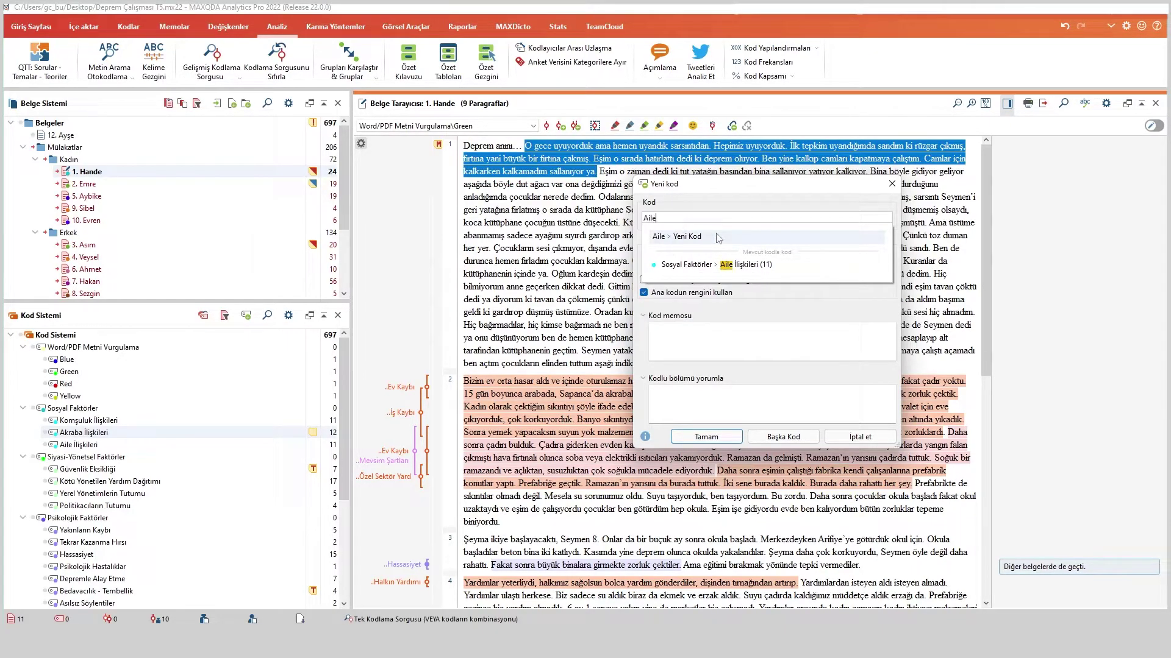
click(740, 266)
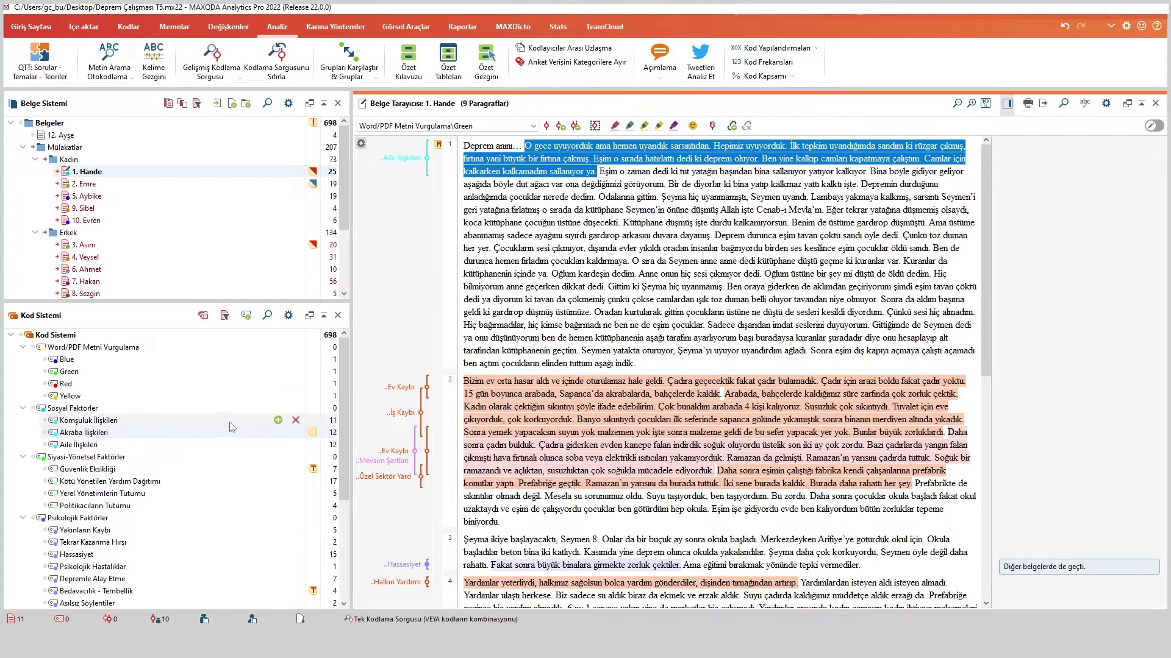
- Delete the Aile İlişkileri coding from the first paragraph of interview 1
click(109, 445)
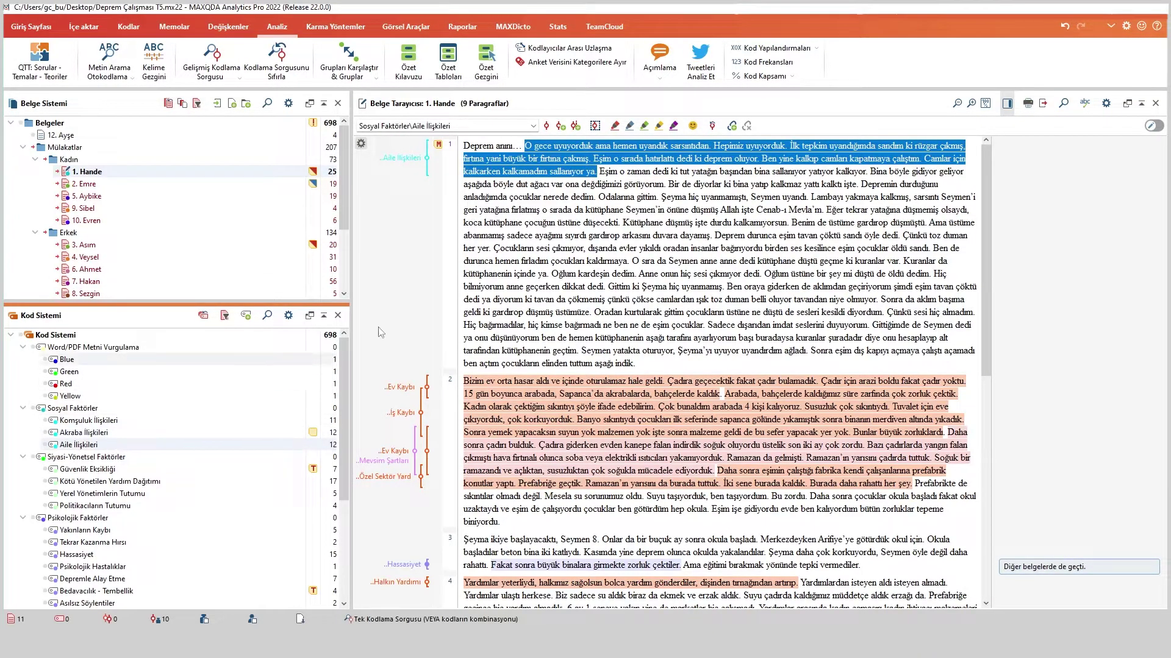
right_click(407, 157)
click(423, 240)
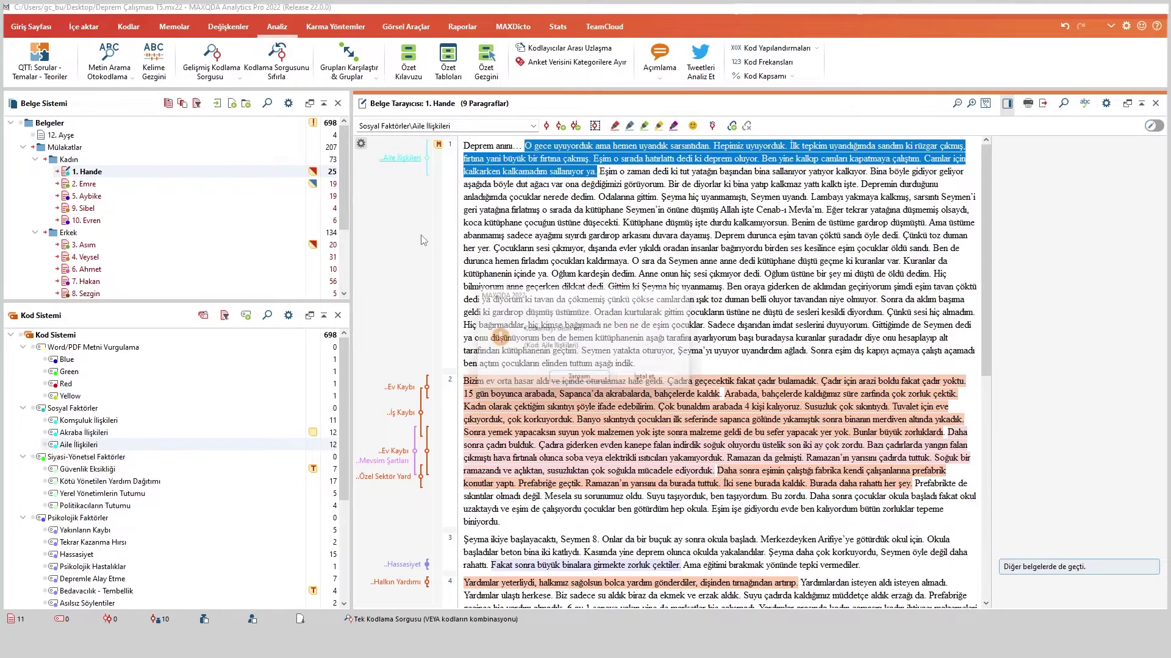
click(578, 378)
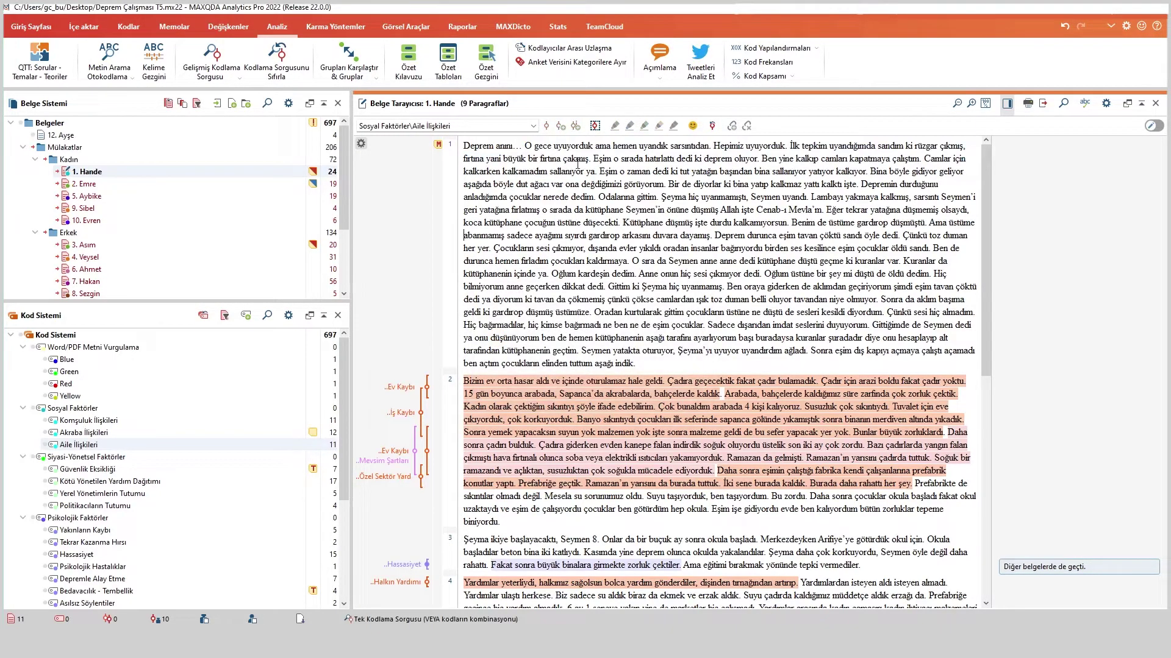
- Select the first paragraph's passage from "O gece uyuyorduk" to "dut ağacı var ona"
drag(525, 146, 580, 185)
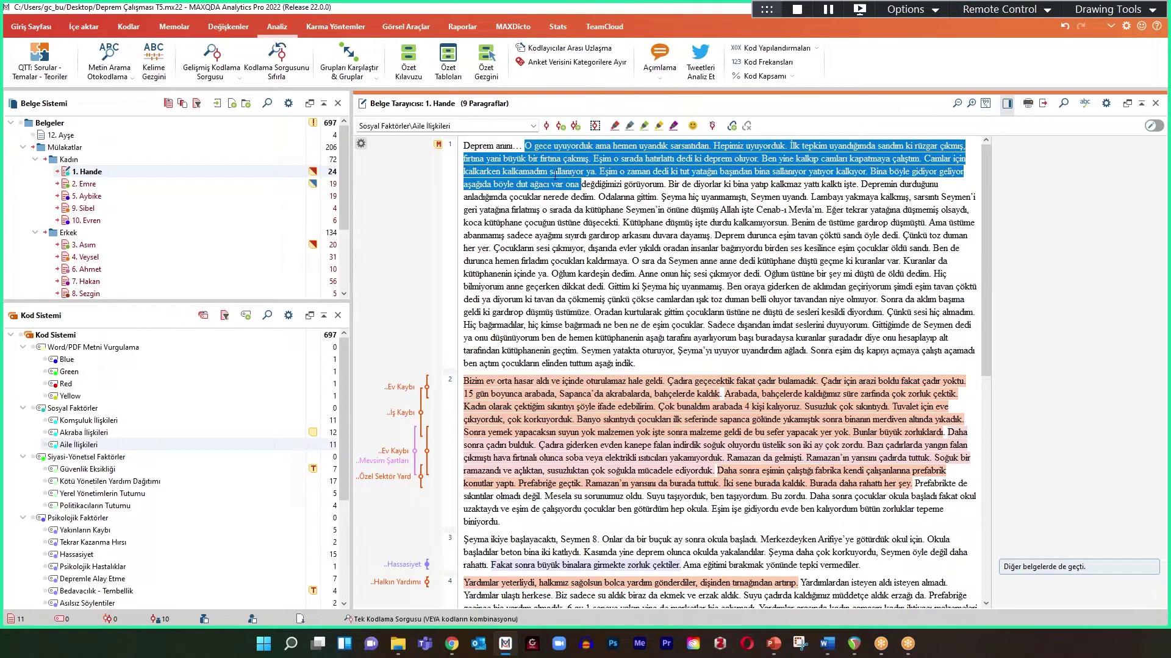
right_click(555, 172)
click(562, 178)
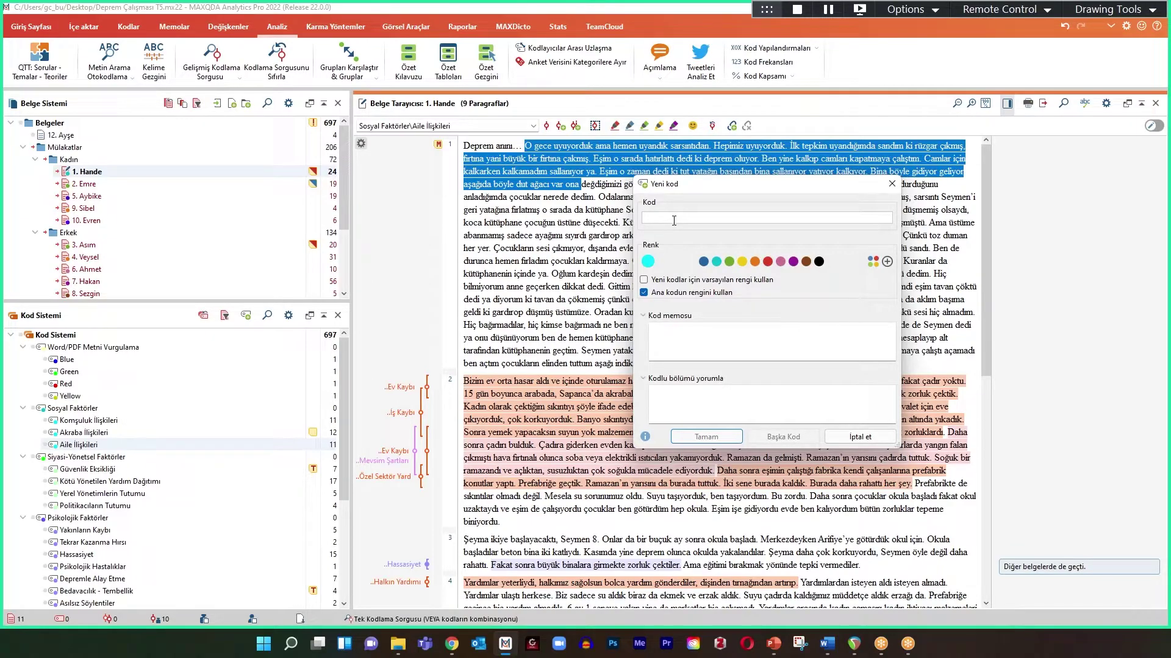
text(gergin)
key(BackSpace)
drag(657, 218, 602, 216)
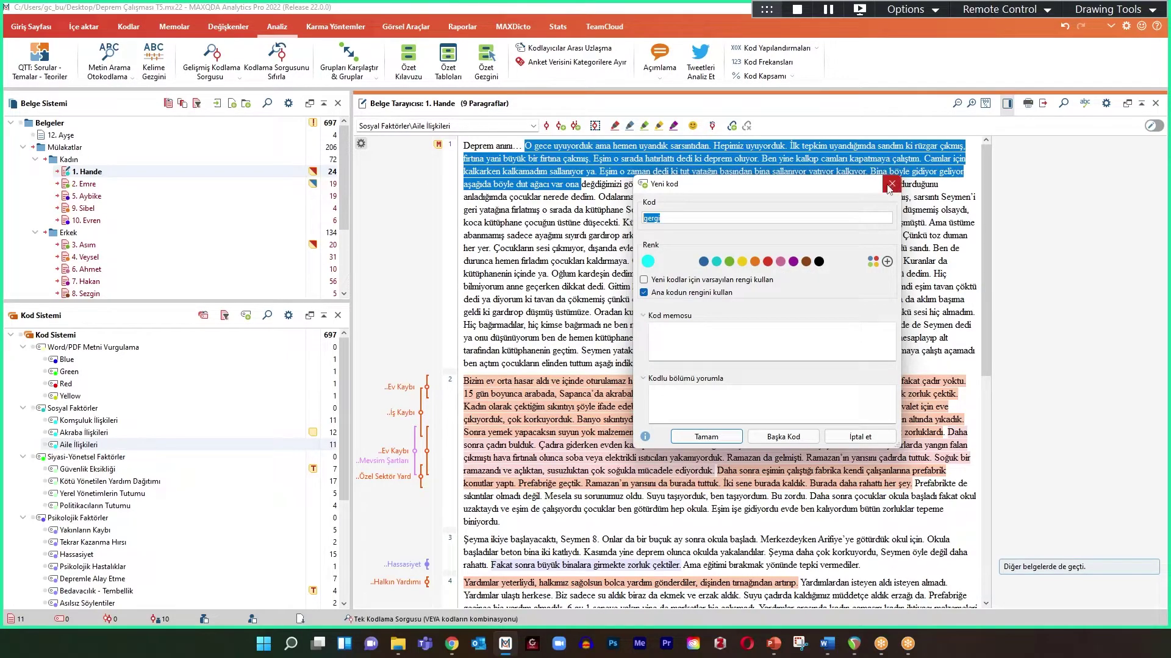
click(892, 183)
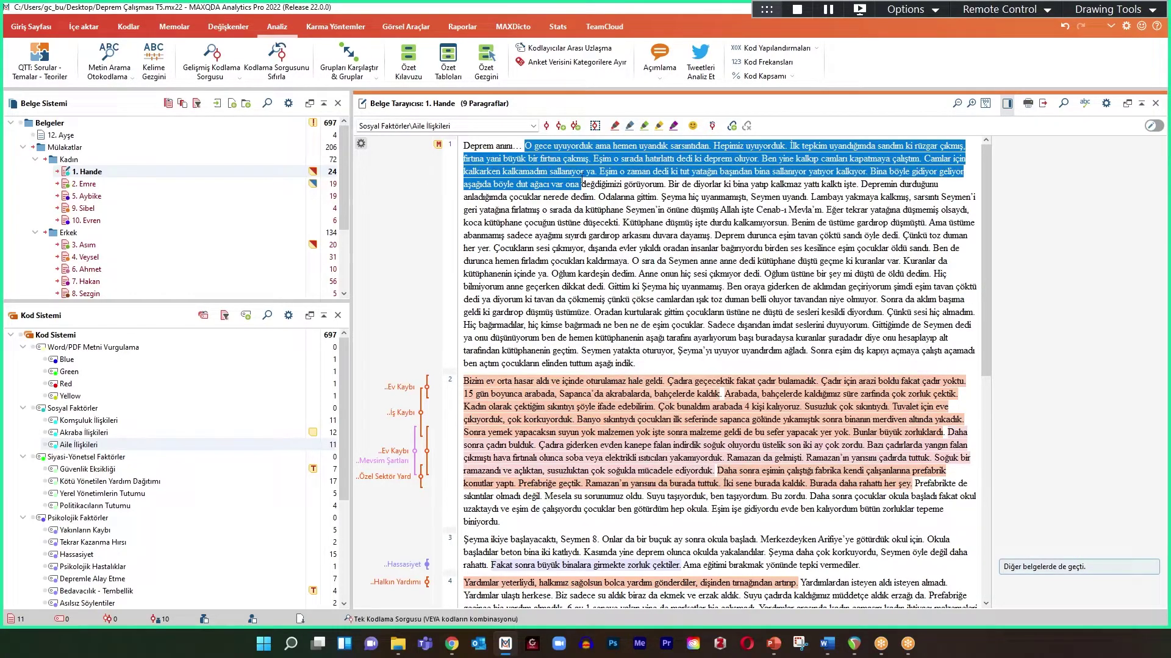
right_click(553, 173)
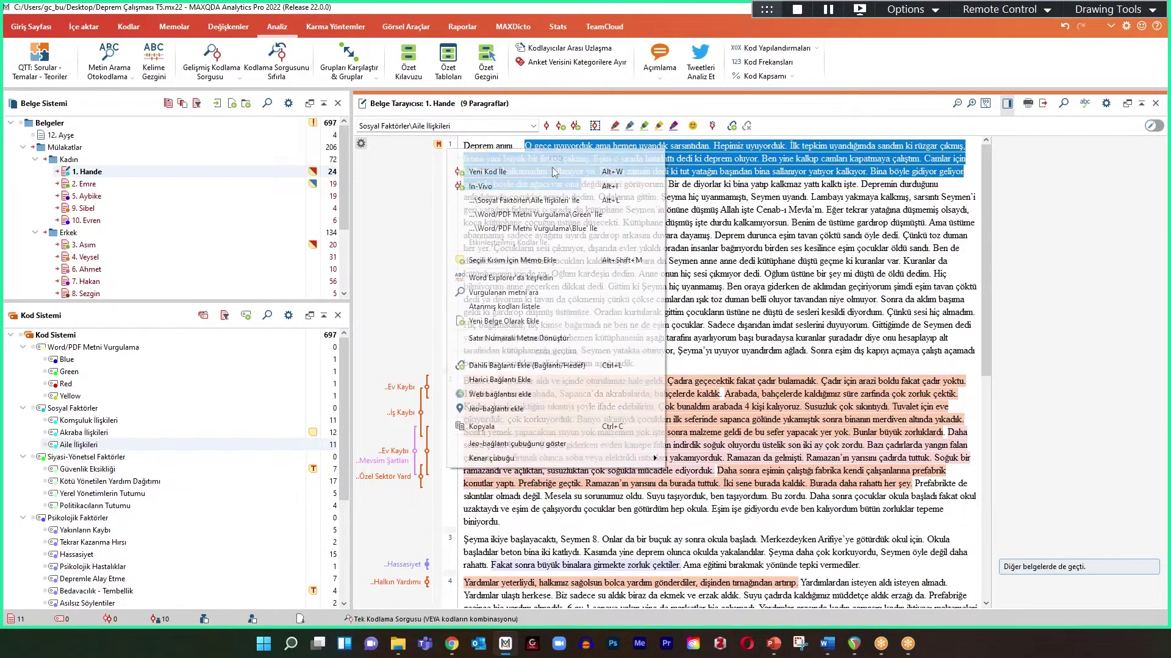
click(723, 165)
- Assign the selected passage to the Aile İlişkileri code and check the extent of its coded segment in the text
drag(527, 179, 104, 447)
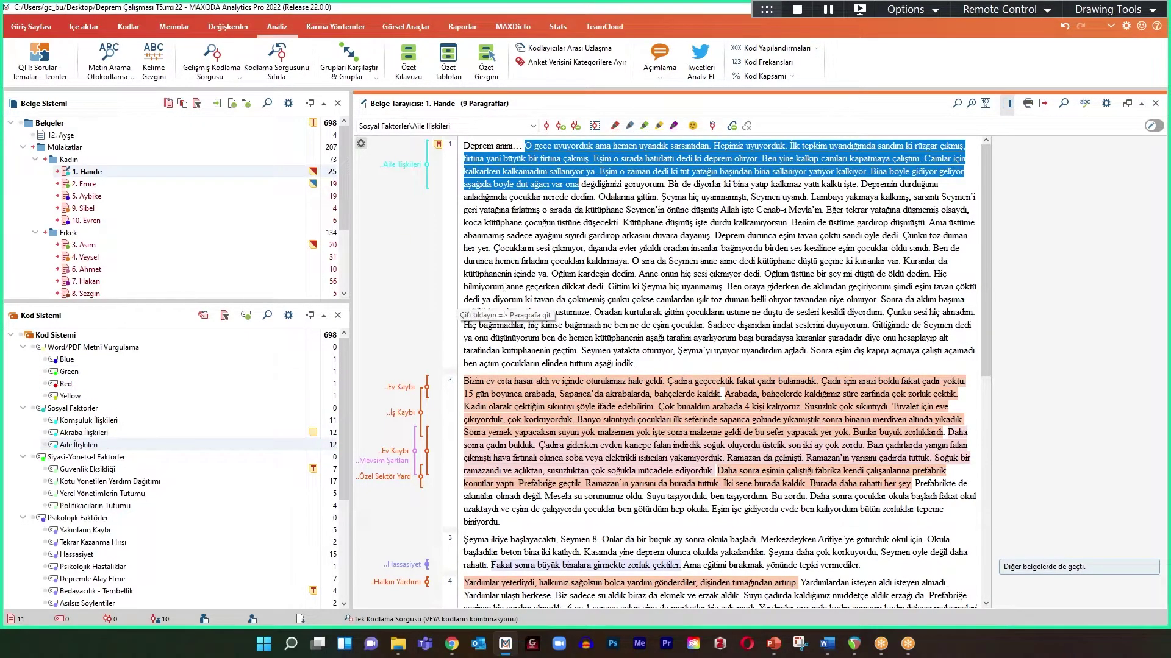
click(539, 159)
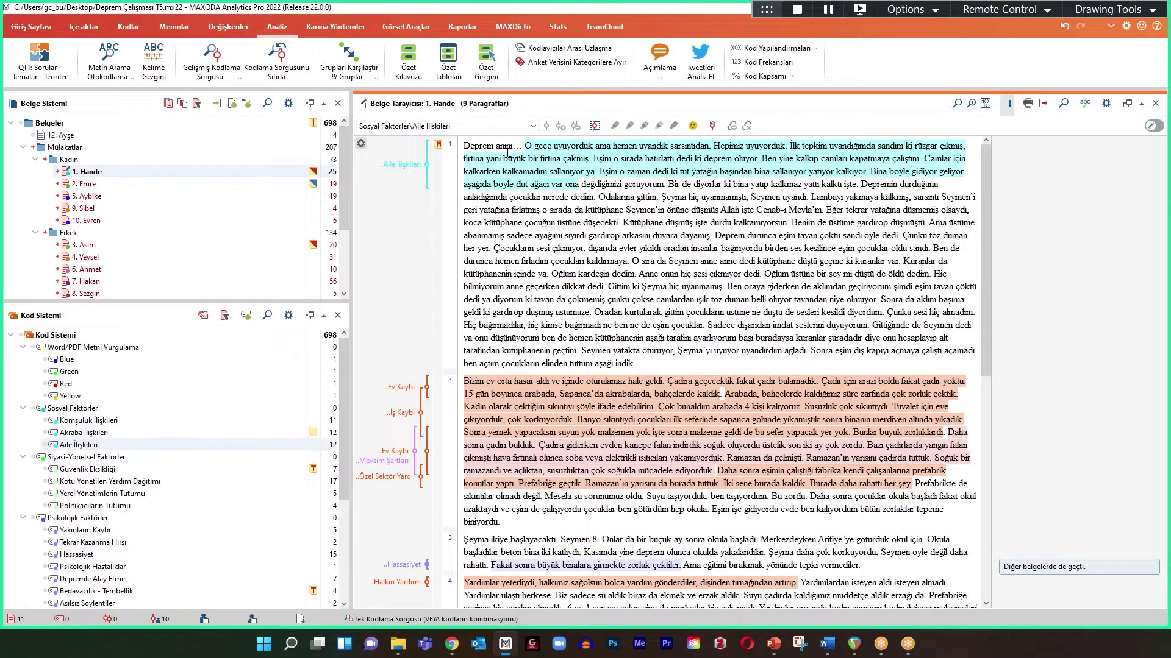
click(405, 169)
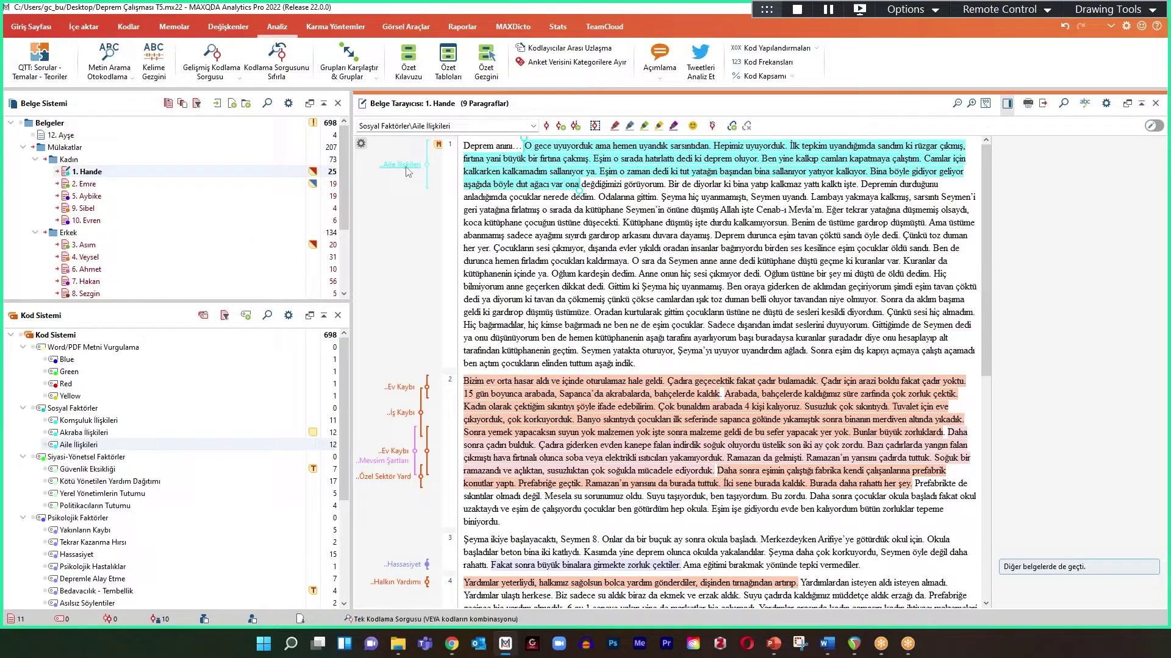
click(623, 236)
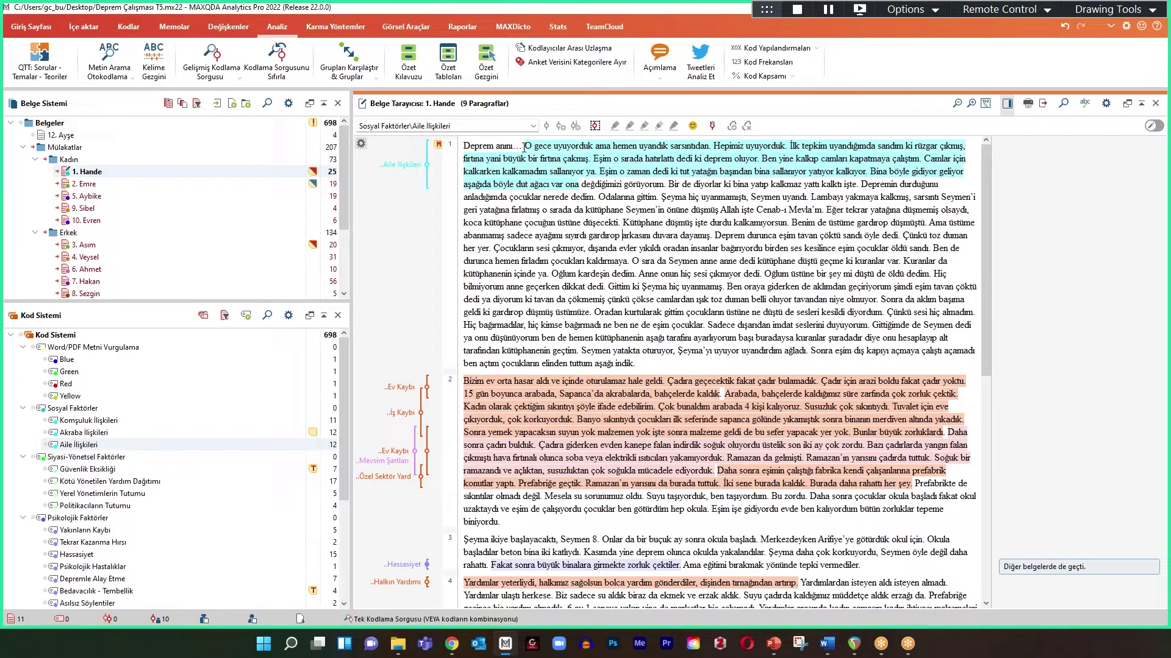
- Try to recode the Aile İlişkileri segment with a longer selection from "O gece uyuyorduk" to "çocuklar nerede dedim"
drag(524, 147, 596, 200)
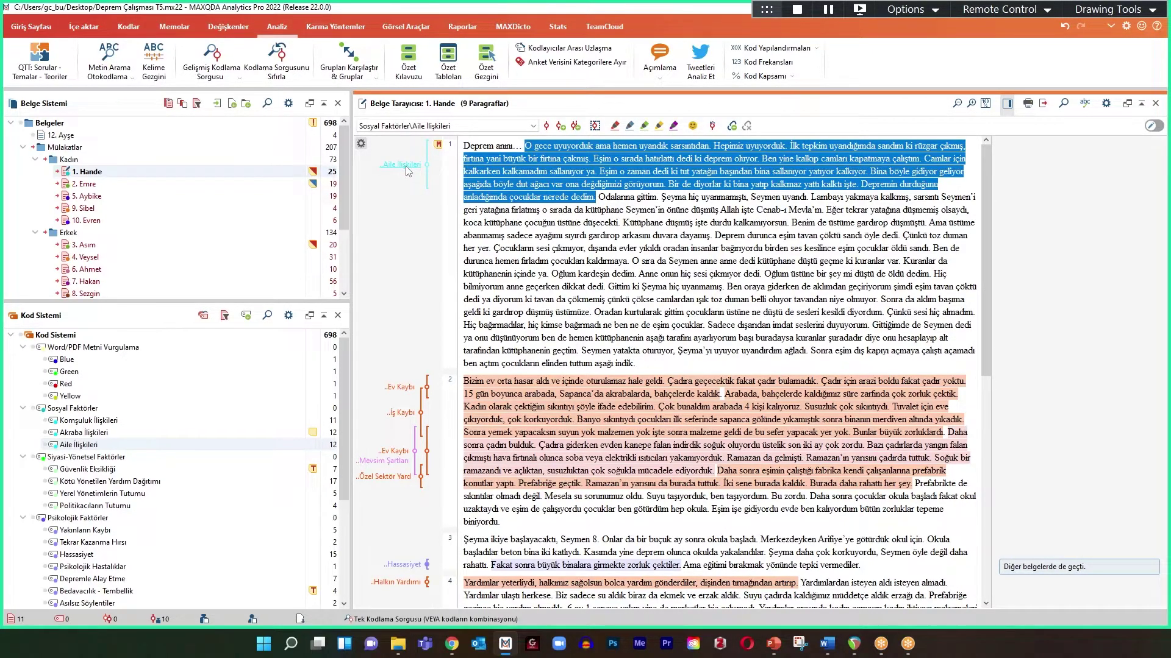
right_click(426, 165)
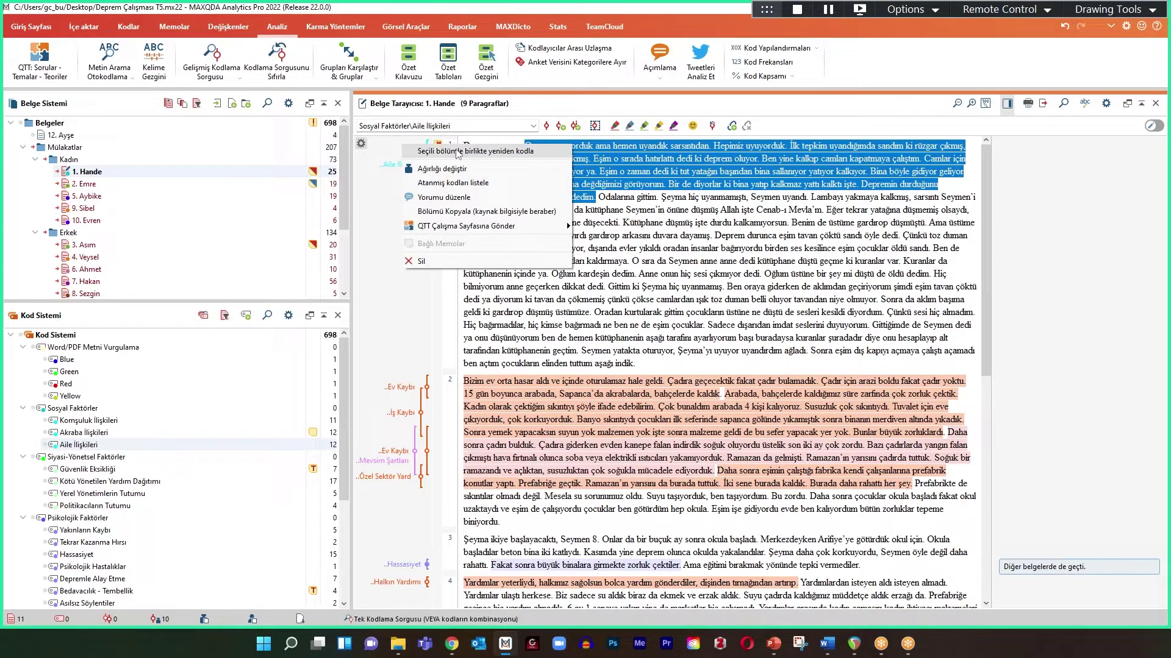
click(457, 152)
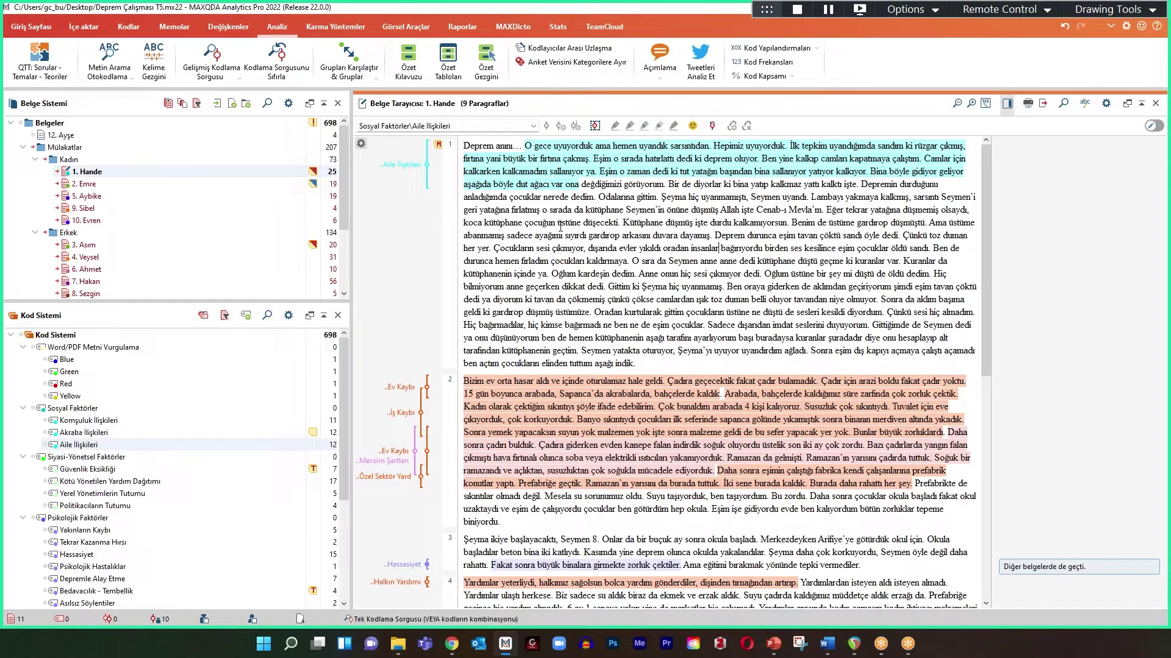
- Extend the Aile İlişkileri coded segment in paragraph 1 to end at "çocukları kaldırmaya" and accept the adjusted boundary
click(401, 166)
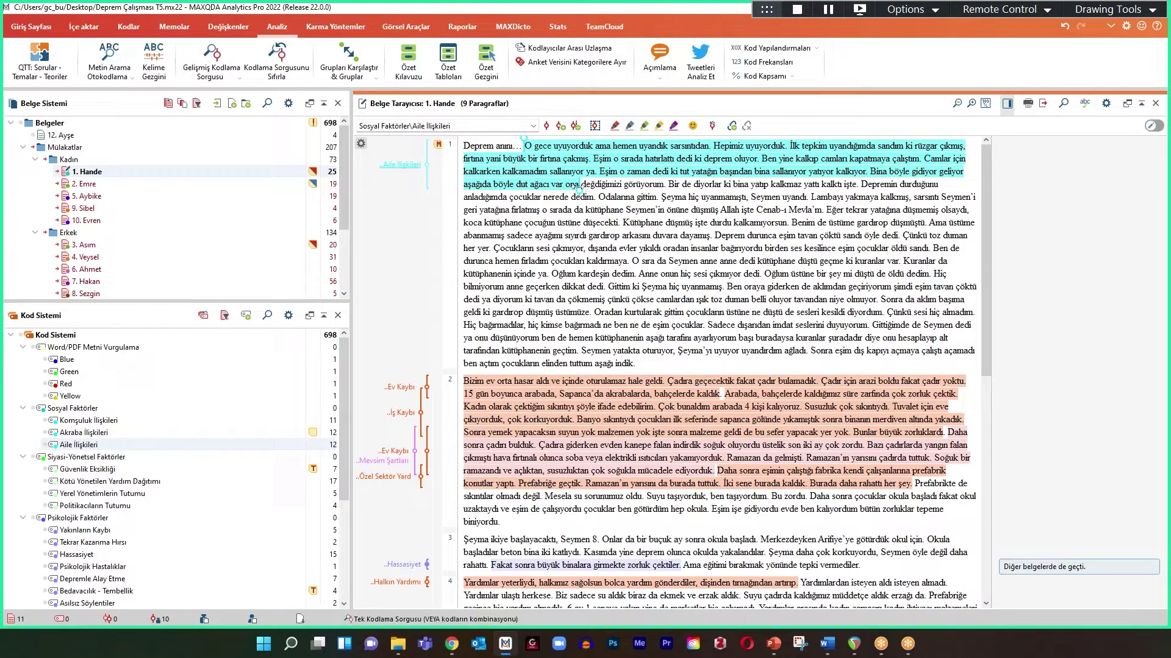
drag(580, 186, 589, 200)
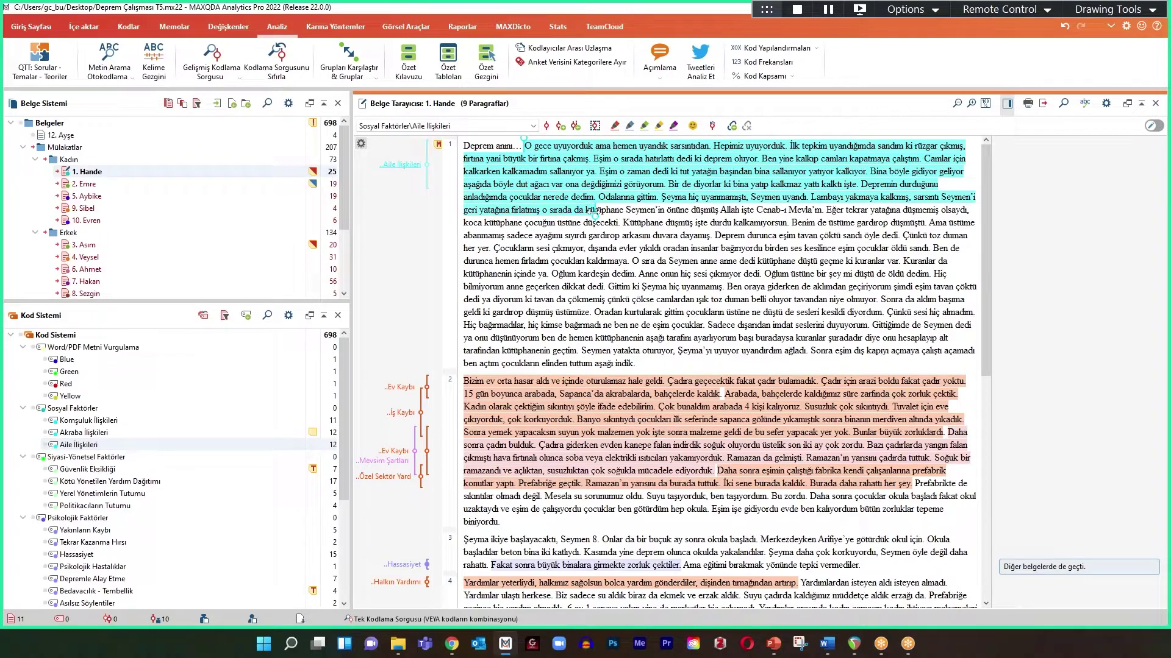
drag(591, 212, 632, 264)
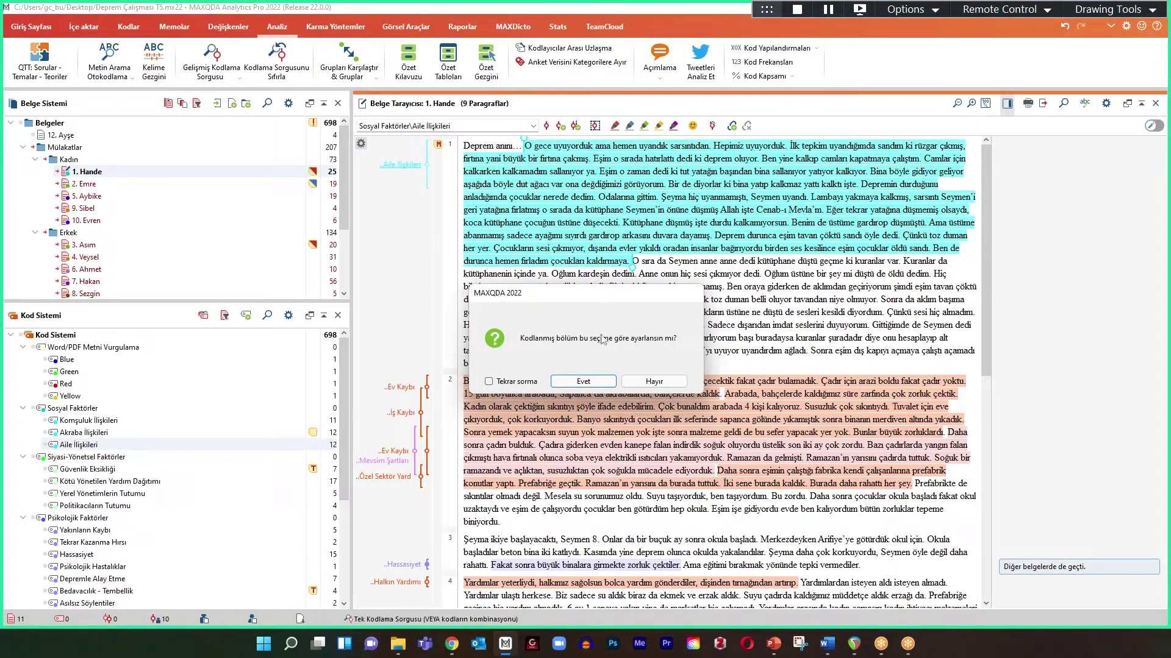
click(559, 384)
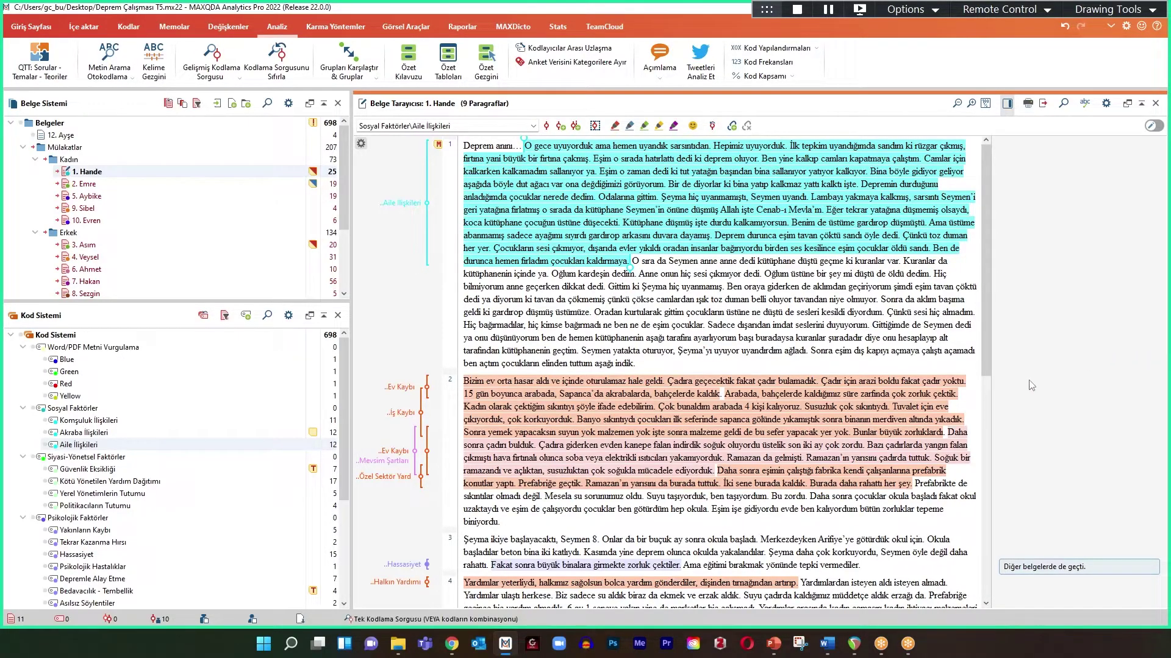
- Switch to Word and examine the focus group transcript's title, location, duration and participant lines
click(773, 644)
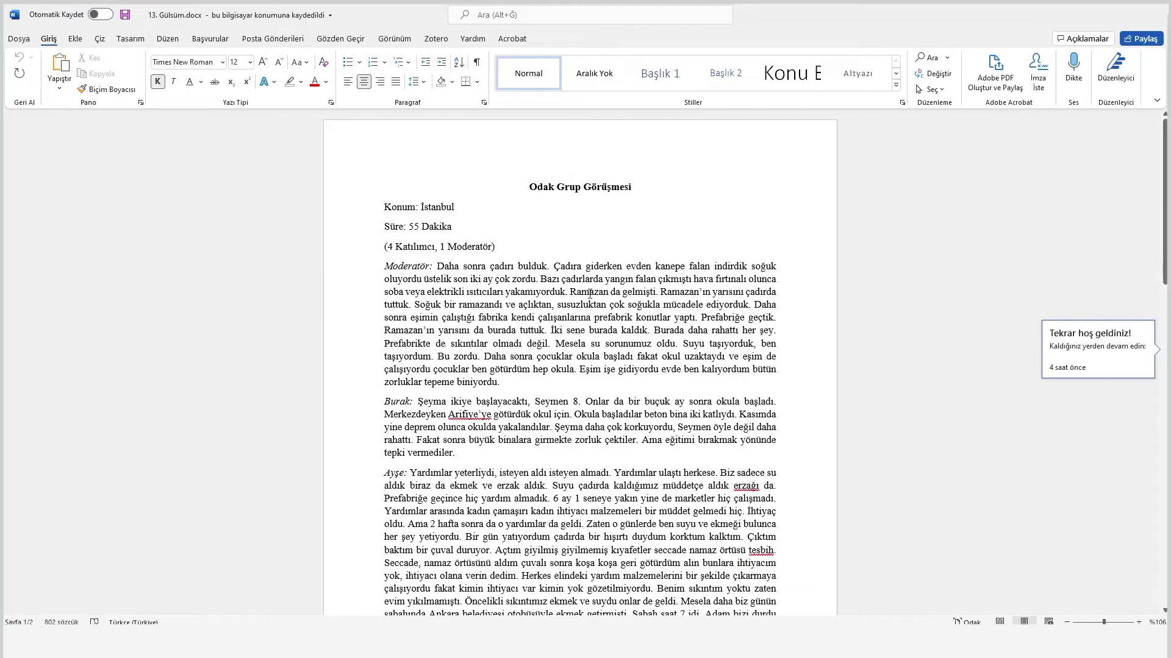
drag(529, 188, 659, 187)
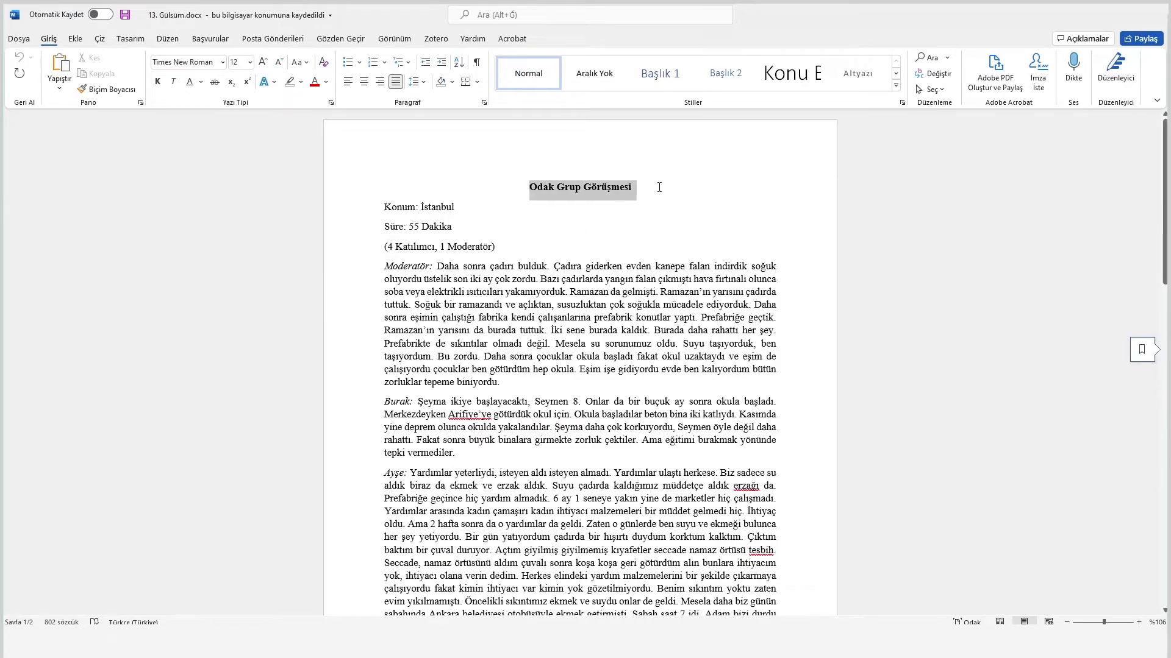
click(570, 343)
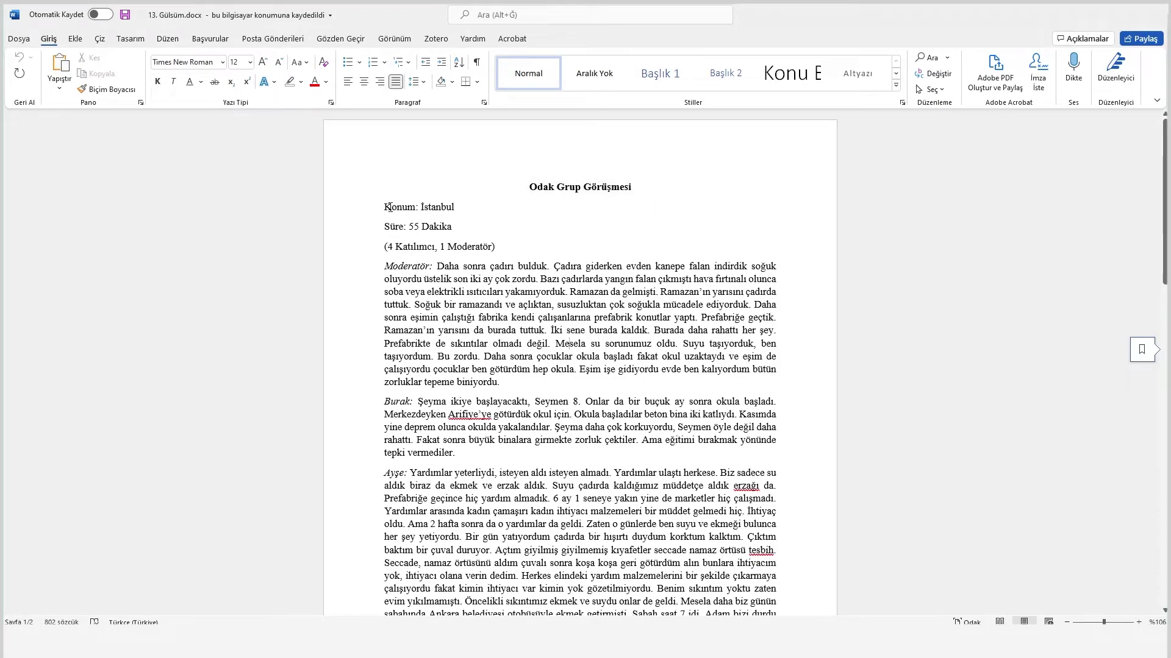
drag(388, 207, 454, 208)
click(441, 208)
double_click(392, 227)
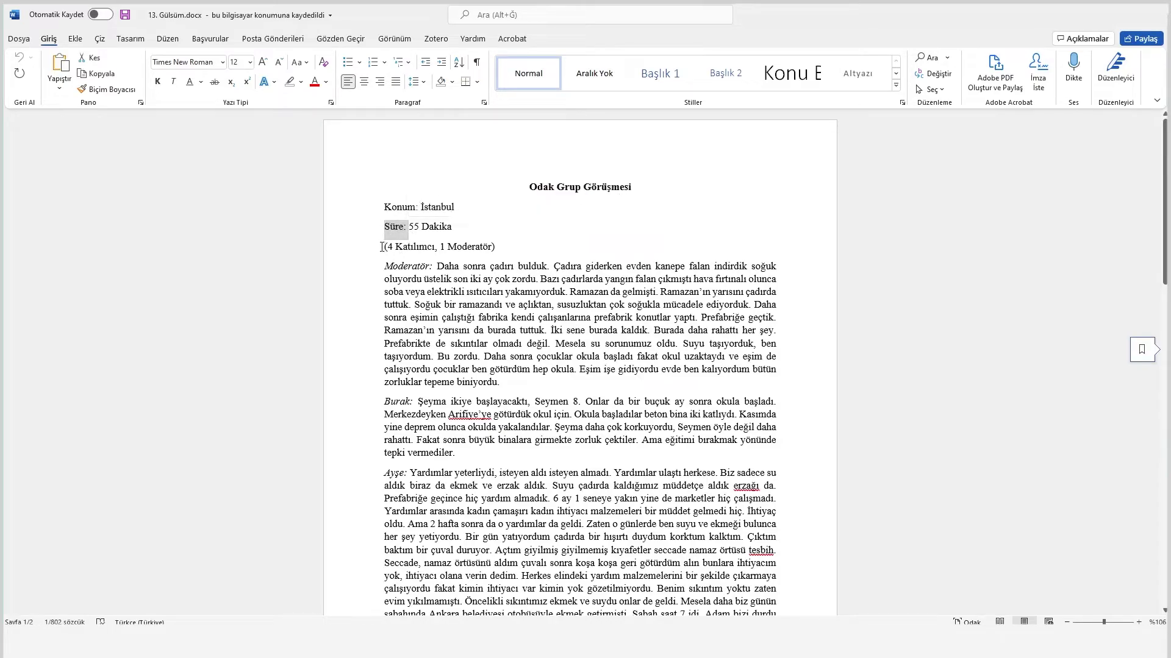
drag(385, 246, 435, 246)
double_click(450, 247)
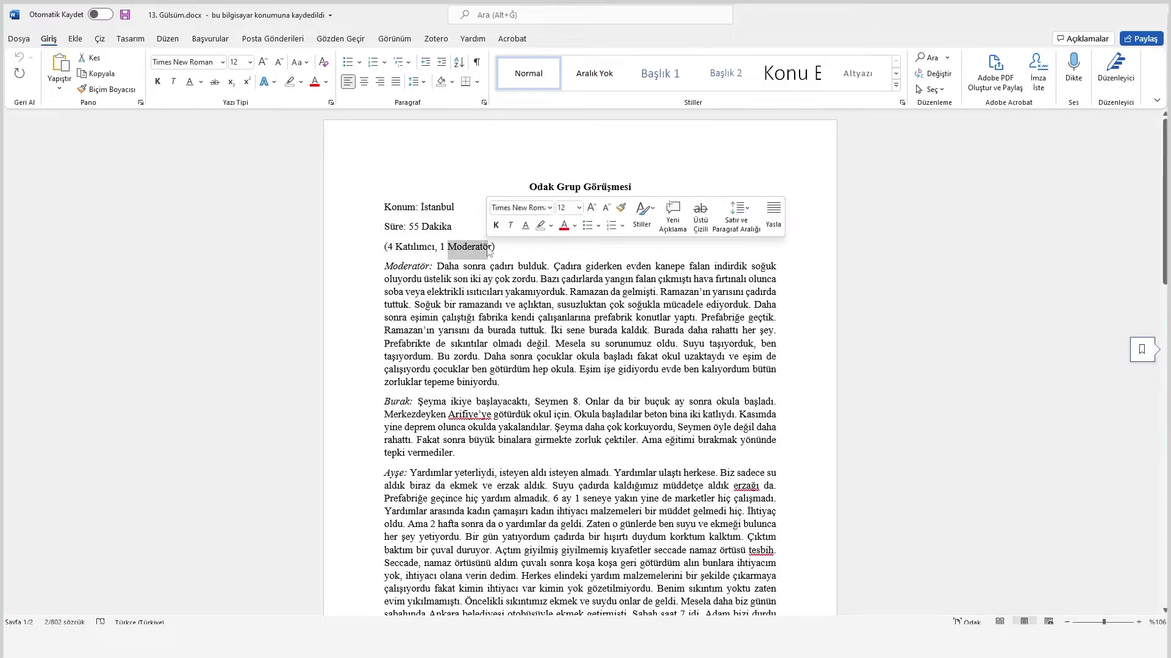
click(506, 382)
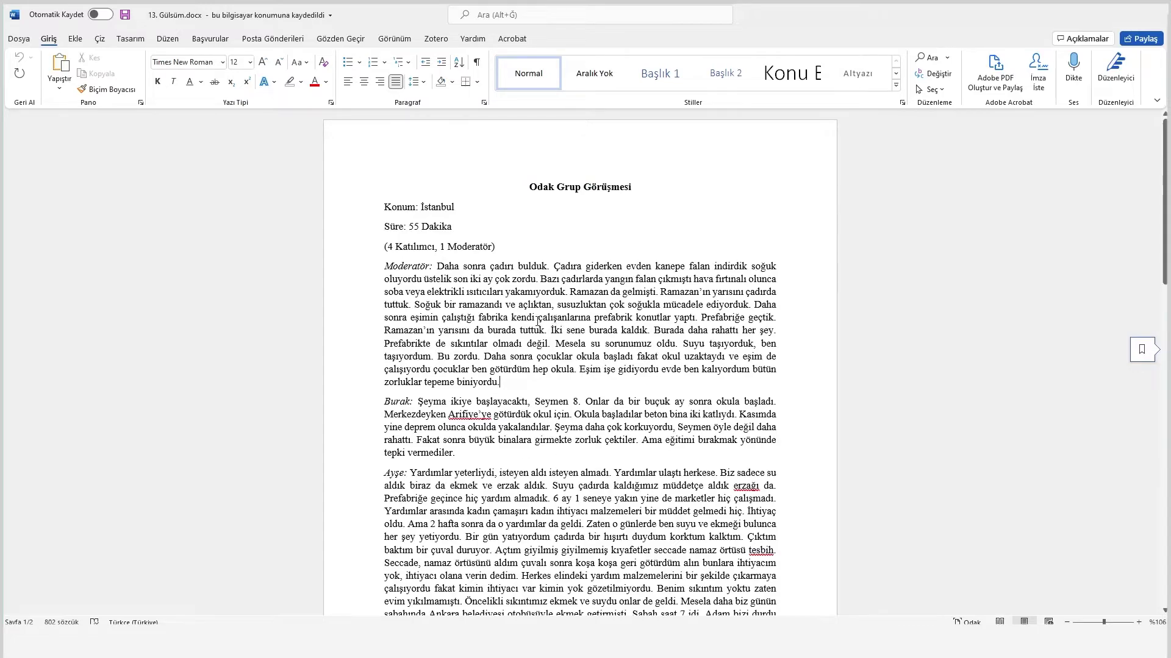
- Examine the italic speaker labels that open the first paragraphs of the focus group transcript
drag(387, 266, 432, 266)
click(432, 266)
key(shift+End)
double_click(403, 267)
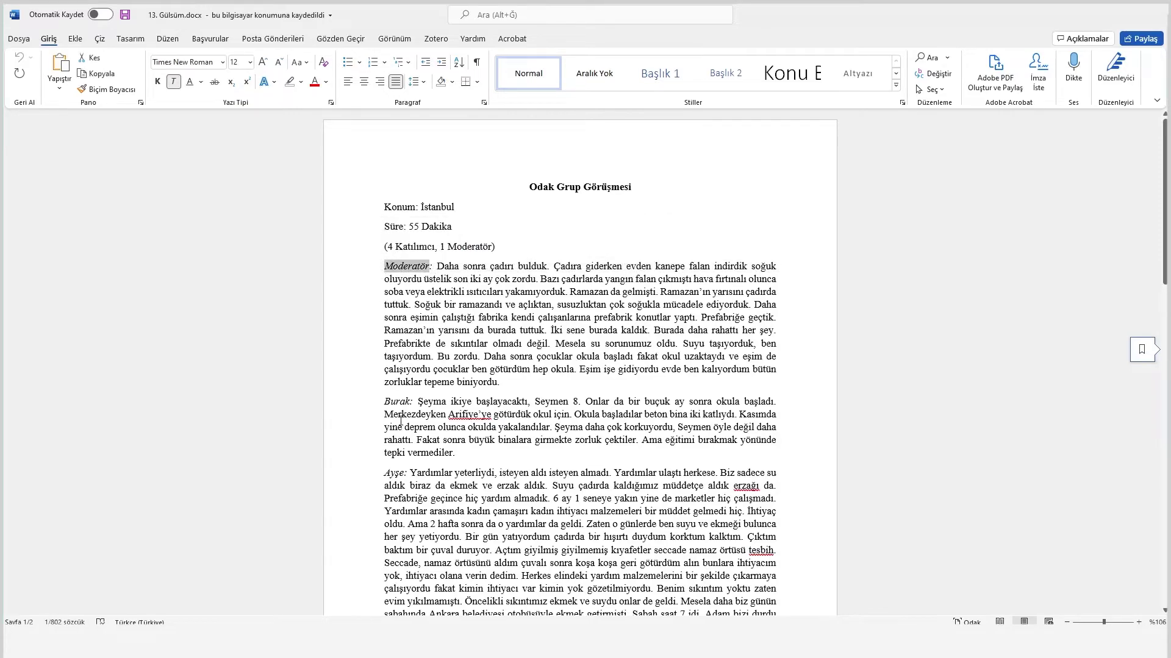
drag(380, 401, 412, 401)
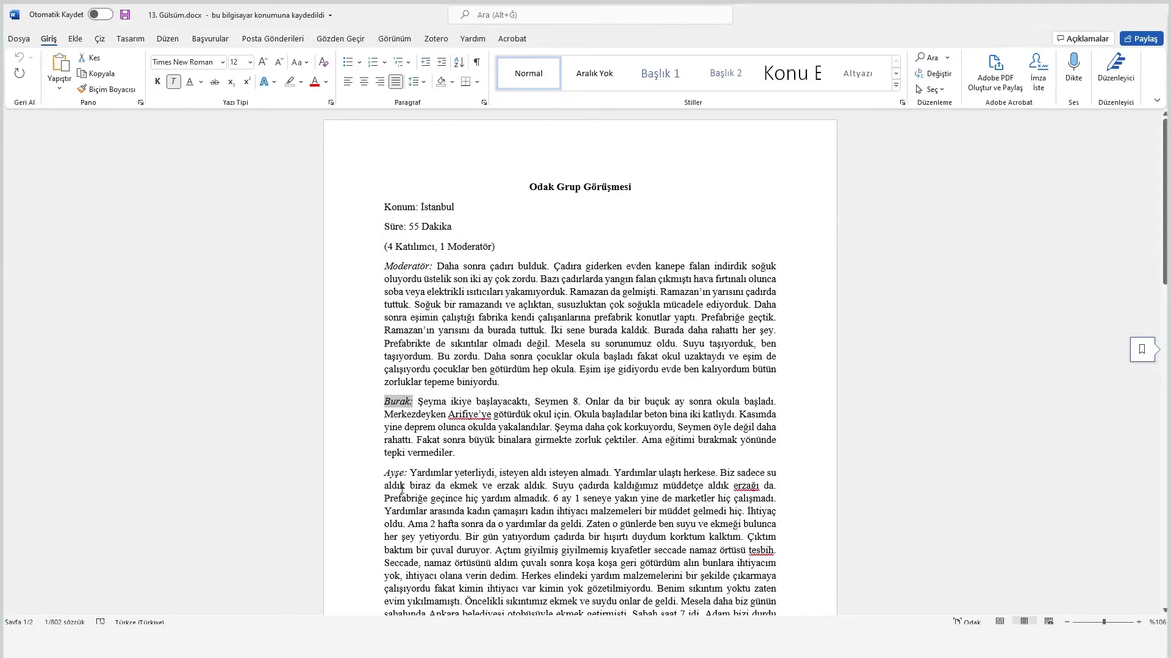
drag(386, 474, 419, 437)
- Examine the remaining speaker labels to the transcript's end, including the repeated Moderatör label and the misspelled participant label on page 2
scroll(388, 437, down, 6)
drag(384, 482, 439, 483)
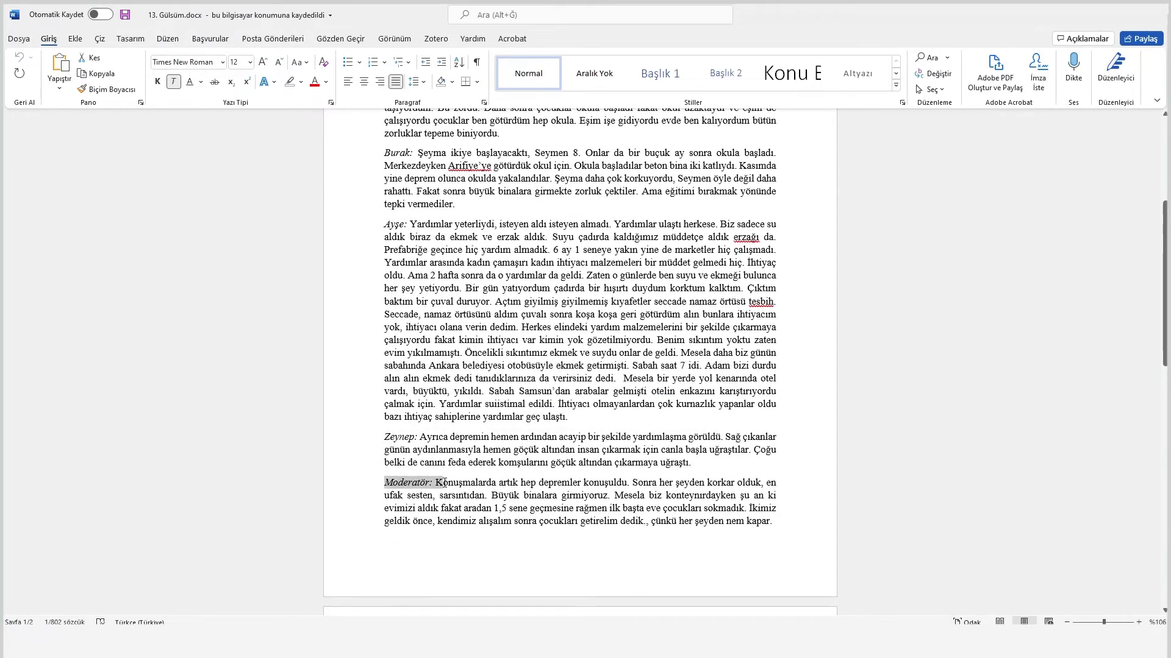
scroll(435, 483, down, 4)
scroll(435, 482, down, 2)
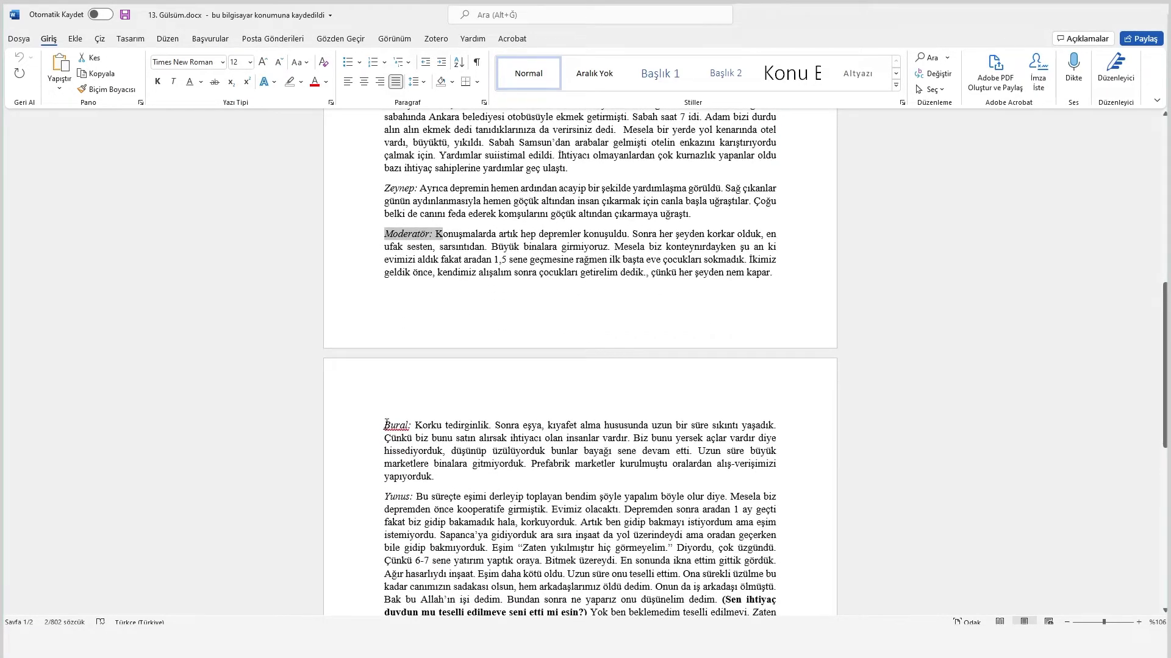
drag(386, 425, 410, 426)
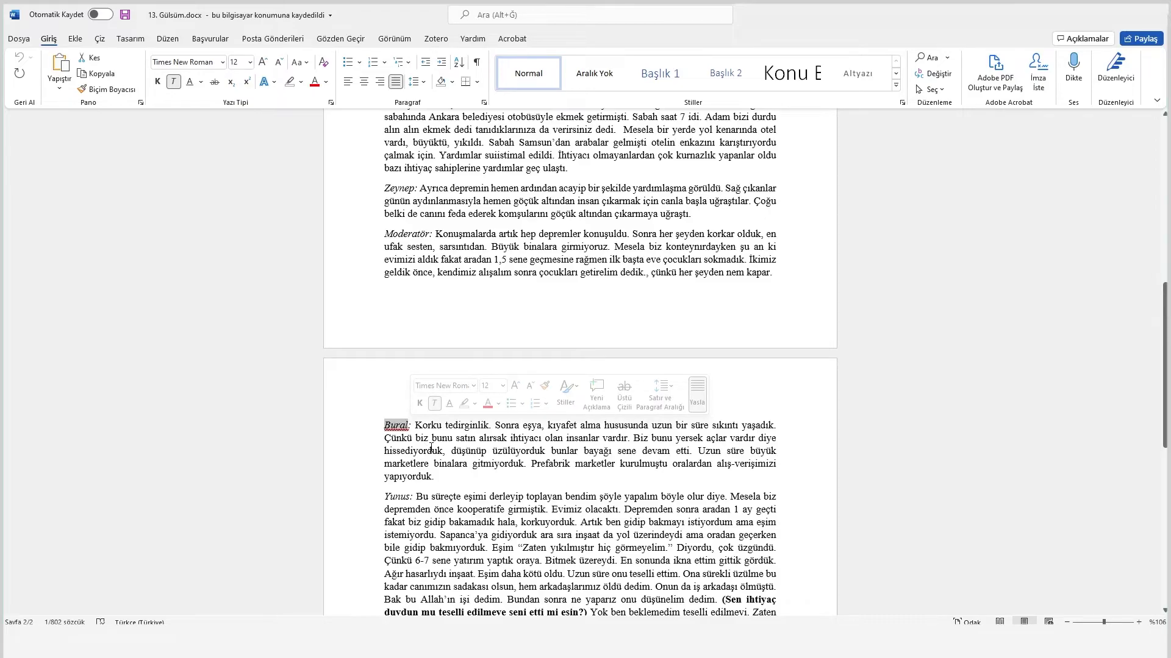
scroll(431, 448, down, 10)
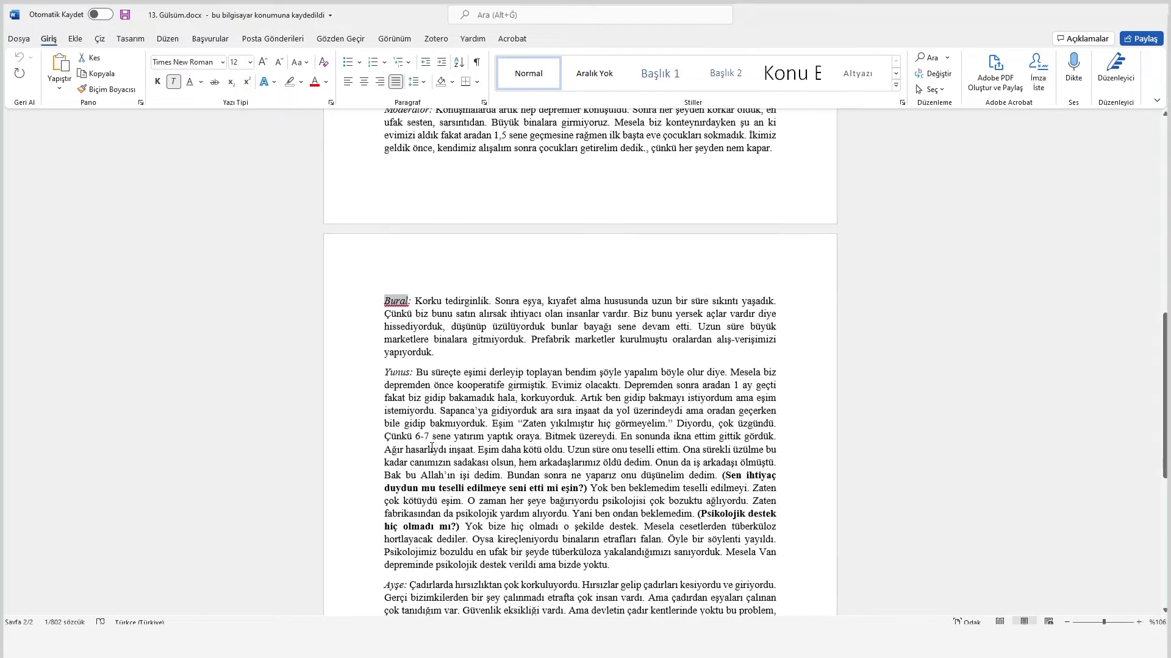
click(390, 307)
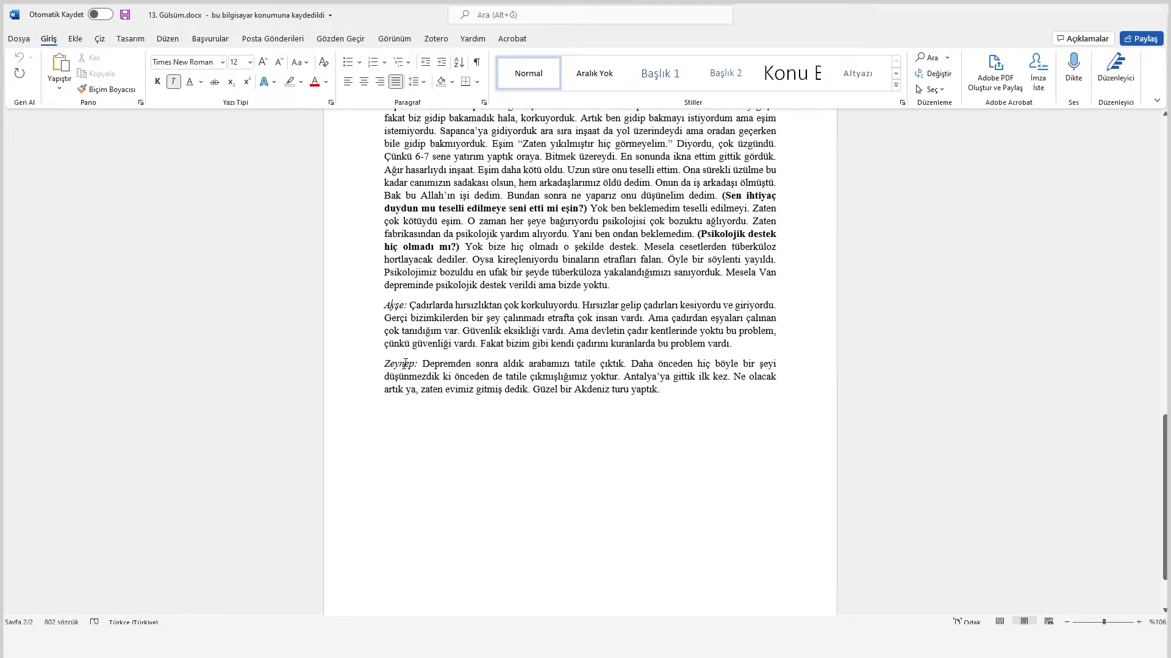
scroll(405, 365, up, 12)
scroll(451, 429, up, 10)
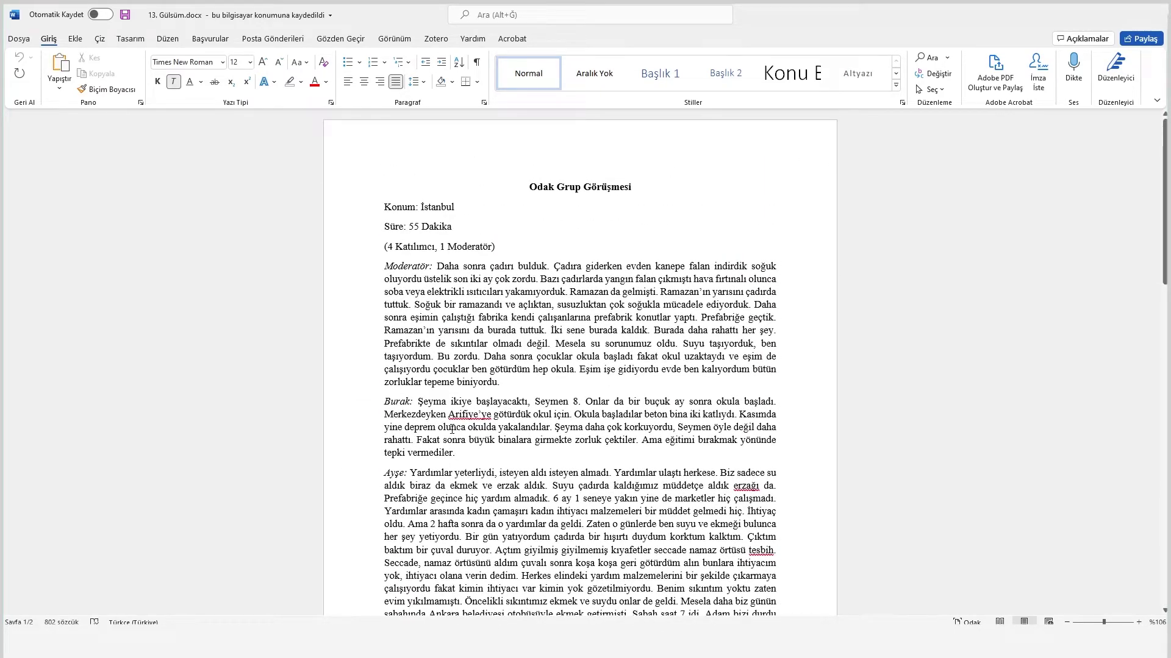
- Close the focus group transcript in Word and switch back to the MAXQDA project
drag(768, 15, 701, 125)
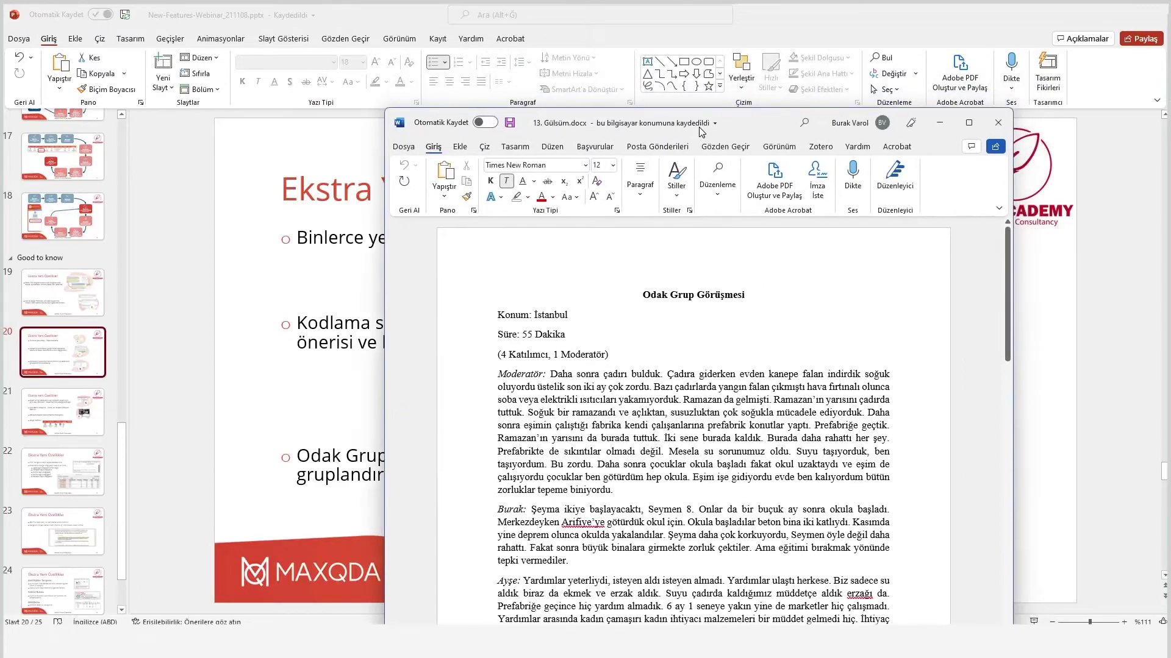
click(998, 124)
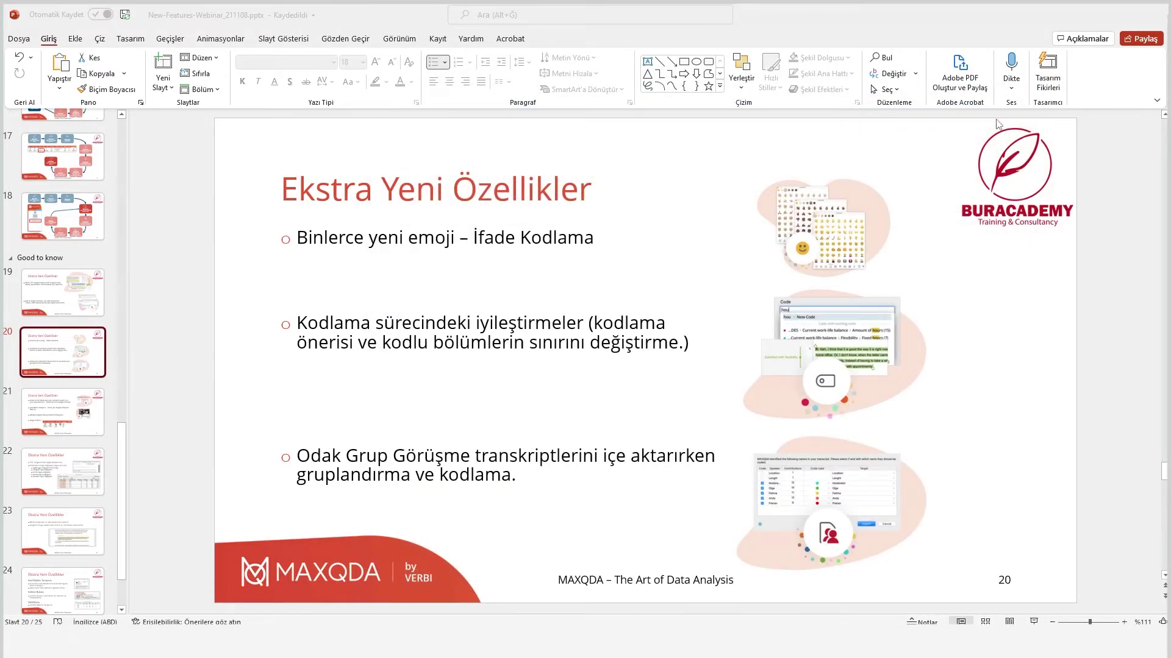
key(alt+Tab)
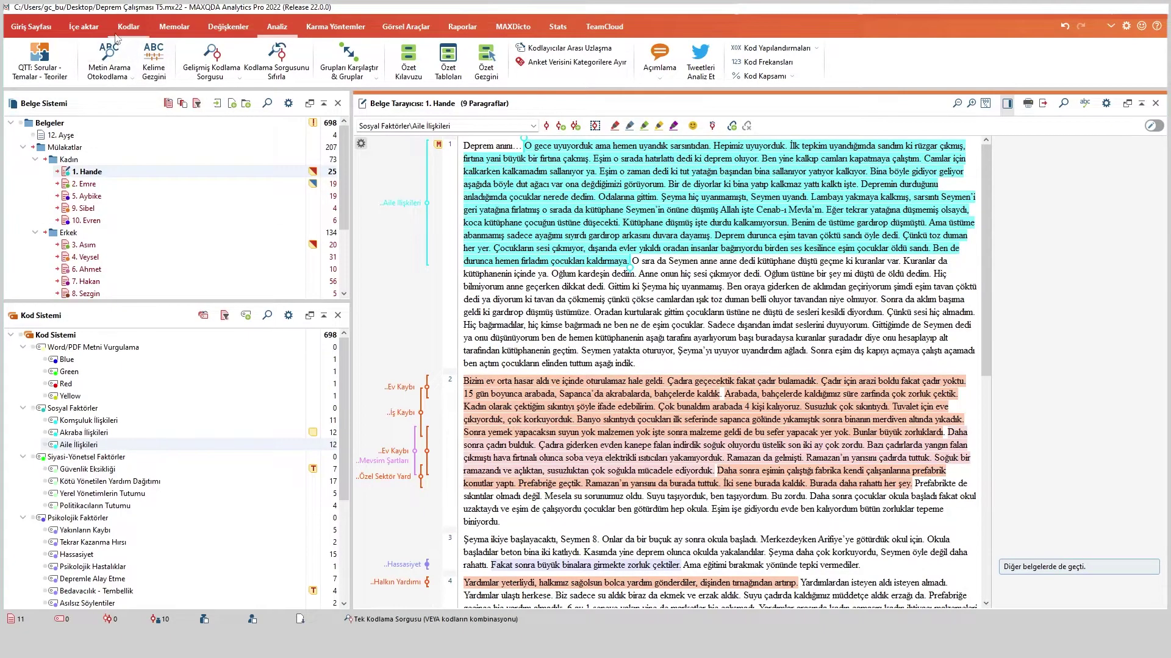
- Start importing Word document 13 from the desktop as a focus group transcript without timestamps
click(96, 28)
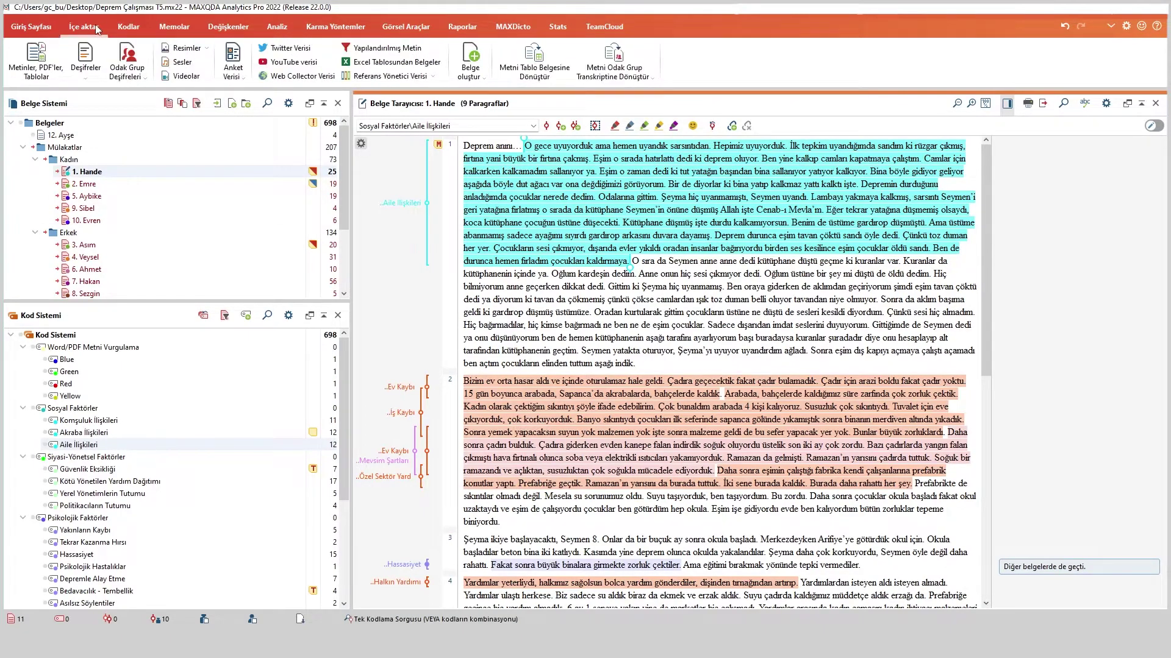
click(131, 75)
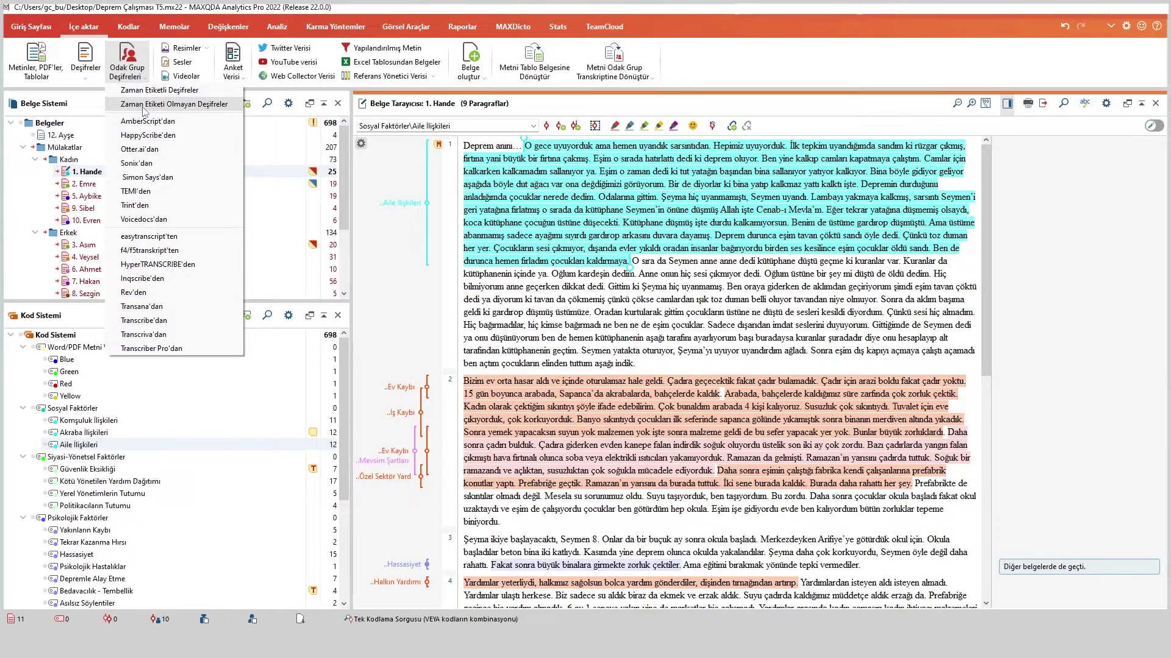
click(186, 104)
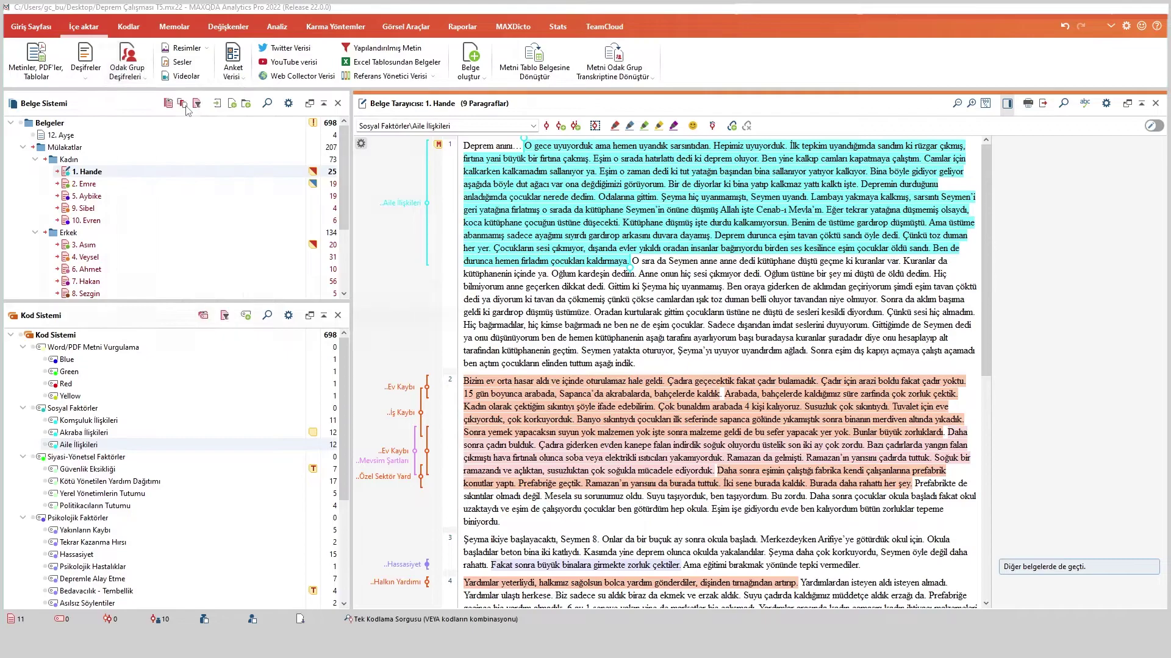
click(150, 193)
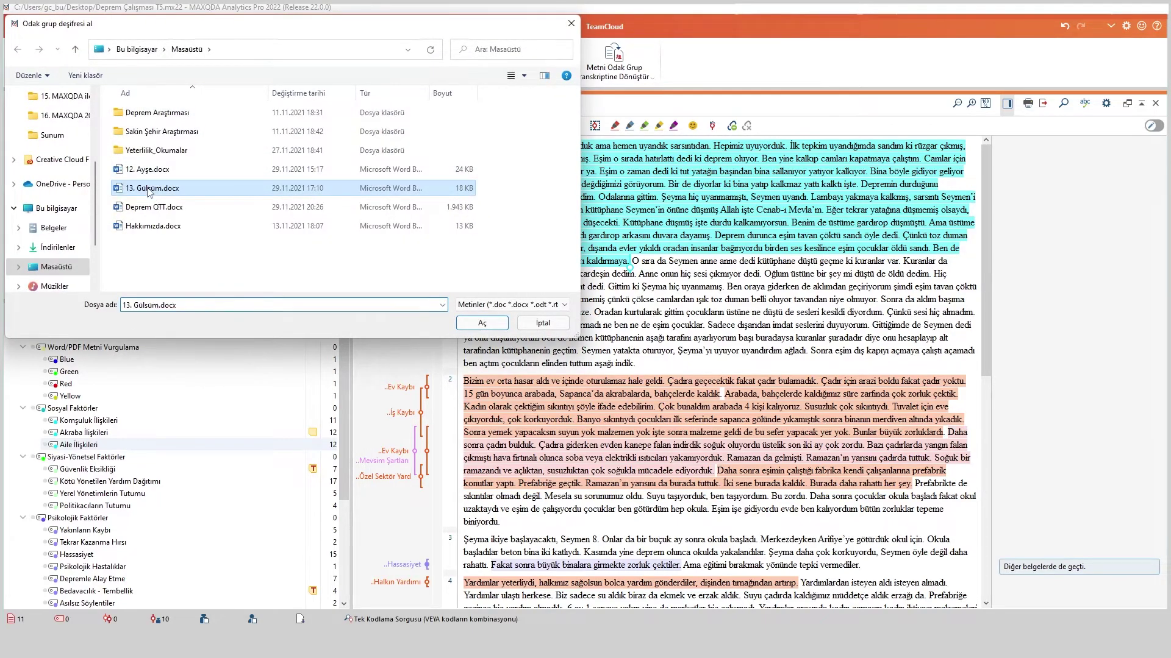
click(487, 330)
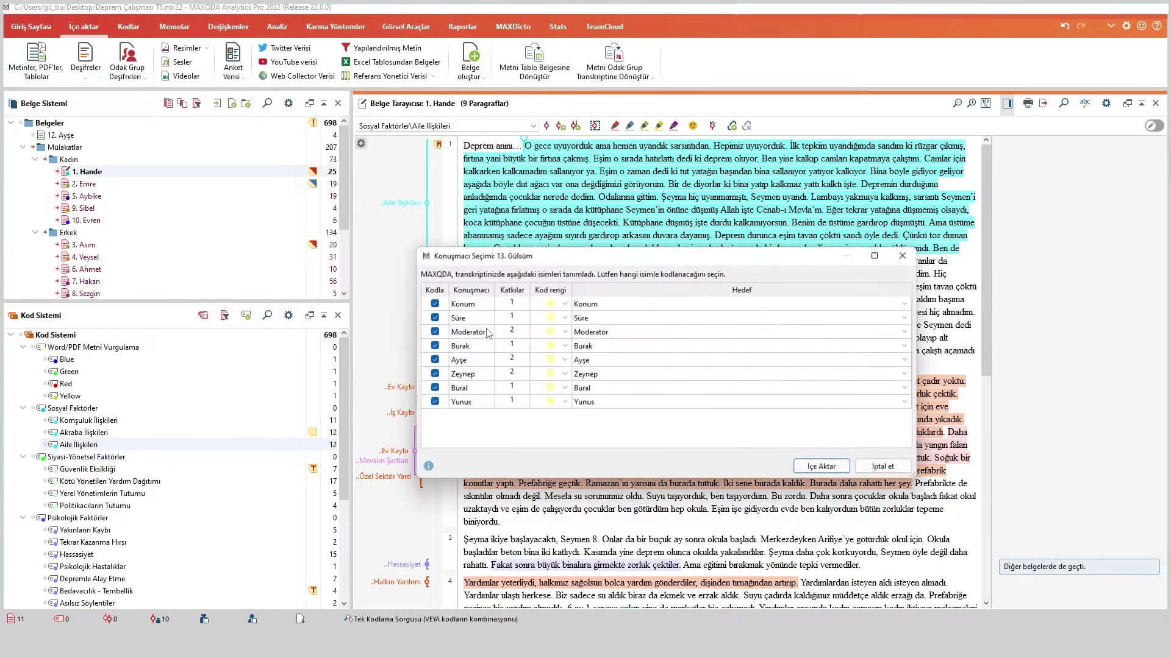
- Set Konum's code colour to turquoise, and exclude Konum and Süre from the speakers that get coded
drag(601, 262, 567, 184)
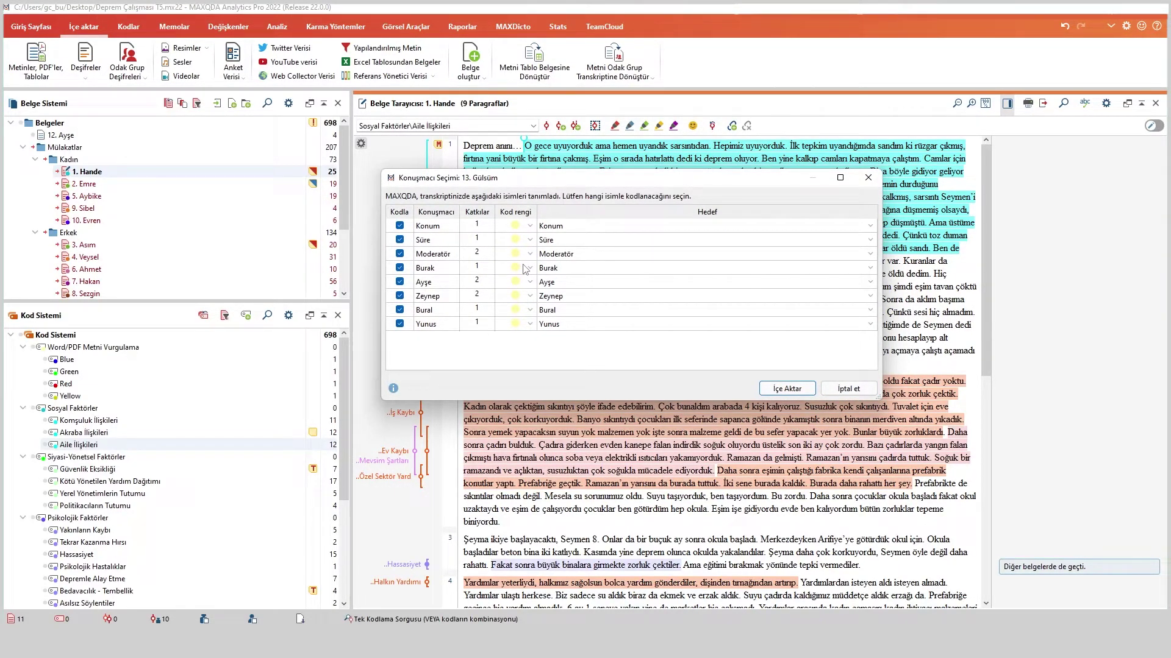
click(529, 225)
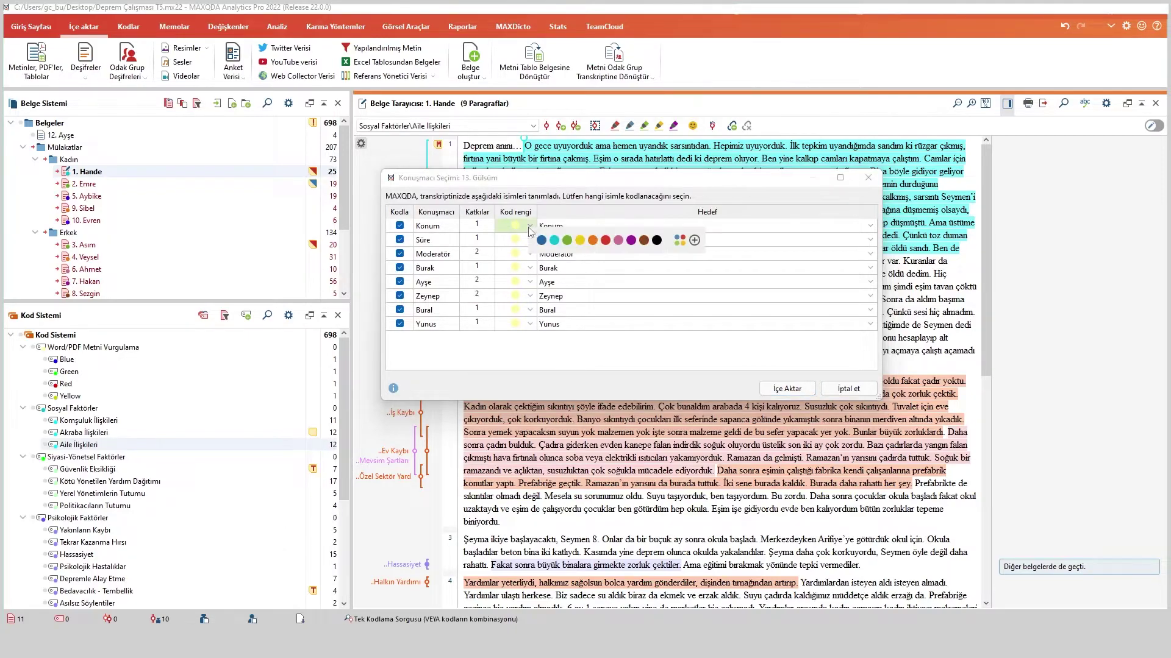
click(556, 241)
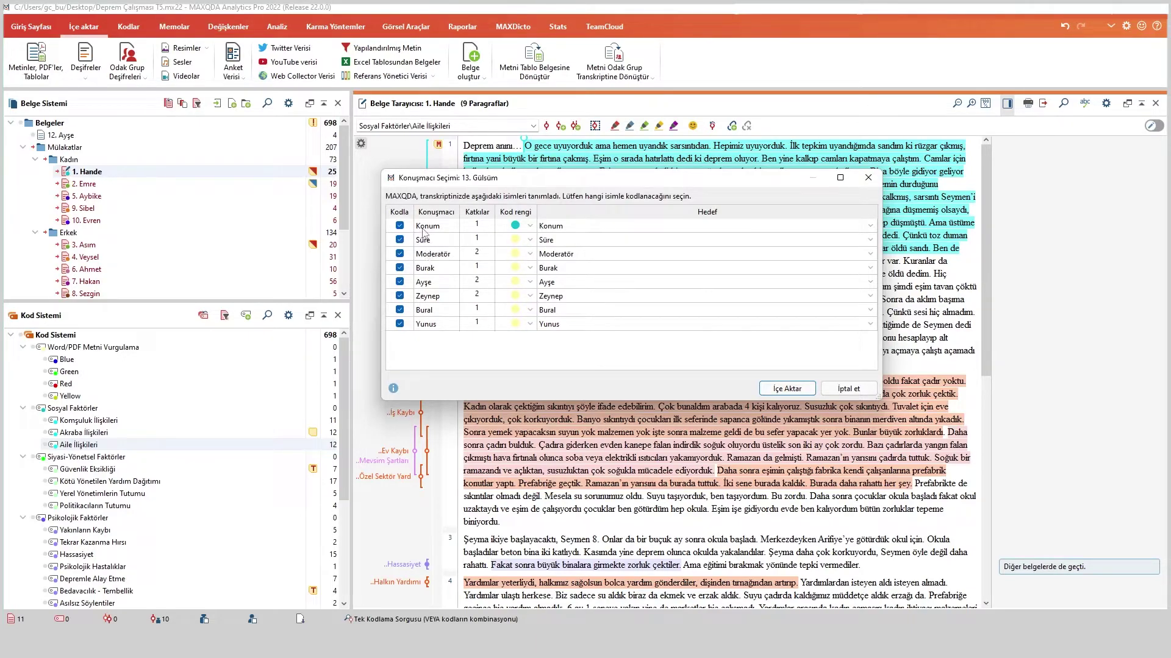
click(400, 227)
click(400, 240)
- Set the speaker code colours to turquoise for Moderatör, green for the first participant and yellow for the second
click(530, 253)
click(533, 270)
click(530, 268)
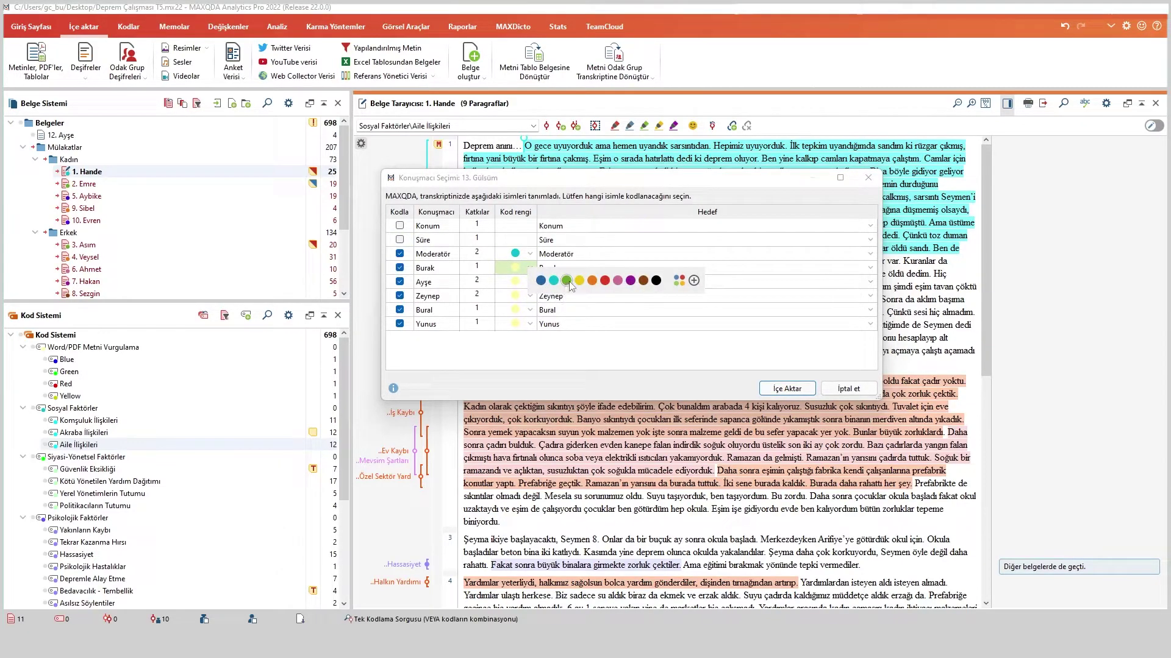
click(568, 280)
click(530, 282)
click(581, 294)
- Set the code colours of the last three listed speakers to red, violet (Menekşe) and brown, in that order
click(530, 296)
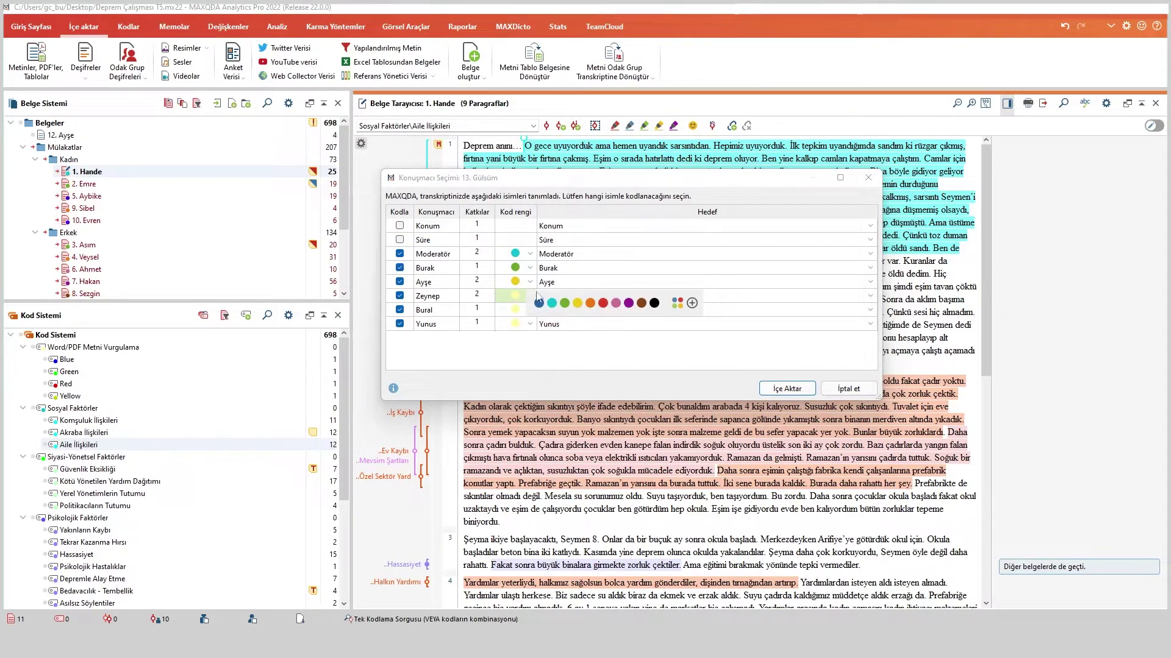
click(608, 308)
click(515, 312)
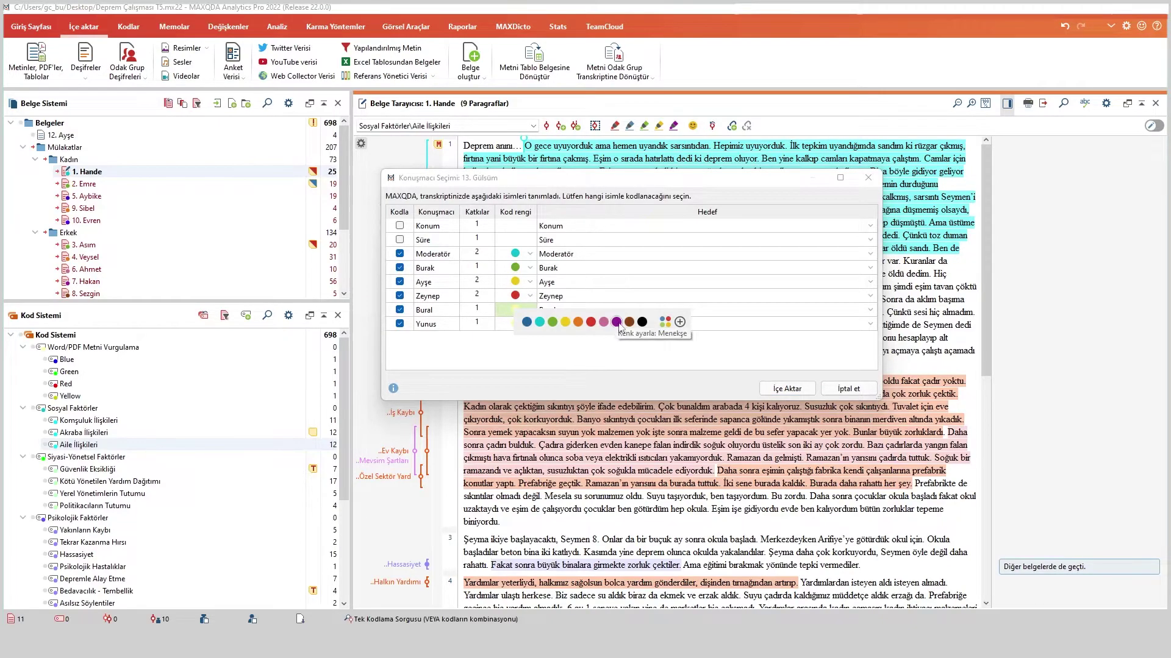
click(621, 324)
click(528, 323)
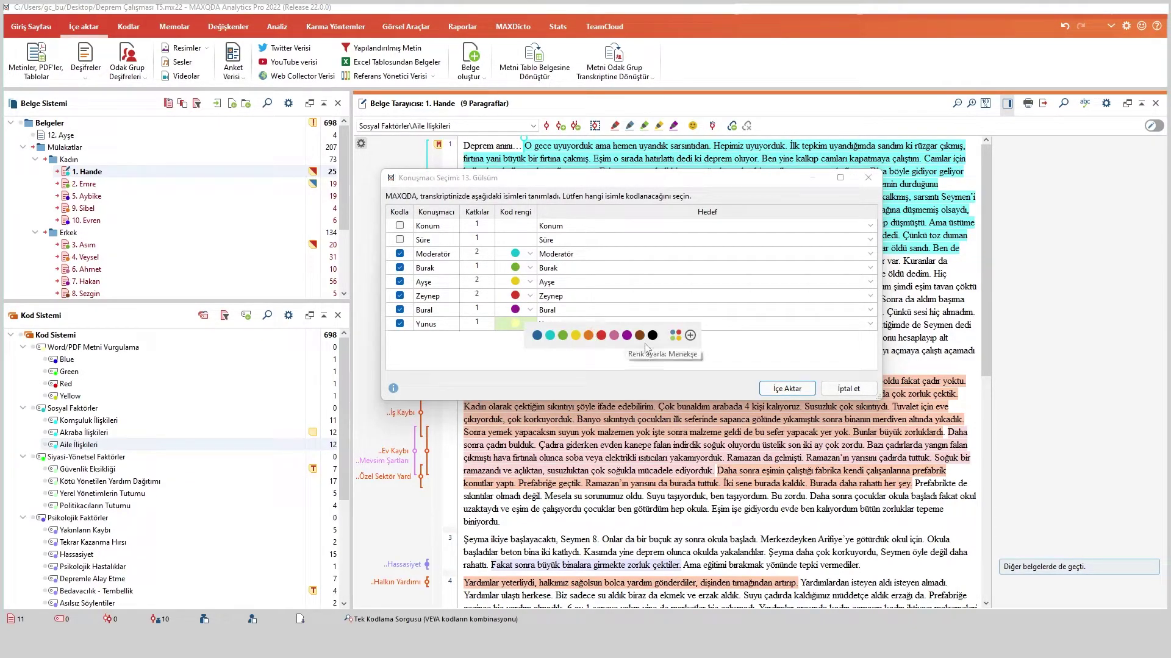
click(634, 338)
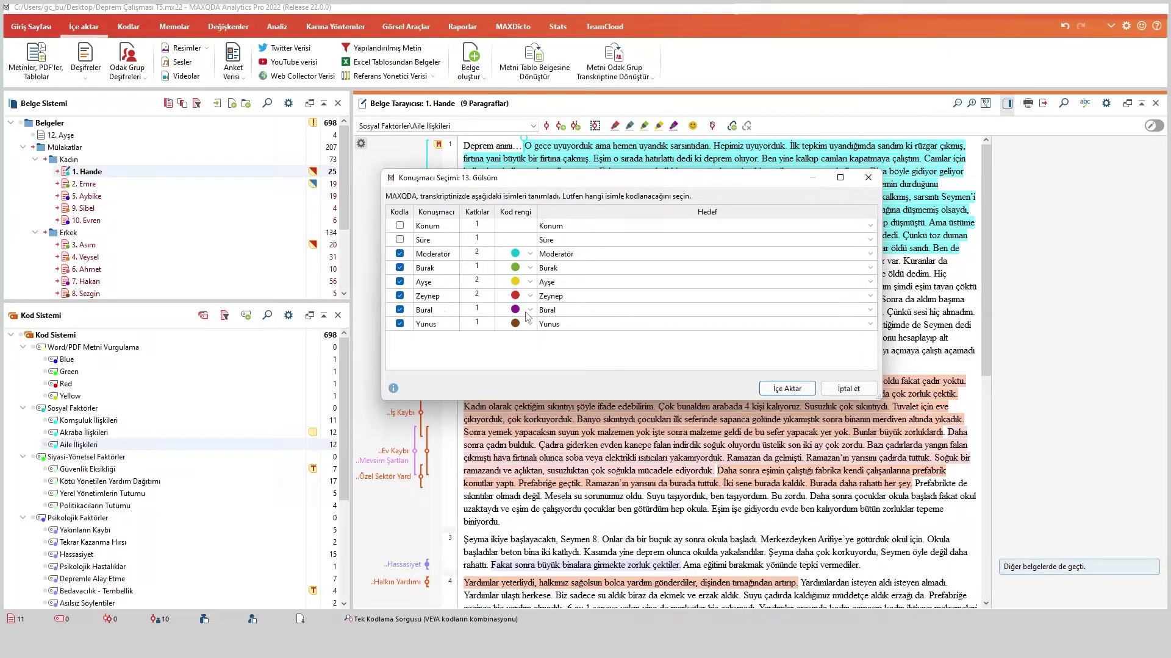
- Assign the misspelled duplicate speaker to the first participant as target, keep Moderatör's own target, and import the transcript
click(547, 310)
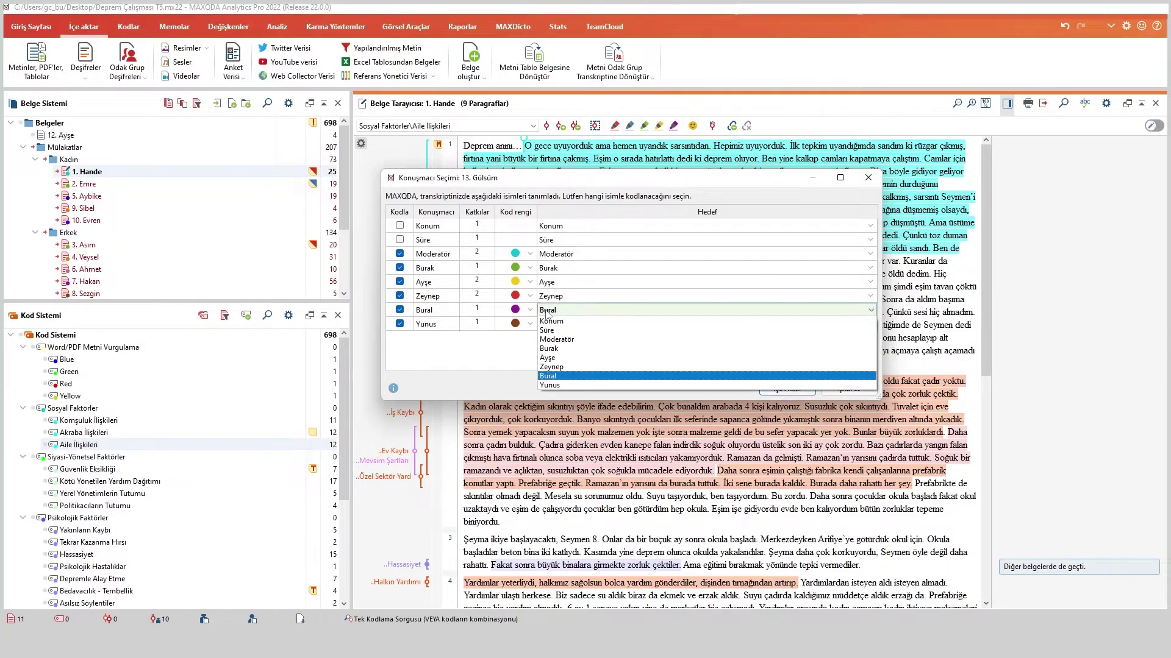
click(562, 350)
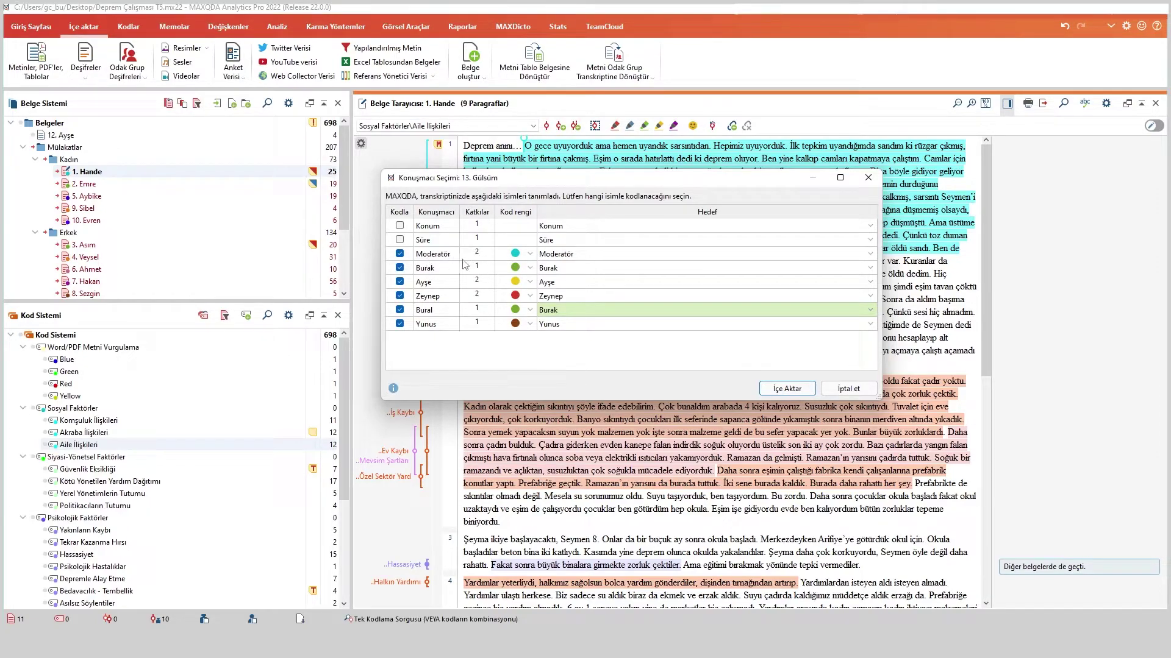
click(561, 254)
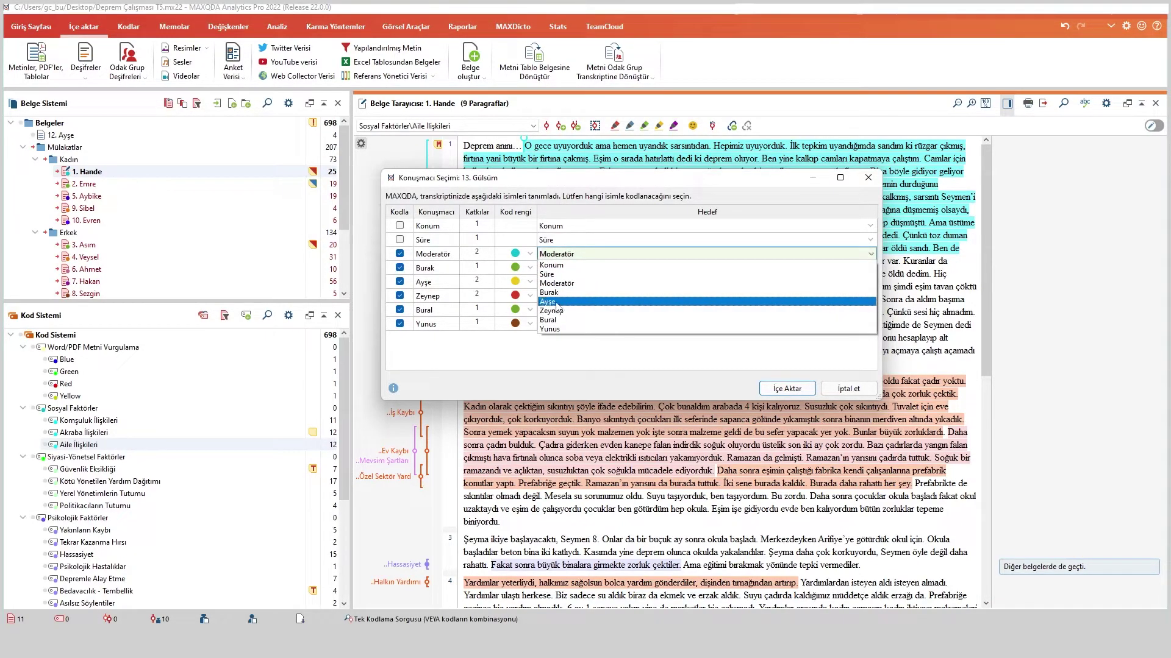
click(566, 352)
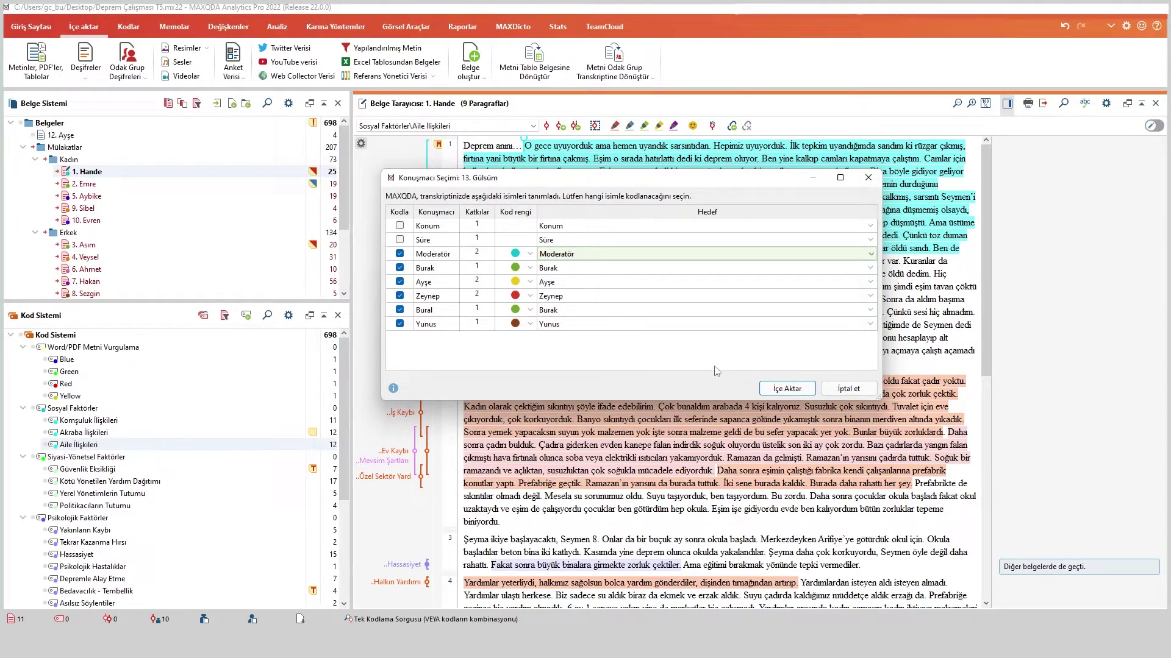
click(787, 388)
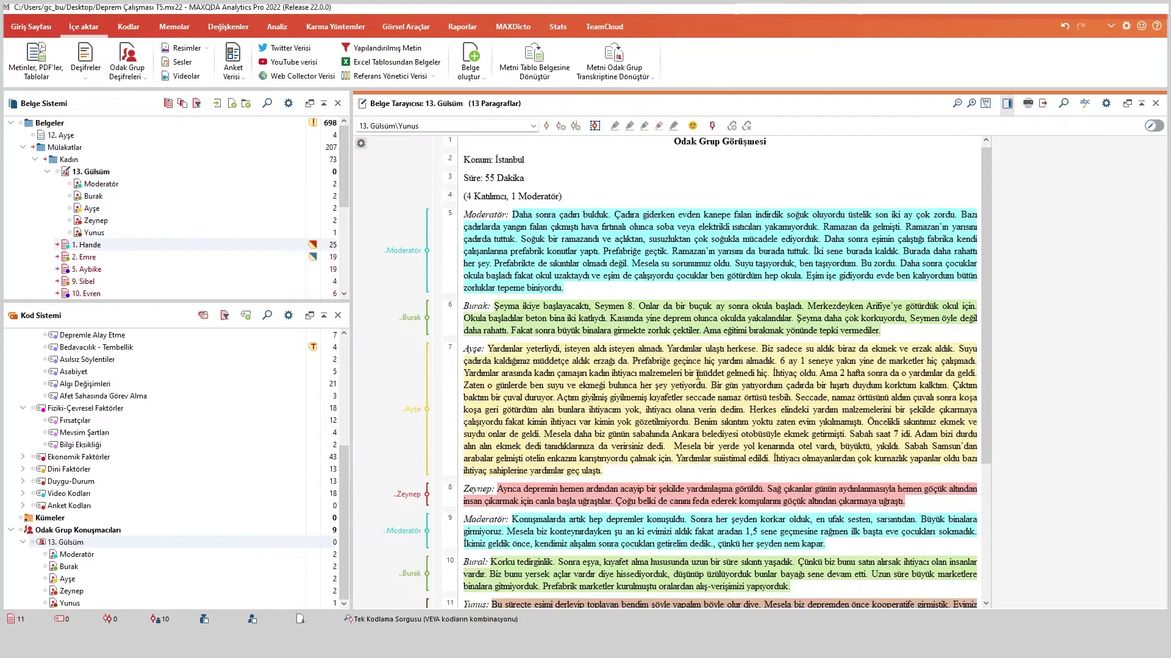
- Examine the imported focus group transcript and its coded speaker contributions, and collapse its speaker codes in the code system
click(83, 173)
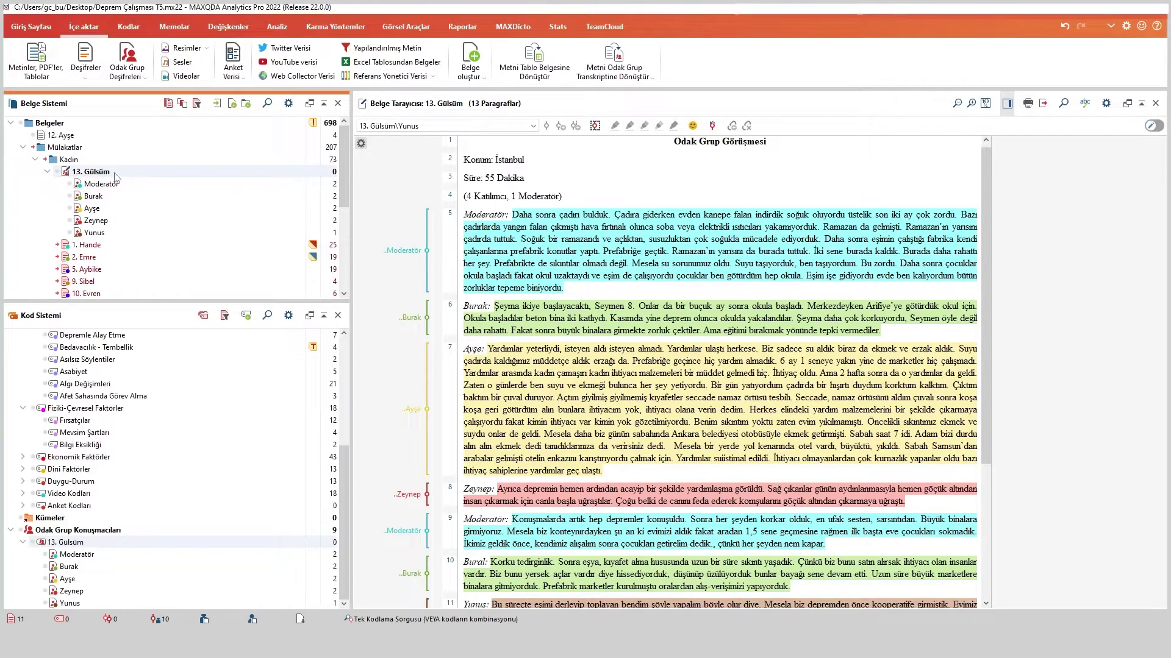
mouse_move(102, 178)
mouse_move(419, 323)
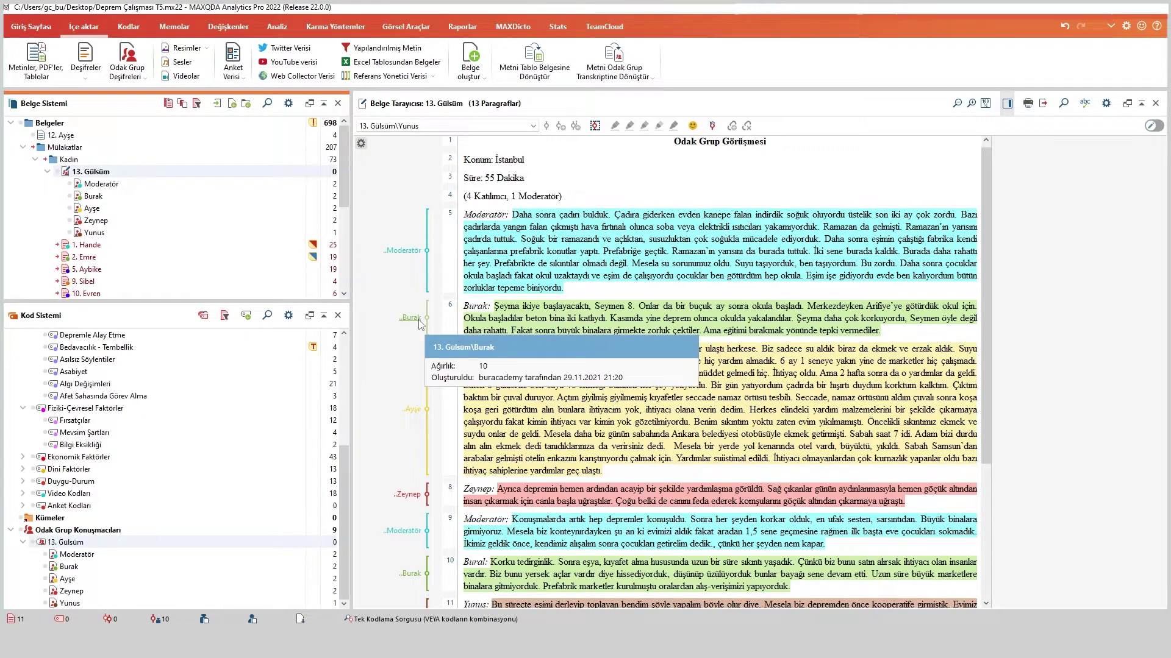
scroll(500, 298, down, 4)
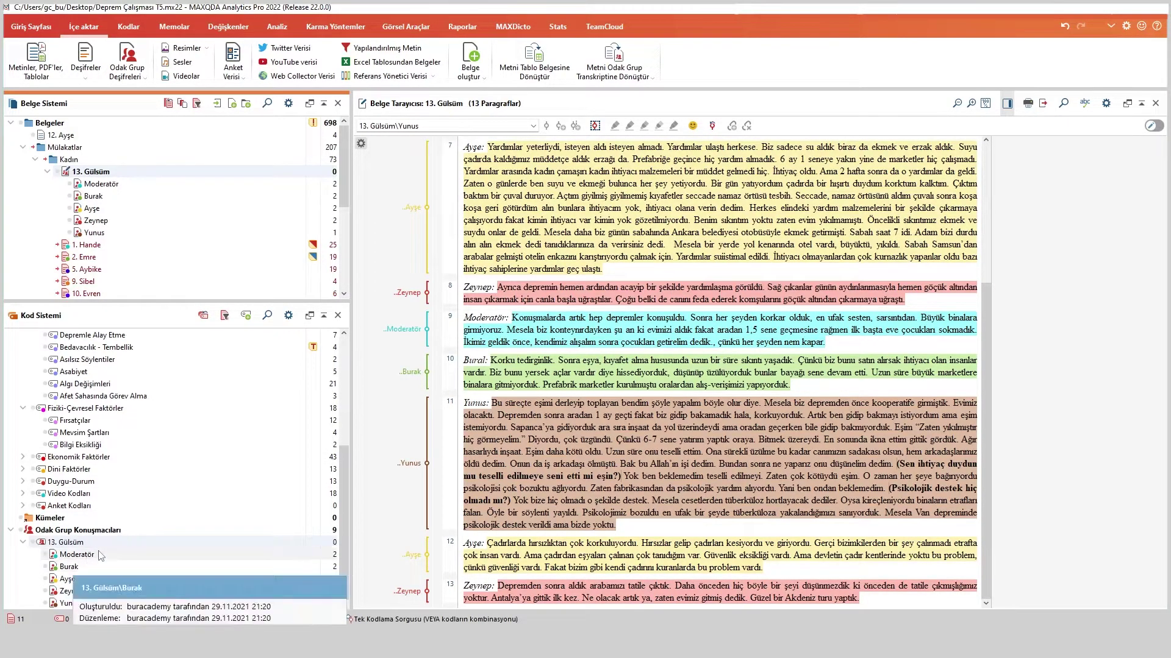
click(24, 542)
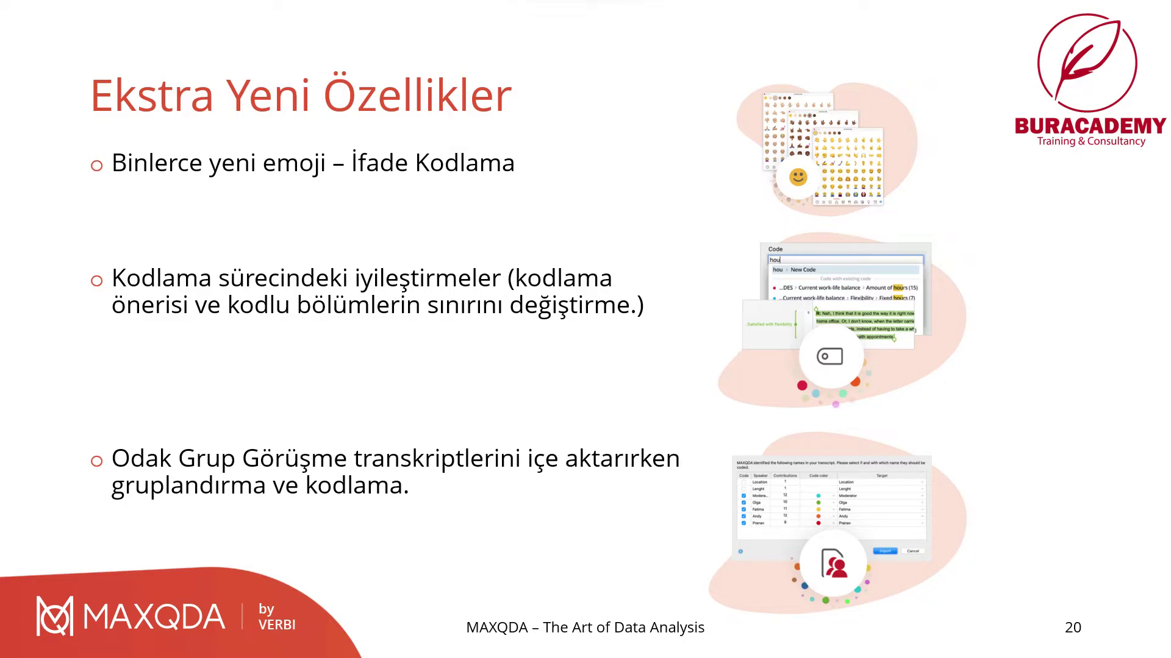
key(Right)
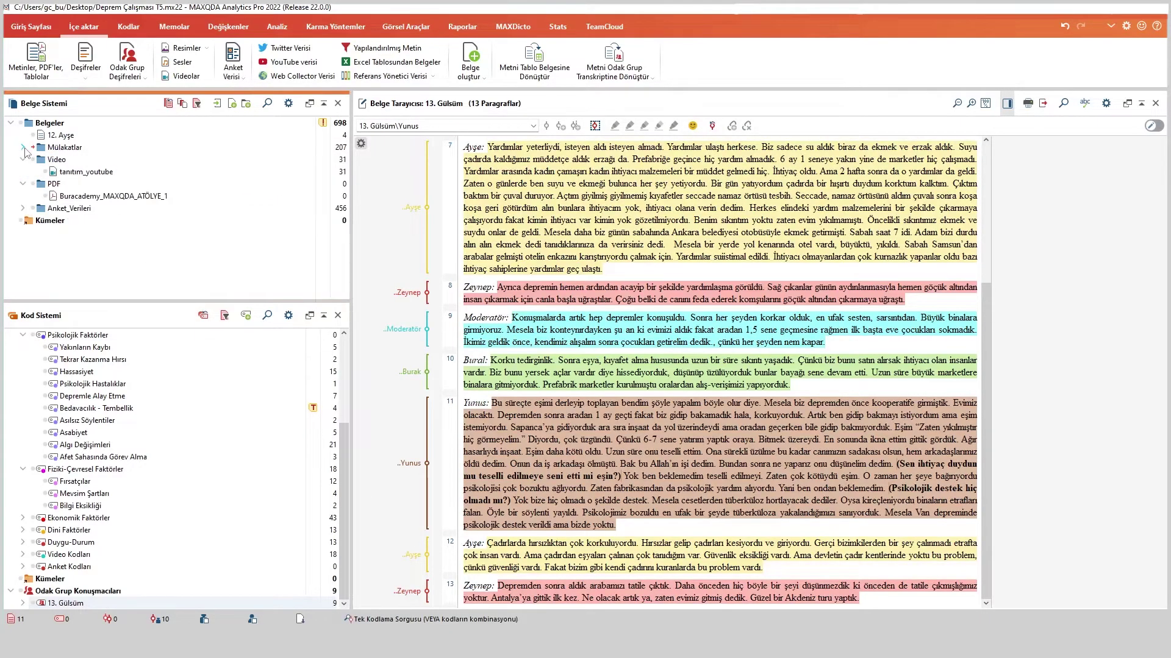
- Expand the Anket_Verileri document group and look through its survey documents to the end of the list
click(23, 208)
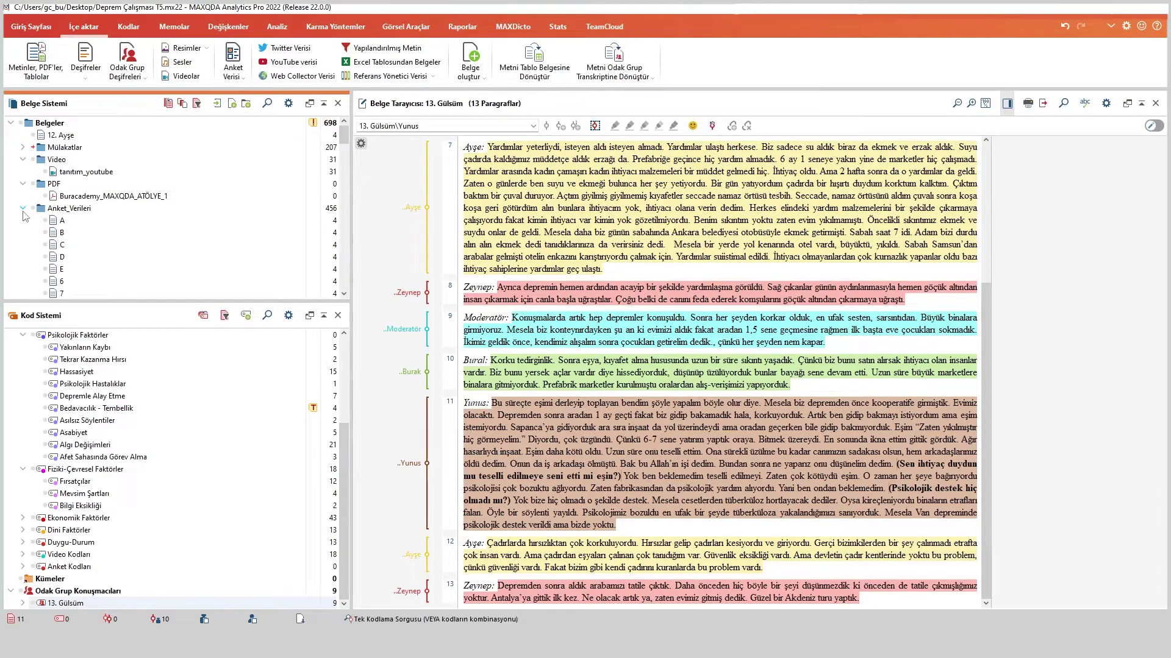
scroll(72, 221, down, 20)
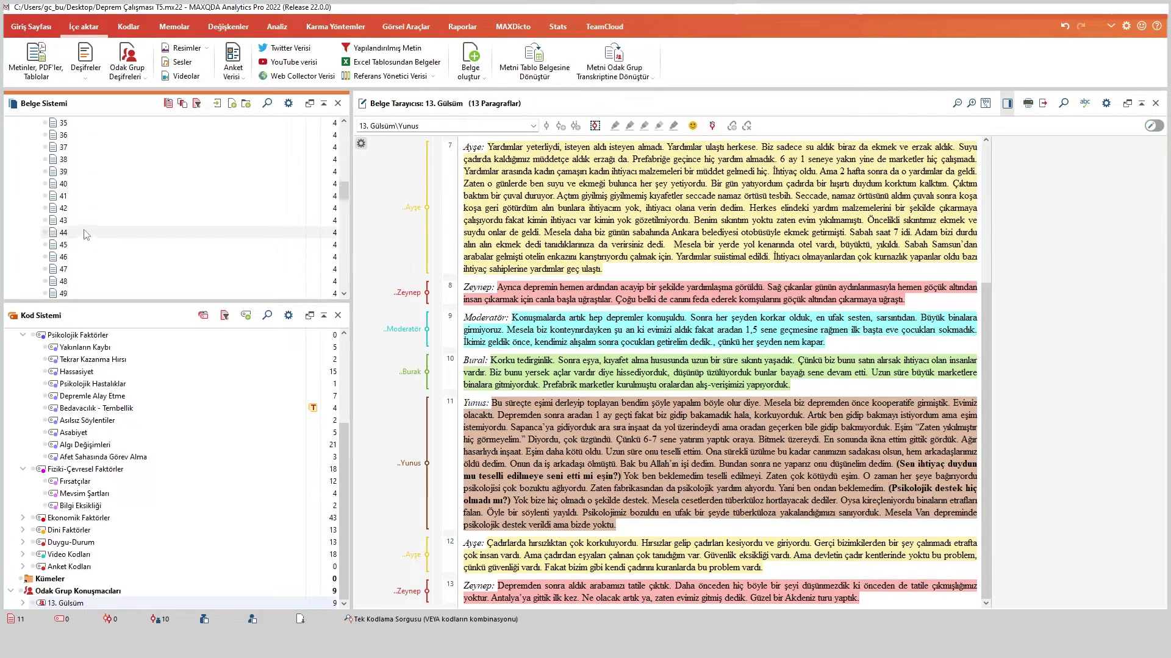
scroll(86, 231, down, 15)
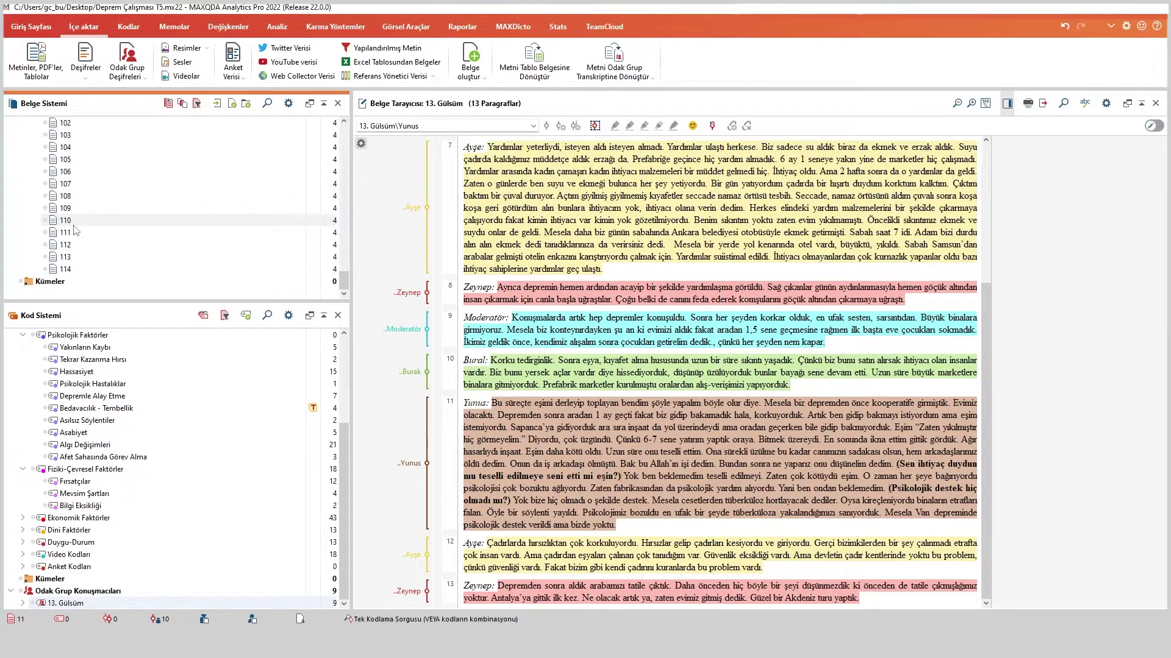
mouse_move(73, 225)
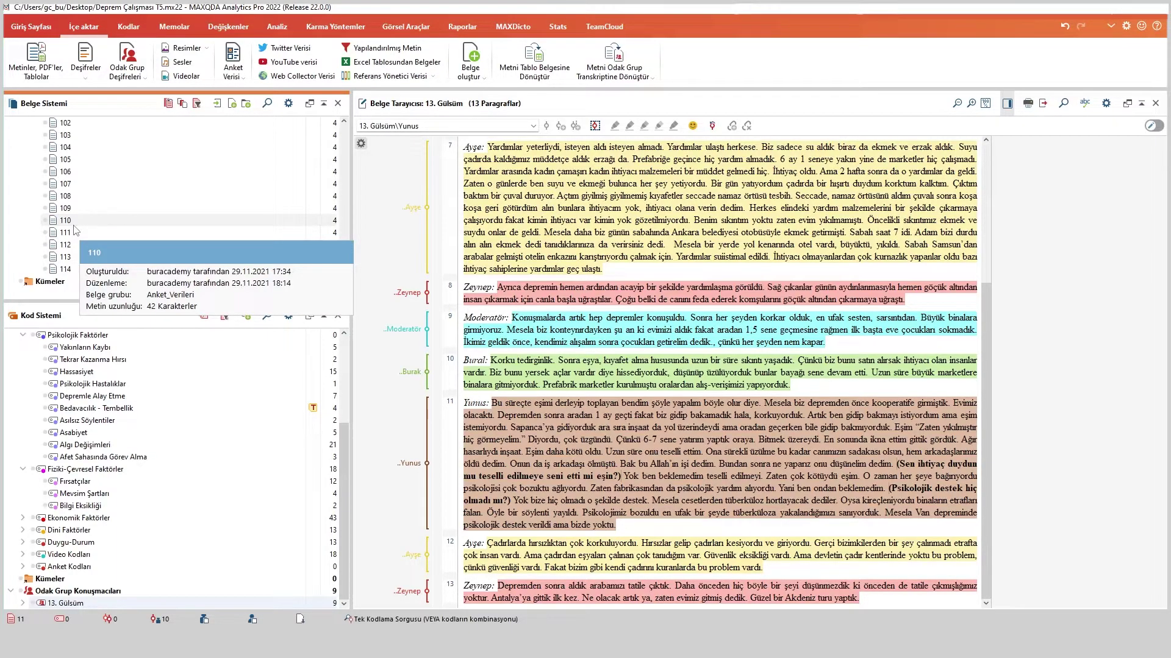
scroll(75, 230, up, 20)
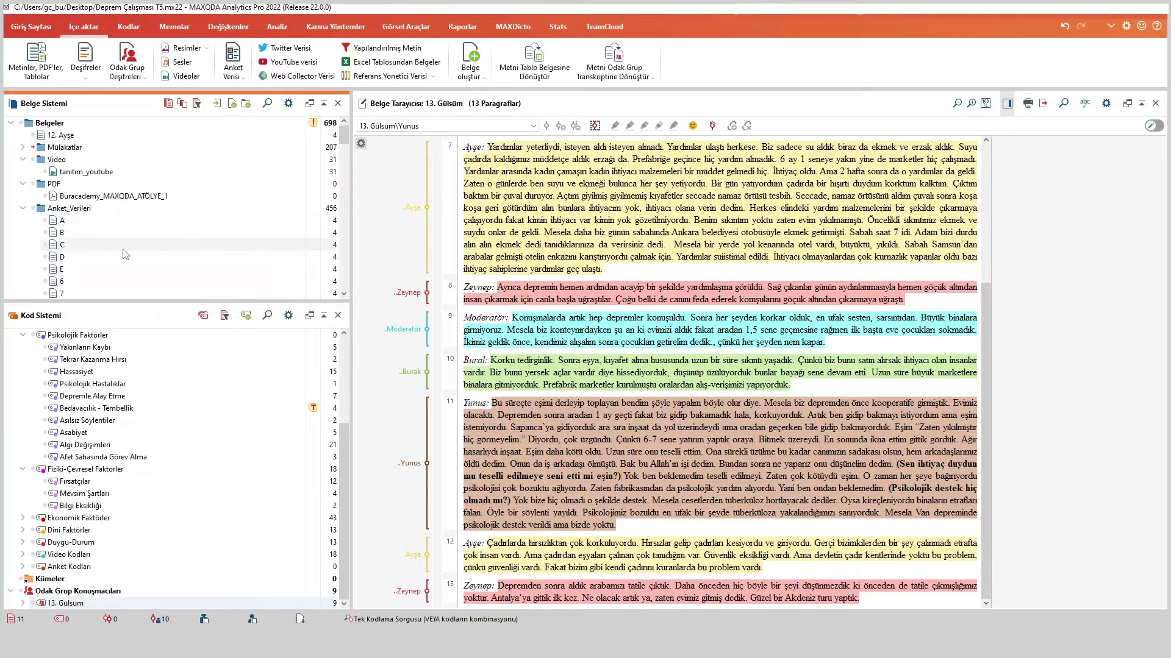
- Open the survey documents A, B and E and examine their coded responses, especially the acik_uclu_soru answers
double_click(78, 221)
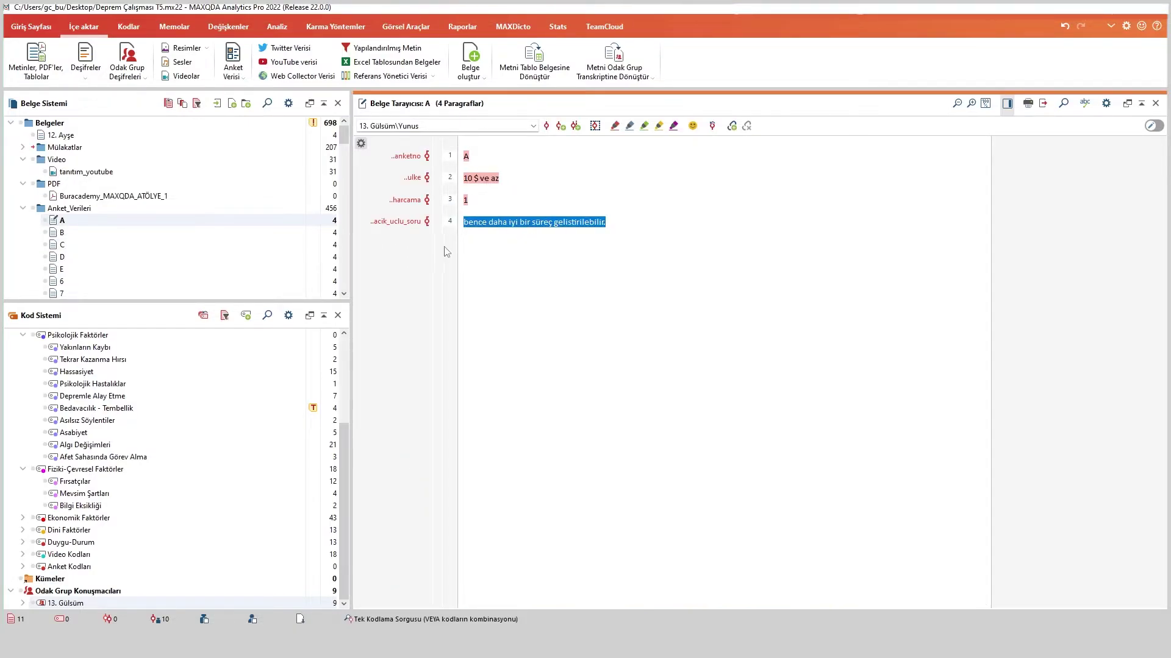
click(469, 156)
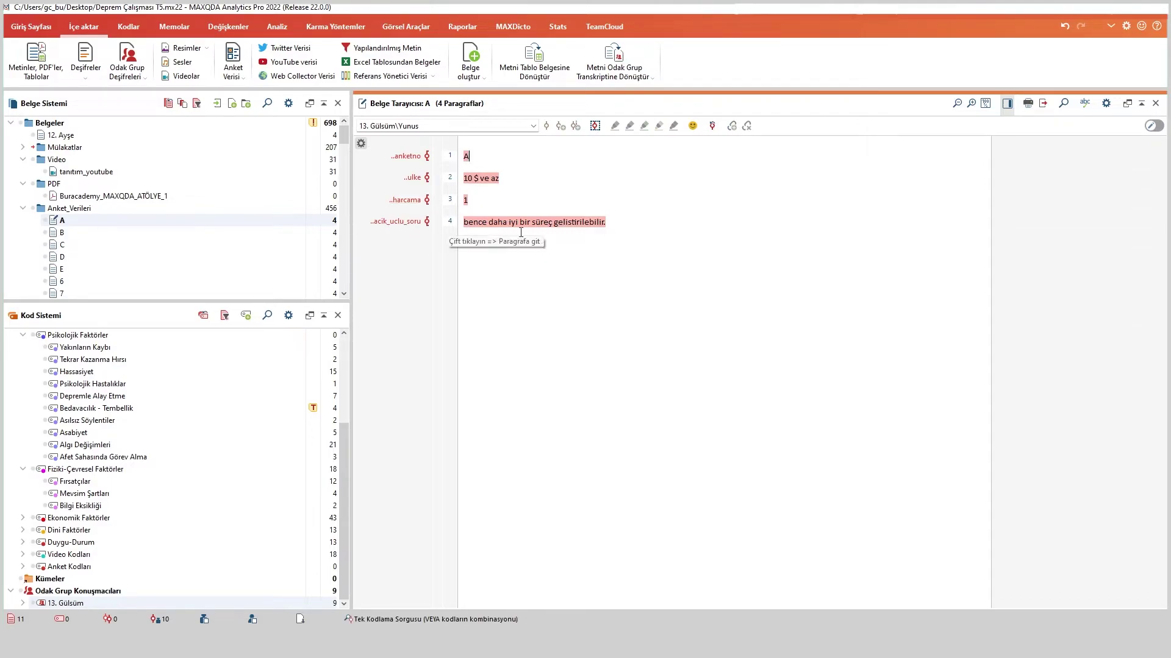
click(495, 234)
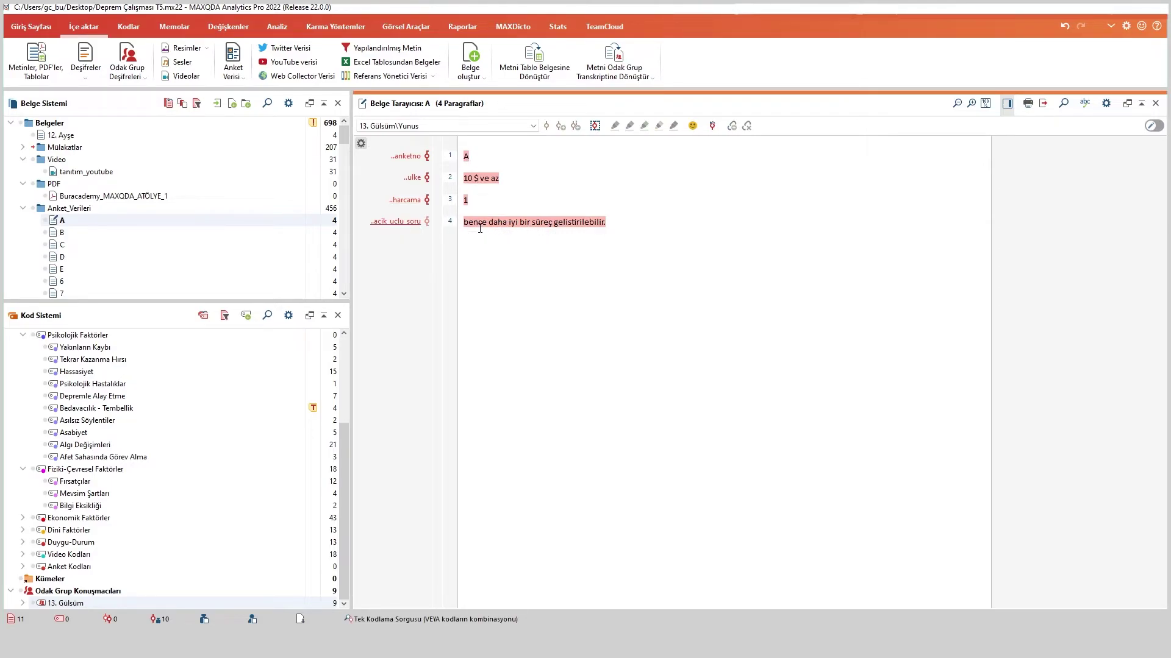
drag(484, 222, 613, 225)
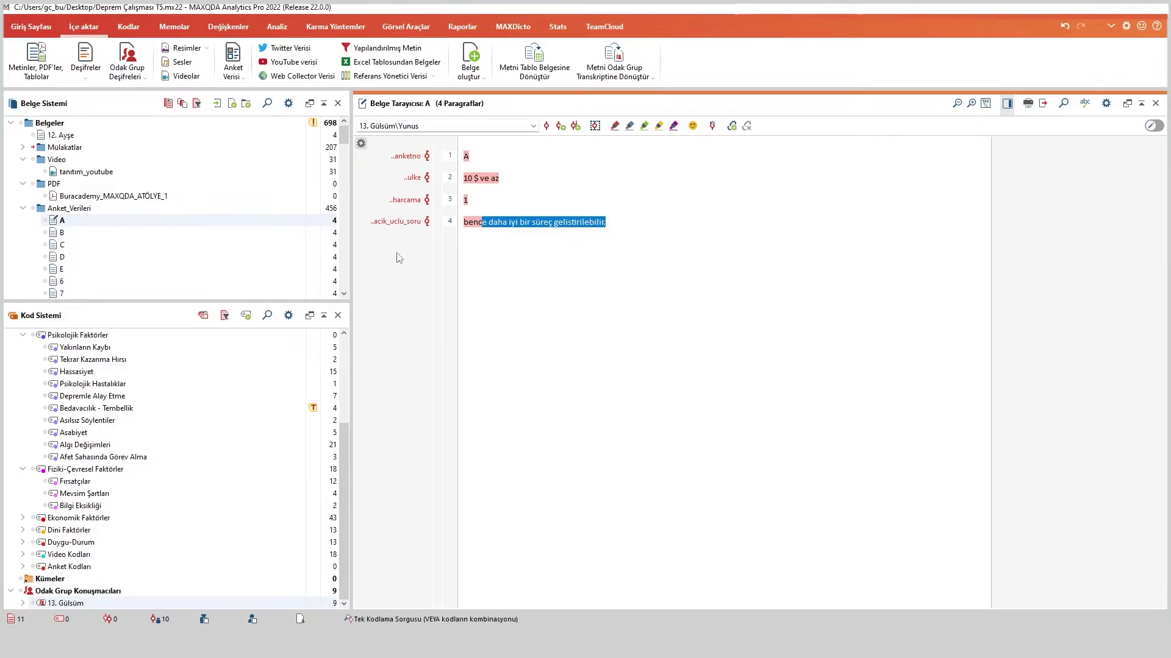
double_click(108, 231)
click(491, 222)
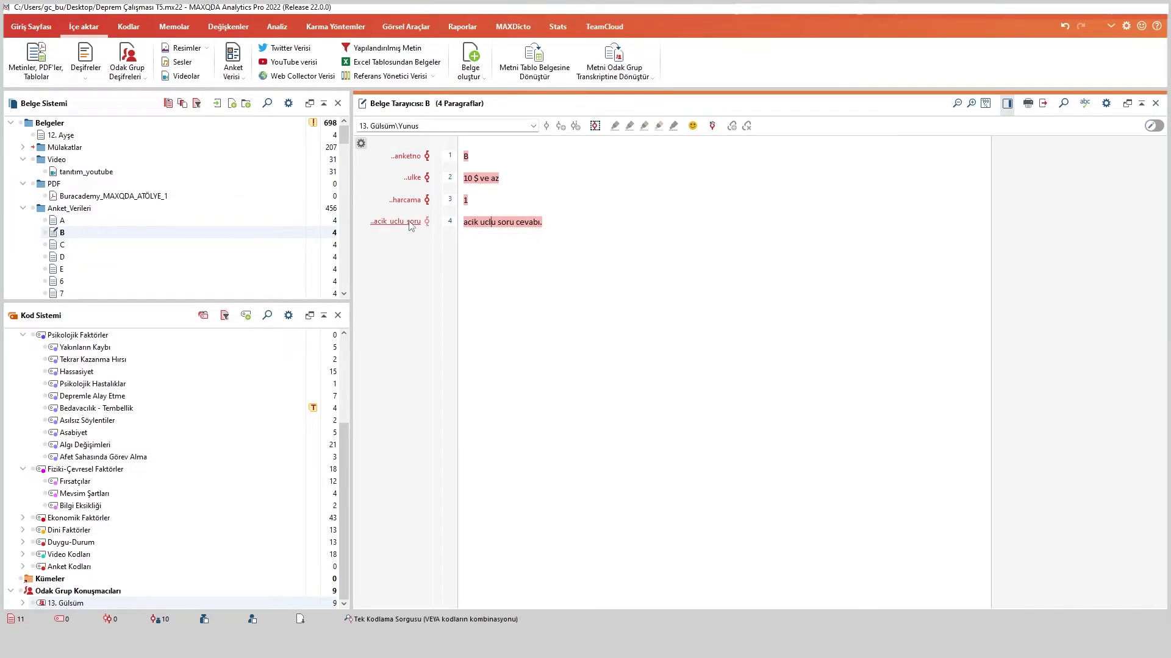
mouse_move(411, 225)
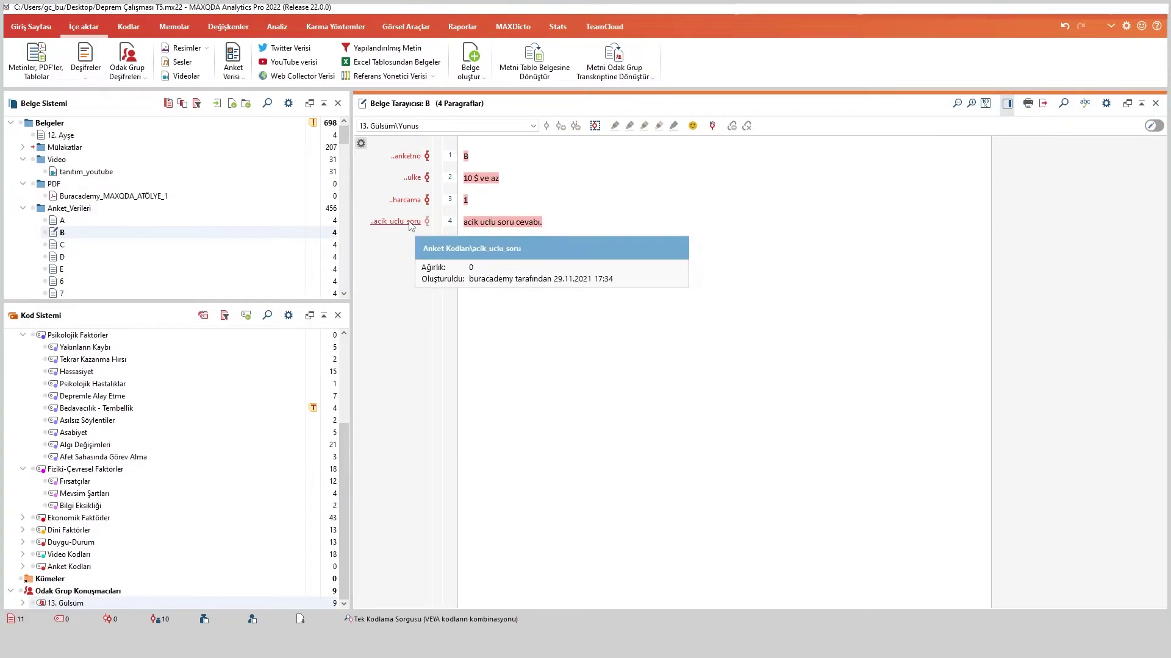
double_click(142, 248)
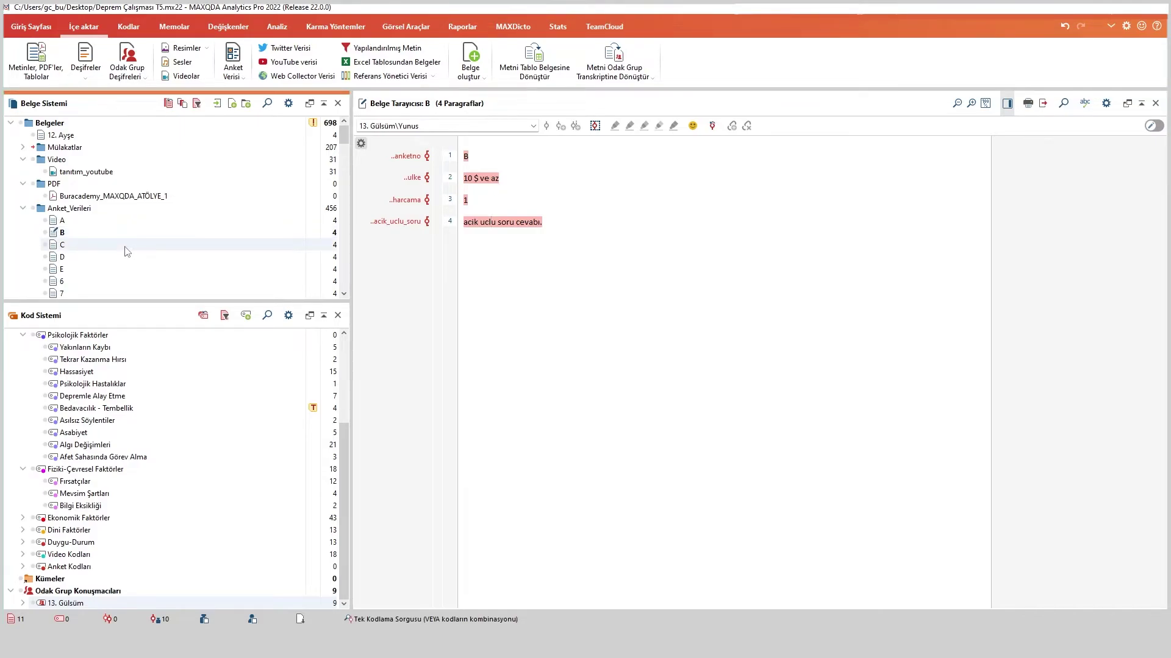
double_click(122, 269)
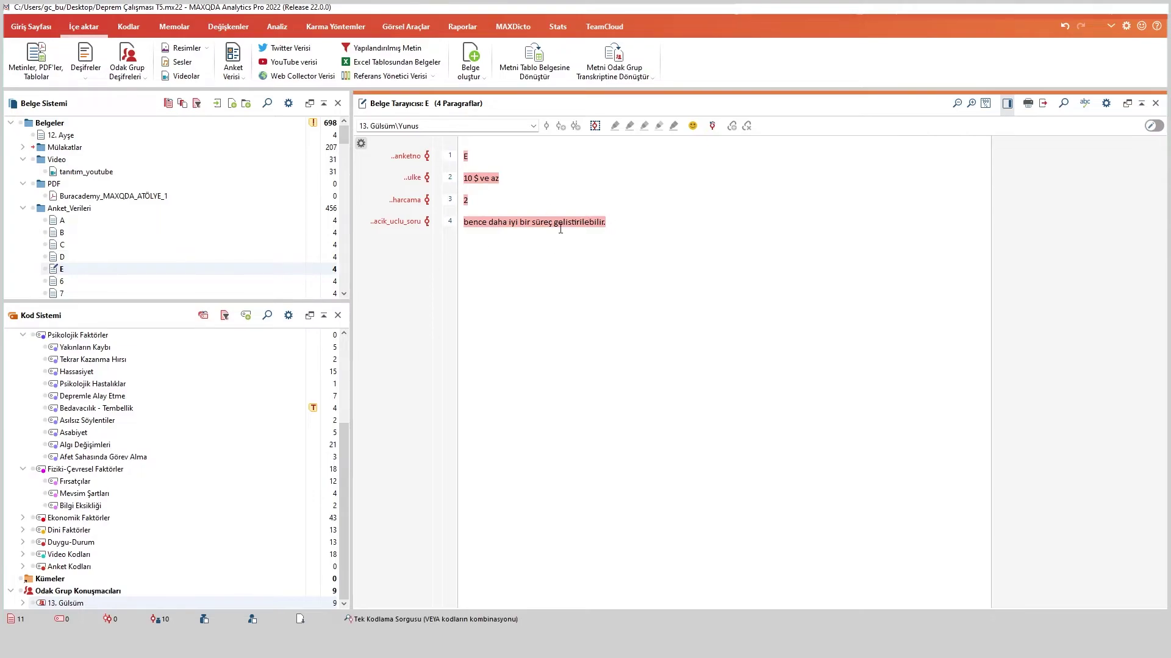
double_click(125, 232)
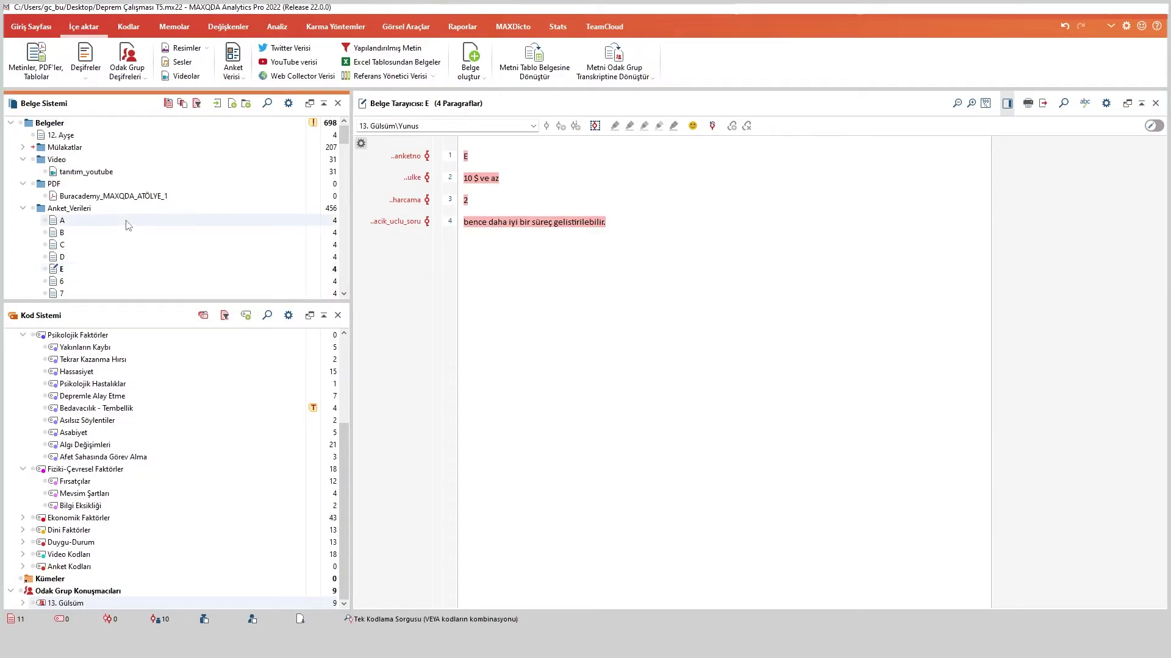
click(128, 269)
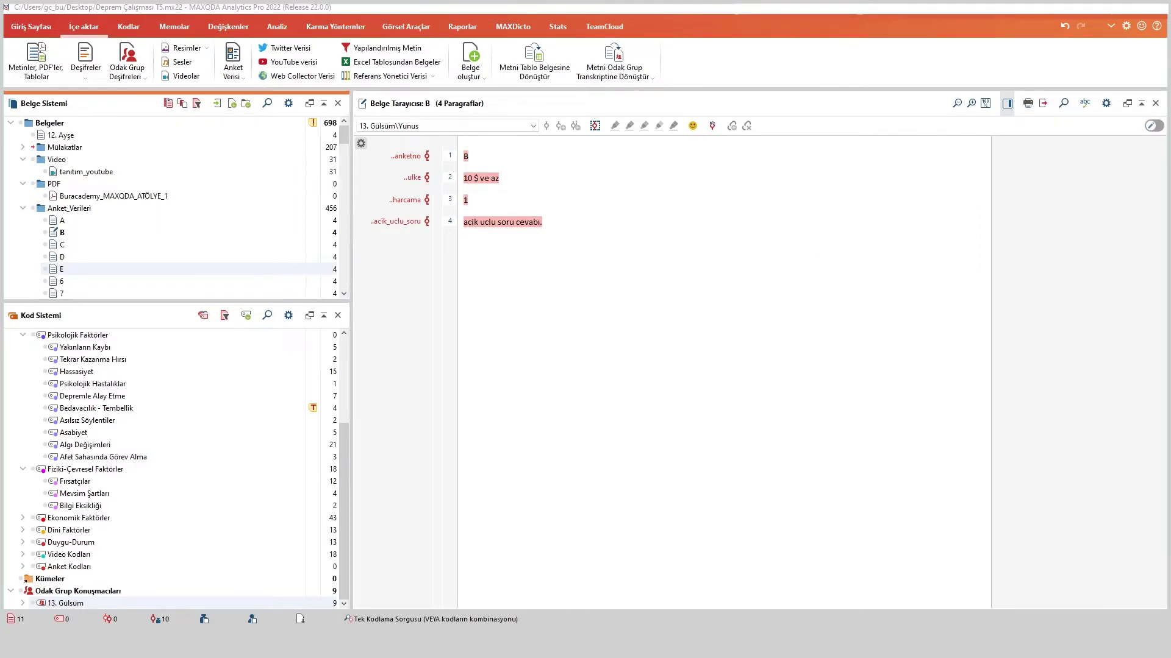
- Categorize the survey data for the acik_uclu_soru code from Anket Kodları, without limiting it to activated documents
click(279, 27)
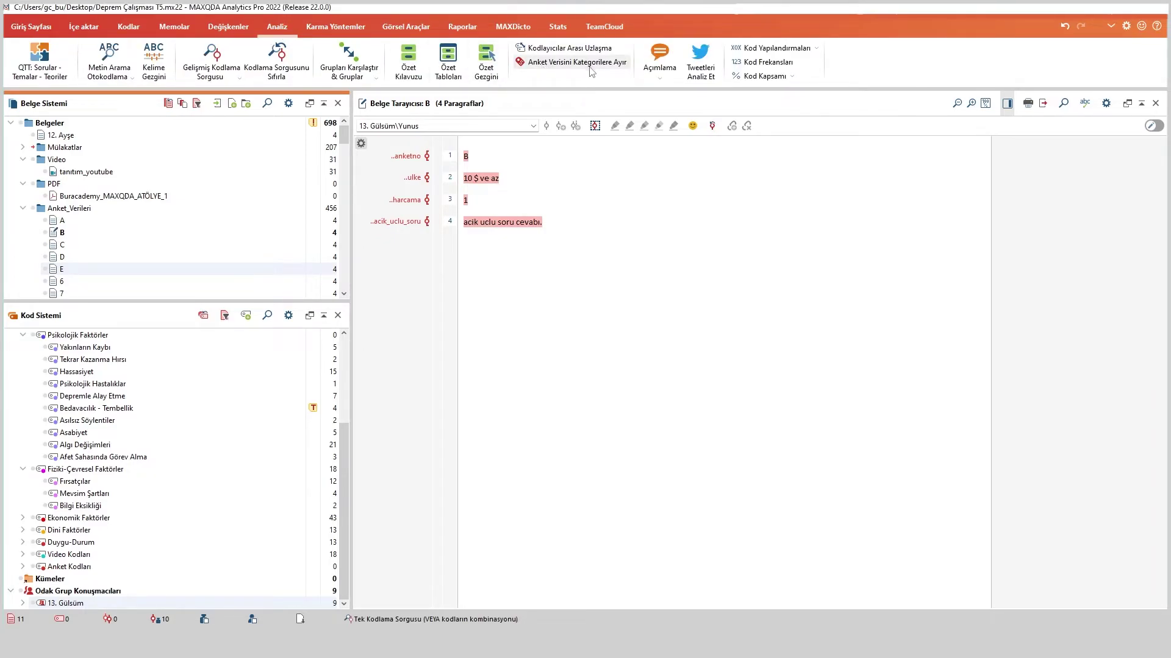
click(530, 64)
drag(454, 186, 656, 114)
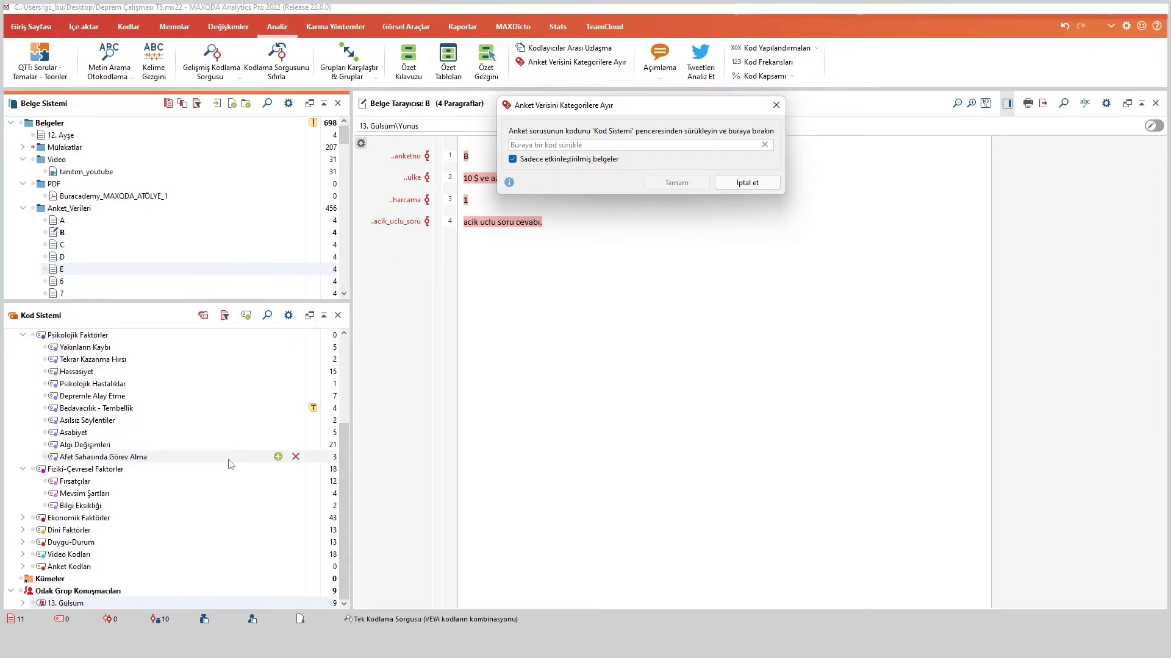
click(22, 566)
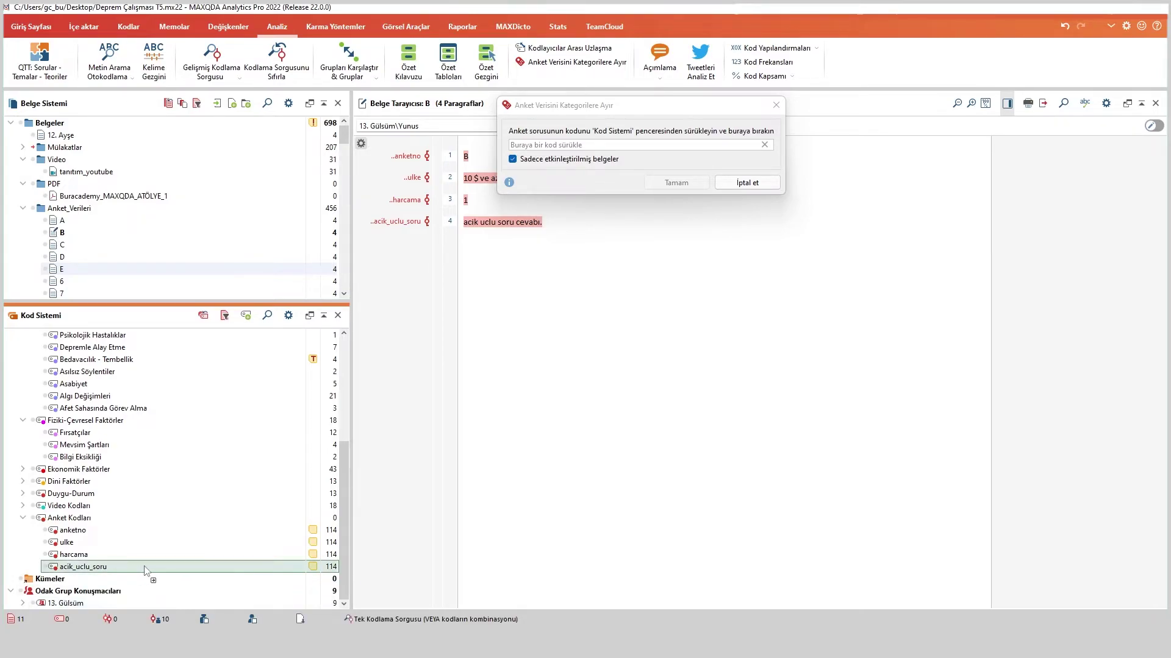
drag(143, 568, 574, 148)
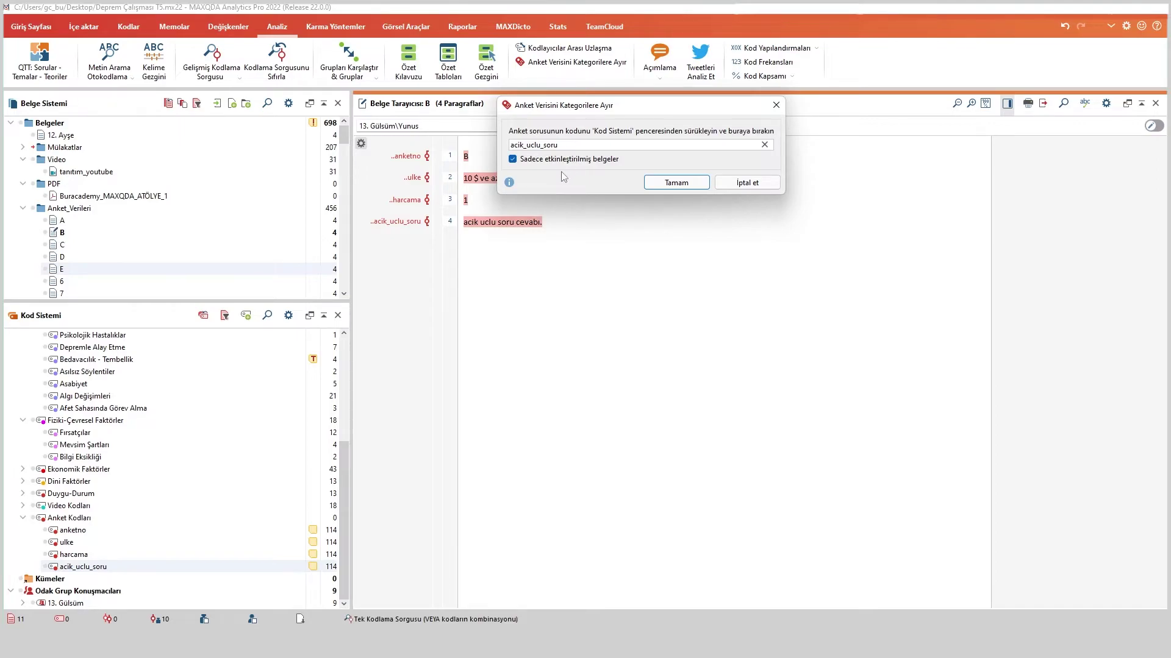
click(546, 160)
click(691, 183)
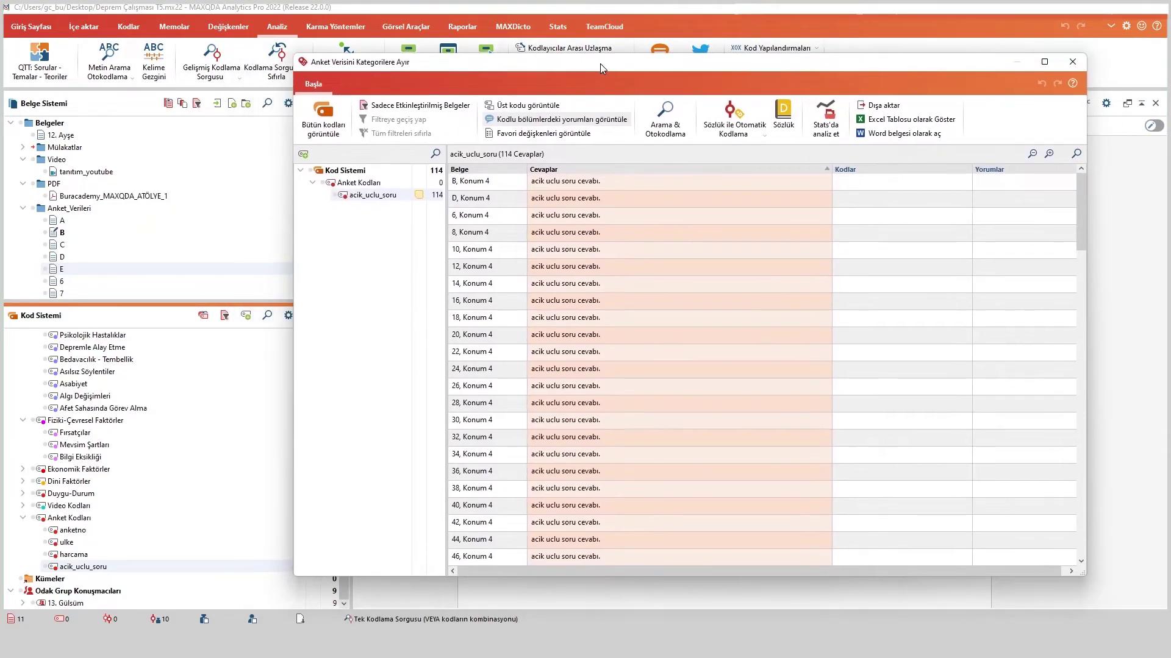
- Review the acik_uclu_soru answers, display all codes beside them, and select document B's answer
scroll(671, 295, down, 20)
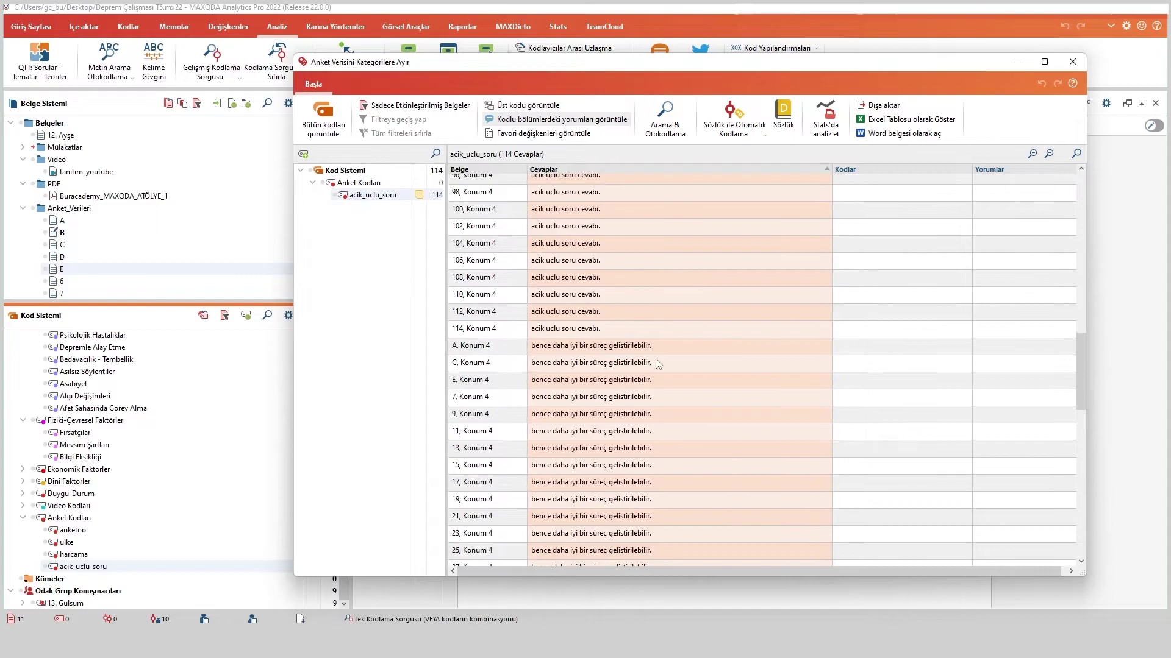
scroll(549, 487, up, 10)
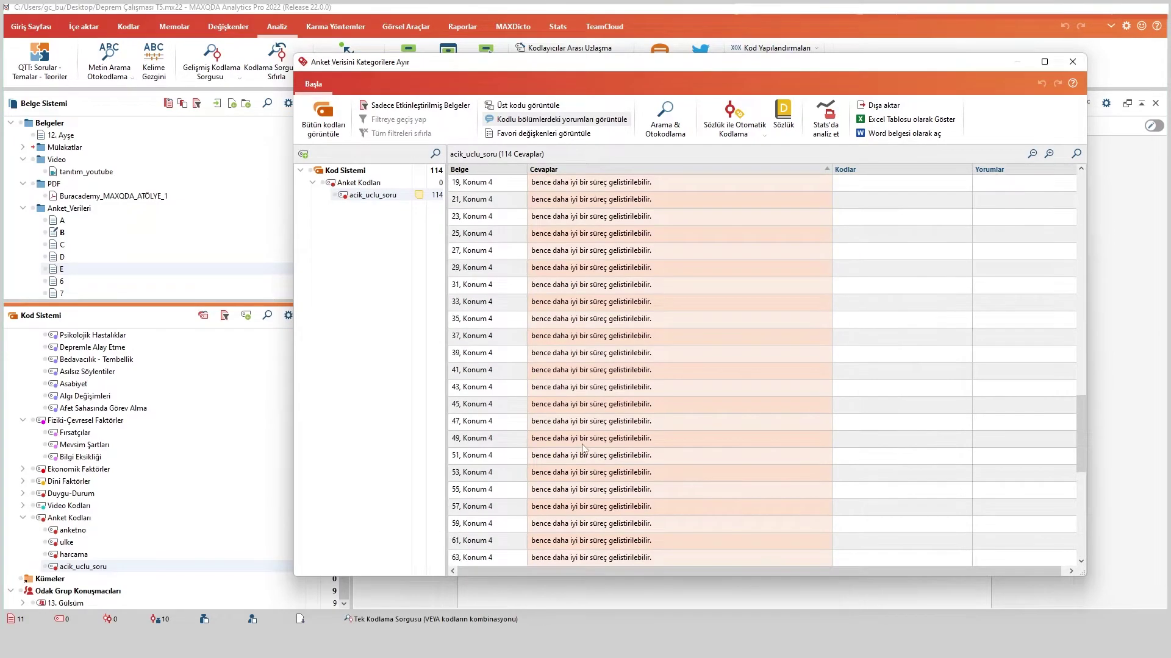
scroll(512, 462, up, 1)
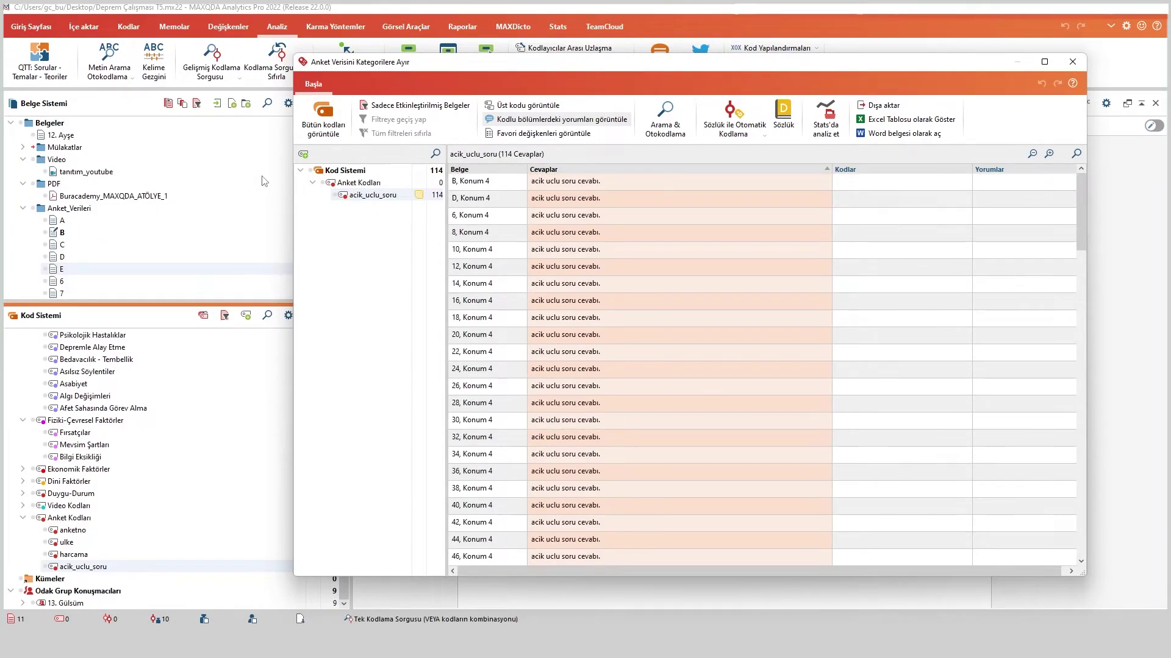
click(322, 129)
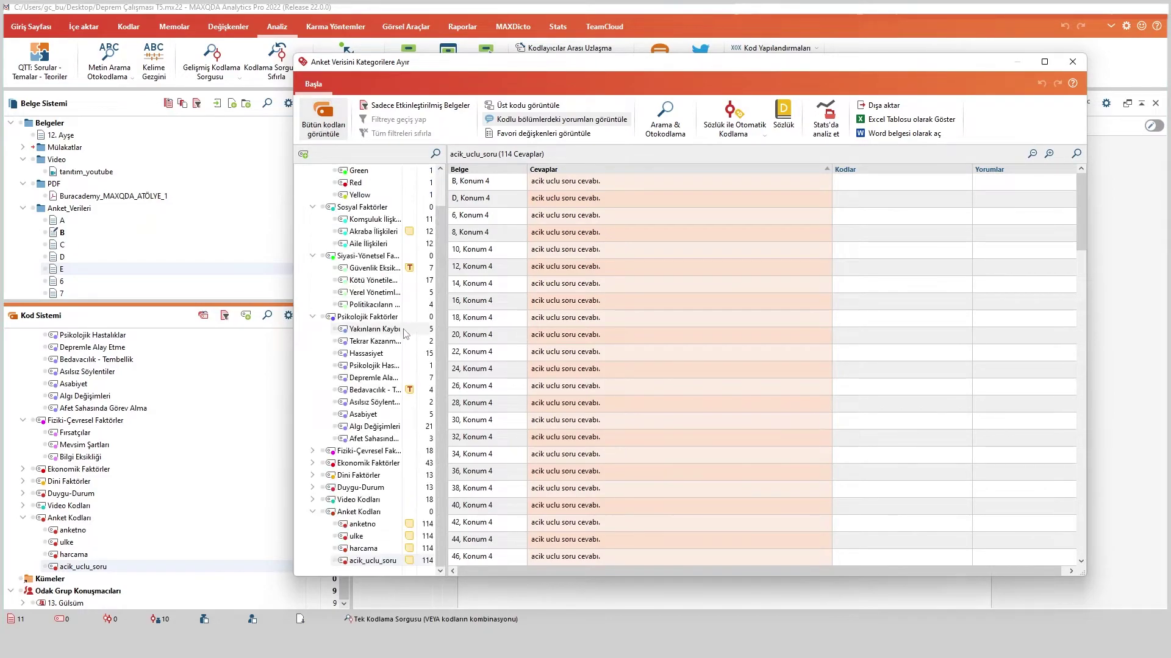
scroll(417, 330, up, 1)
click(569, 182)
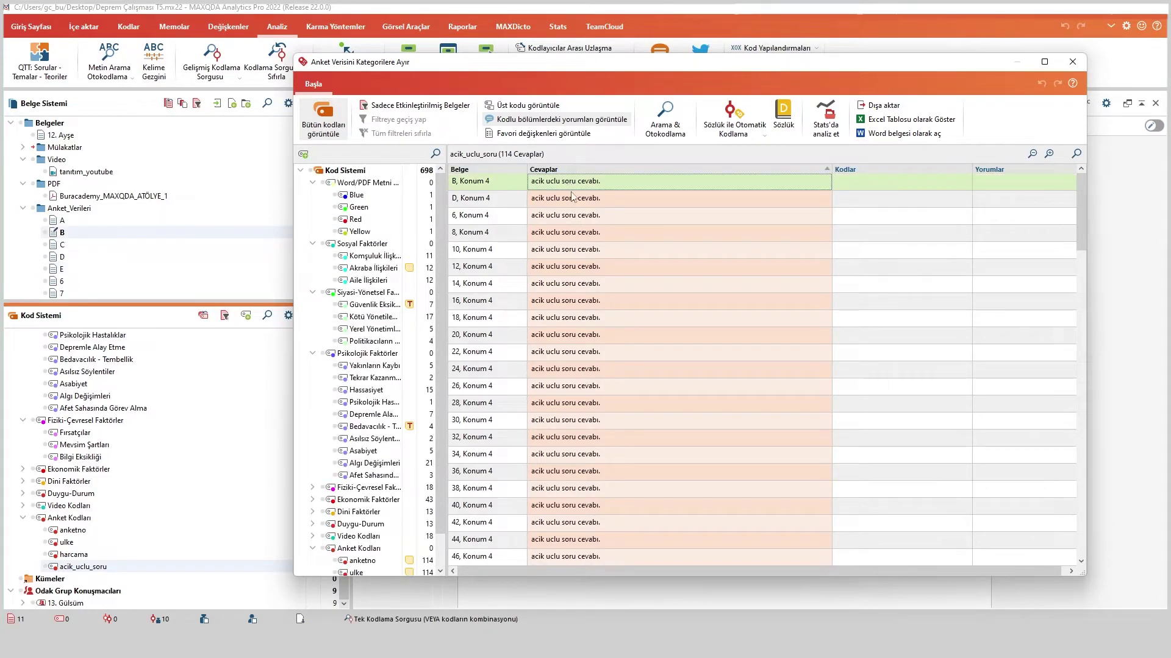
- Sort the survey answers by document and assign the code Kötü Yönetilen Yardım Dağıtımı to the answers of documents 7 and 9
scroll(587, 207, down, 15)
click(475, 169)
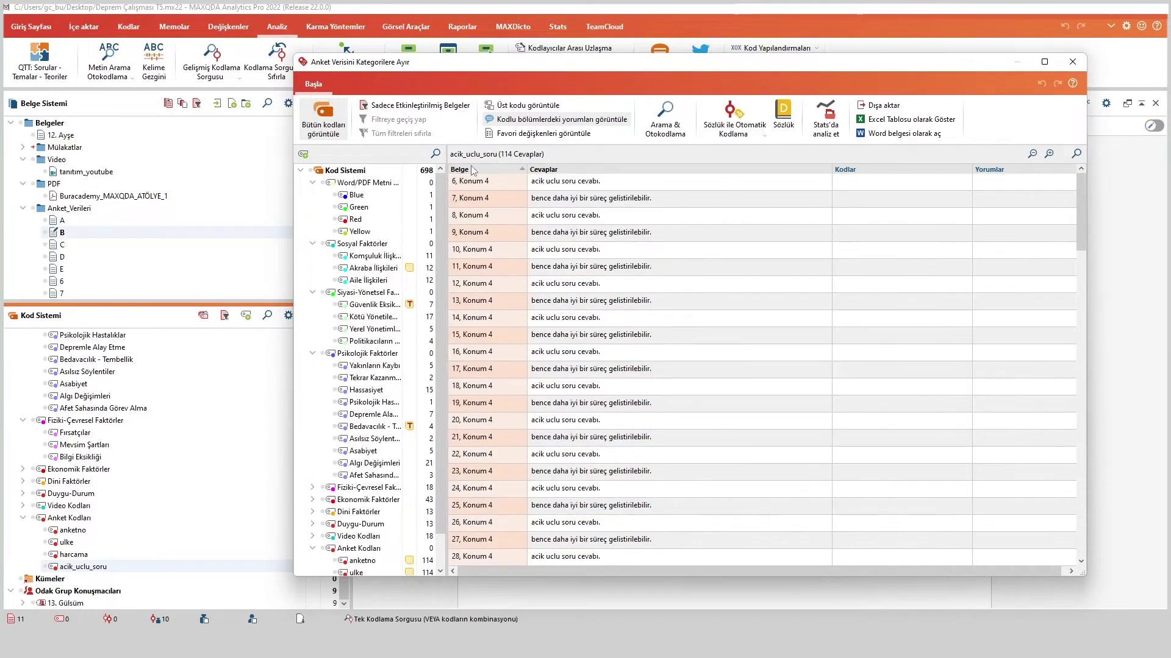
click(617, 199)
drag(640, 198, 373, 316)
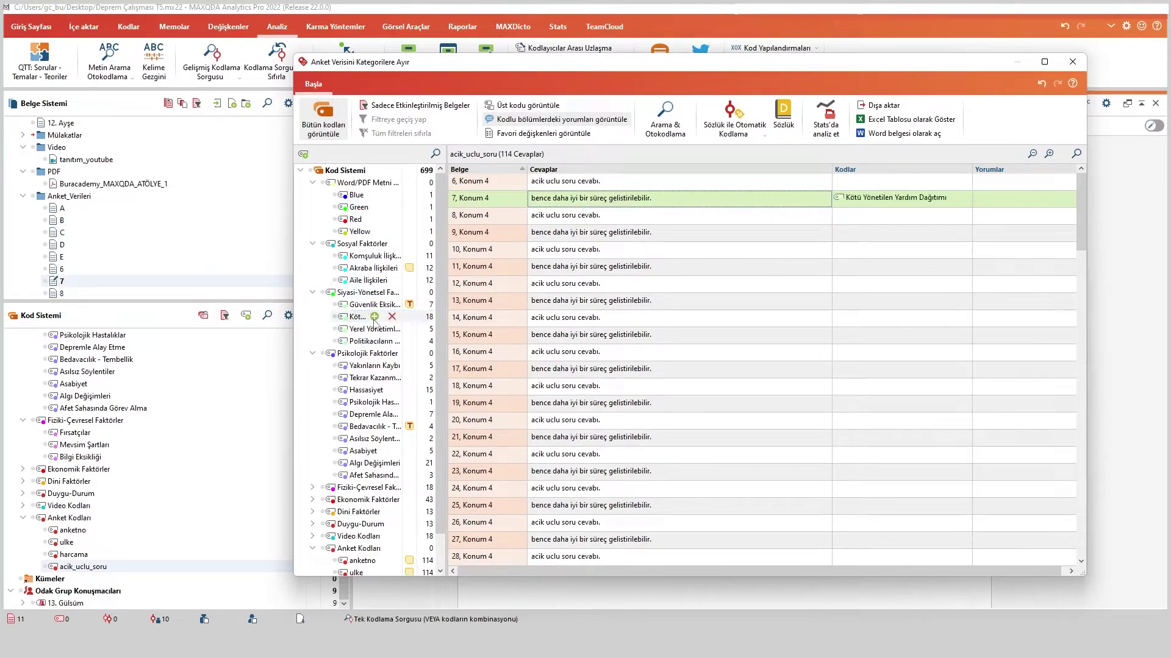
drag(606, 232, 364, 317)
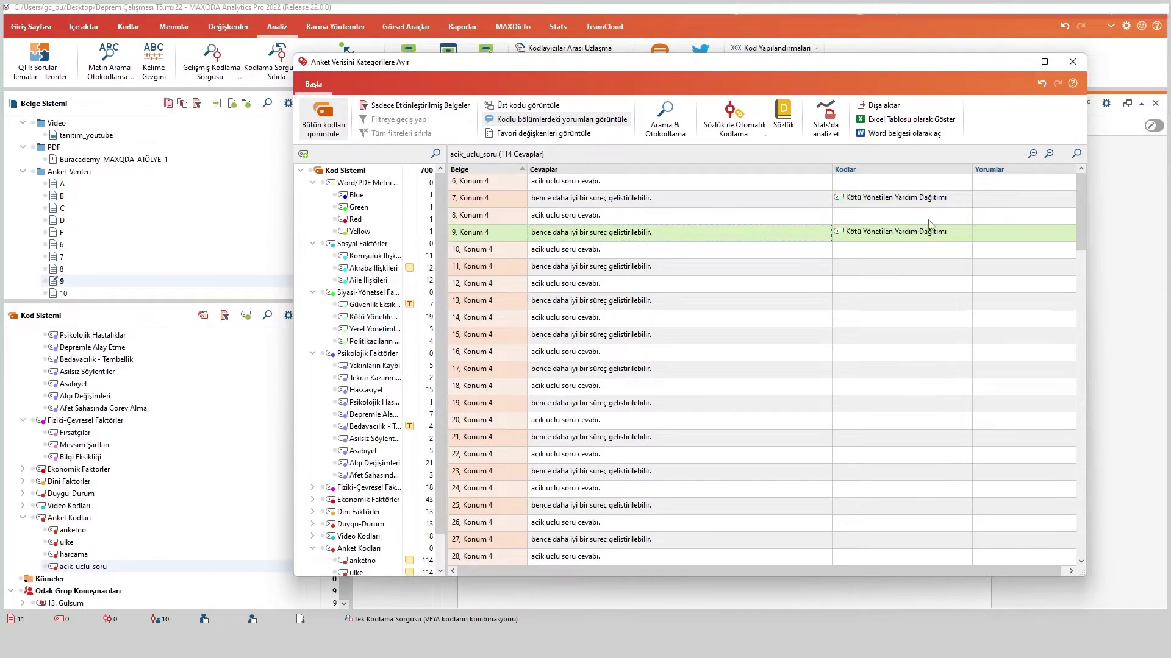
- Remove the Kötü Yönetilen Yardım Dağıtımı code from the answers of documents 9 and 7
click(968, 234)
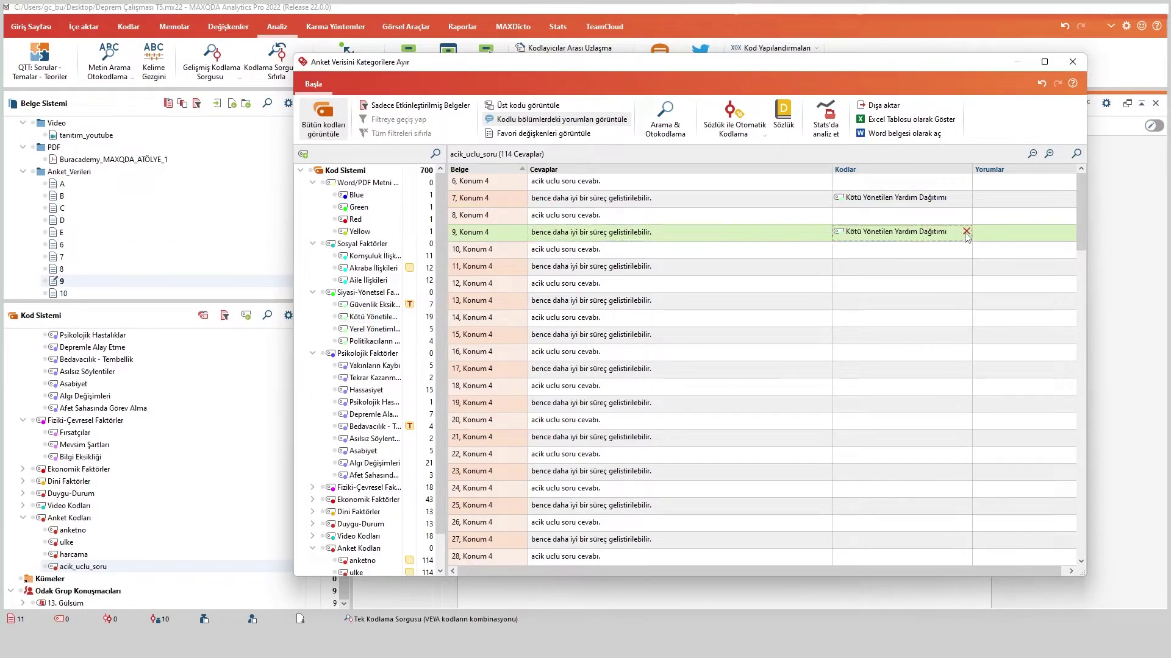
click(968, 201)
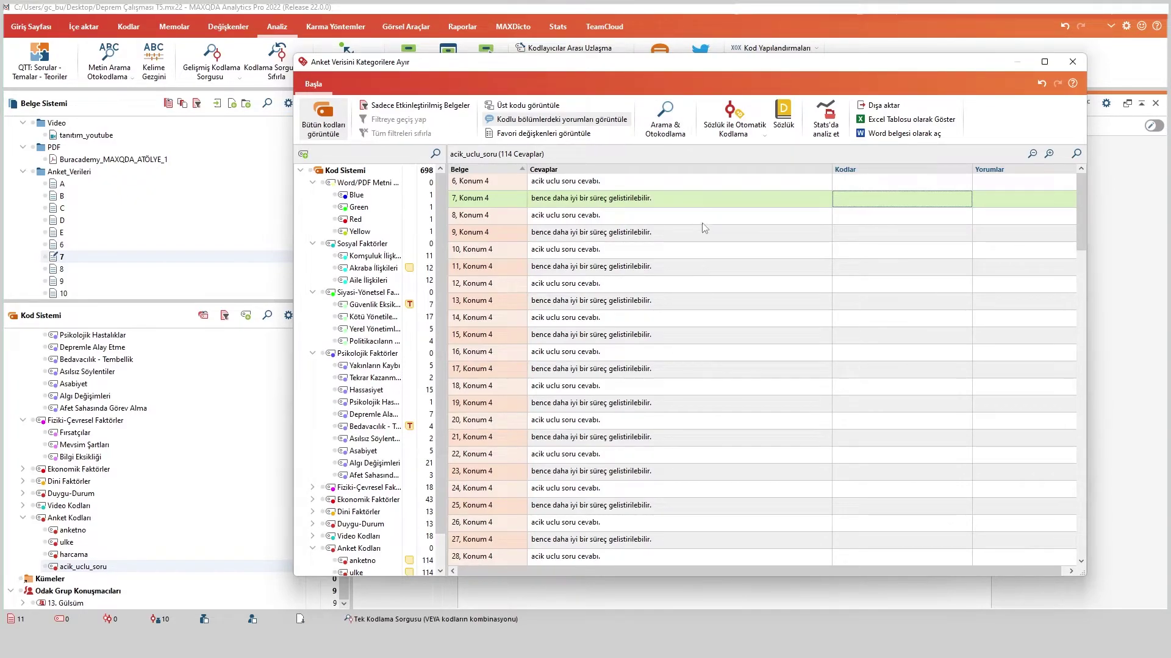
click(668, 125)
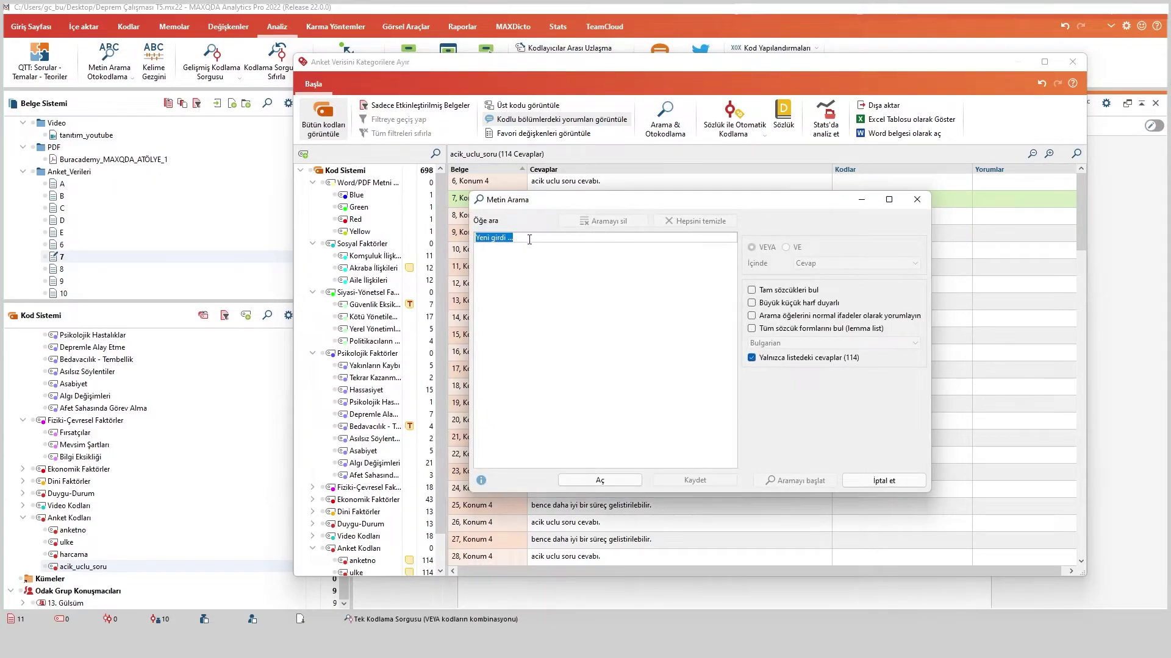
click(529, 240)
click(917, 200)
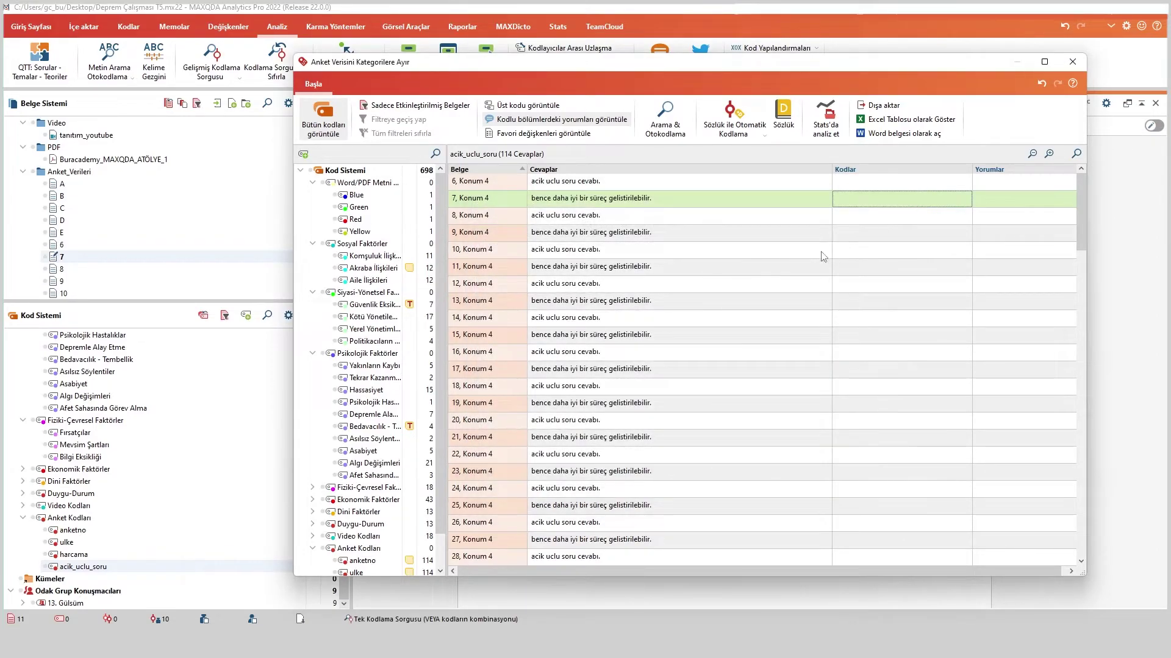
- Search the listed survey answers for "soru", look through the highlighted matches, and close the survey categorization window
click(1076, 154)
text(soru)
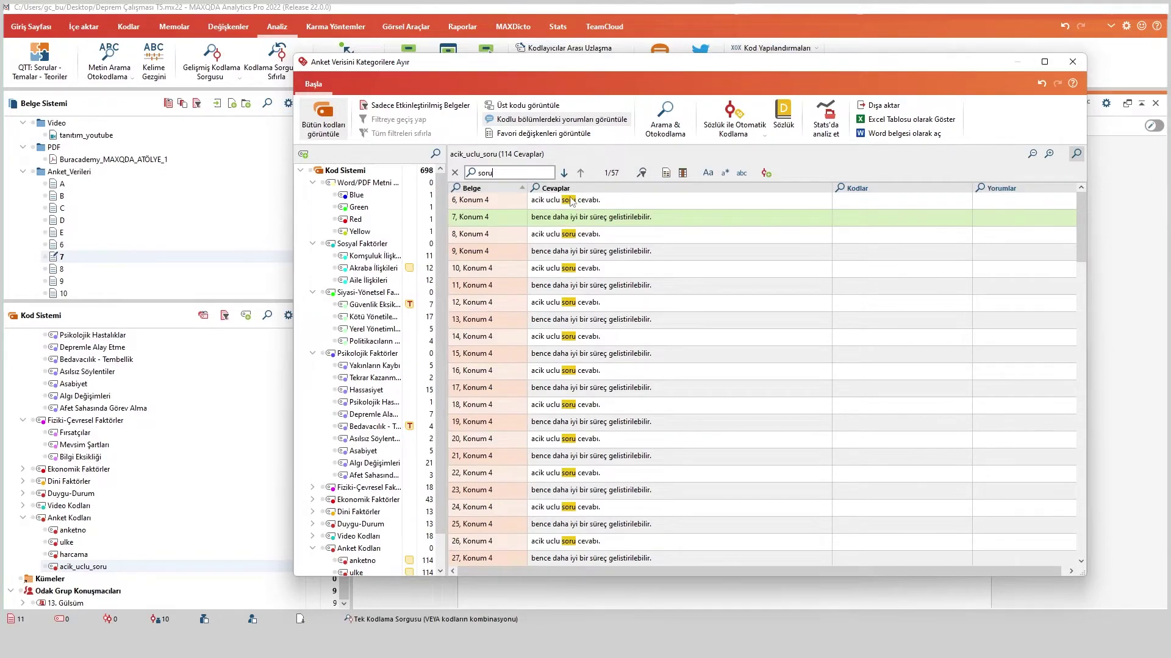
scroll(576, 250, down, 2)
scroll(580, 287, up, 2)
click(1073, 62)
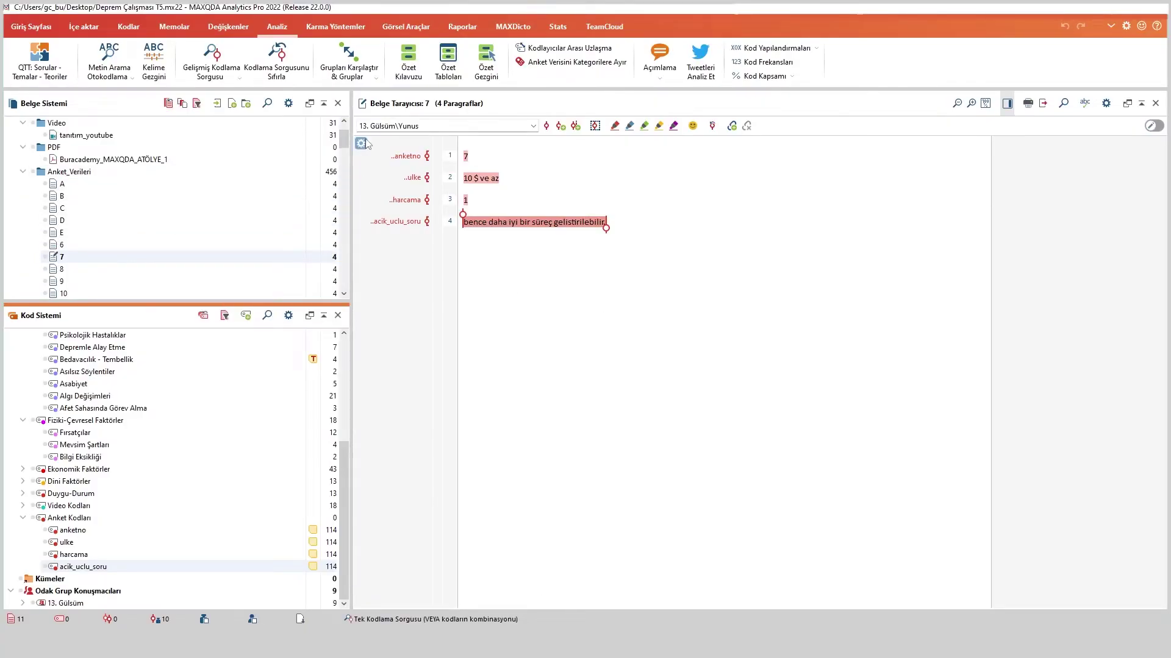
- Activate the codes Sosyal Faktörler, Siyasi-Yönetsel Faktörler and Psikolojik Faktörler together with their subcodes
click(394, 27)
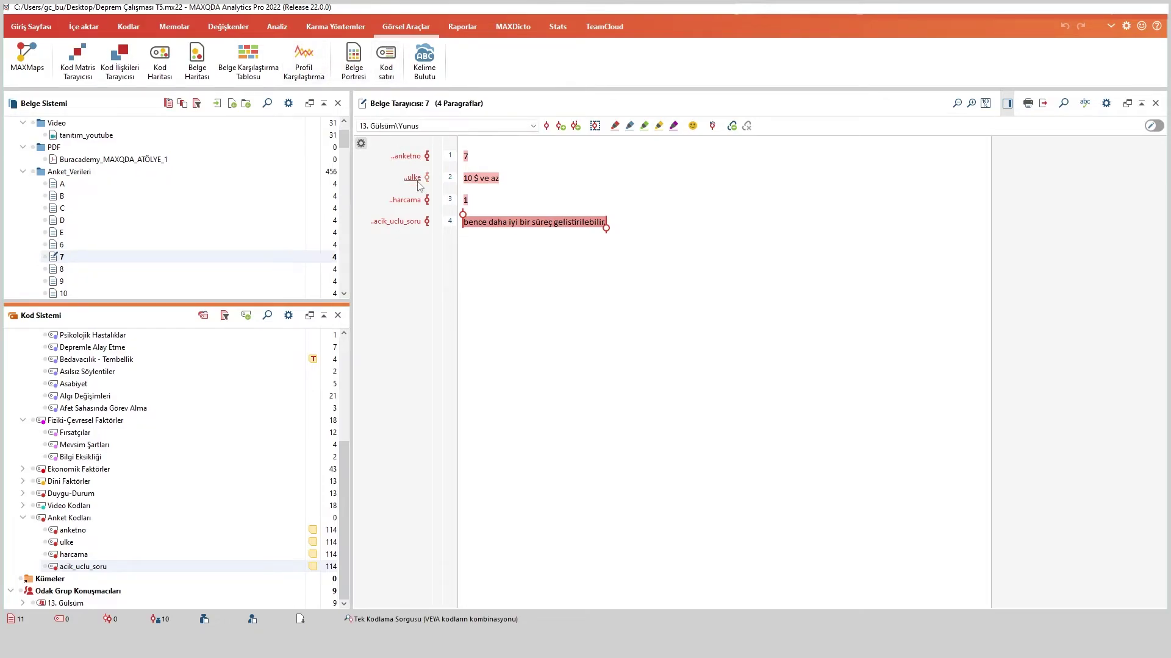
click(500, 308)
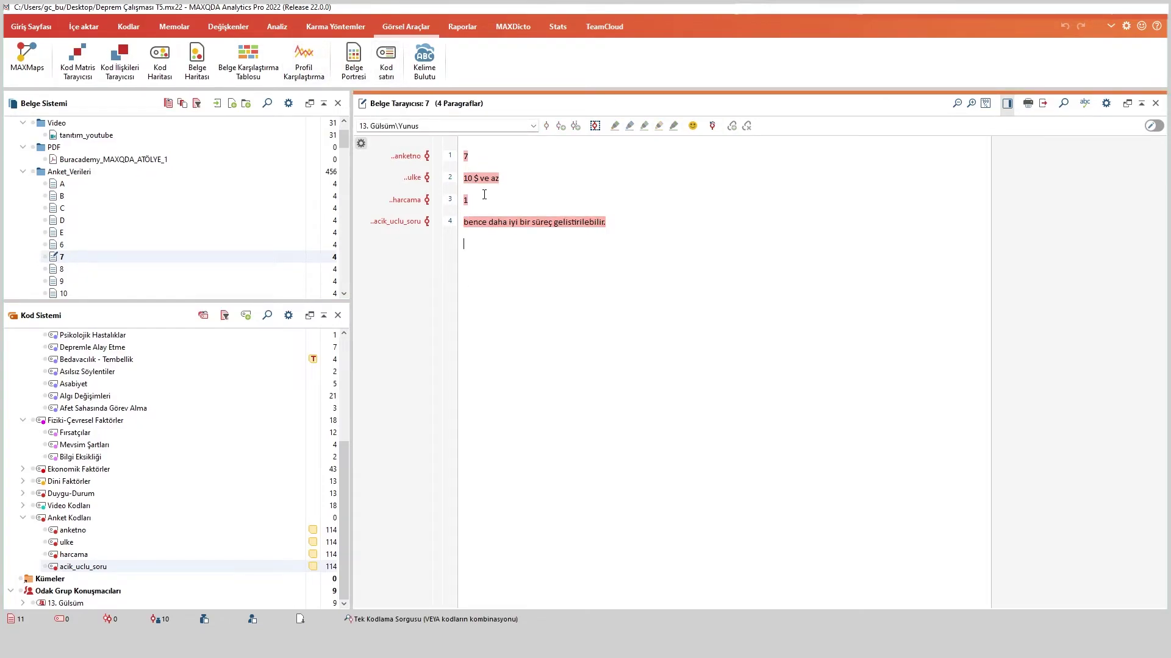
click(121, 72)
key(Escape)
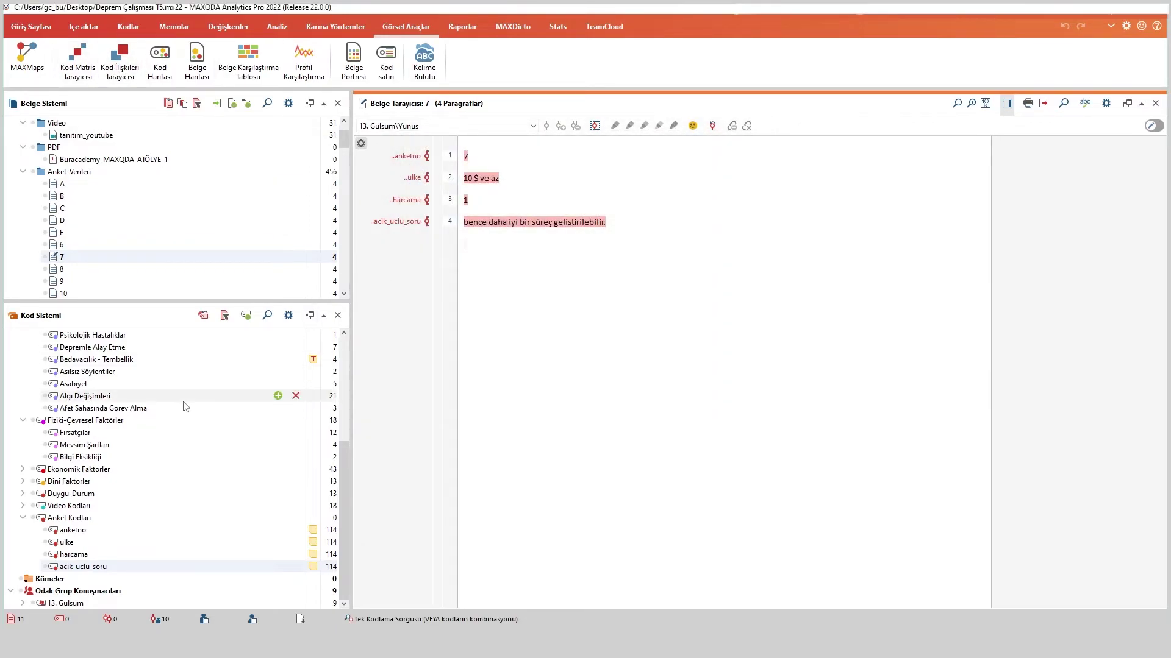
scroll(173, 392, up, 2)
scroll(171, 390, up, 3)
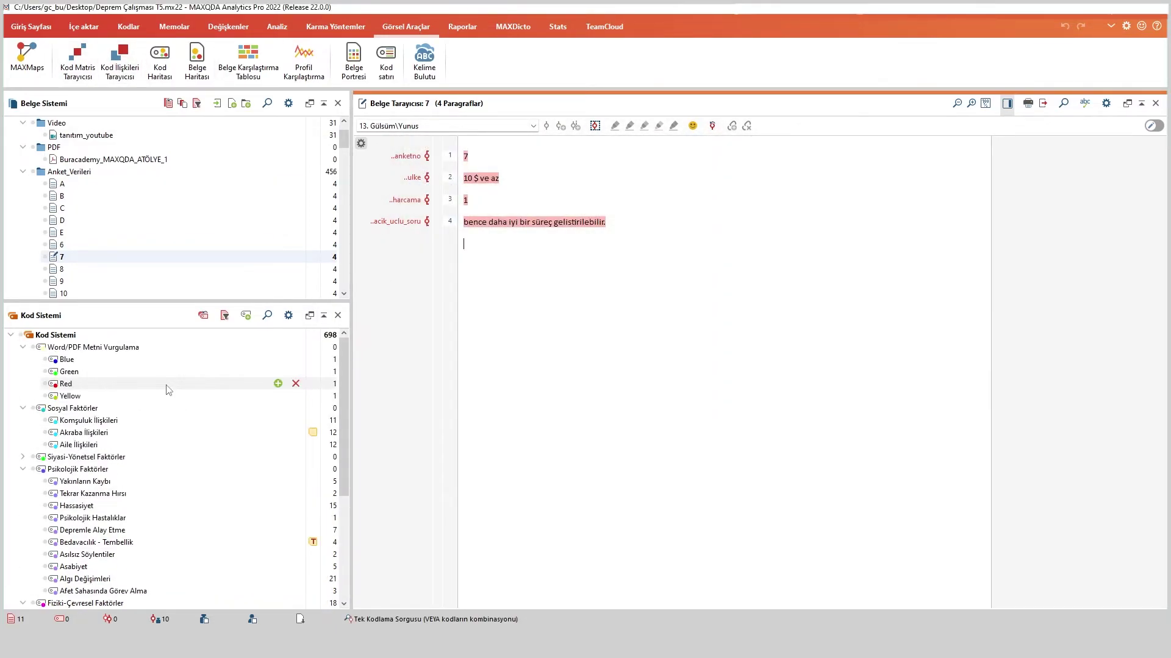
click(35, 409)
click(34, 457)
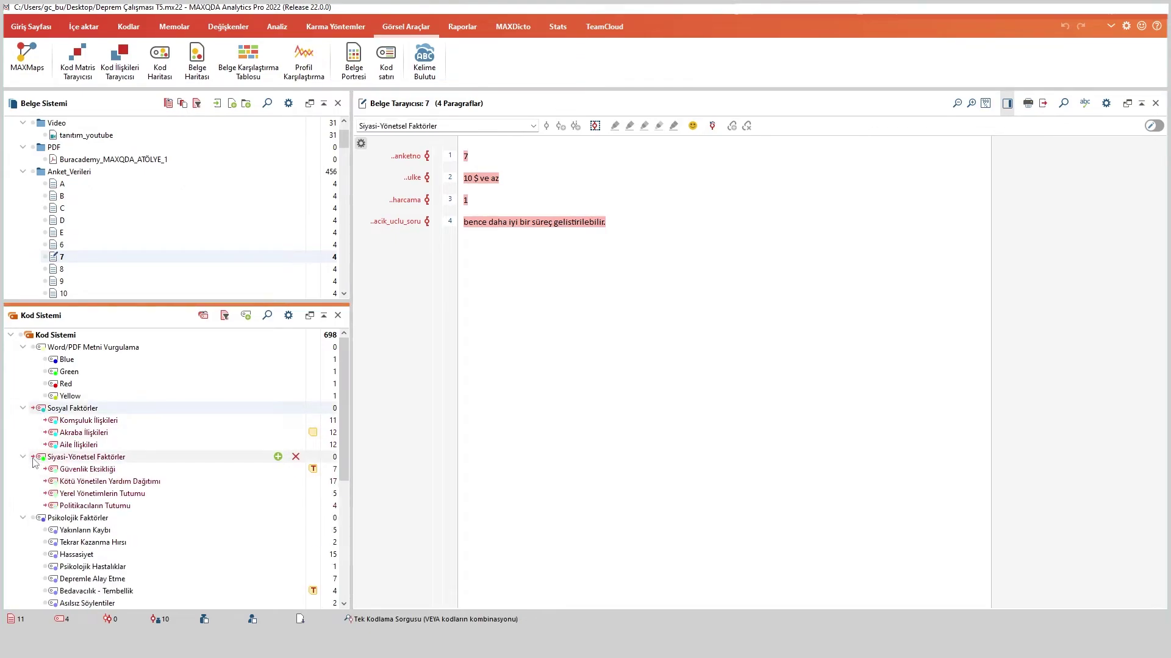
click(34, 518)
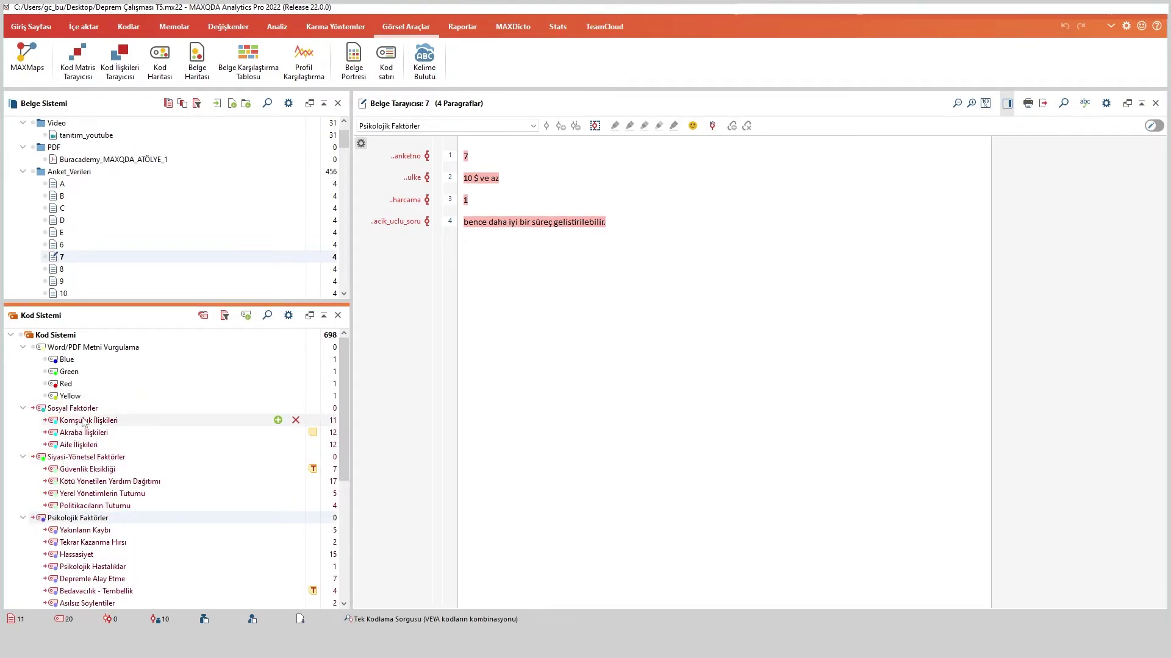
- Create a Code Relations Browser for the activated codes without limiting it to activated documents, and enlarge its restored window
click(120, 61)
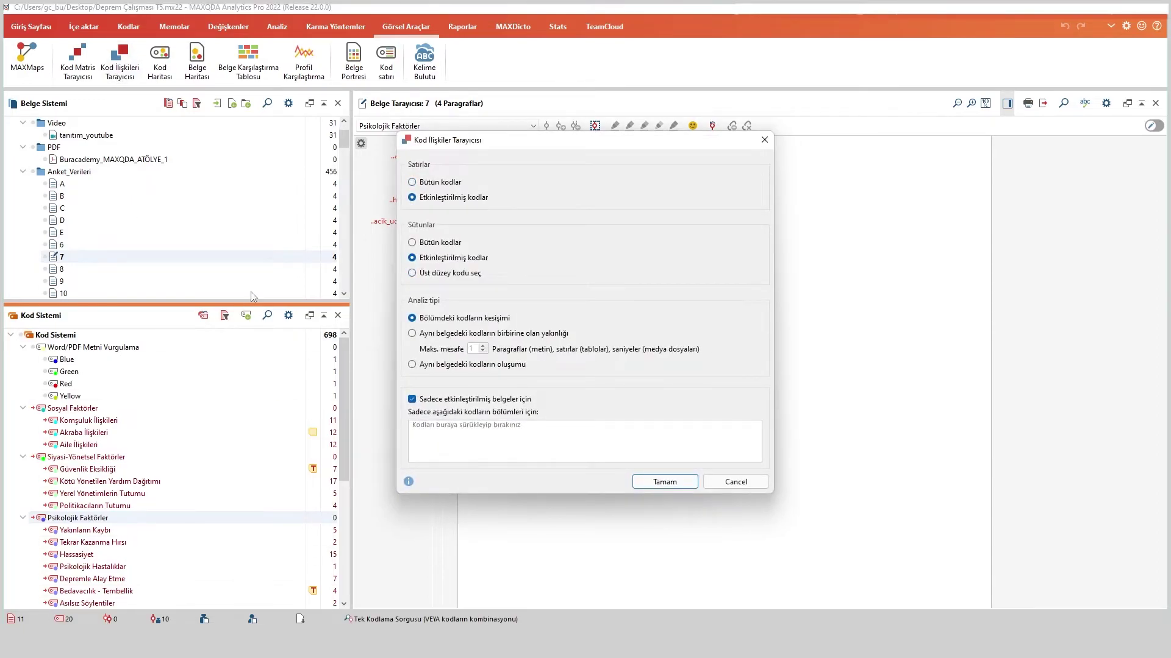
click(486, 403)
click(660, 483)
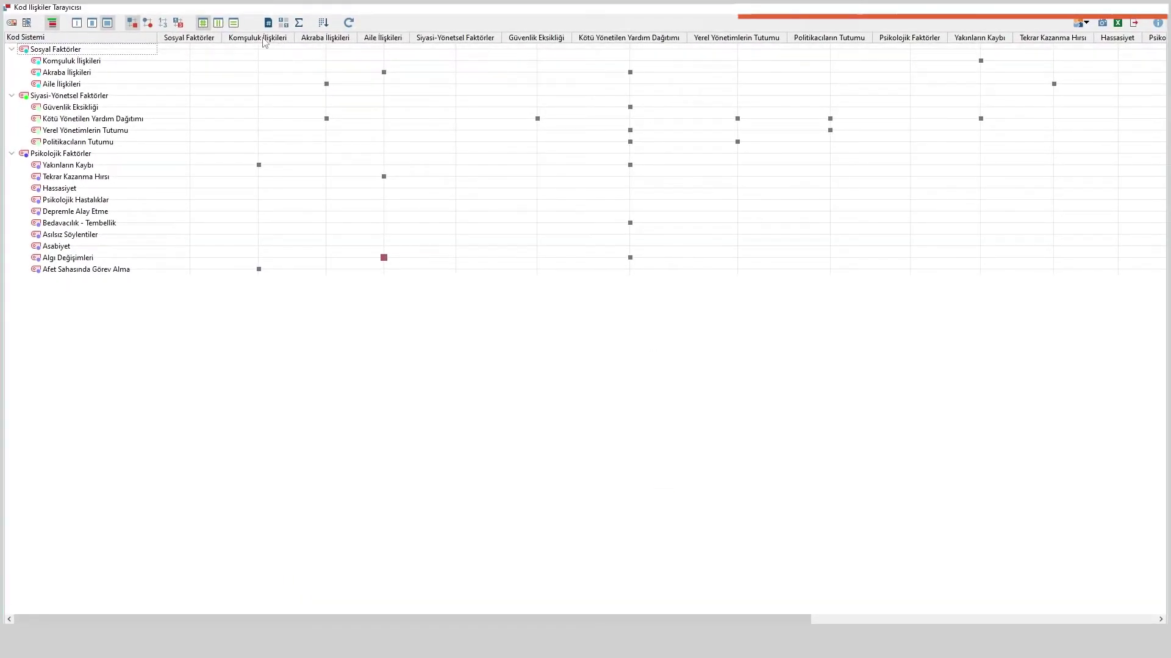
drag(514, 17, 542, 199)
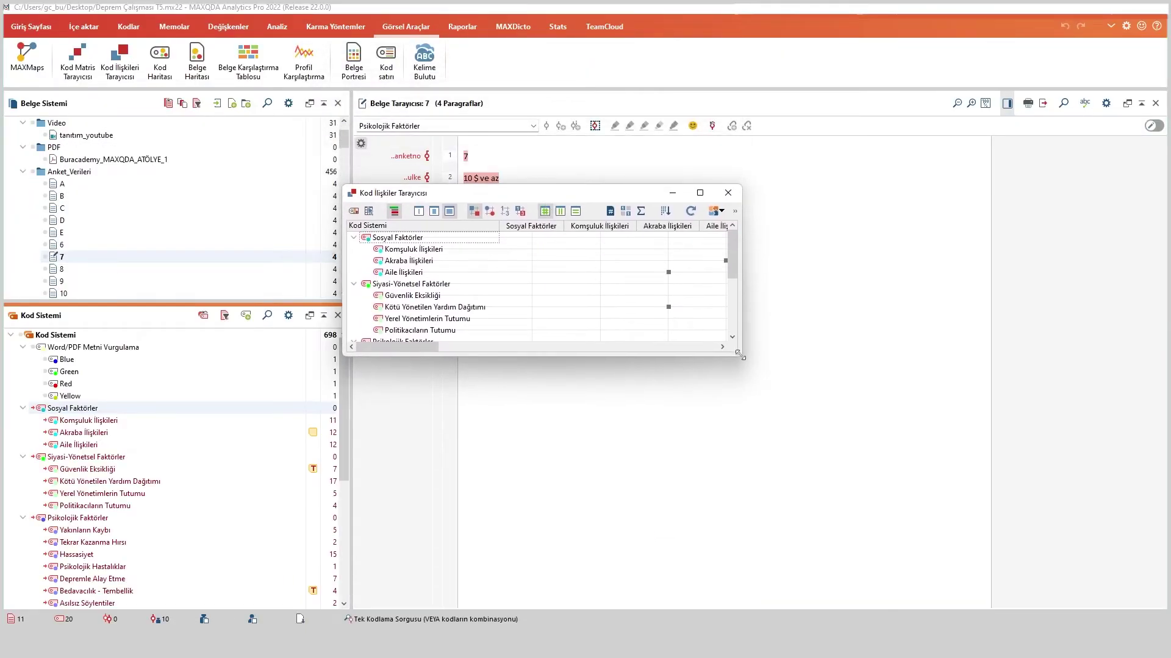
drag(745, 355, 1076, 578)
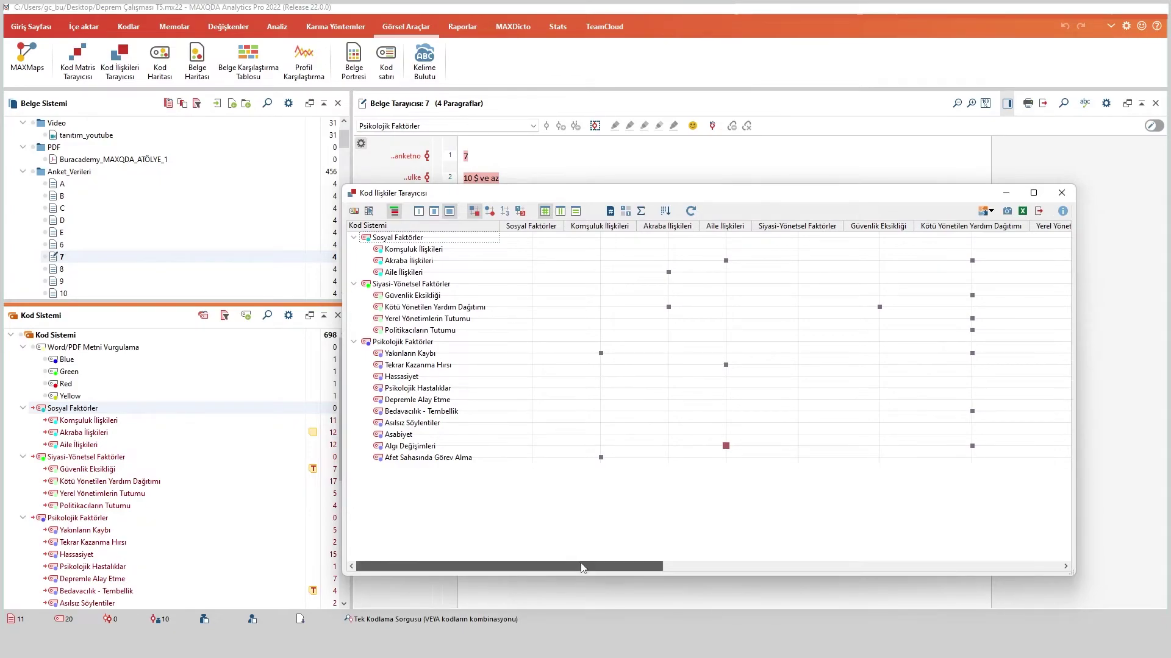
mouse_move(580, 565)
mouse_down()
mouse_move(829, 560)
mouse_move(1030, 530)
mouse_move(573, 564)
mouse_up()
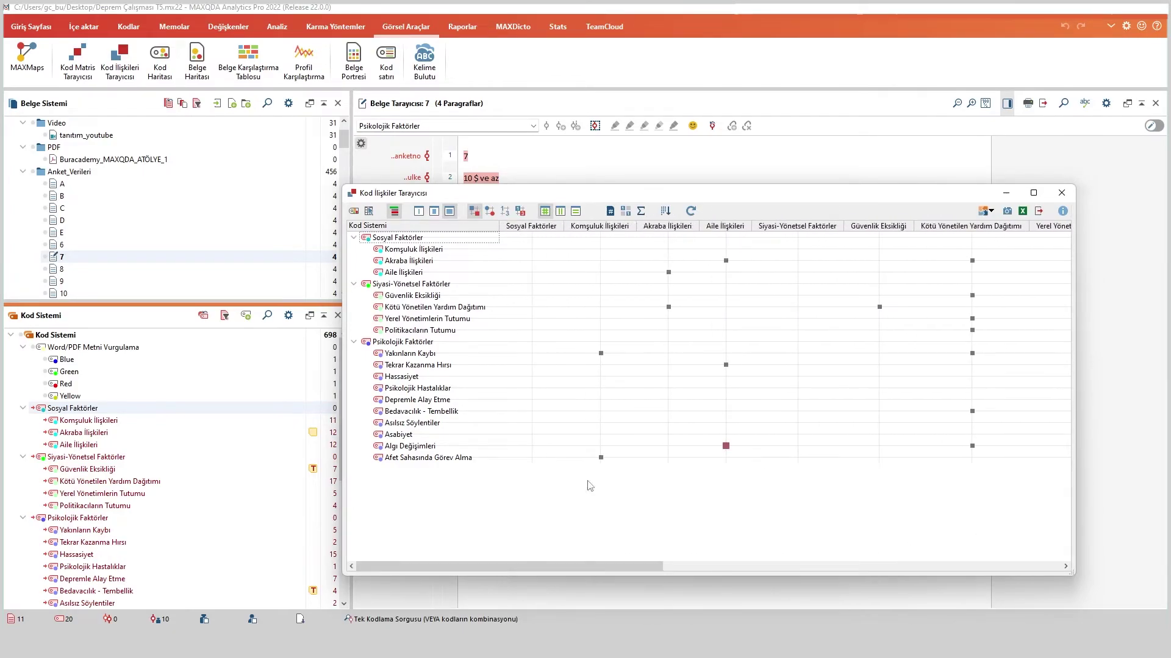
- Export the code relations matrix to the desktop as an adjacency matrix (Bitişiklik Matrisi, *.xlsx) named MAXQDA2022 Kod İlişkiler Tarayıcısı
click(1039, 211)
click(540, 484)
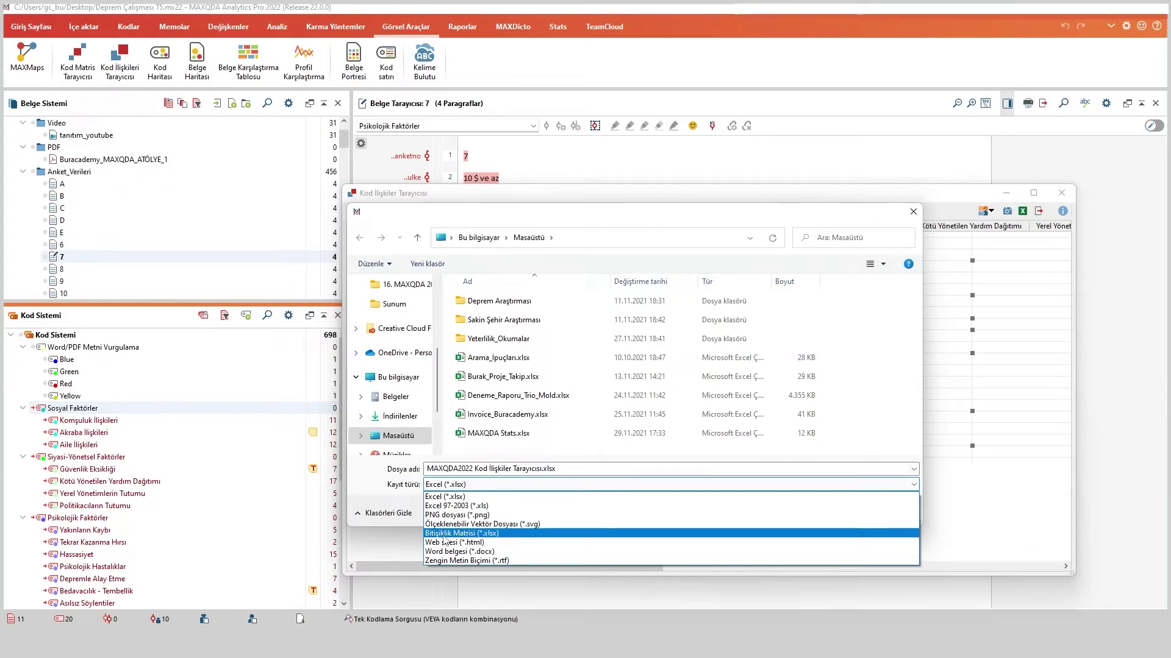
click(454, 533)
click(808, 517)
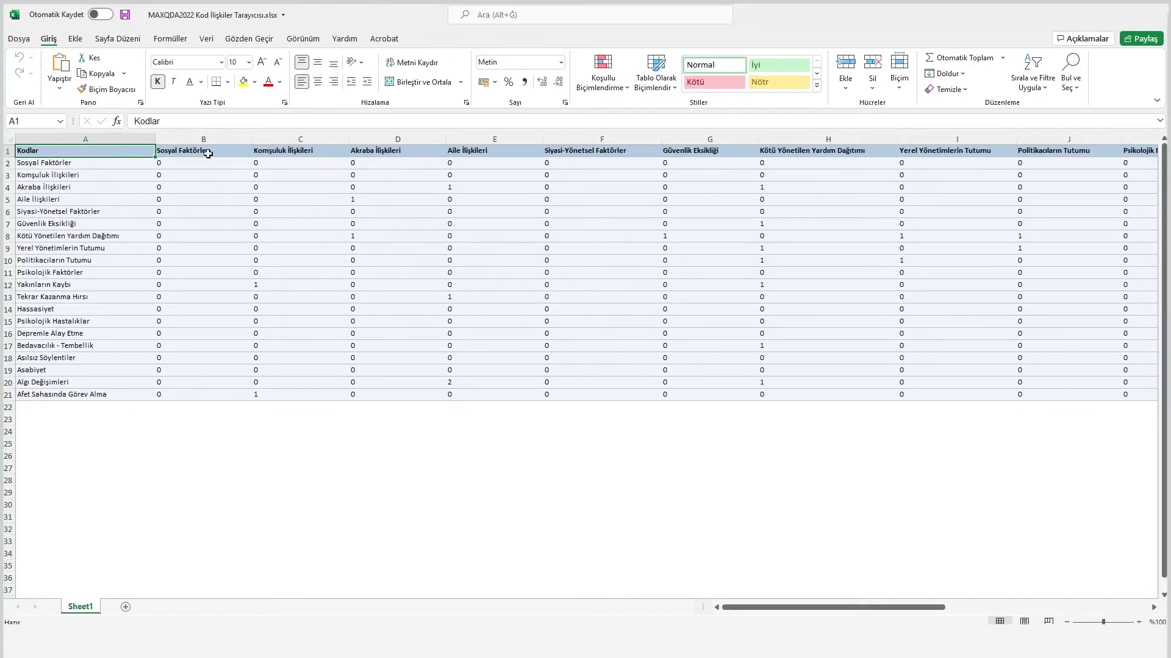
- Examine the code headings and co-occurrence values of the exported adjacency matrix in Excel, and return to the Code Relations Browser
click(199, 153)
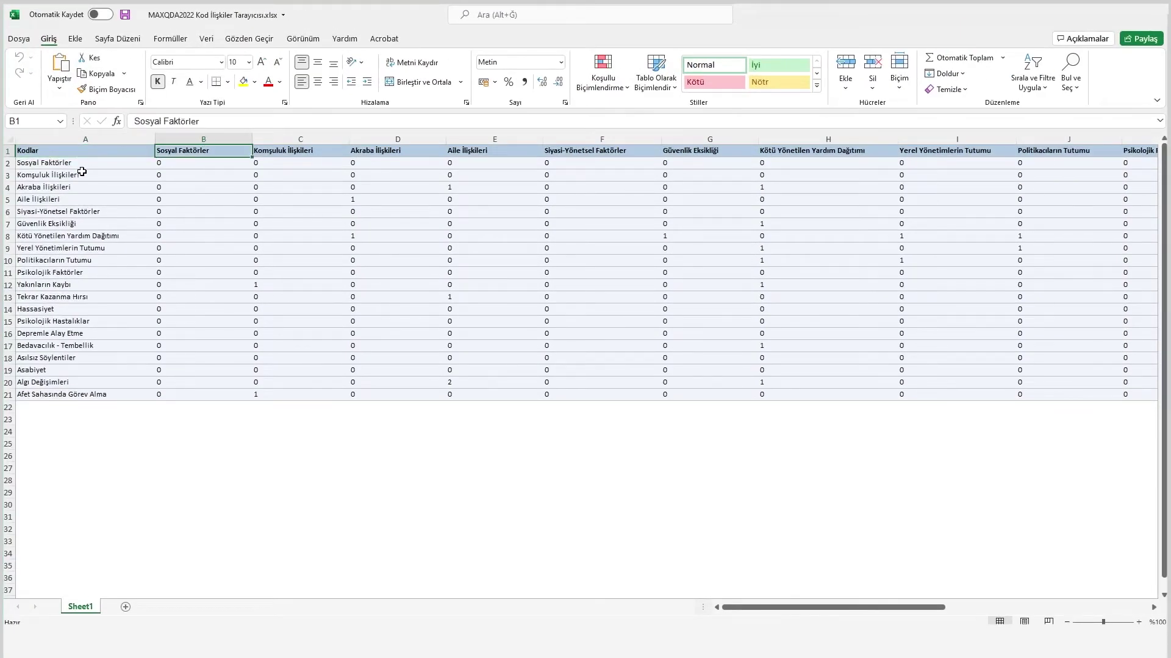
drag(82, 172, 85, 321)
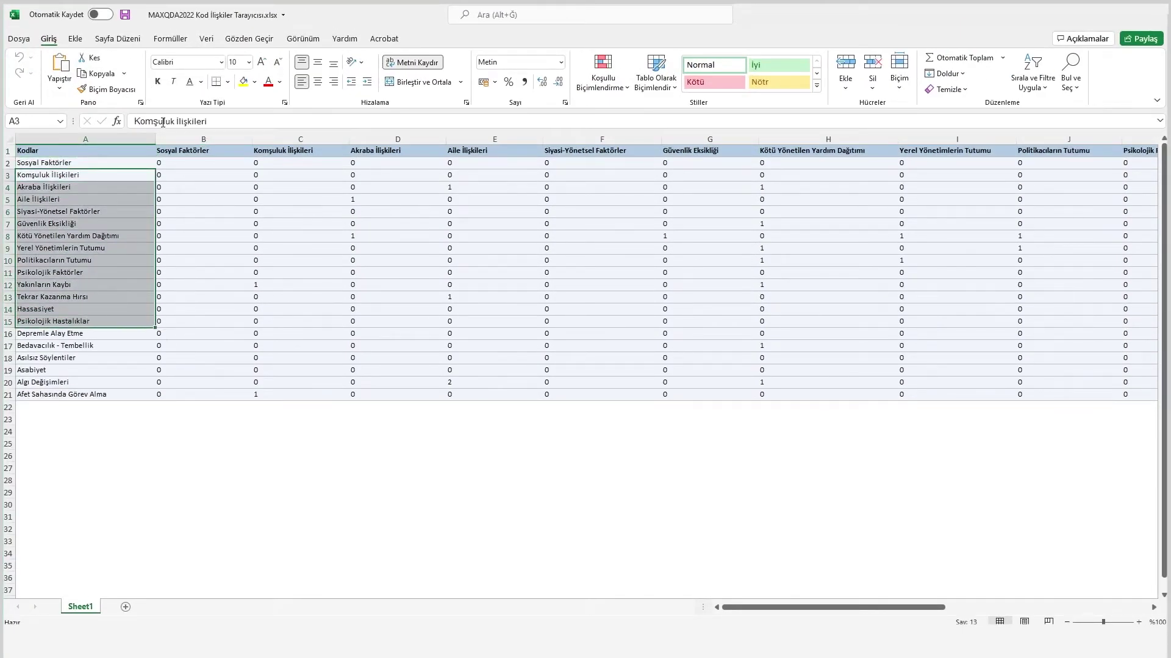
click(91, 163)
click(171, 167)
click(354, 203)
text(1)
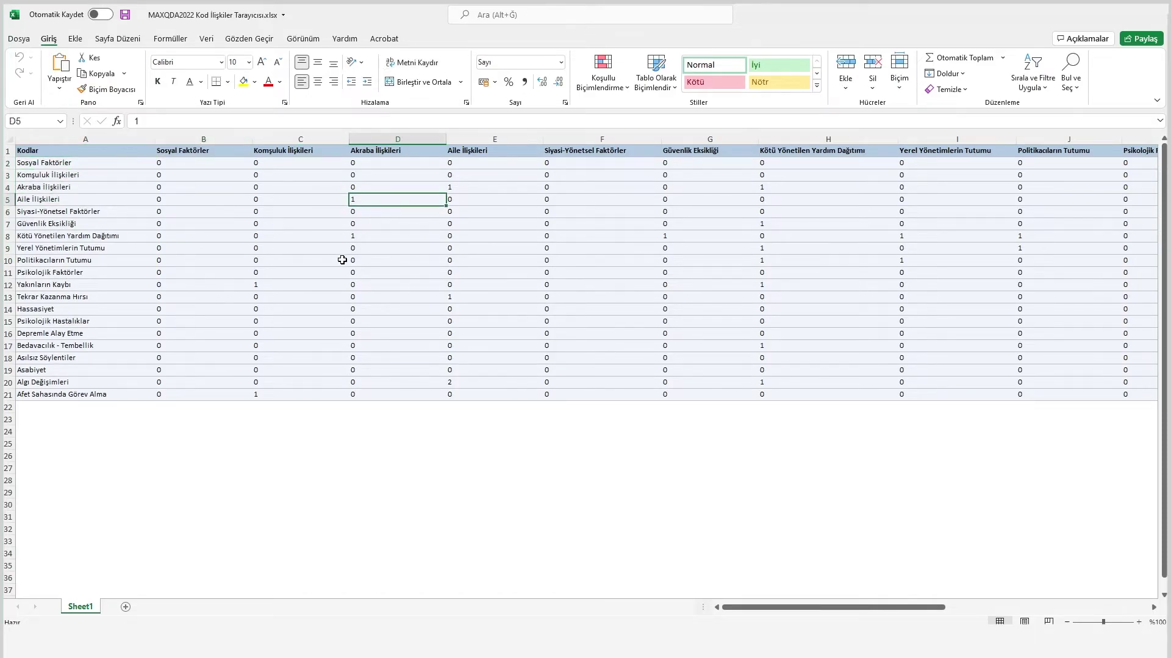
click(342, 261)
click(413, 335)
click(769, 309)
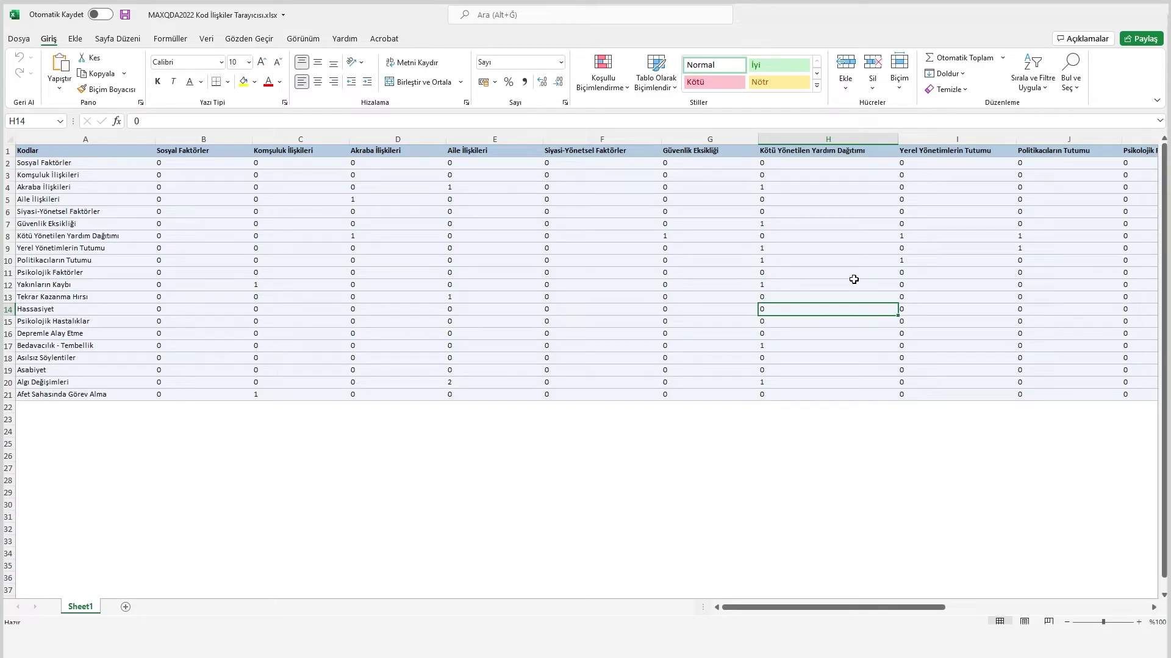
double_click(407, 10)
click(866, 186)
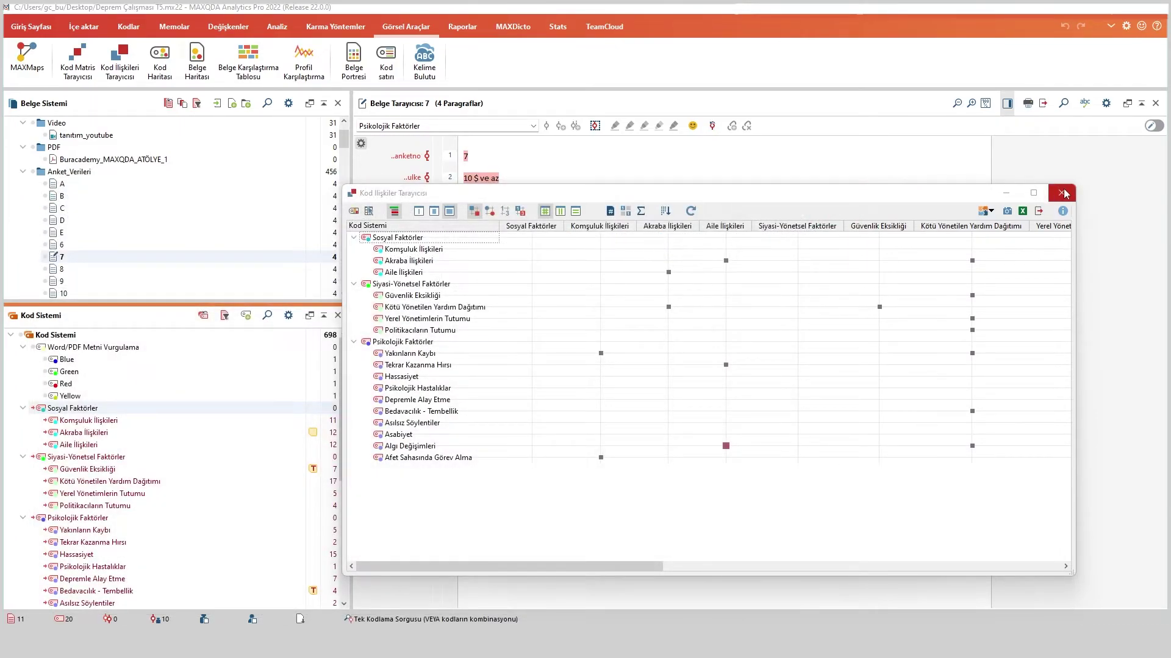
- Sort the columns of the code relations matrix in descending order of code intersections and look across all its columns
drag(902, 193, 874, 154)
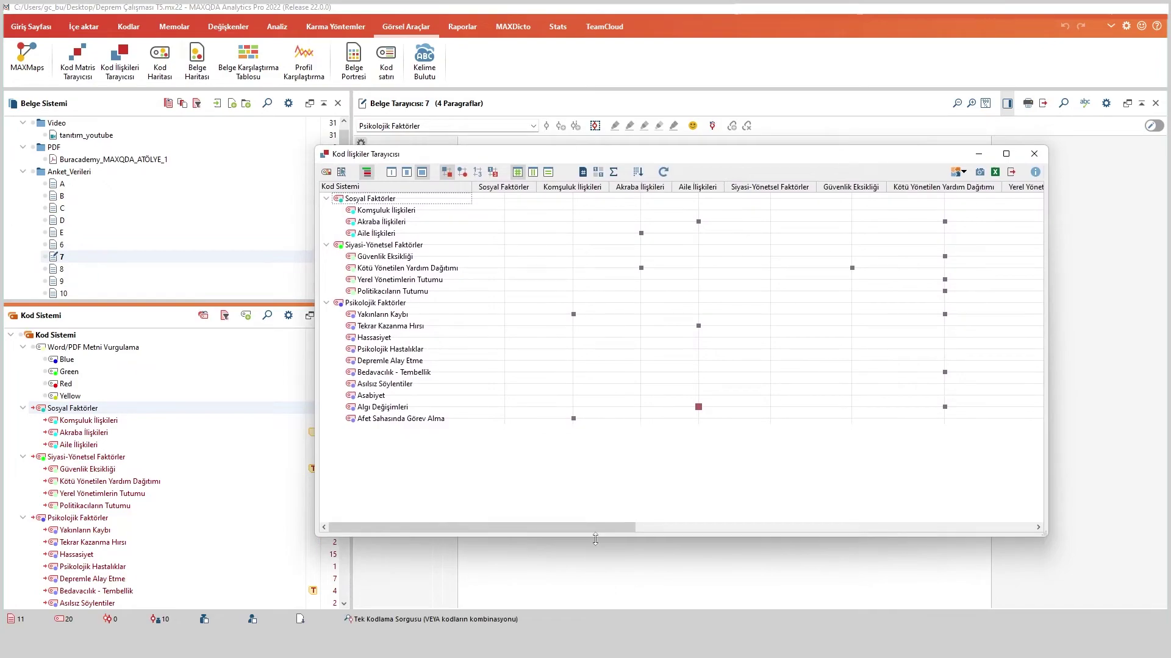
drag(595, 528, 566, 523)
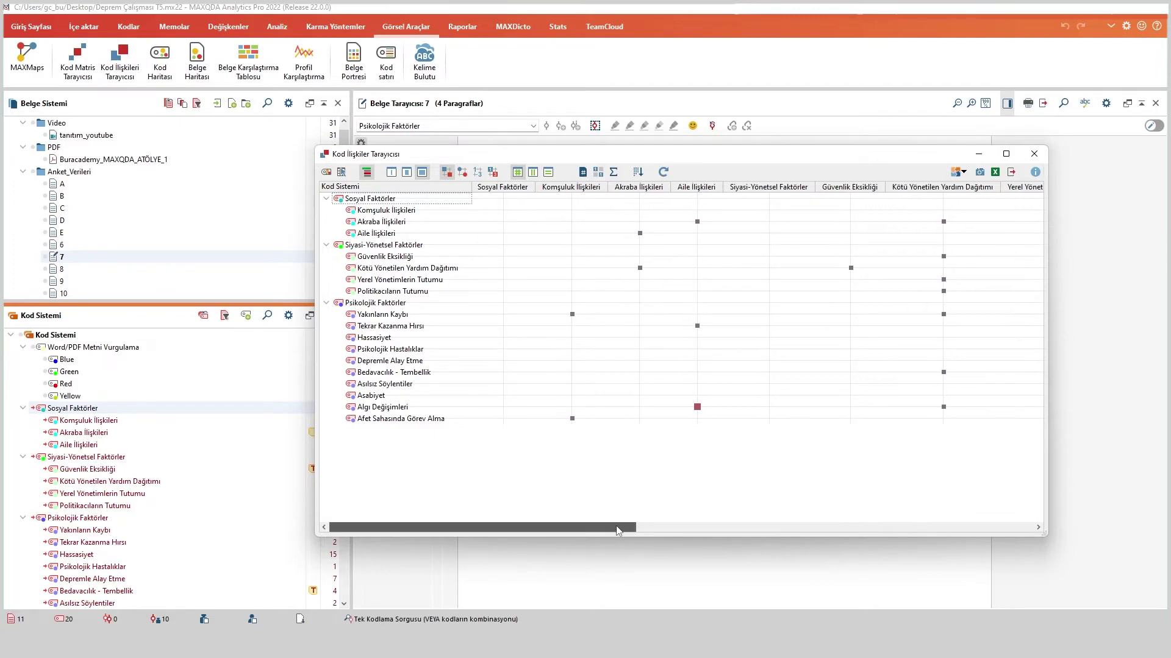
mouse_move(616, 526)
mouse_down()
mouse_move(961, 533)
mouse_move(594, 528)
mouse_up()
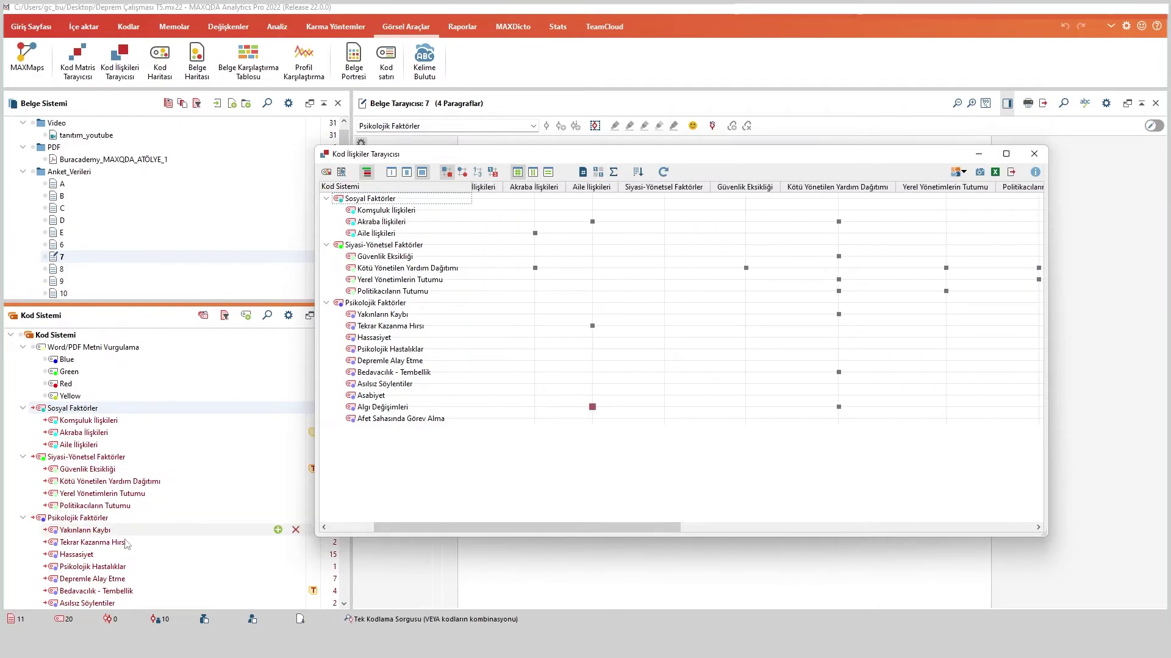
click(638, 172)
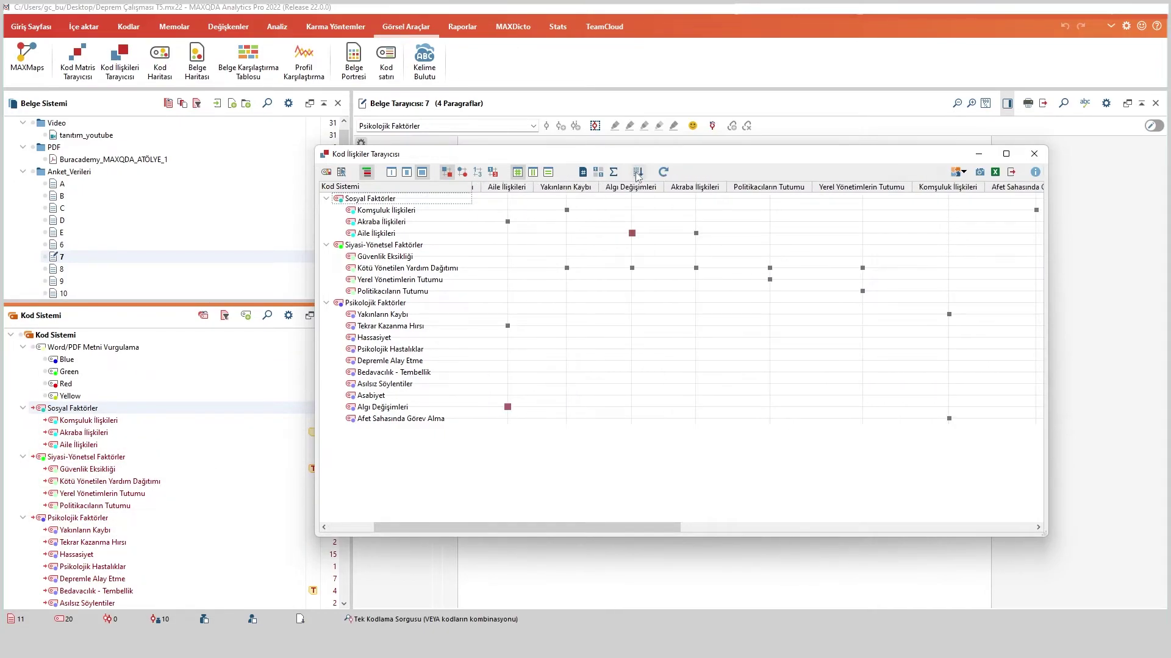
drag(547, 528, 499, 529)
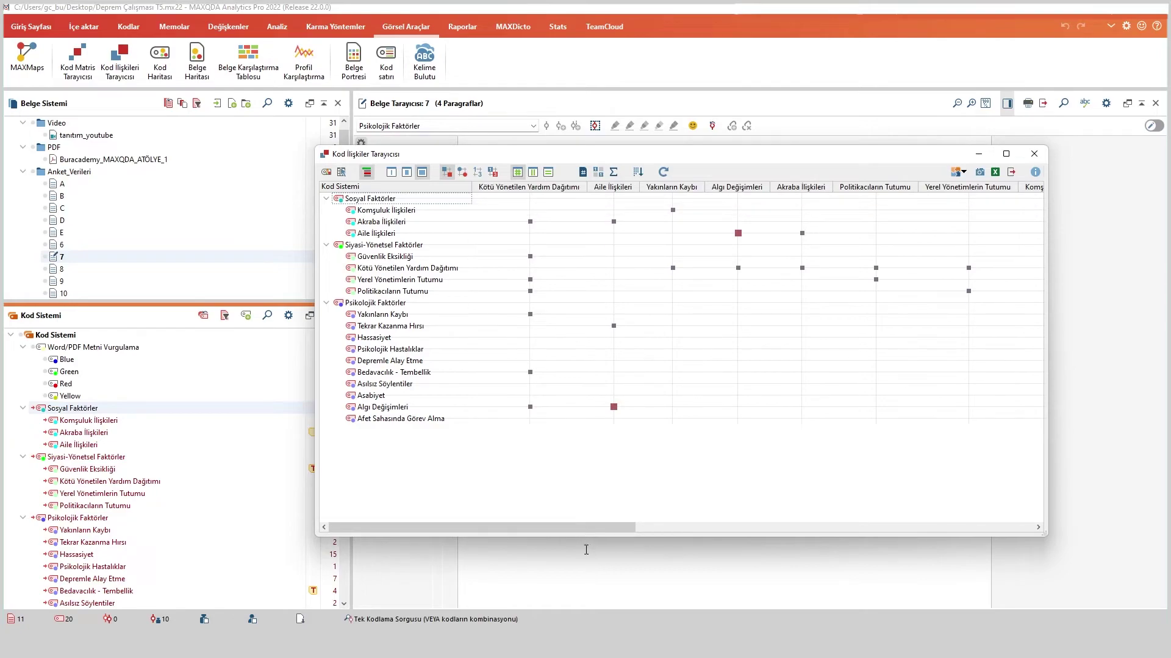
drag(586, 528, 1014, 507)
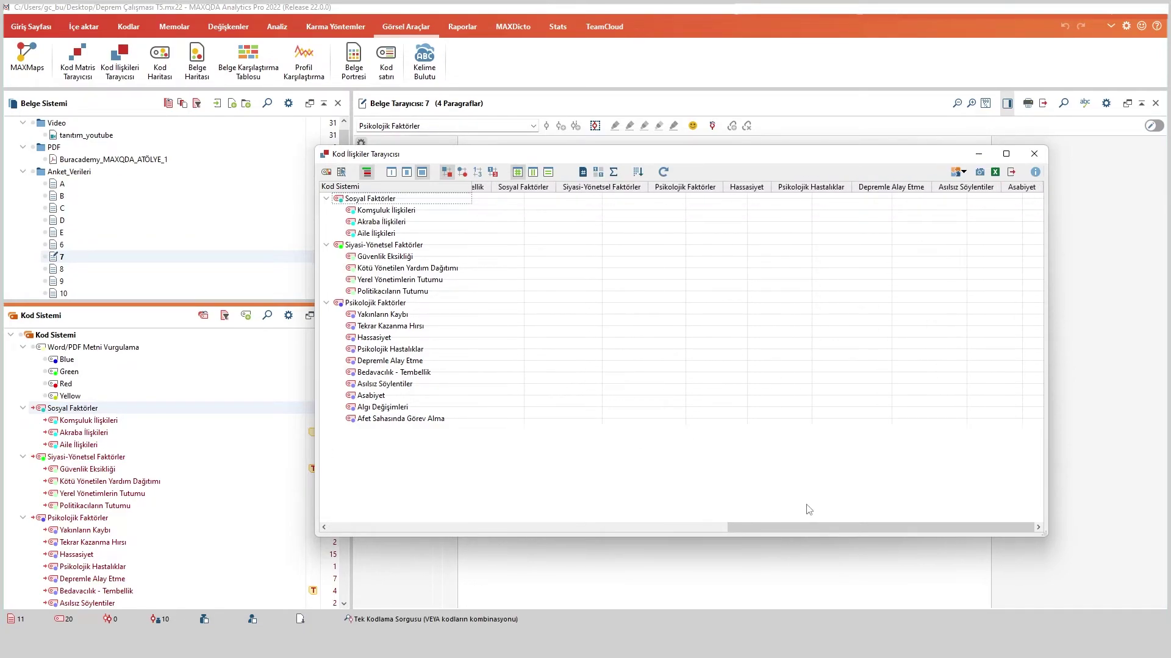
drag(808, 528, 320, 559)
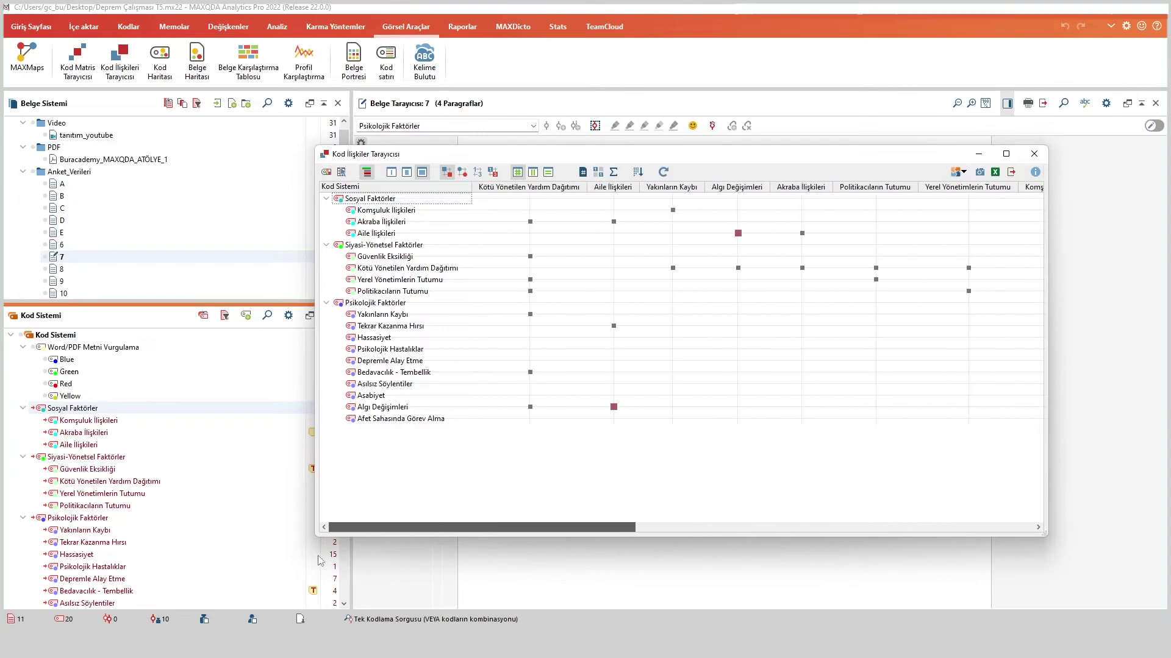
click(638, 173)
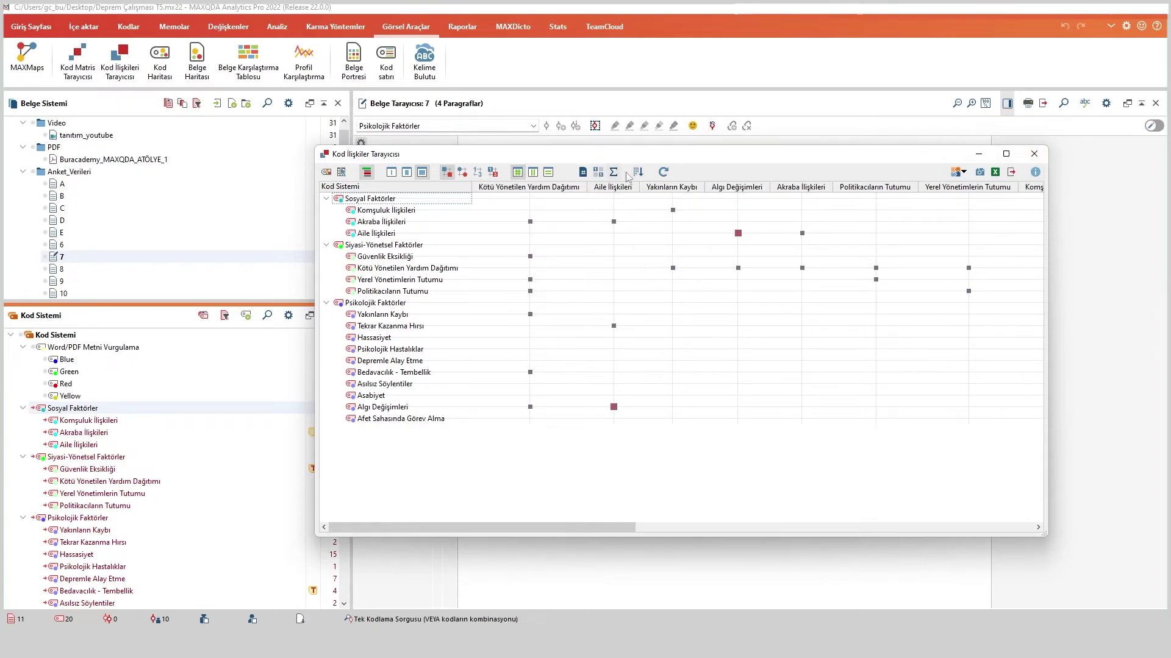
- Close the Code Relations Browser and open the tanıtım_youtube document's video in the Multimedia Browser
click(1025, 157)
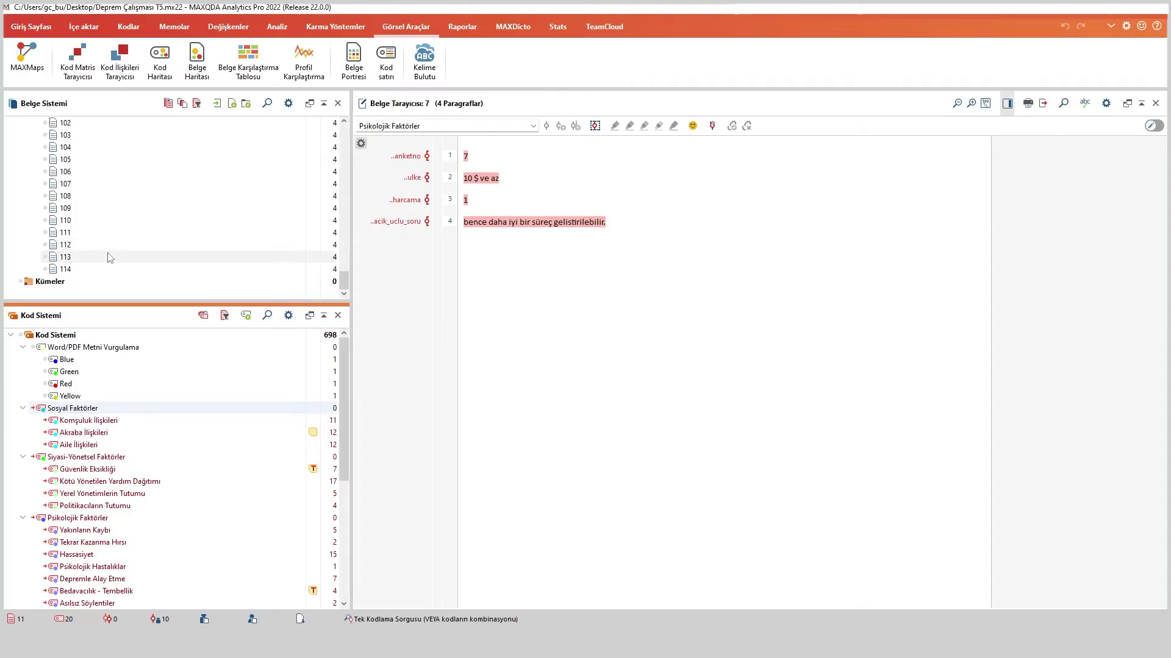
scroll(110, 253, up, 5)
scroll(110, 253, up, 1)
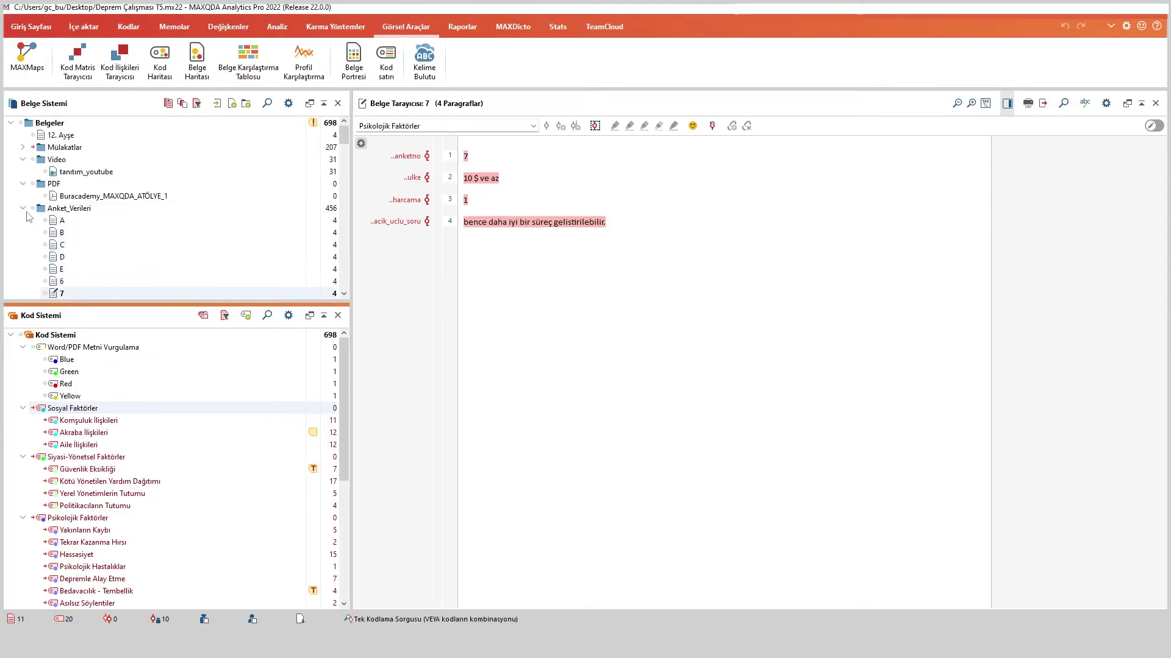
double_click(69, 207)
double_click(86, 172)
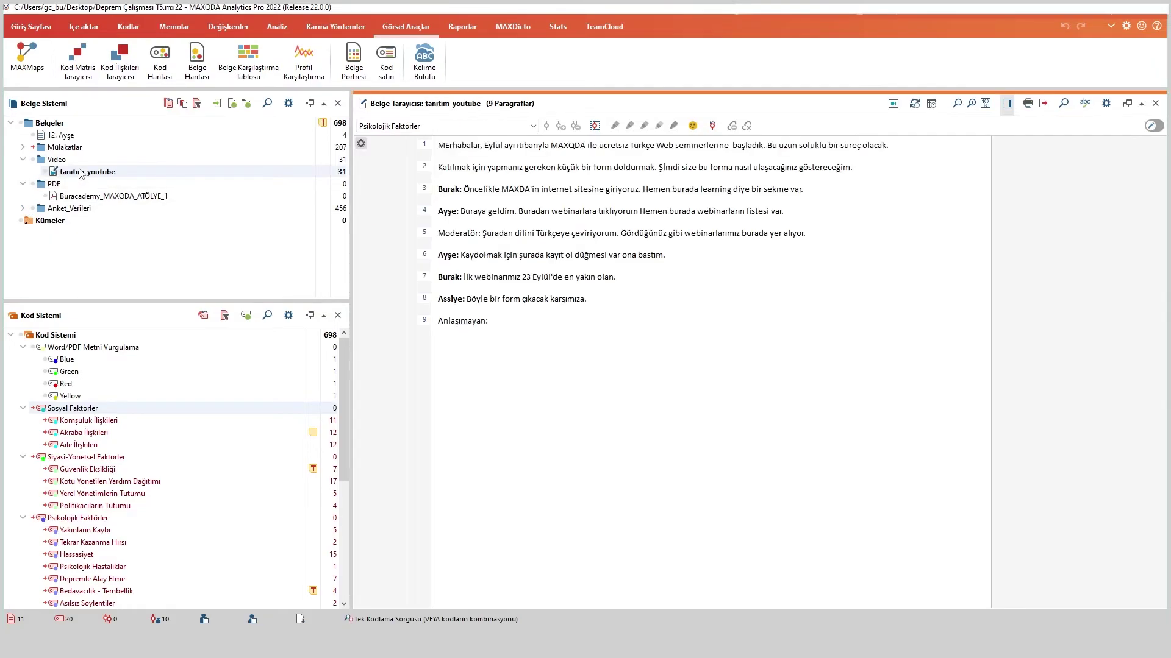
click(893, 104)
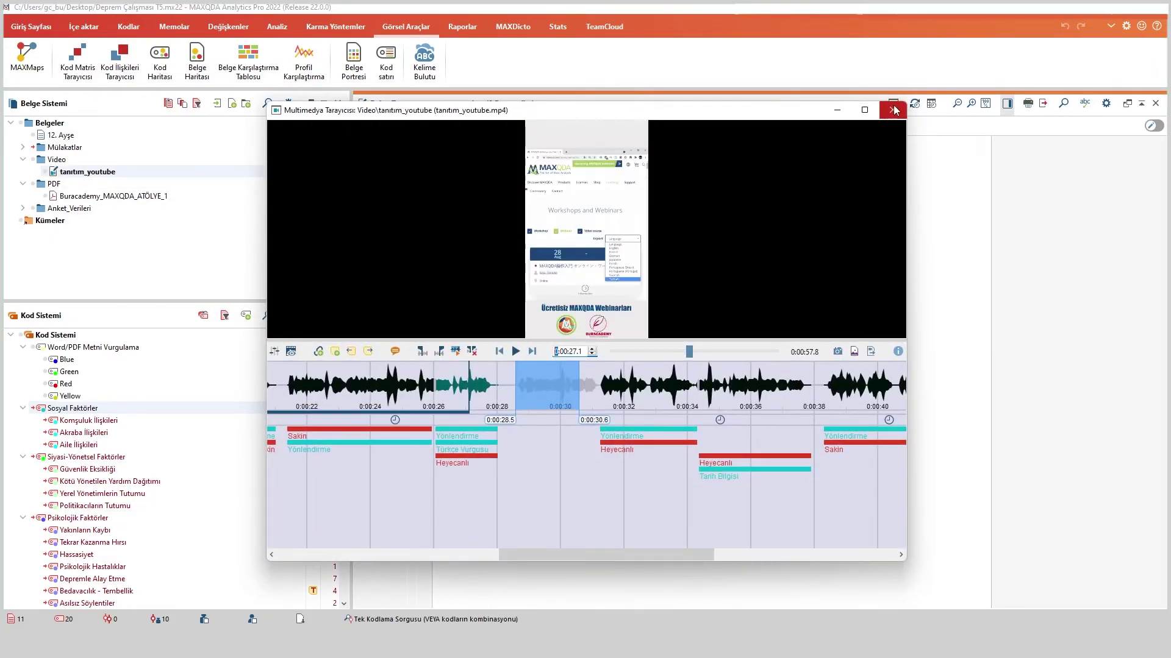
drag(558, 550, 413, 536)
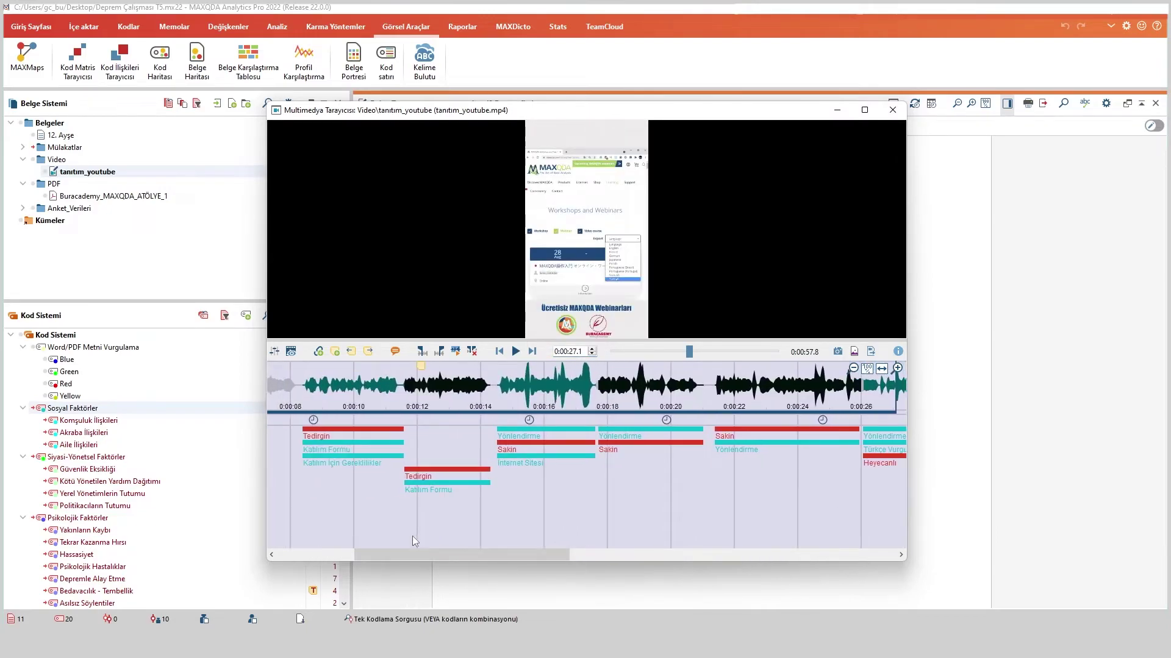
- In paraphrase mode, select the video section from 0:00:14.5 to 0:00:20.6 and paraphrase it as "Bu bölümde konuşmacı kendine defalarca dokundu."
click(397, 351)
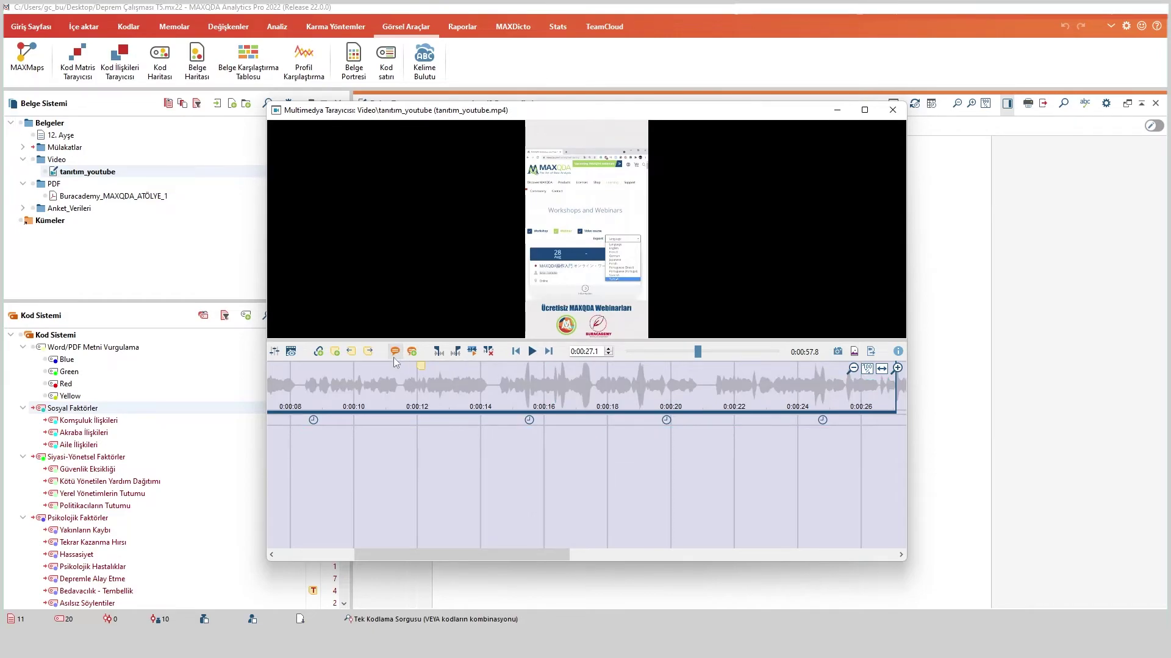
drag(523, 552, 533, 554)
drag(470, 390, 662, 389)
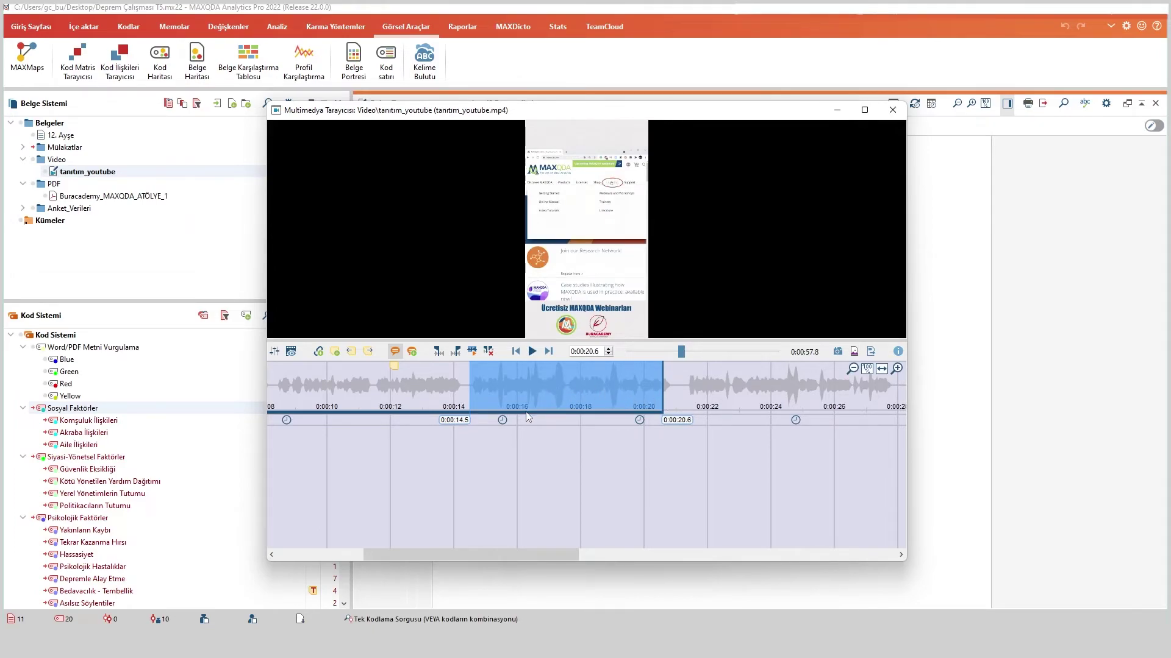
right_click(555, 396)
click(561, 401)
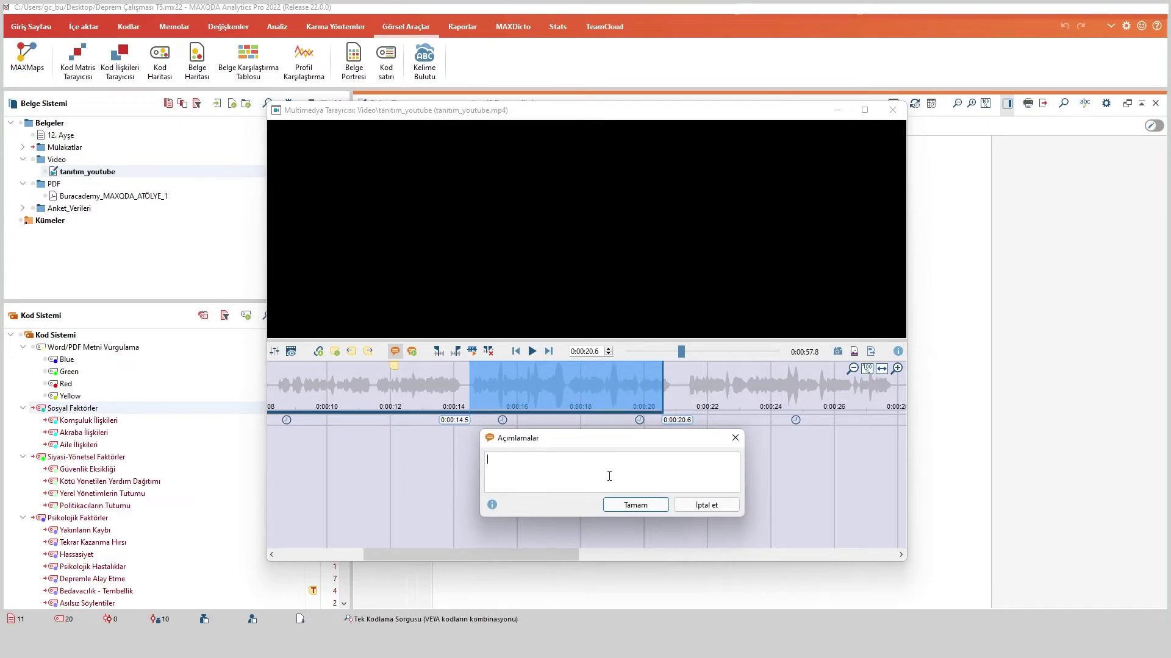
text(Bu bölümde konuşmacı kendine defala)
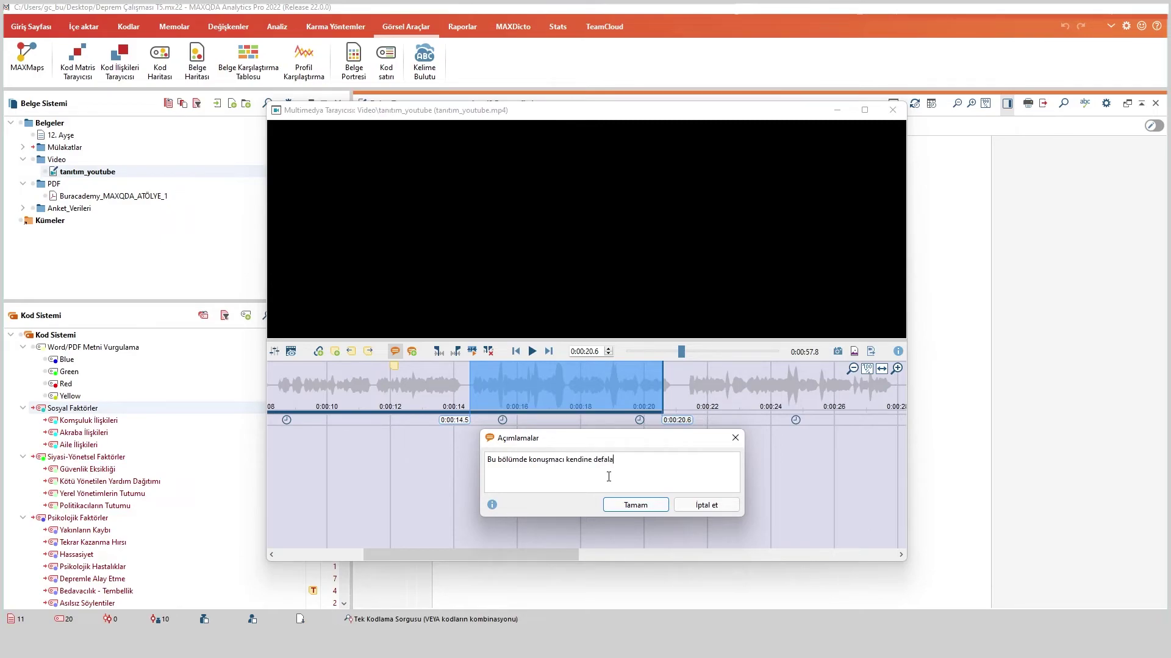
text(rca dokundu.)
click(637, 505)
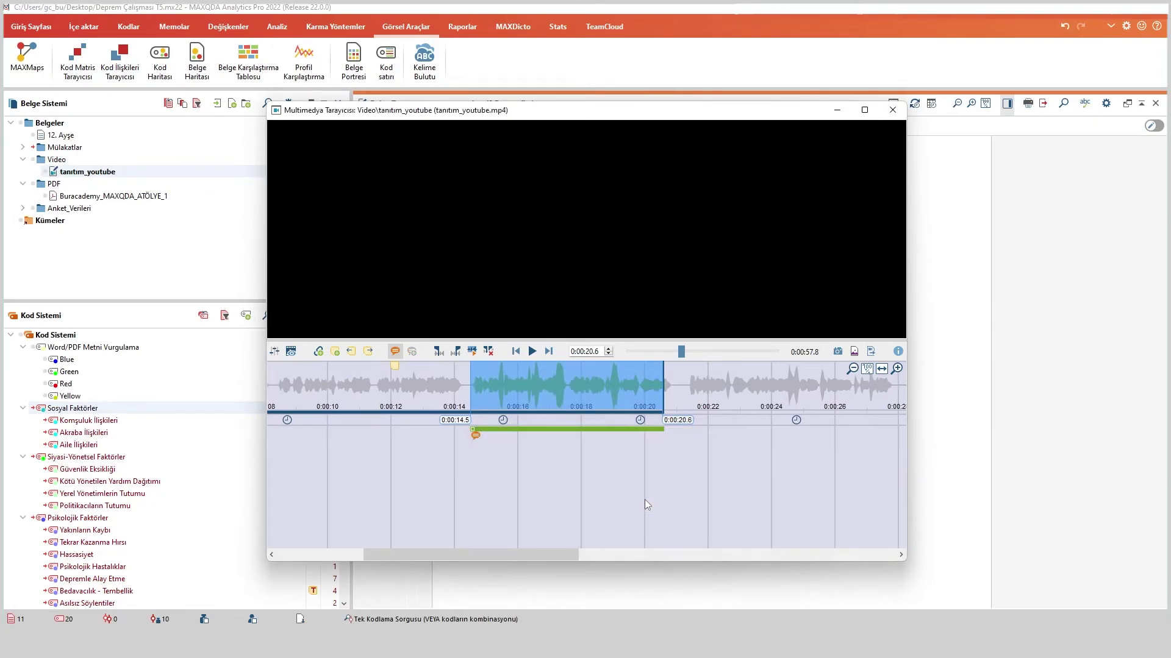
scroll(396, 541, down, 5)
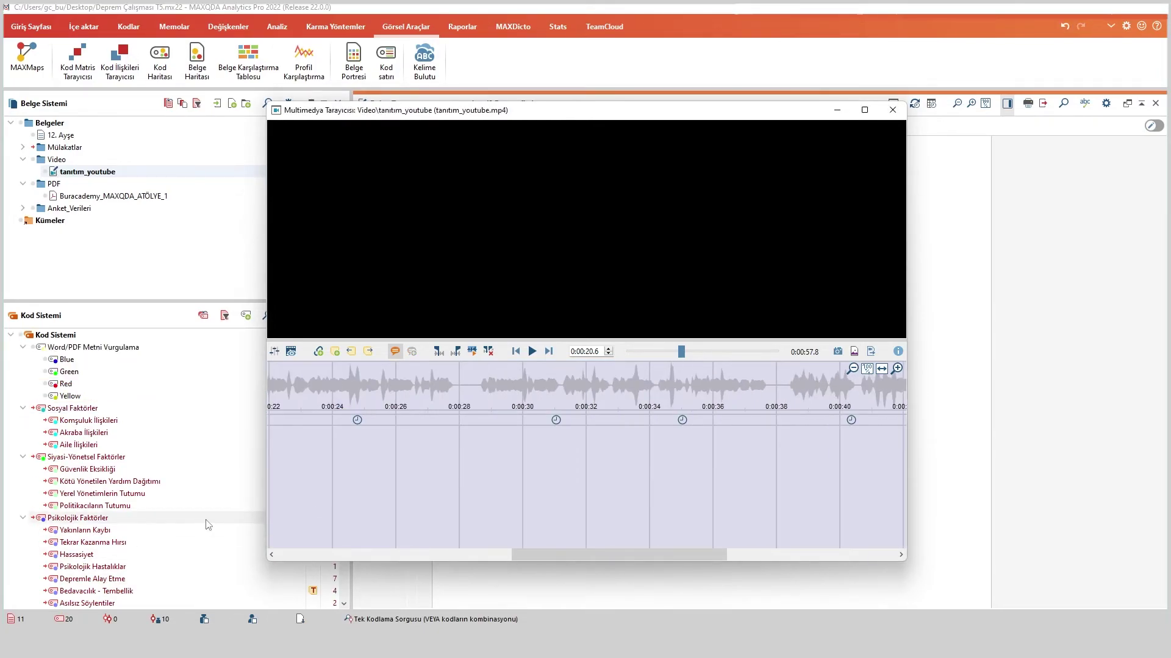
drag(554, 558, 403, 555)
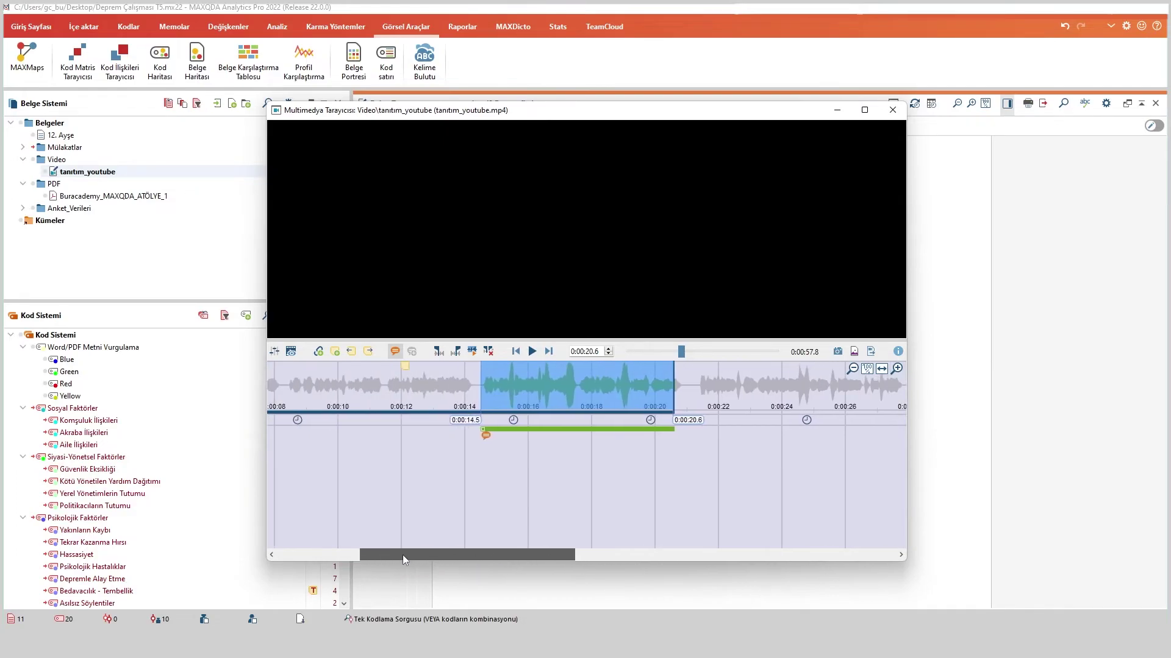
- Open the paraphrase categorization view (Açımlamaları Kategorilendir) and select the tanıtım_youtube paraphrase
scroll(122, 522, down, 6)
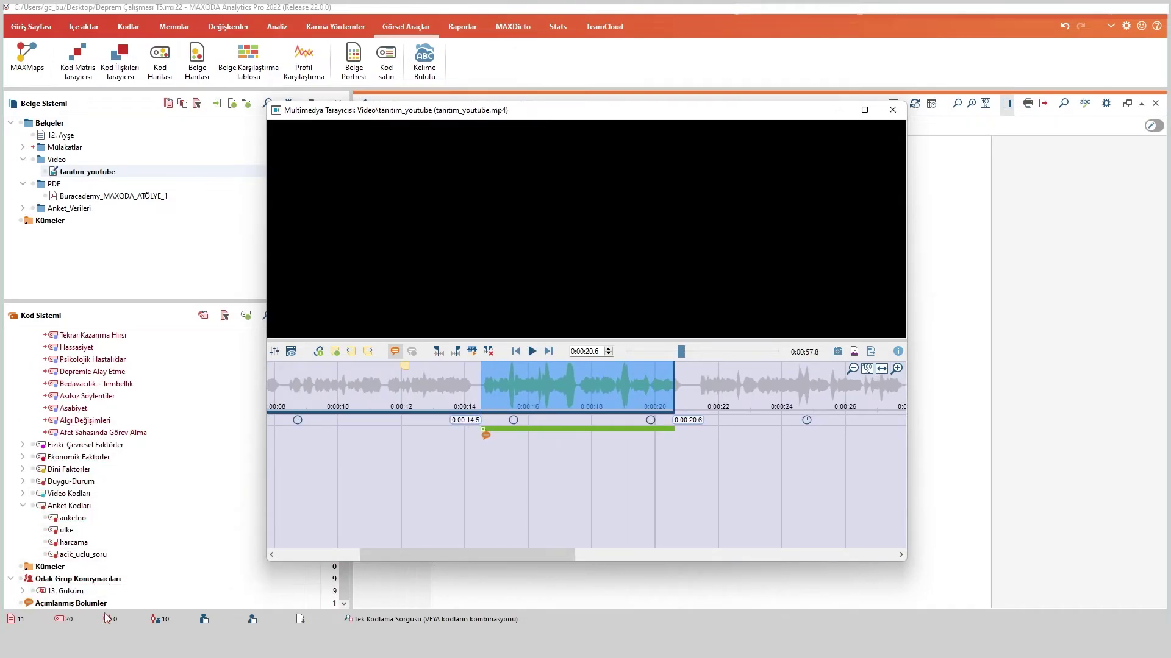
click(467, 27)
click(277, 26)
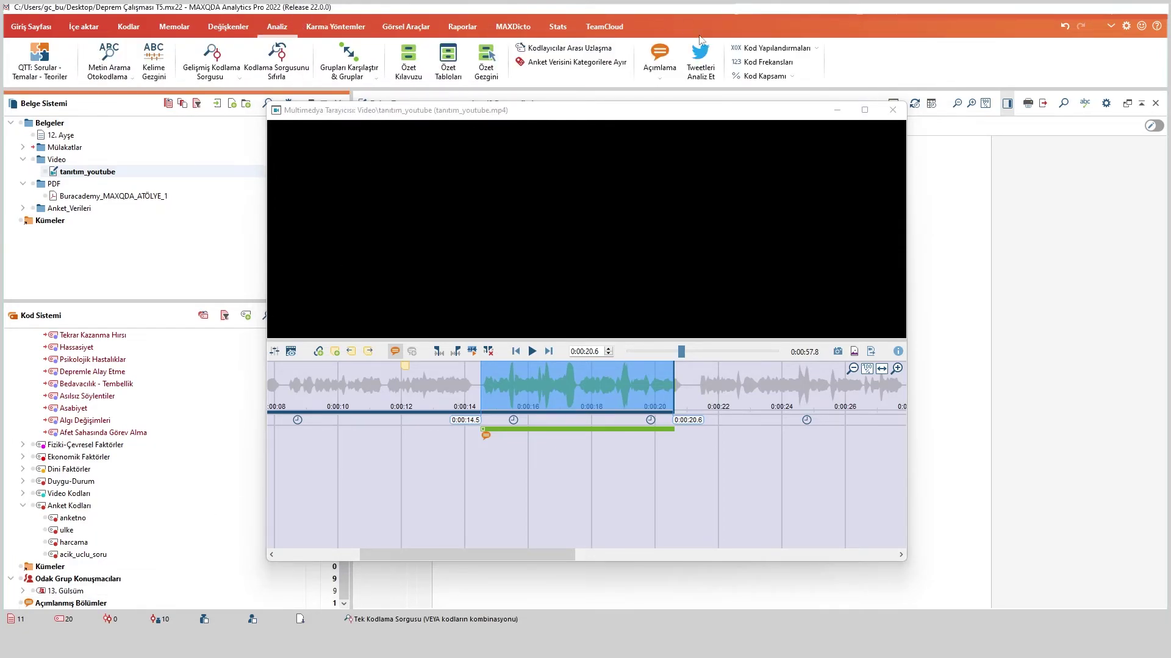
click(661, 78)
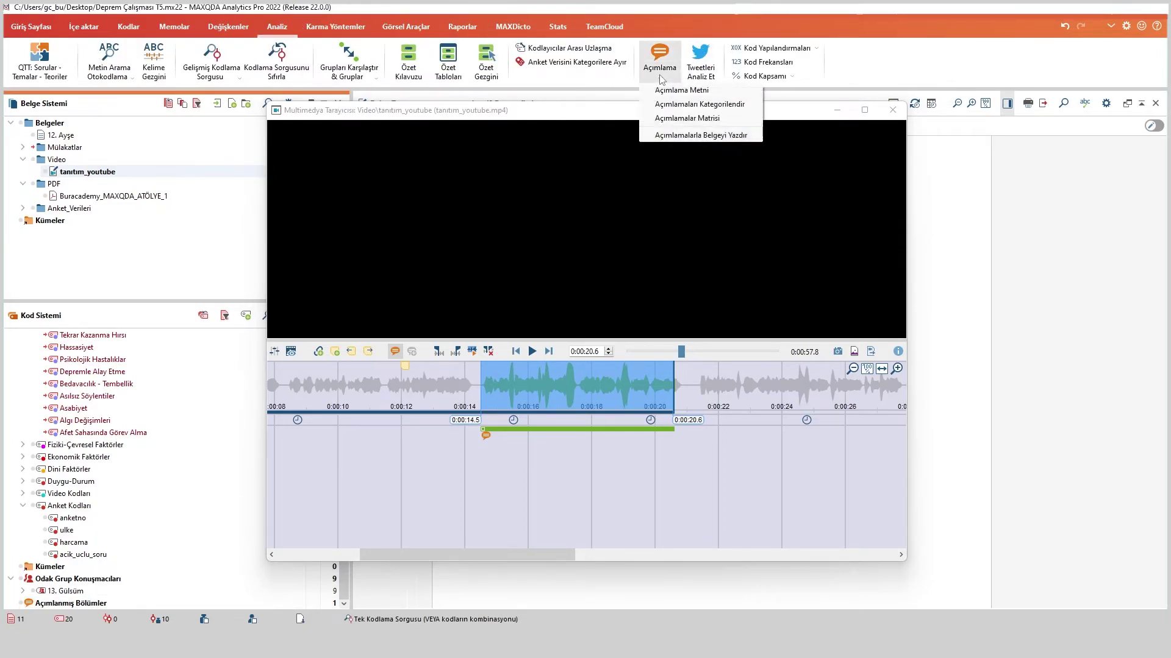
click(686, 106)
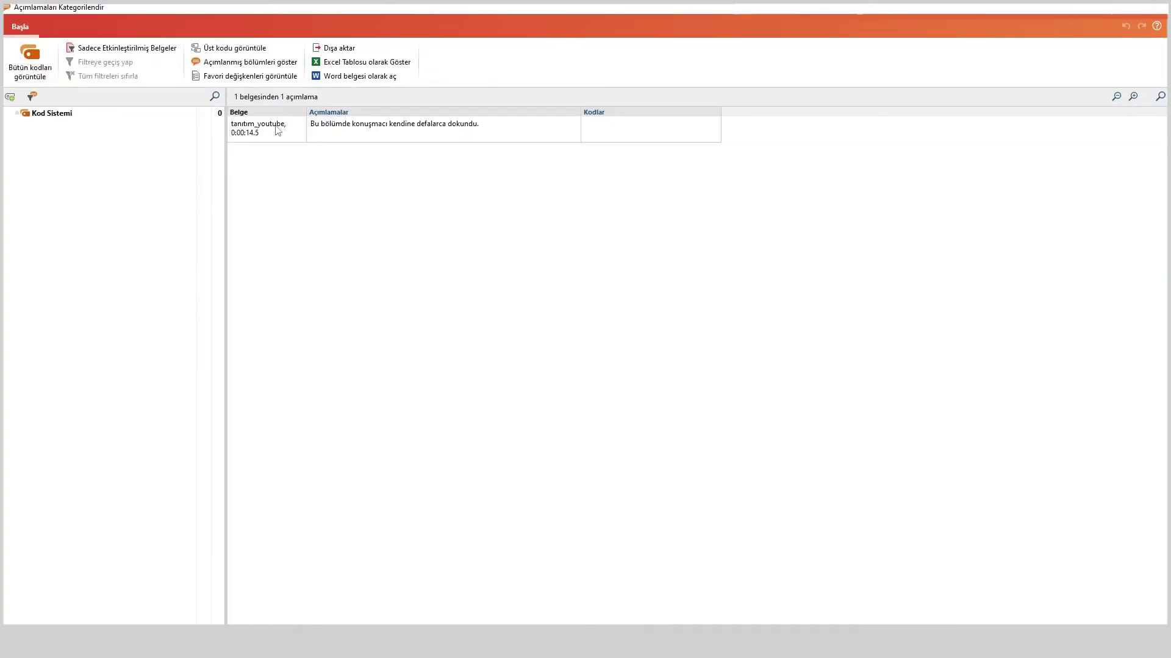
click(265, 129)
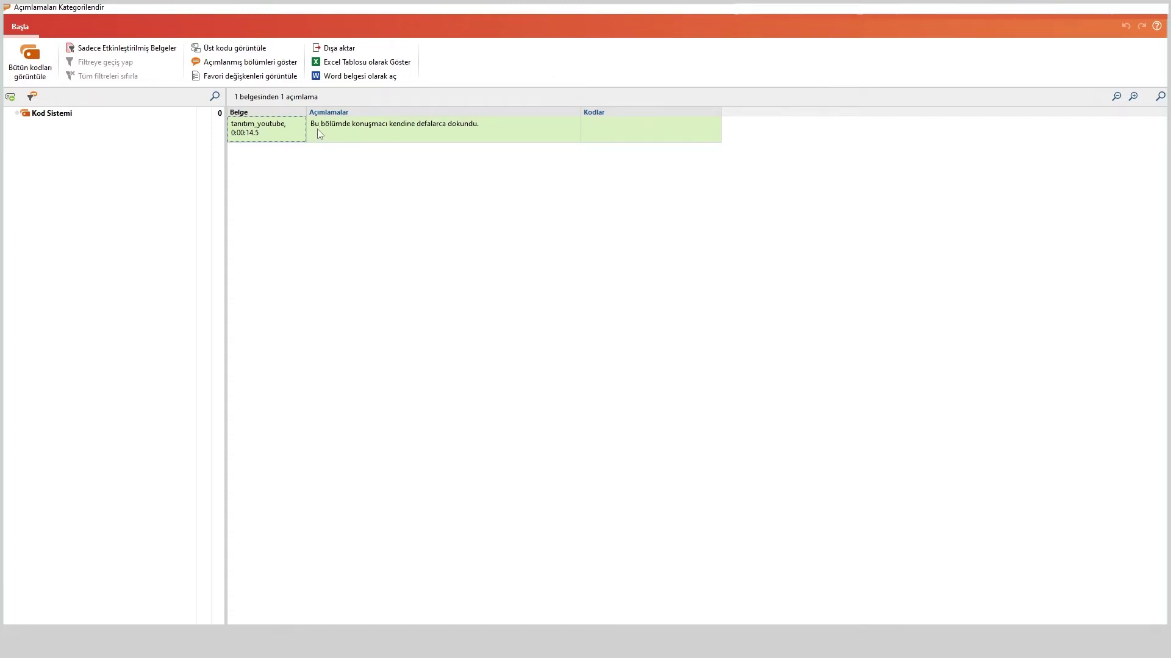
- Display all codes and assign the Aile İlişkileri code to the tanıtım_youtube paraphrase
mouse_move(165, 115)
click(30, 61)
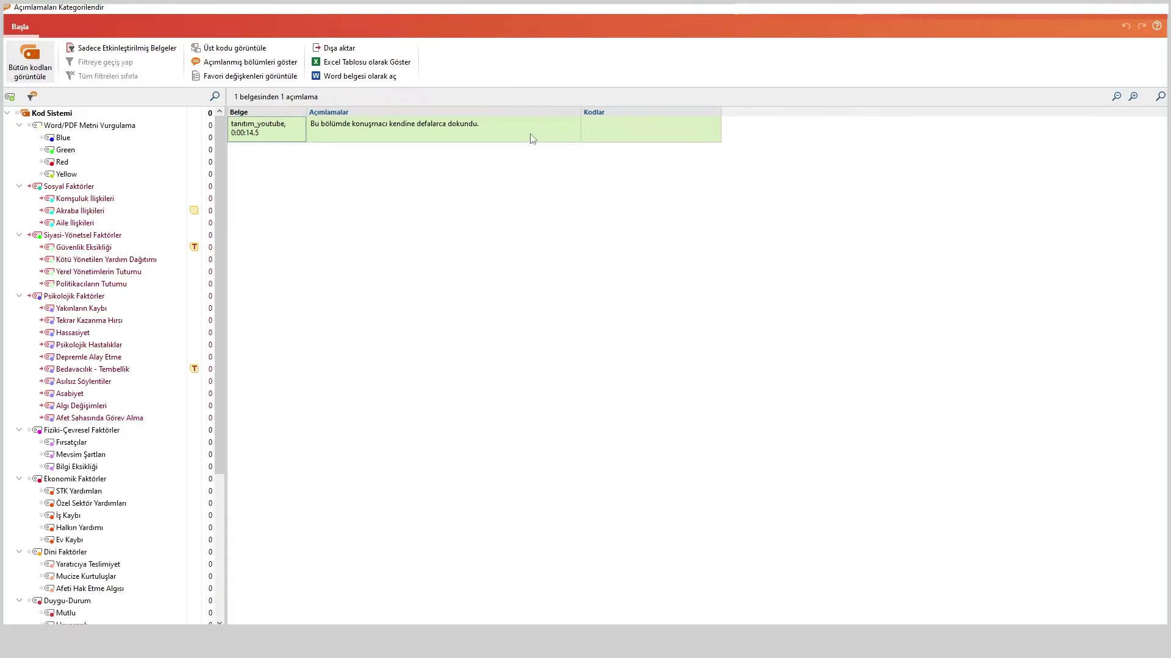
drag(603, 136, 106, 226)
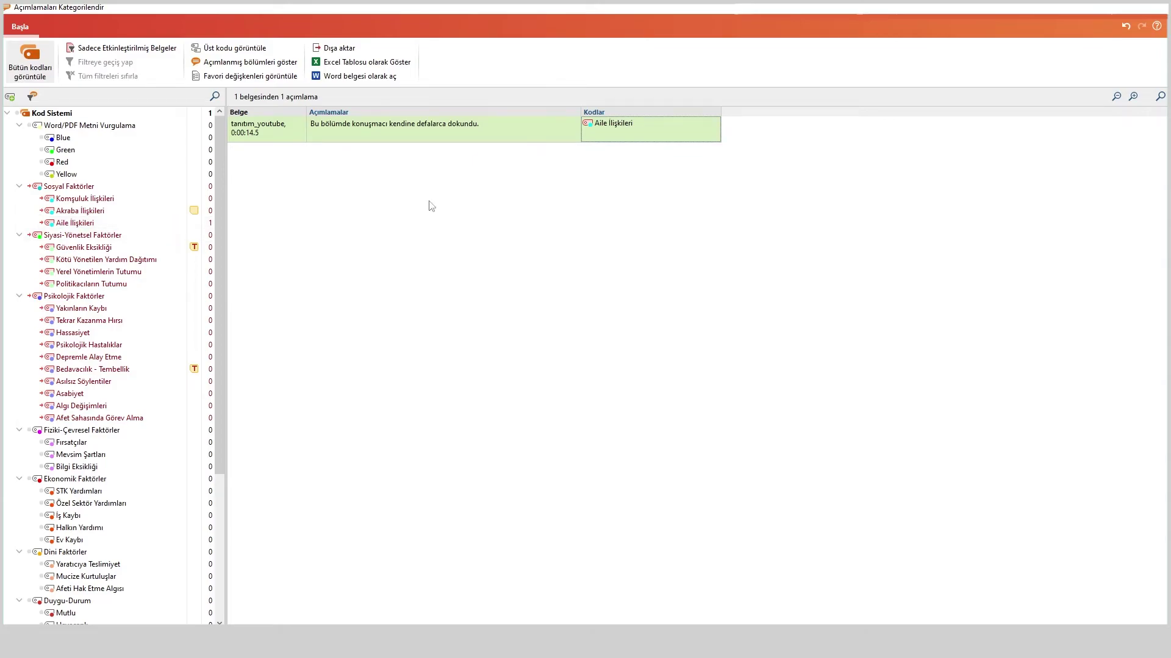
- Restore and move aside the paraphrase categorization window, and close it together with the Multimedia Browser
double_click(653, 14)
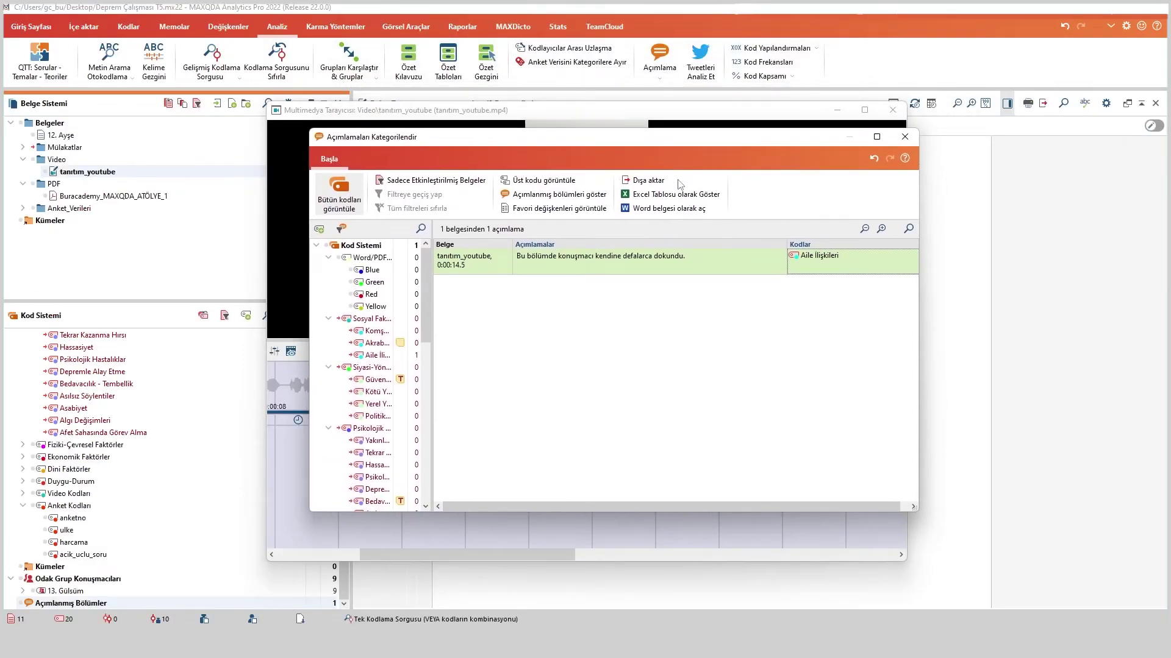
drag(733, 135, 775, 300)
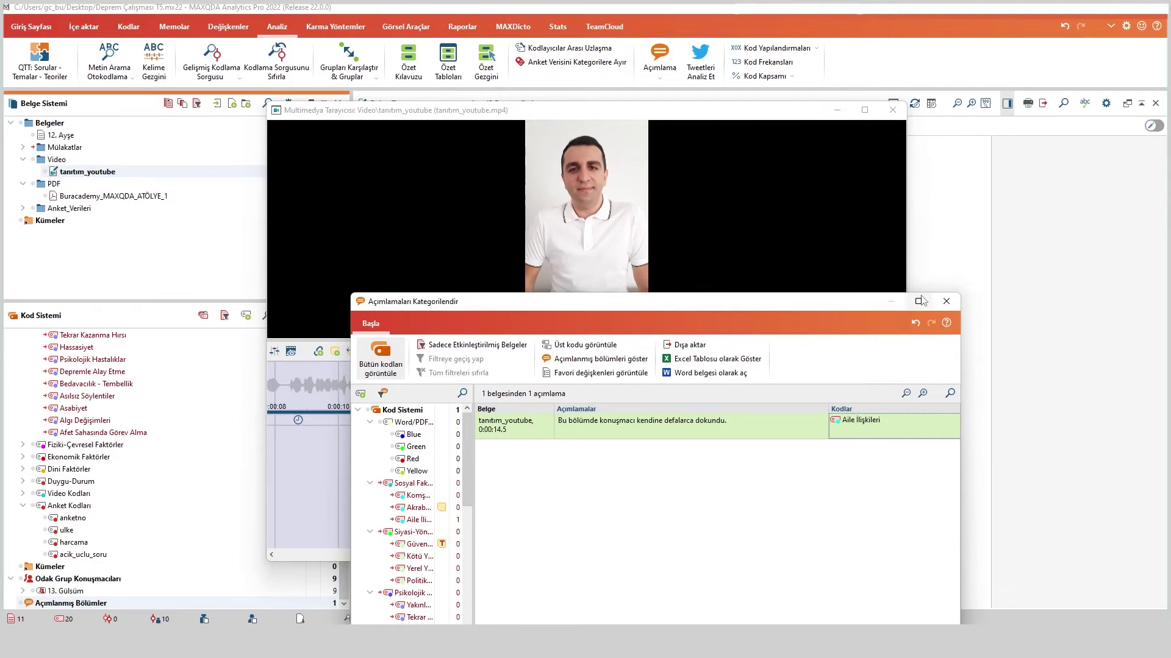
click(946, 302)
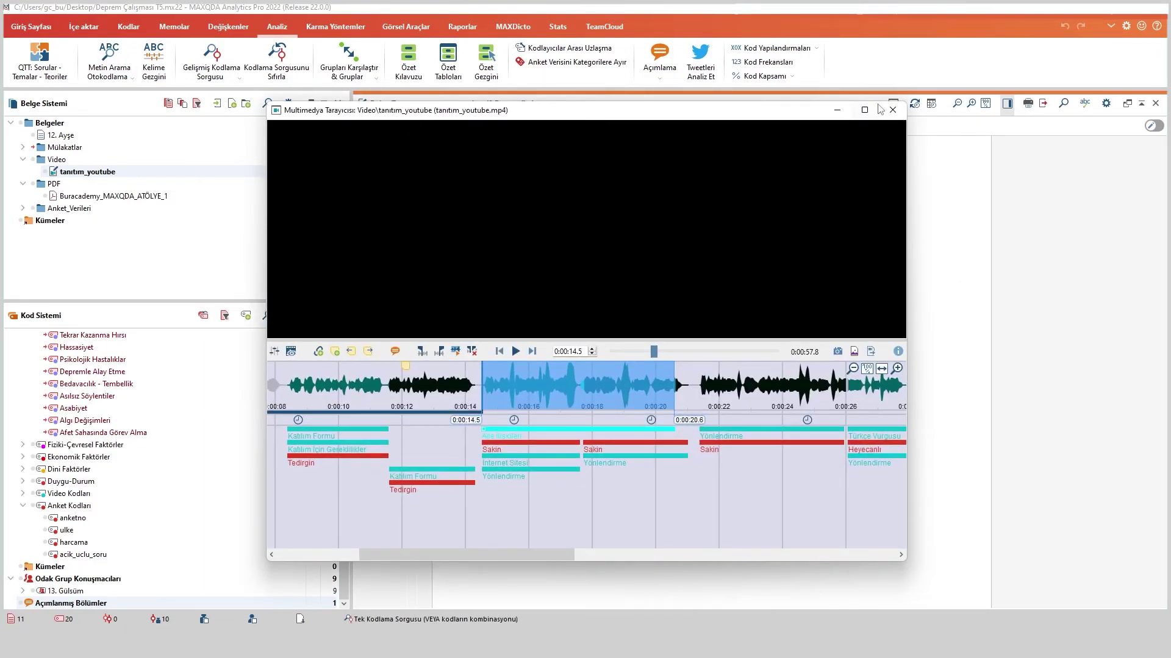
click(892, 109)
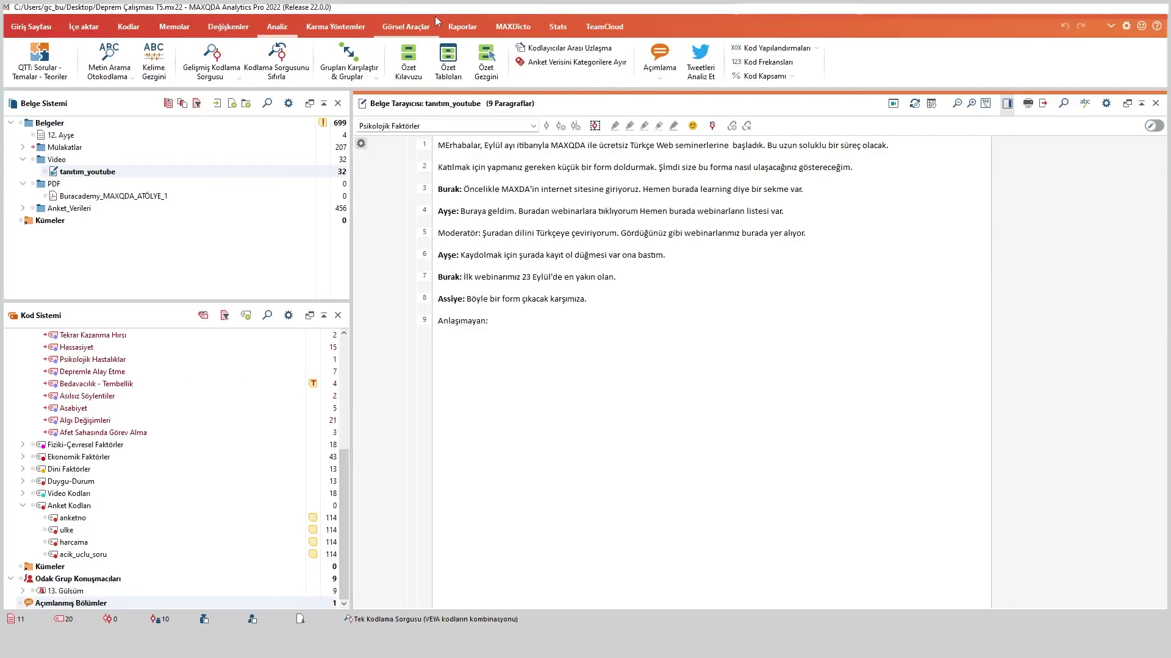
- Set up a Document Profiles report (Belge Profilleri) without the activated-only limits, including the variables Yaş, Çocuk Sayısı and Cinsiyet
click(462, 26)
click(384, 58)
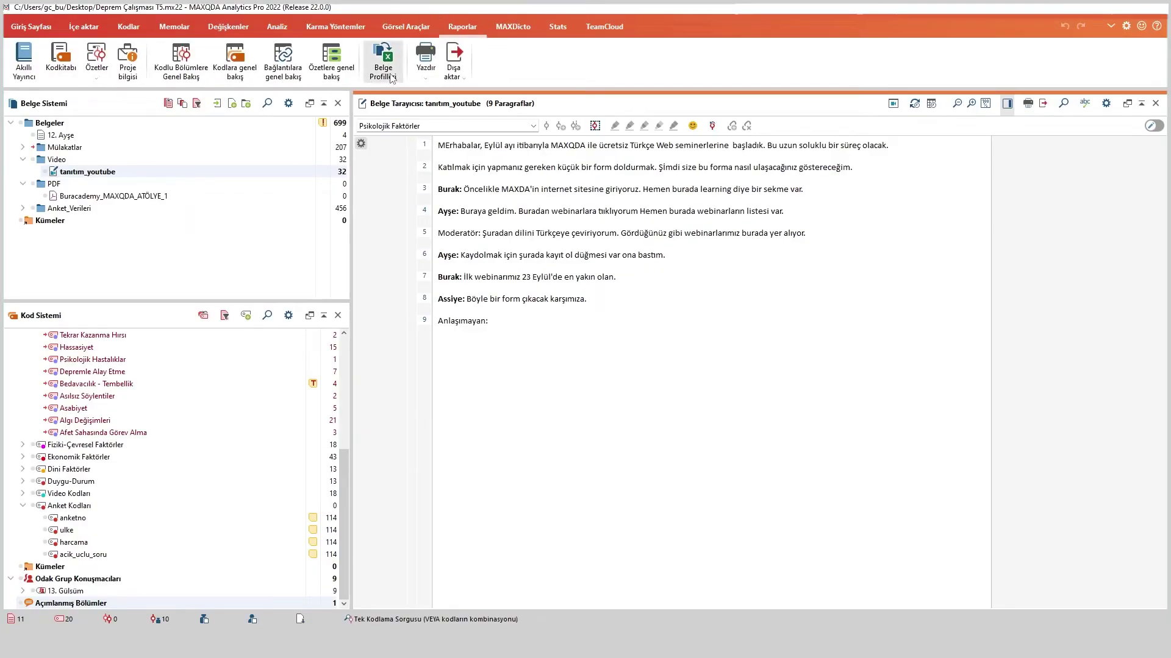
click(490, 280)
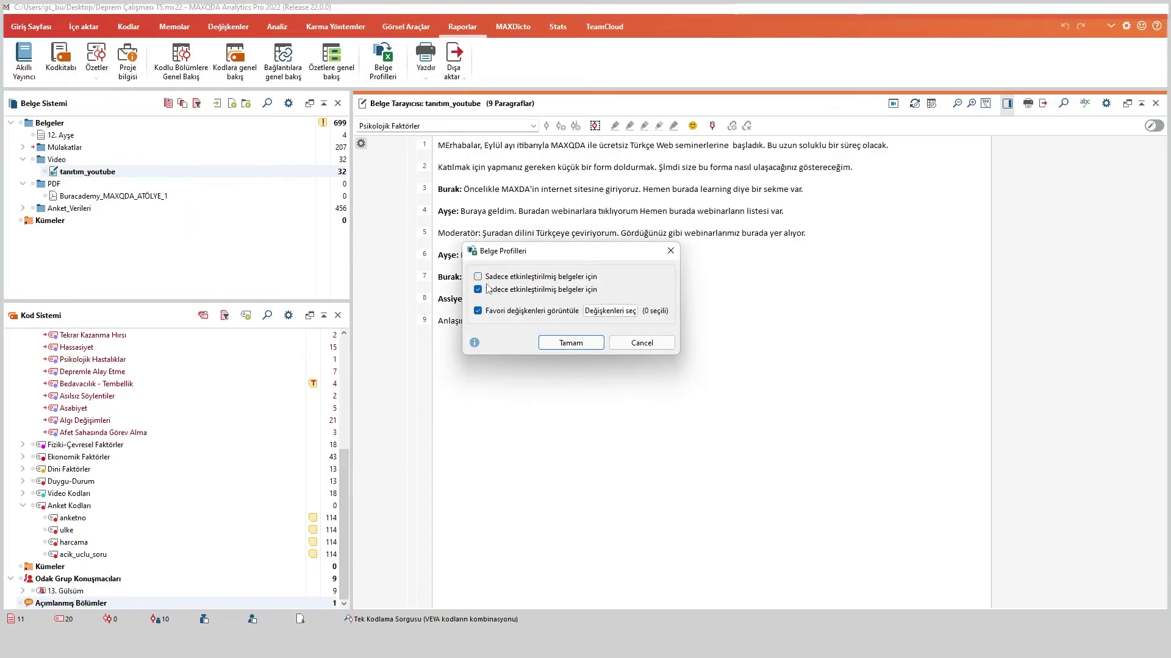
click(615, 314)
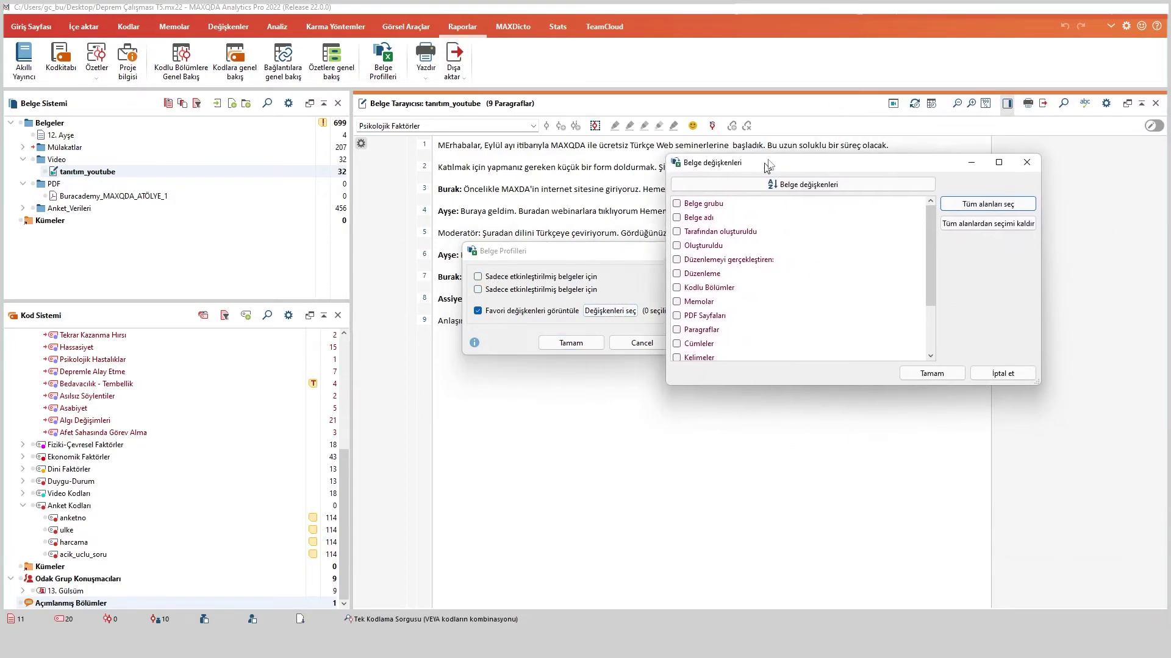
drag(1021, 370, 1093, 520)
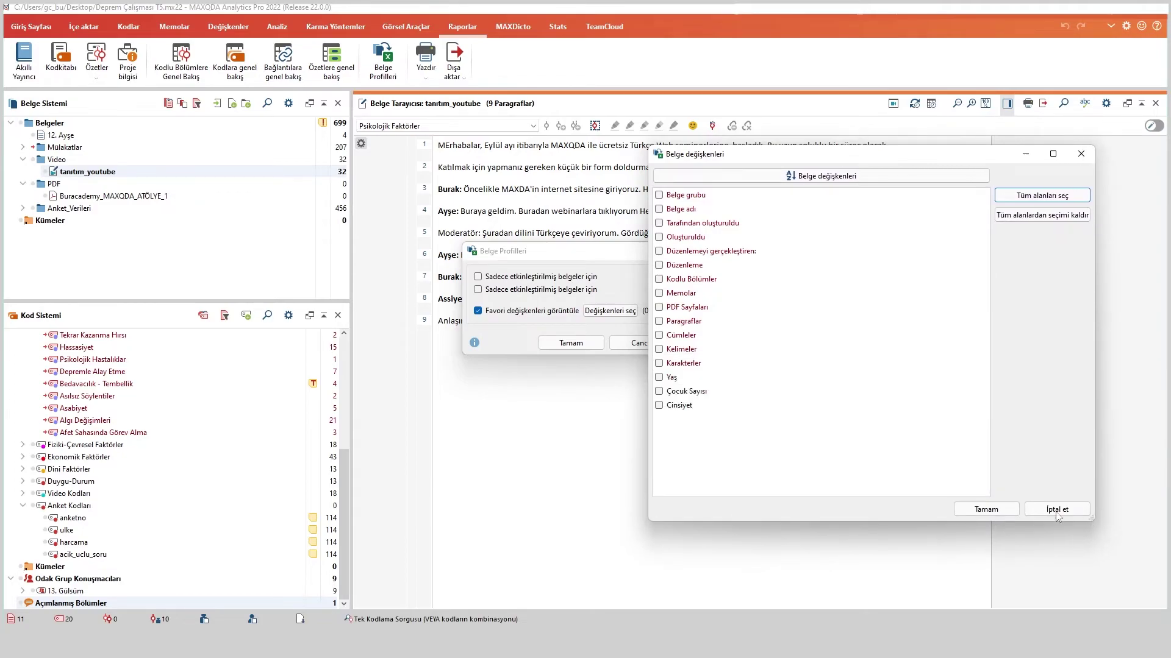
click(659, 378)
click(659, 391)
click(659, 407)
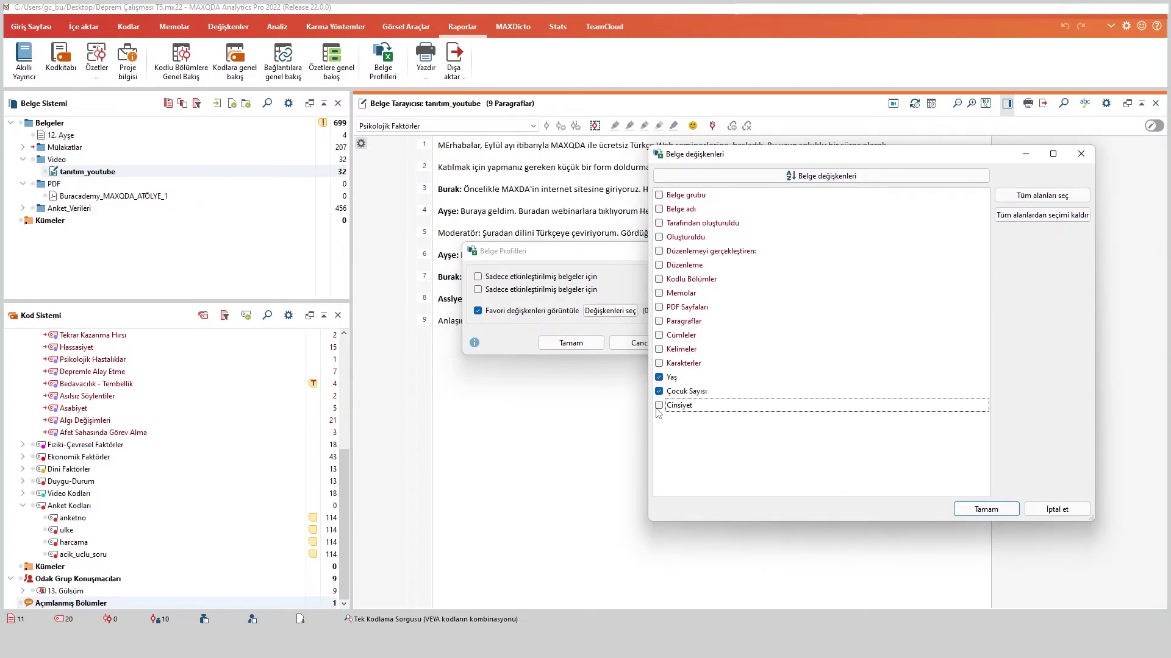
click(986, 509)
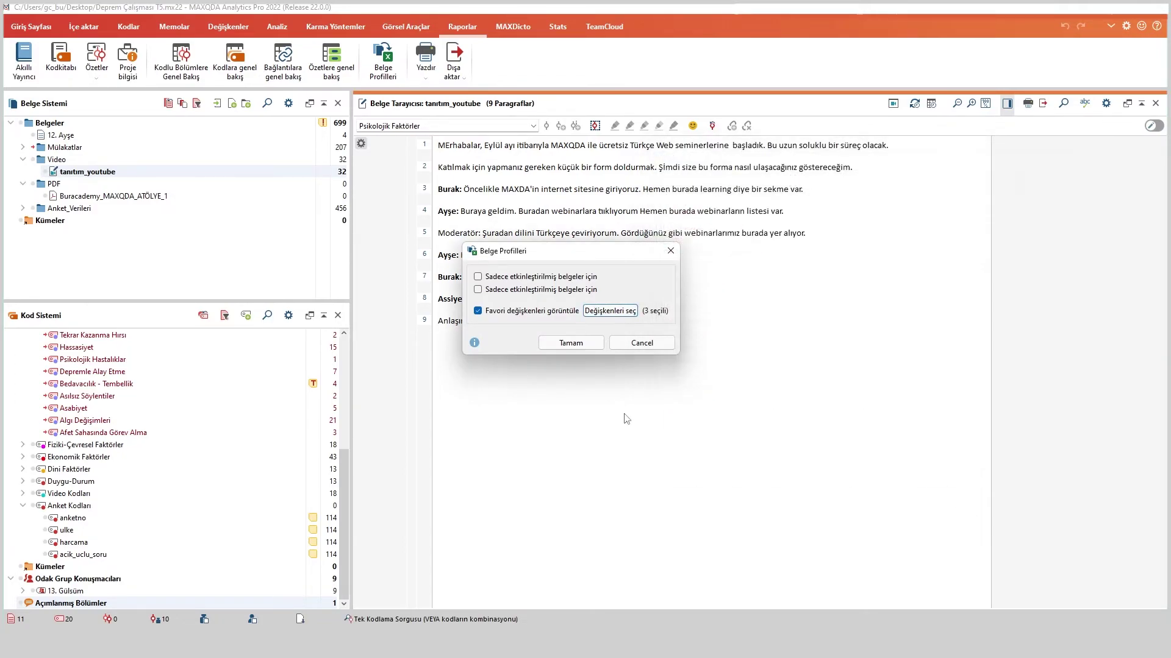
- Export the document profiles to the desktop as Belge Profilleri.xlsx and maximize the workbook in Excel
click(571, 343)
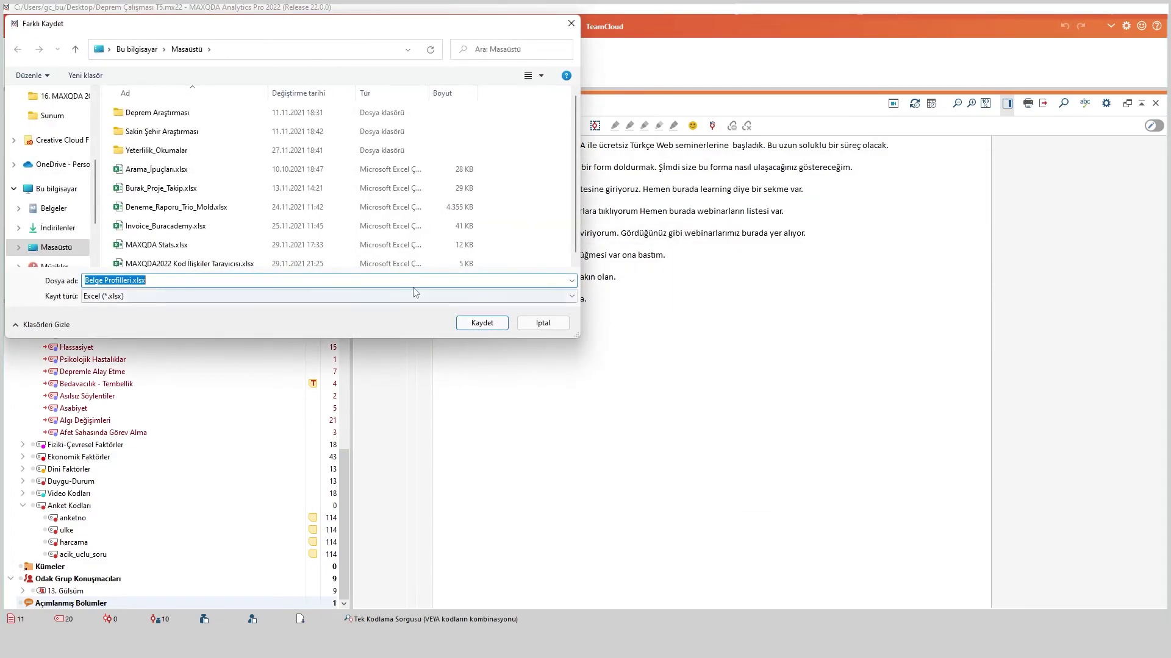
click(504, 328)
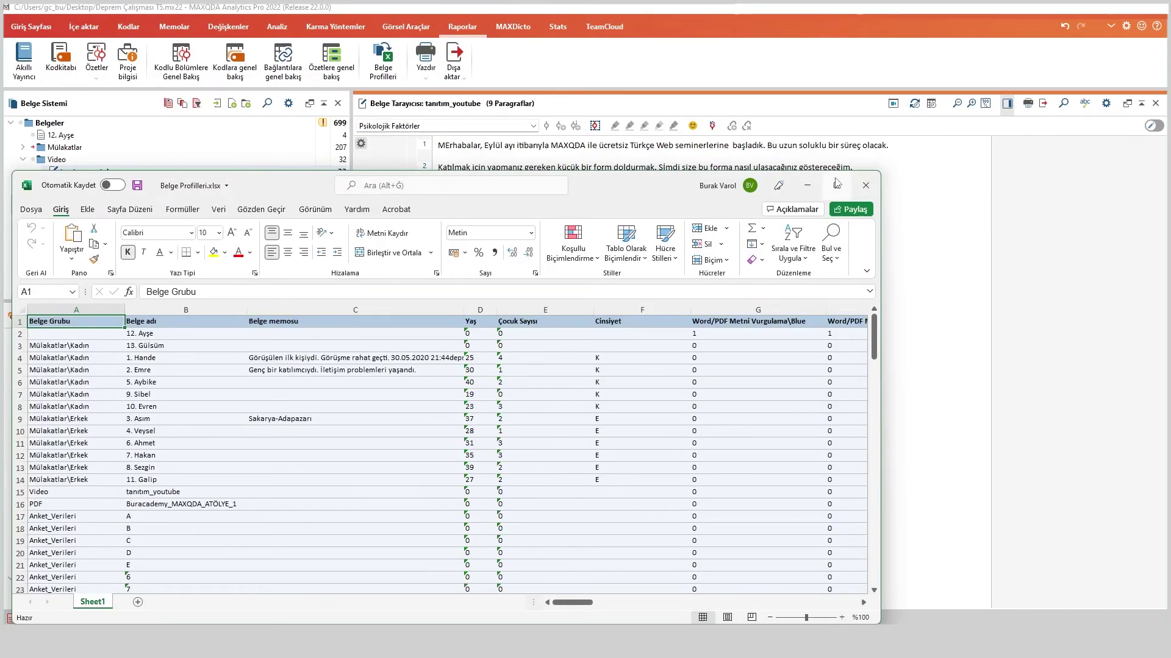
click(836, 185)
- Examine the document group and document name columns of the exported profiles, and widen the Belge memosu column to show its text
drag(46, 175, 46, 528)
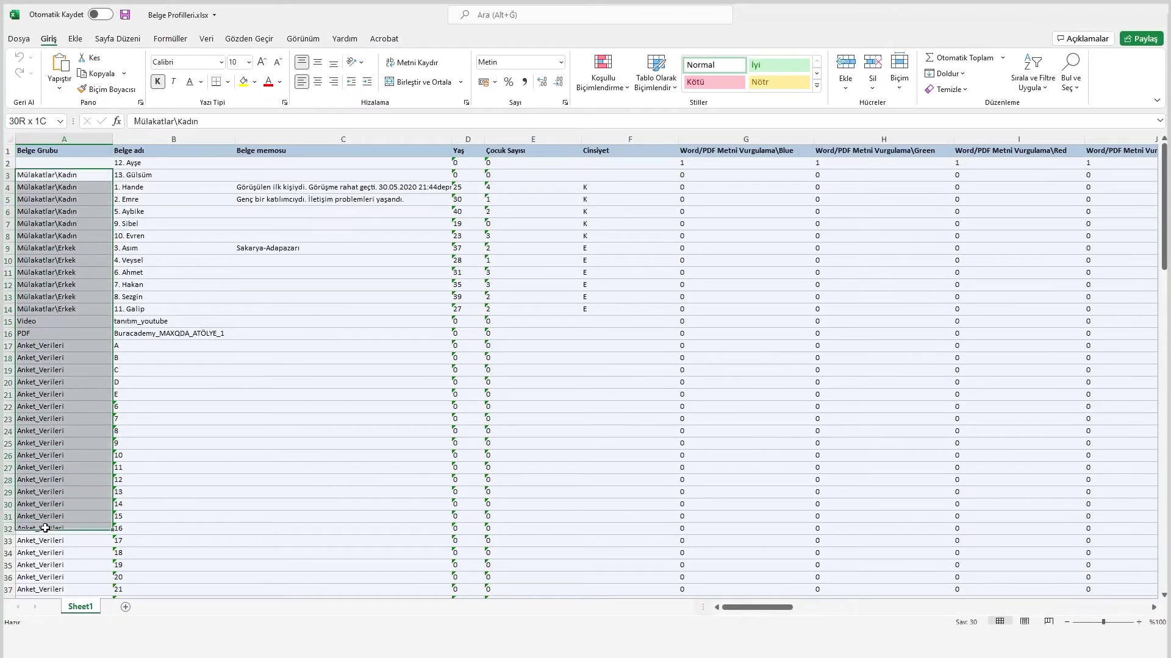
drag(66, 238, 66, 272)
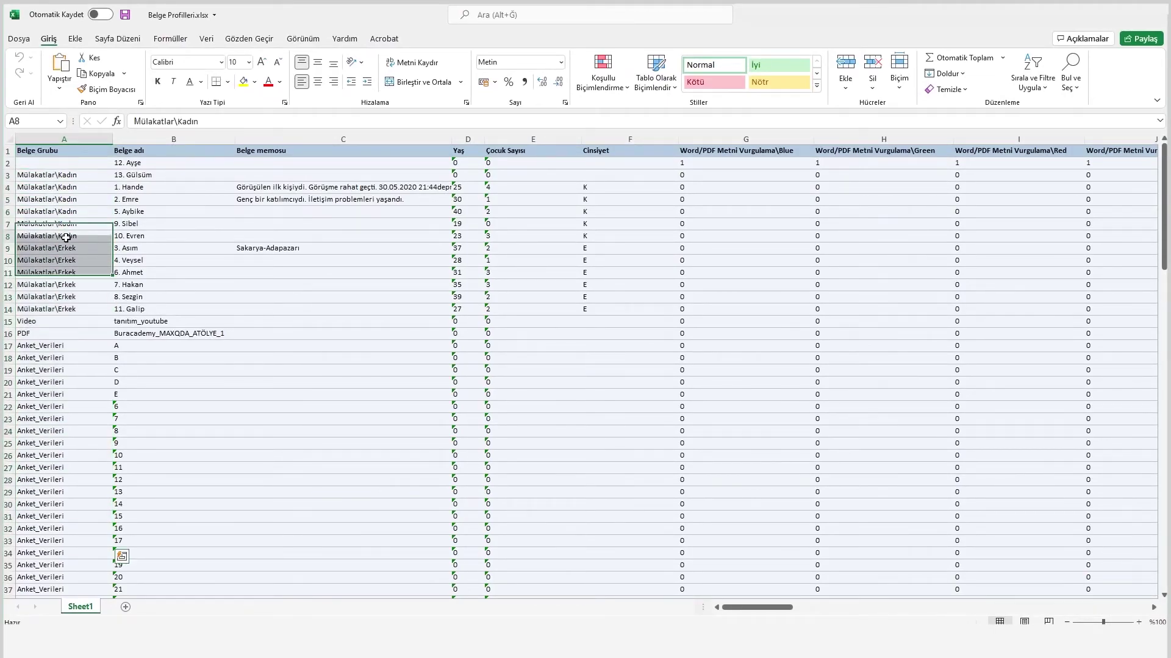
drag(163, 187, 165, 346)
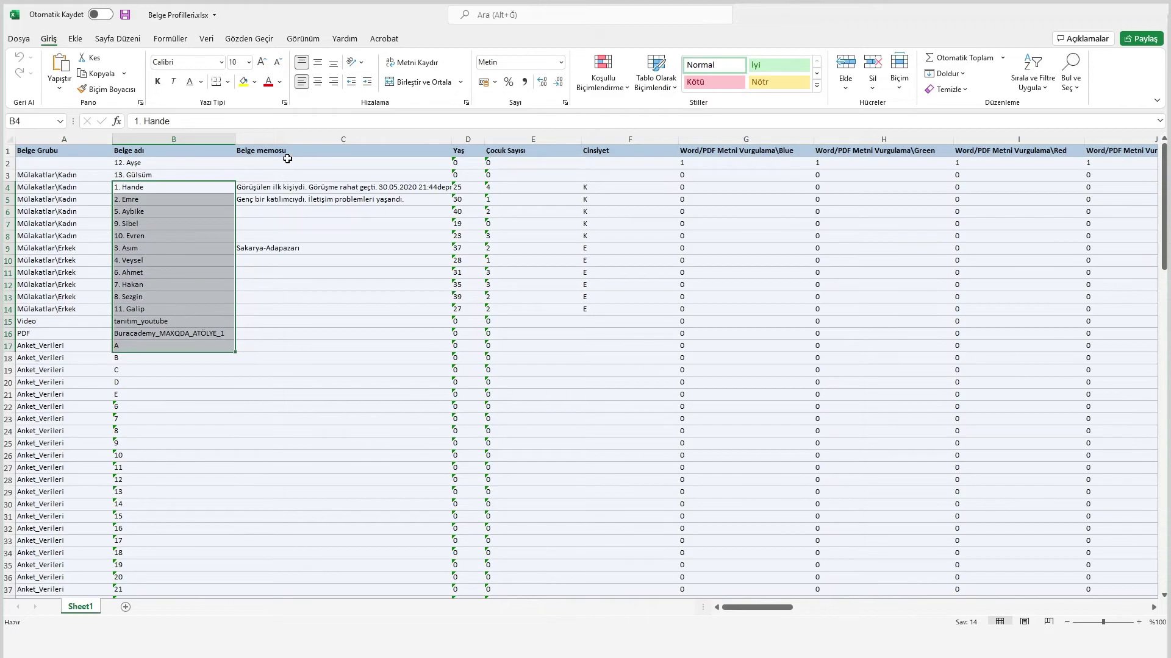
drag(452, 139, 529, 139)
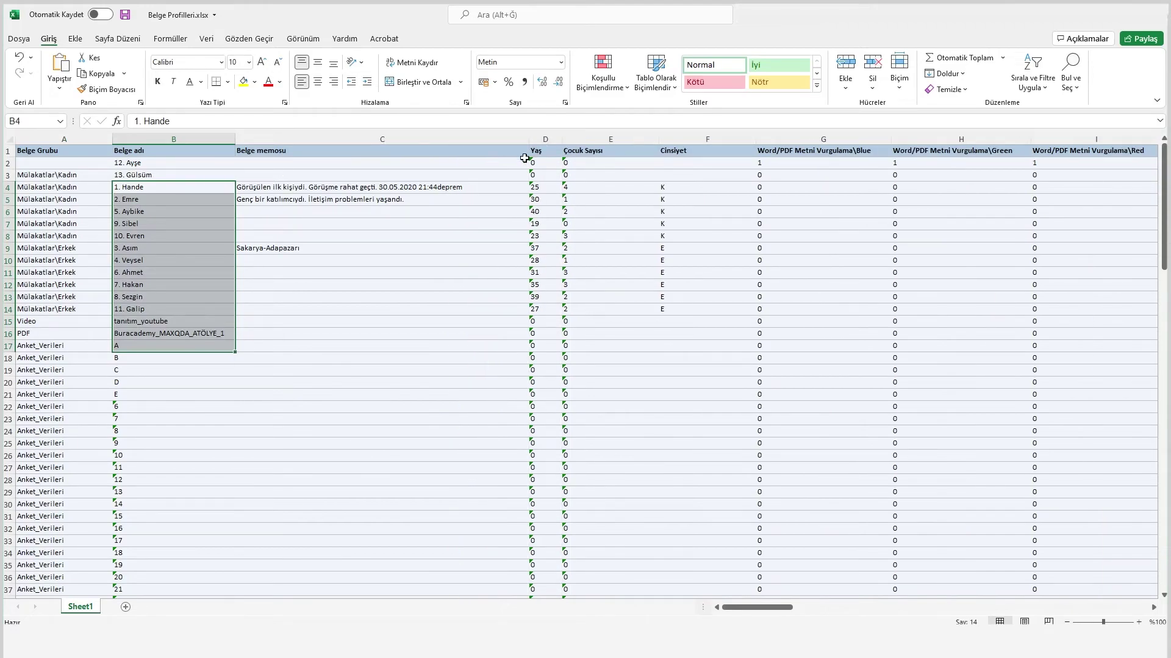
- Examine the Belge memosu column and the Yaş, Çocuk Sayısı and Cinsiyet variable columns of the exported profiles
drag(383, 177, 340, 540)
scroll(340, 540, down, 8)
scroll(341, 541, up, 8)
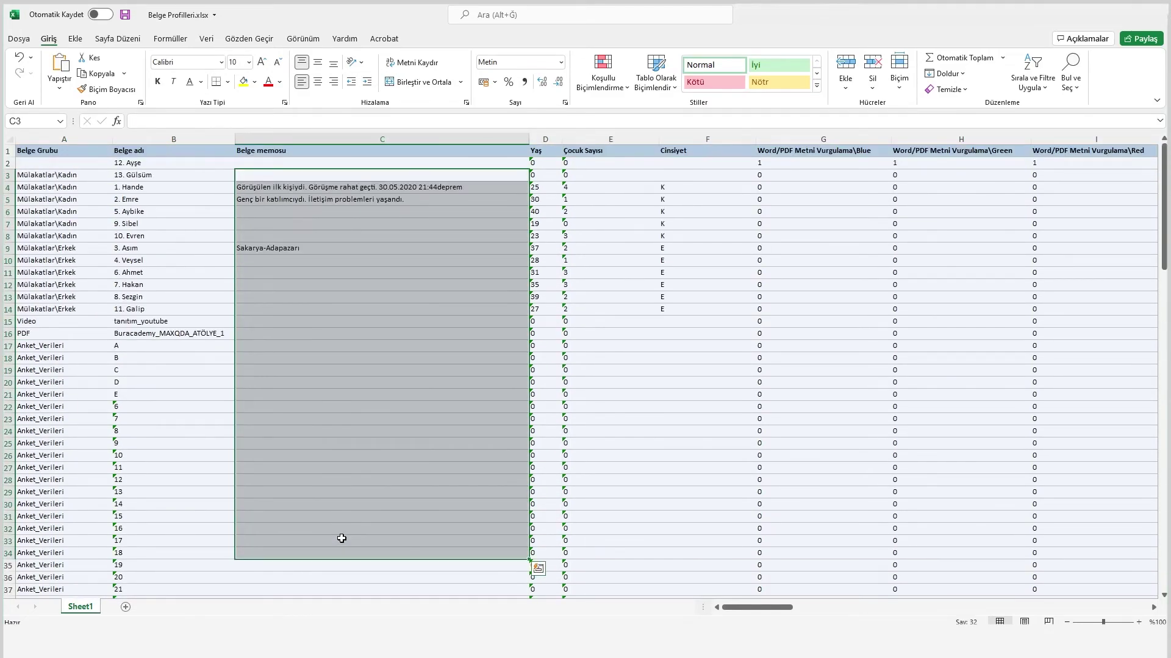
click(607, 148)
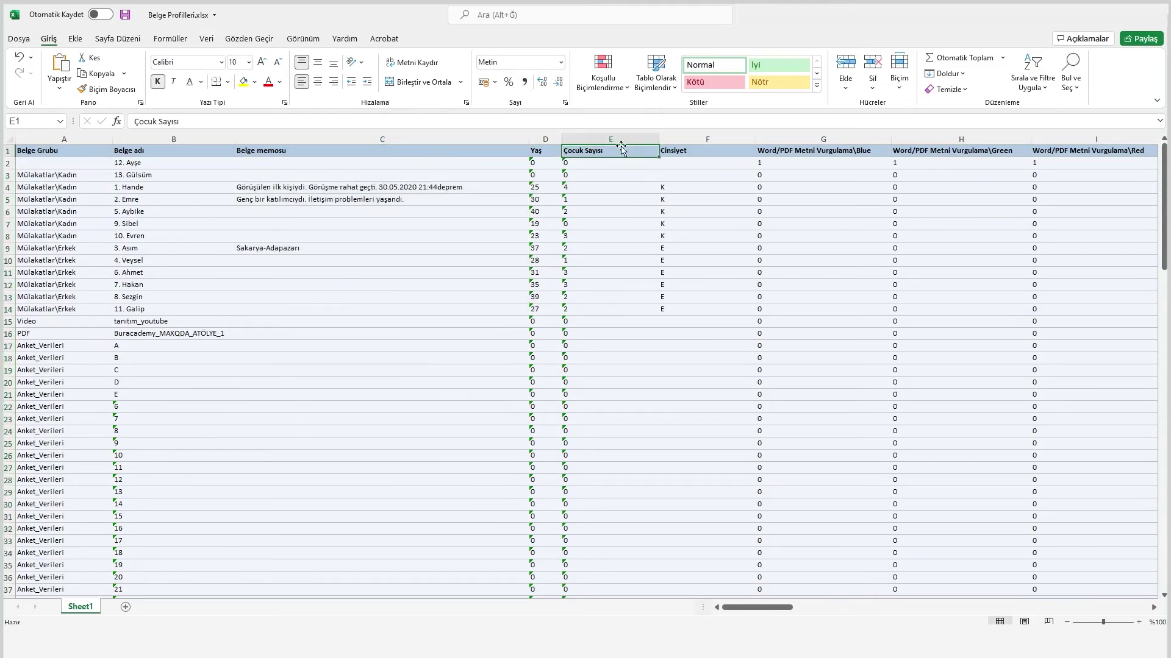
click(674, 153)
drag(699, 186, 677, 263)
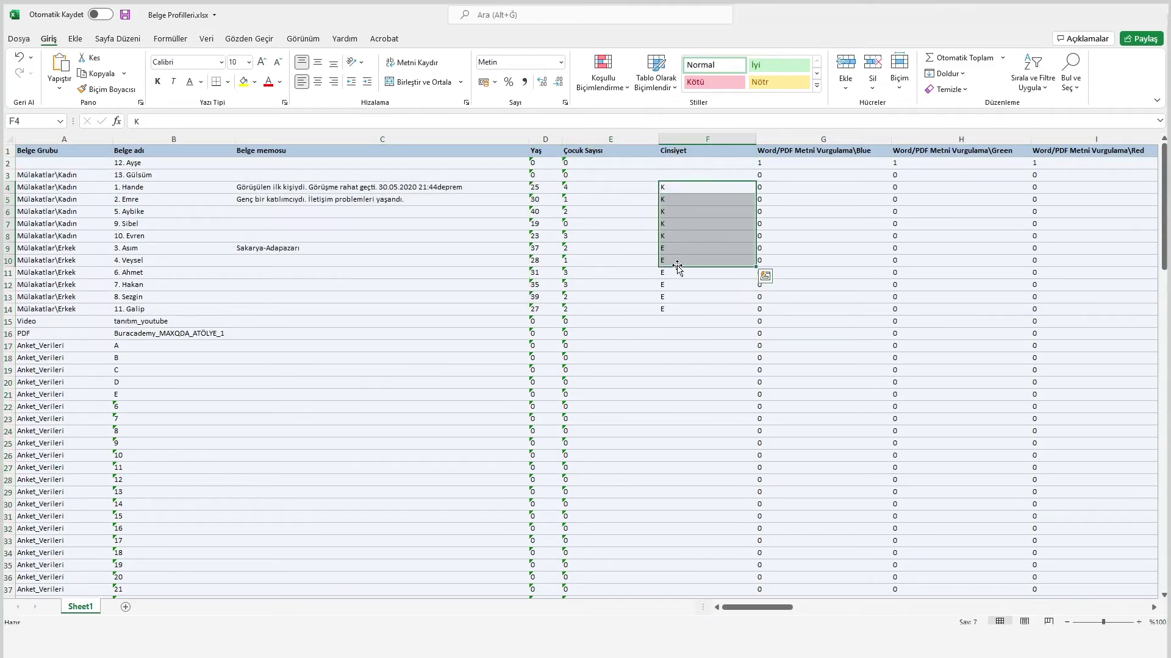
- Examine the code frequency columns per document, from the Word/PDF Metni Vurgulama colours to the Ekonomik Faktörler and Dini Faktörler codes
drag(760, 607, 781, 608)
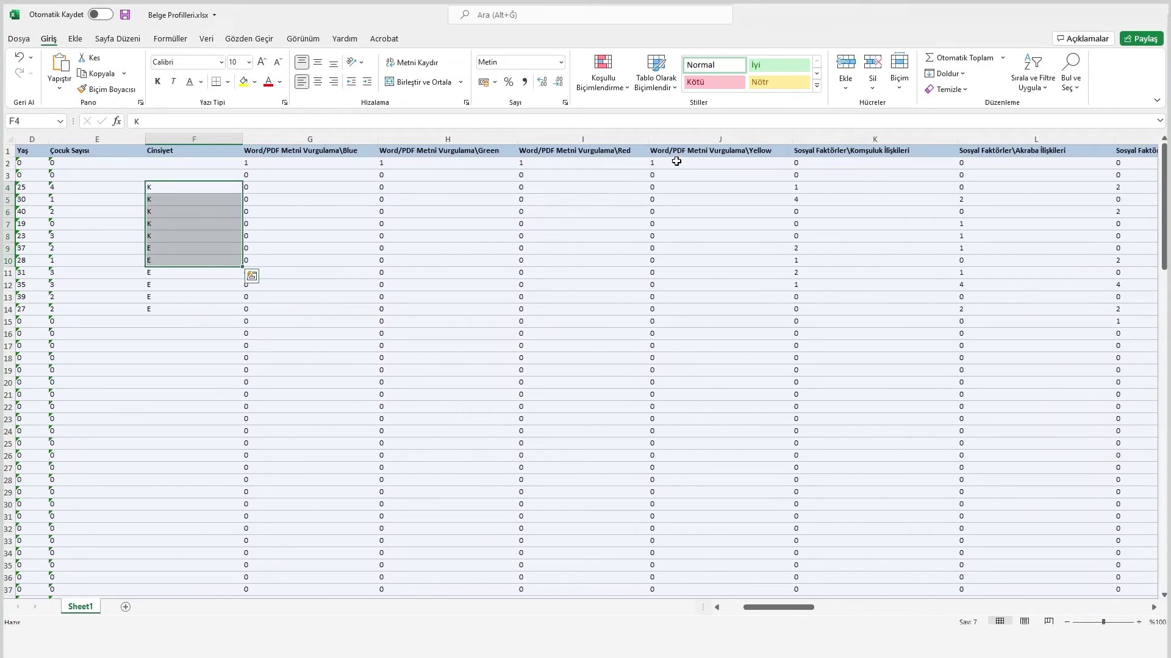
click(700, 154)
click(548, 151)
click(436, 139)
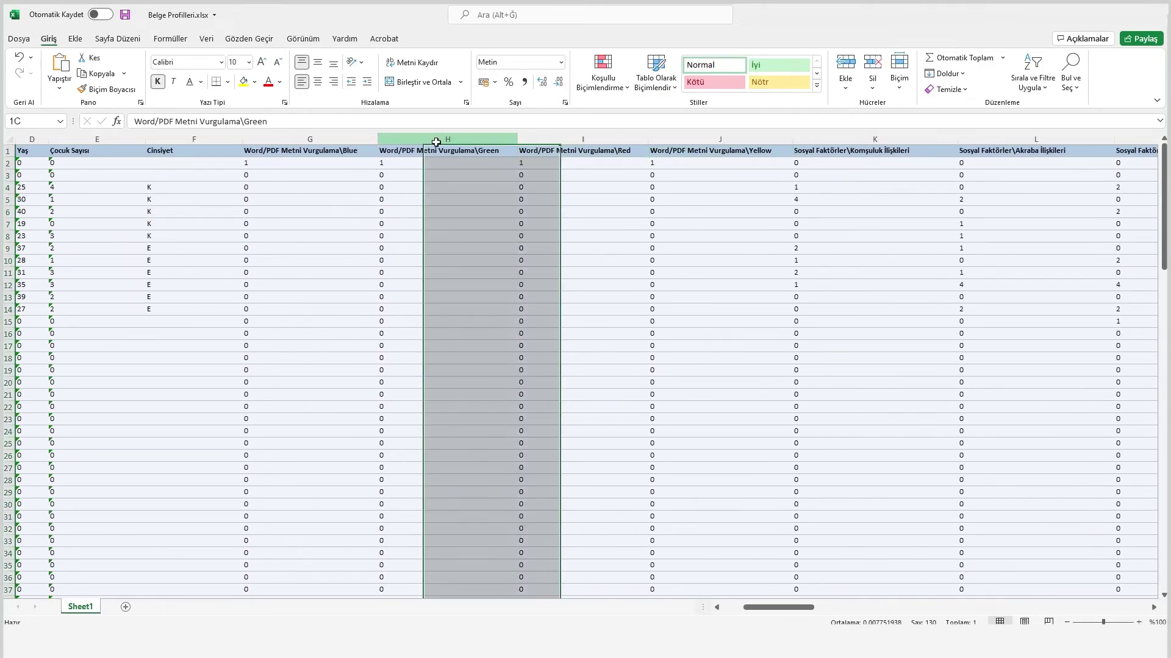
click(334, 140)
click(332, 150)
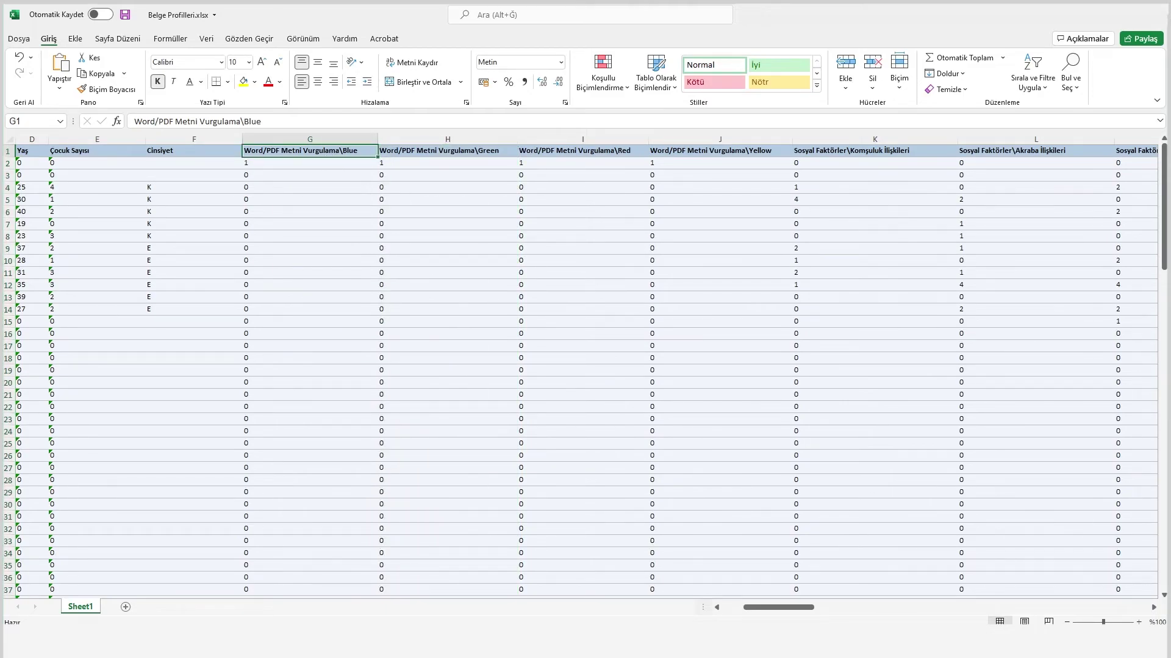
drag(784, 614, 983, 609)
click(1013, 153)
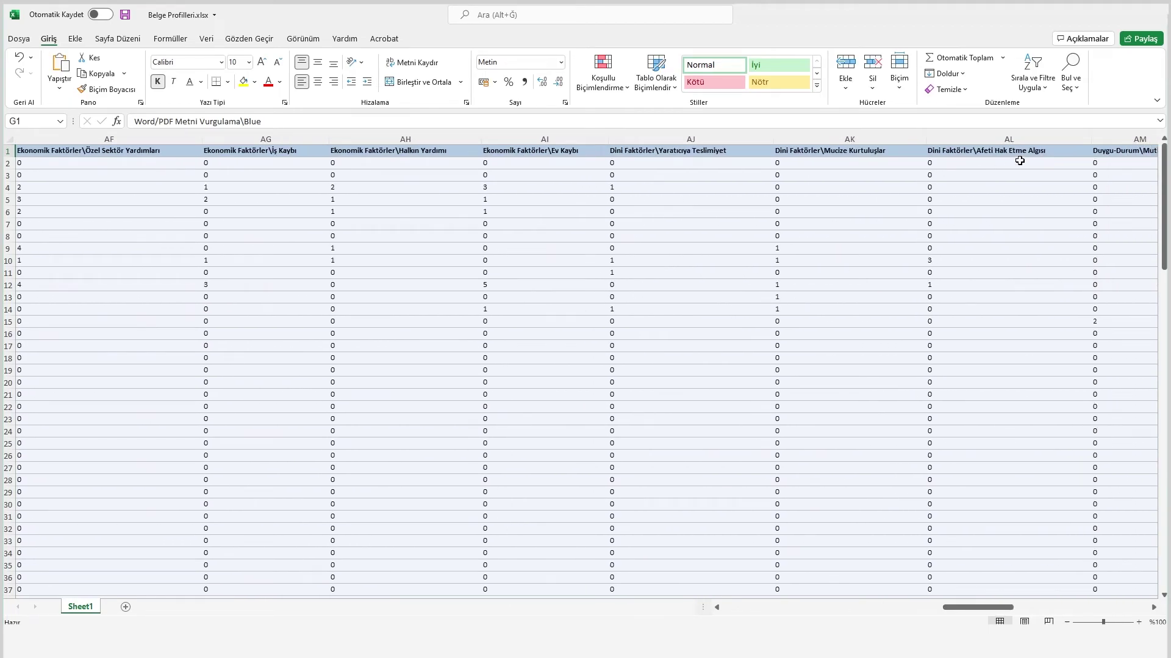
drag(996, 162, 983, 430)
click(603, 262)
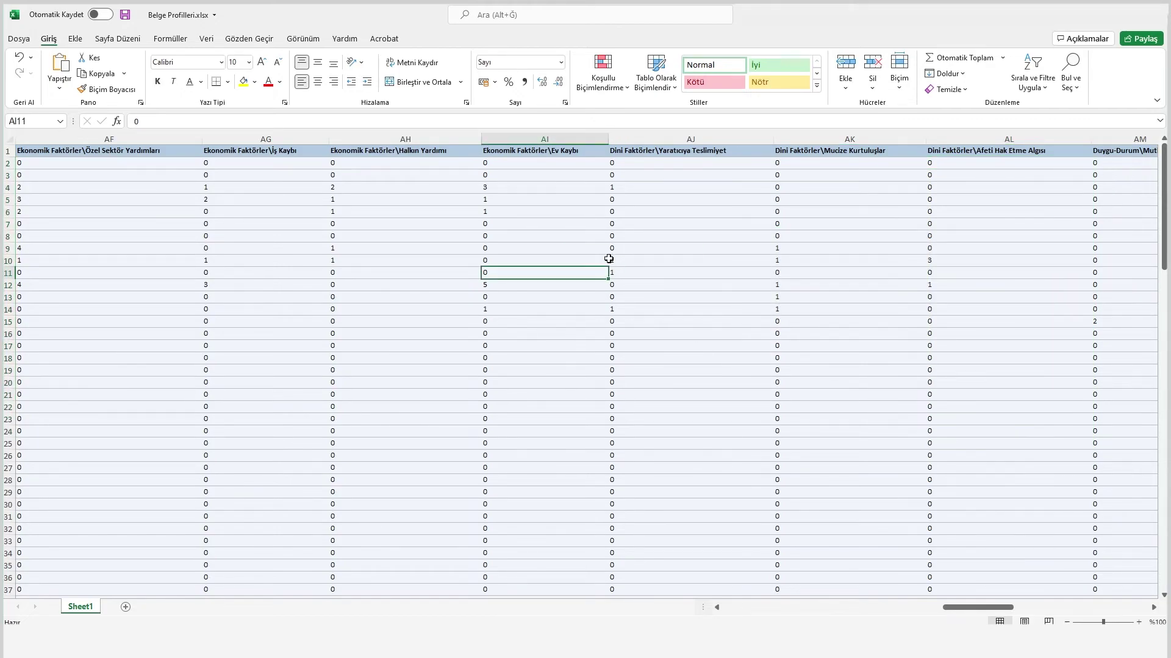
click(611, 260)
click(491, 286)
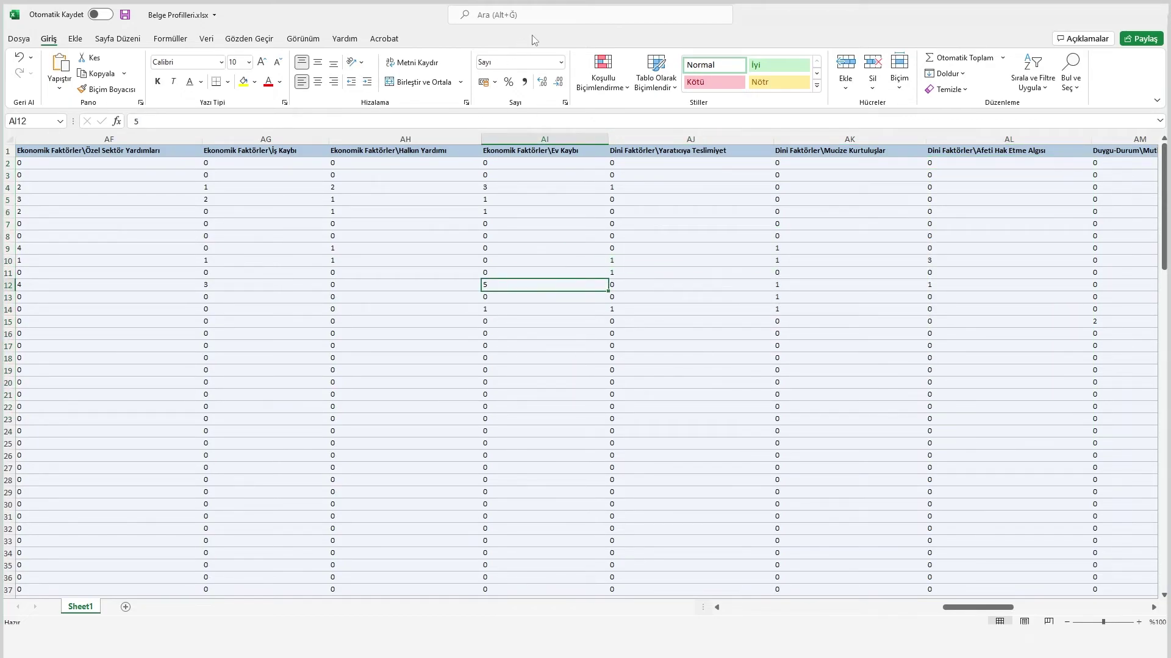
- Restore the Belge Profilleri.xlsx window to a smaller size and close the workbook without saving the changes
click(1126, 14)
click(832, 210)
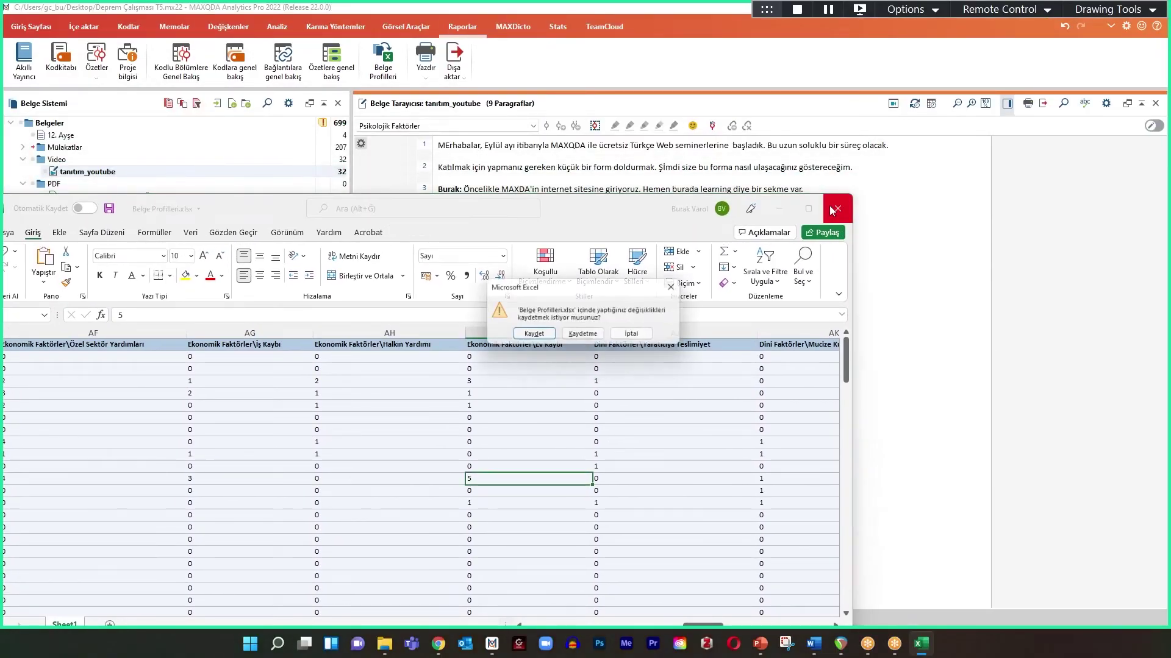
click(582, 334)
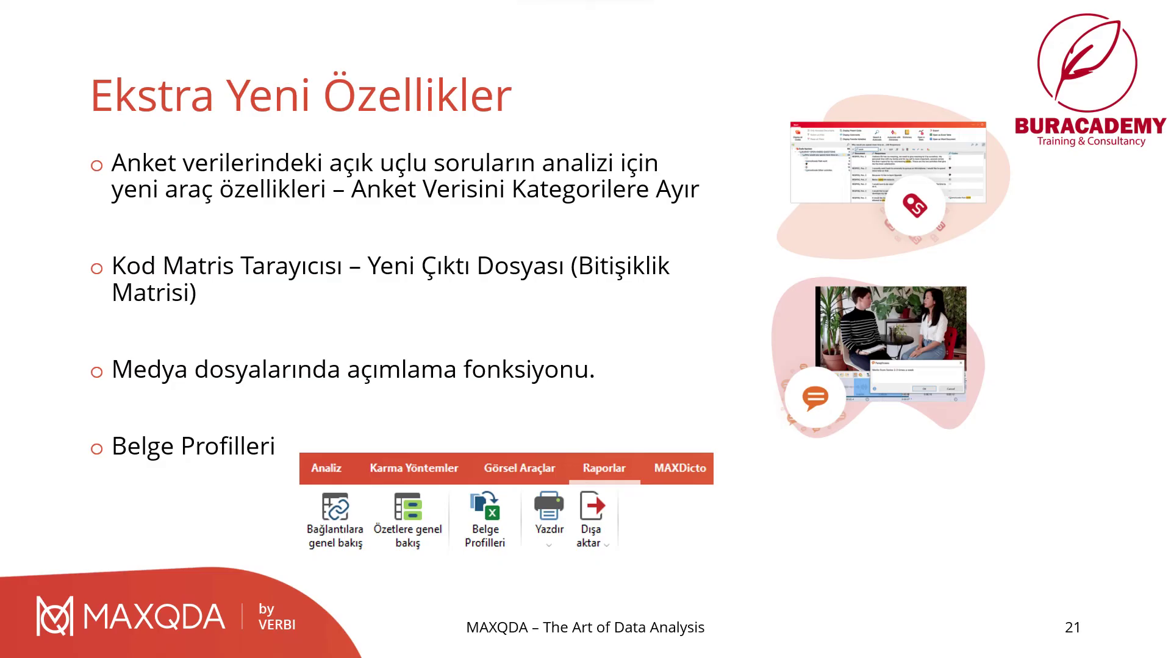